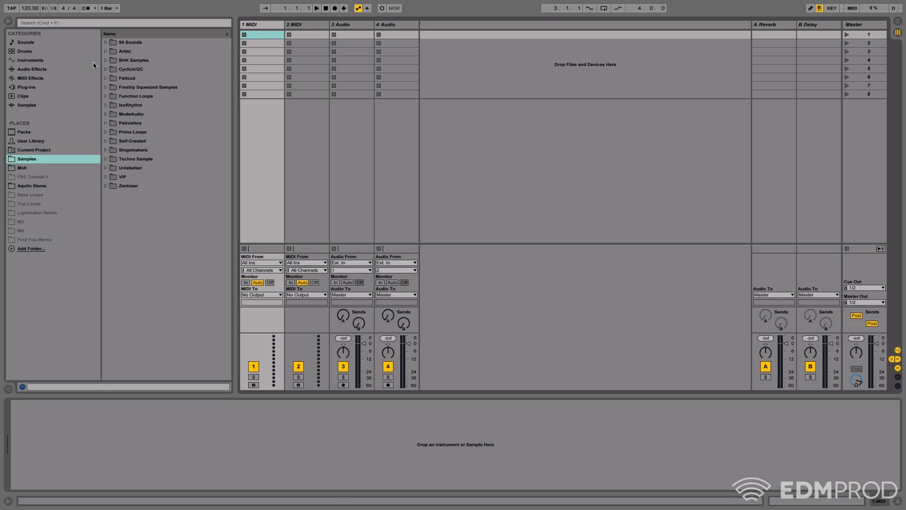
Step: Load a Sampler on the first MIDI track and search the Samples folder for "kick"
{"action": "left_click", "coordinate": [30, 60]}
{"action": "double_click", "coordinate": [126, 77]}
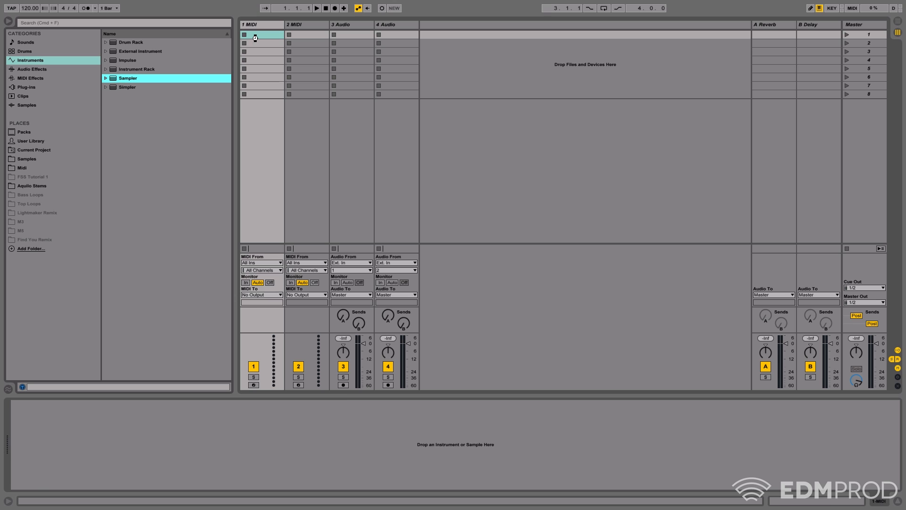
{"action": "left_click", "coordinate": [29, 160]}
{"action": "left_click", "coordinate": [69, 22]}
{"action": "type", "text": "kick"}
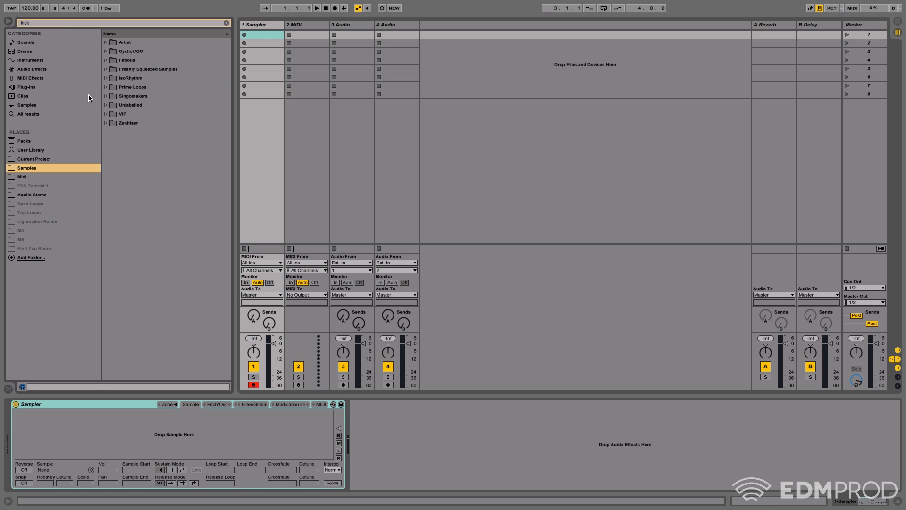
Step: Open the SLSE Kicks folder under Freshly Squeezed Samples, Sunny Lax Studio Essentials, Sample Content, SLSE Drum Hits
{"action": "left_click", "coordinate": [109, 71]}
{"action": "left_click", "coordinate": [111, 88]}
{"action": "left_click", "coordinate": [118, 105]}
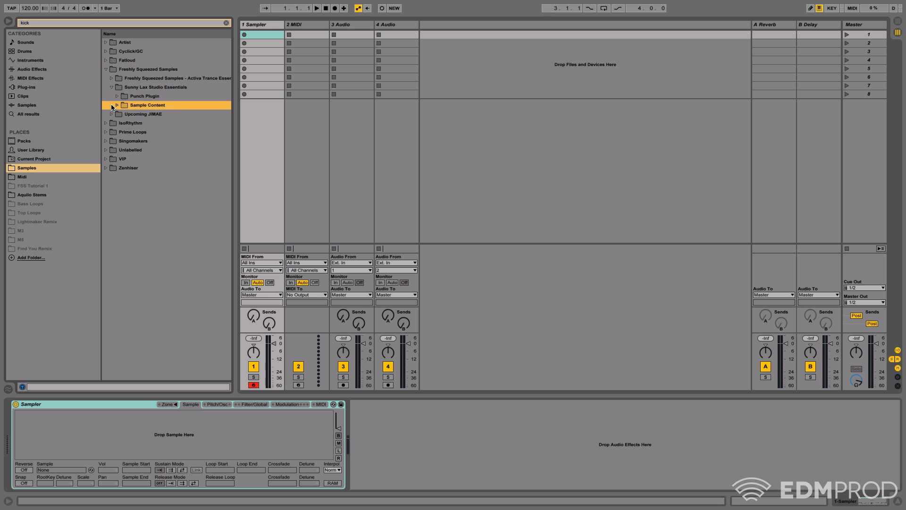
{"action": "left_click", "coordinate": [136, 122]}
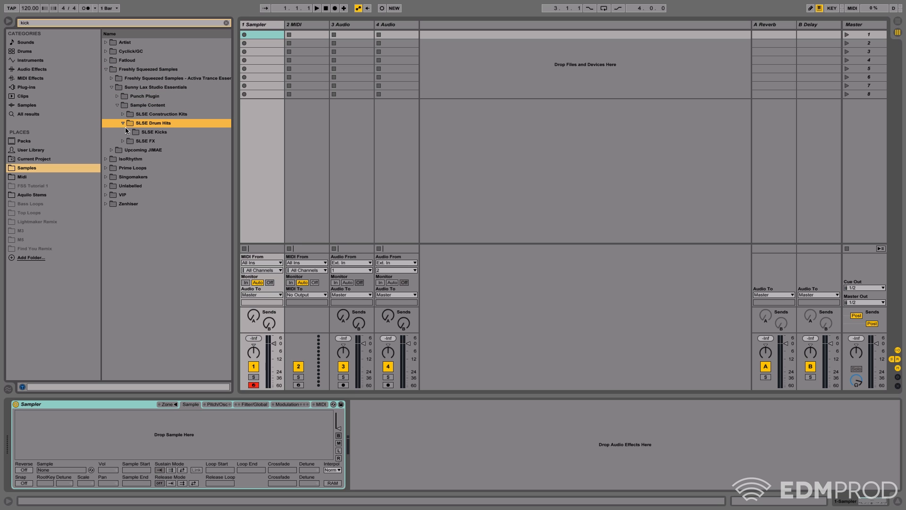
{"action": "left_click", "coordinate": [129, 131]}
Step: Audition several SLSE kicks and load SLSE Kick - 041.wav into the Sampler
{"action": "scroll", "coordinate": [188, 200], "scroll_direction": "down", "scroll_amount": 15}
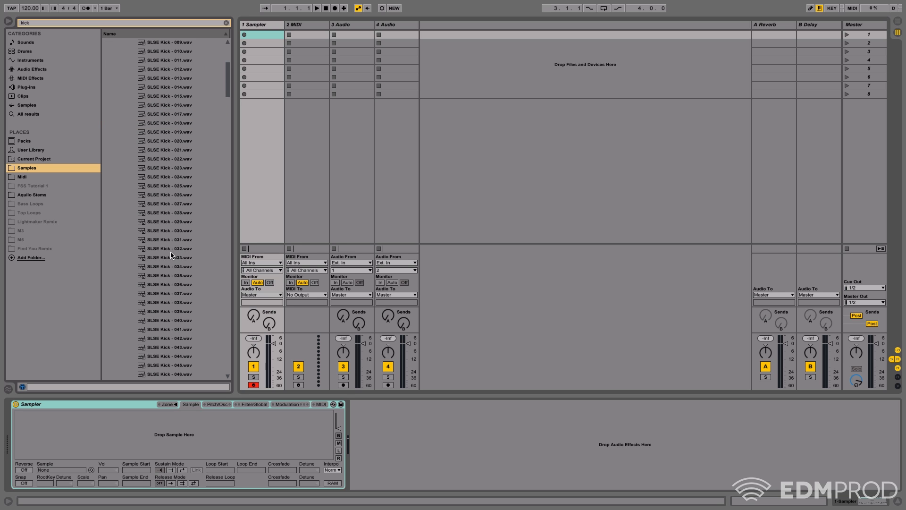
{"action": "left_click", "coordinate": [179, 168]}
{"action": "left_click", "coordinate": [170, 105]}
{"action": "scroll", "coordinate": [170, 105], "scroll_direction": "up", "scroll_amount": 4}
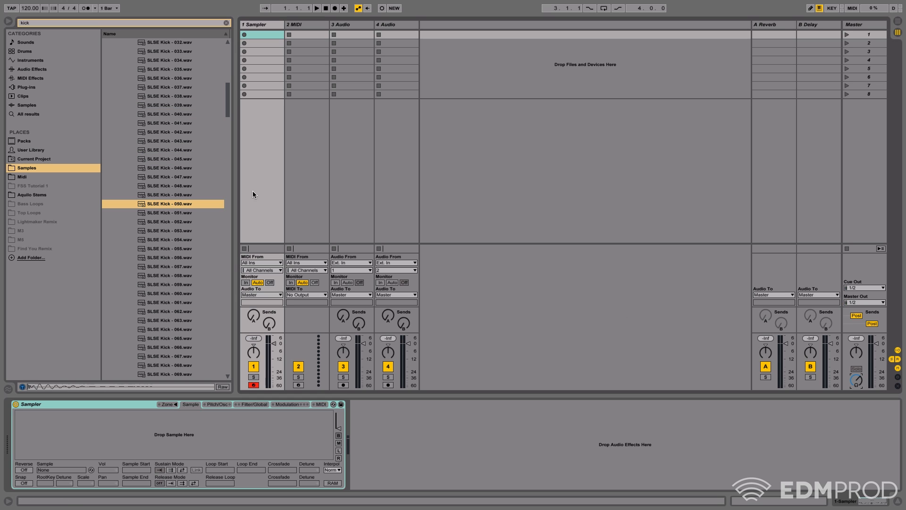
{"action": "left_click", "coordinate": [181, 116]}
{"action": "left_click", "coordinate": [179, 126]}
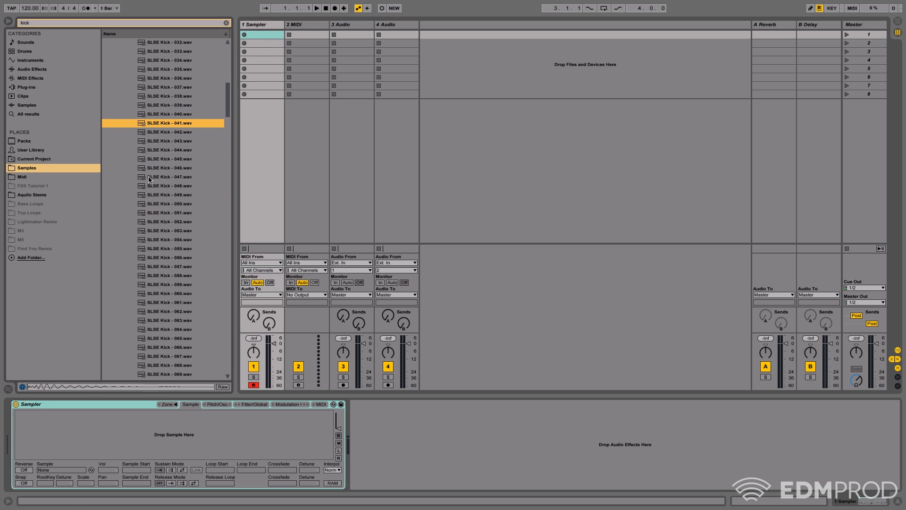
{"action": "left_click_drag", "start_coordinate": [168, 127], "coordinate": [207, 424]}
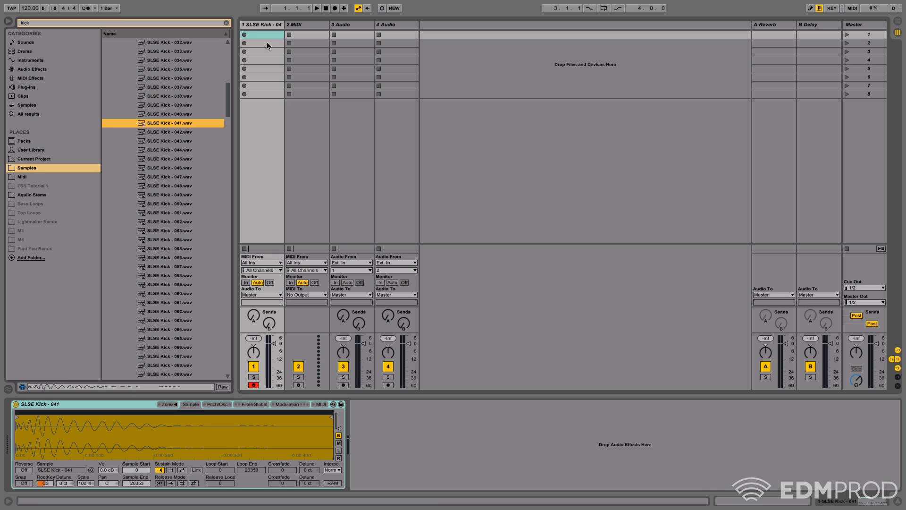
Step: Rename the Sampler track Kick and create an empty MIDI clip in its first slot
{"action": "key", "text": "space"}
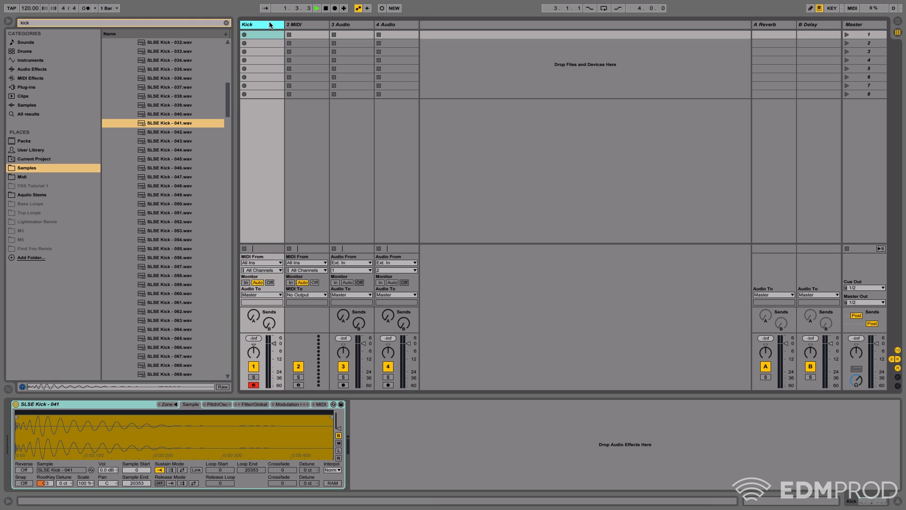
{"action": "double_click", "coordinate": [263, 35]}
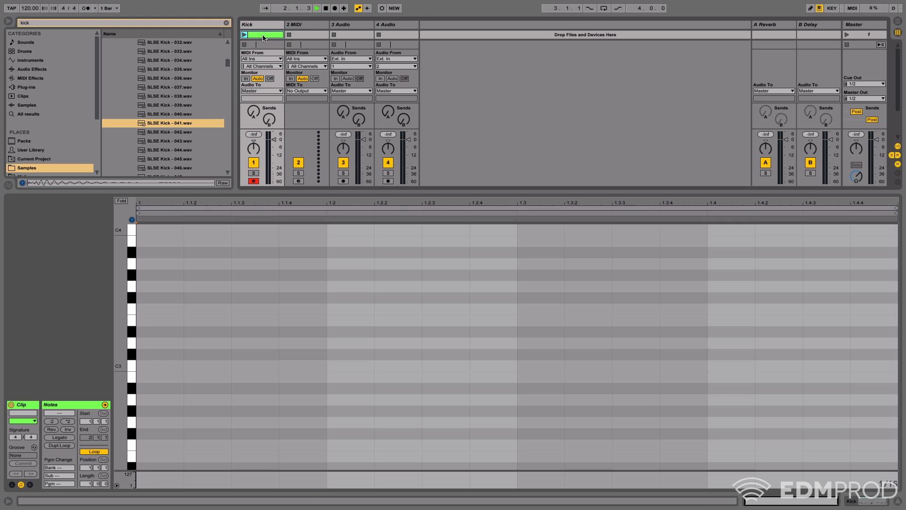
Step: Set the project tempo to 128 BPM
{"action": "key", "text": "space"}
{"action": "left_click_drag", "start_coordinate": [30, 8], "coordinate": [30, 3]}
{"action": "key", "text": "space"}
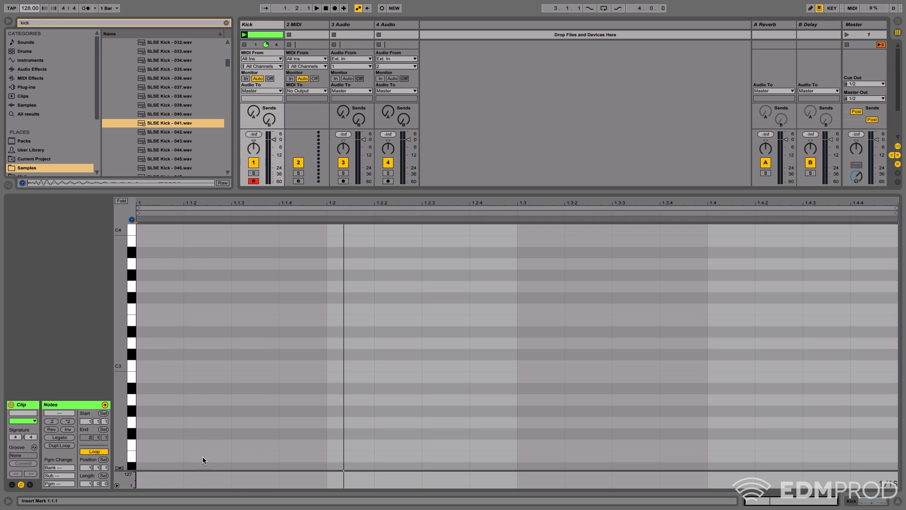
Step: Add a C3 note at the clip's start, lengthen it to one beat, and duplicate it three times to fill the bar
{"action": "double_click", "coordinate": [154, 369]}
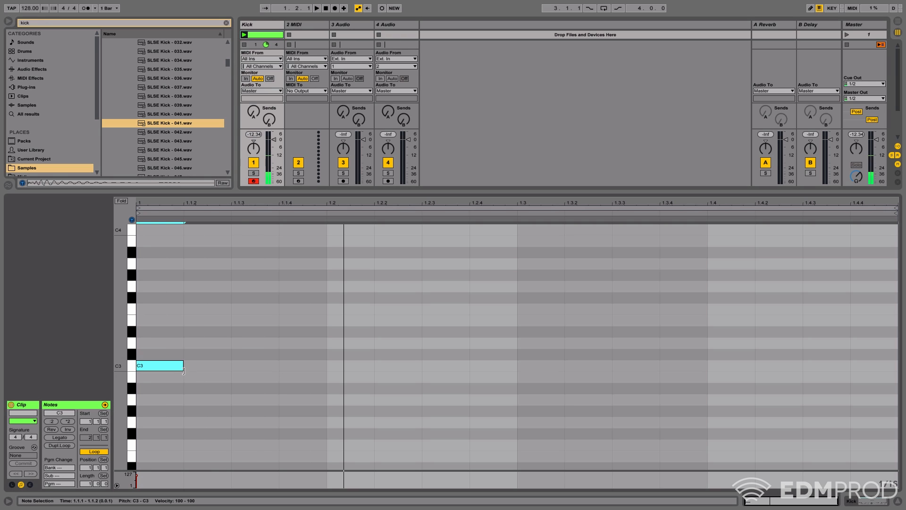
{"action": "left_click_drag", "start_coordinate": [184, 369], "coordinate": [326, 369]}
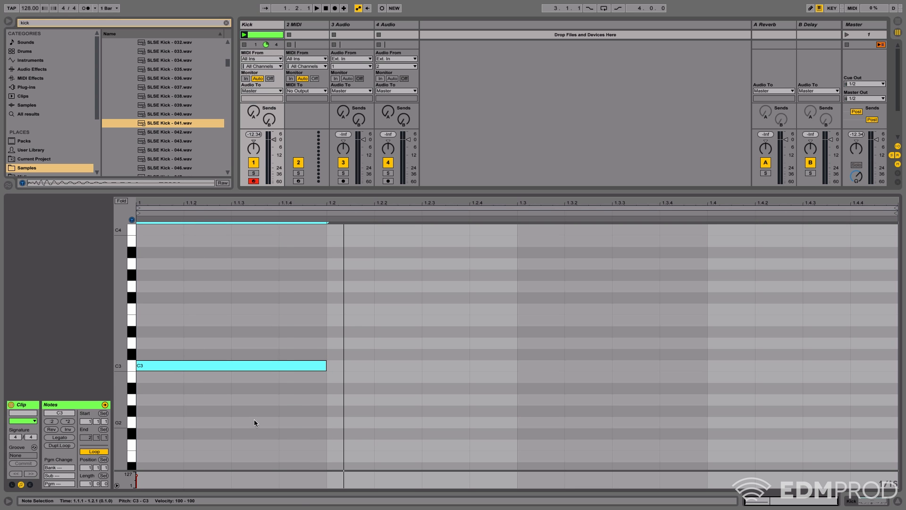
{"action": "key", "text": "super+d"}
{"action": "key", "text": "super+d"}
{"action": "key", "text": "super+d"}
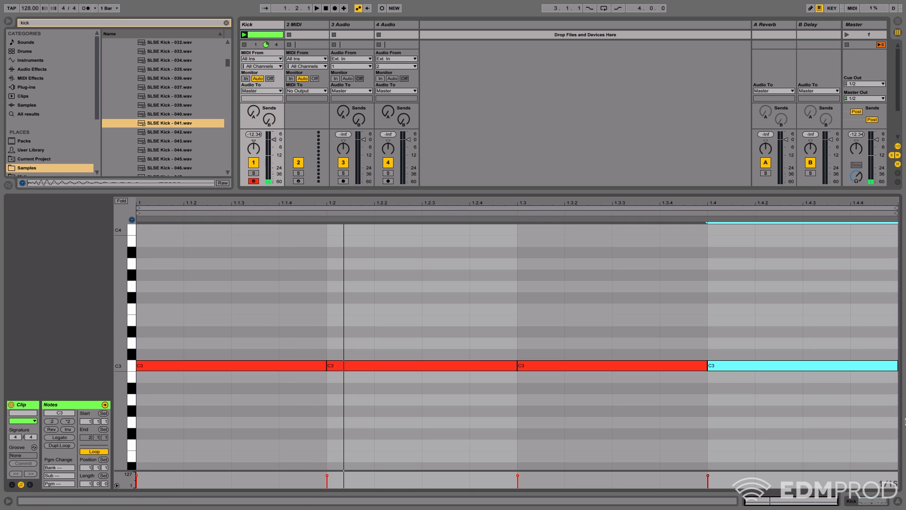
Step: Color both the kick clip and the Kick track blue
{"action": "key", "text": "shift+Tab"}
{"action": "right_click", "coordinate": [265, 36]}
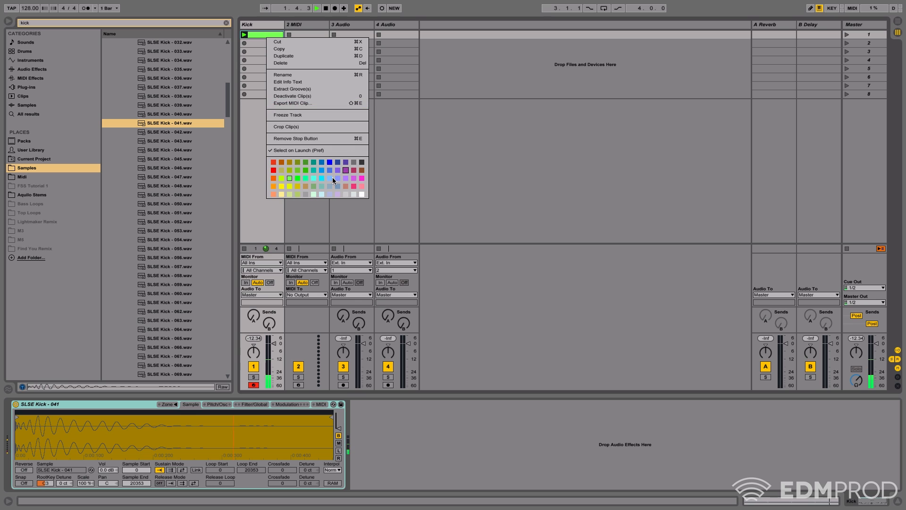
{"action": "left_click", "coordinate": [318, 168]}
{"action": "left_click", "coordinate": [263, 27]}
{"action": "right_click", "coordinate": [263, 26]}
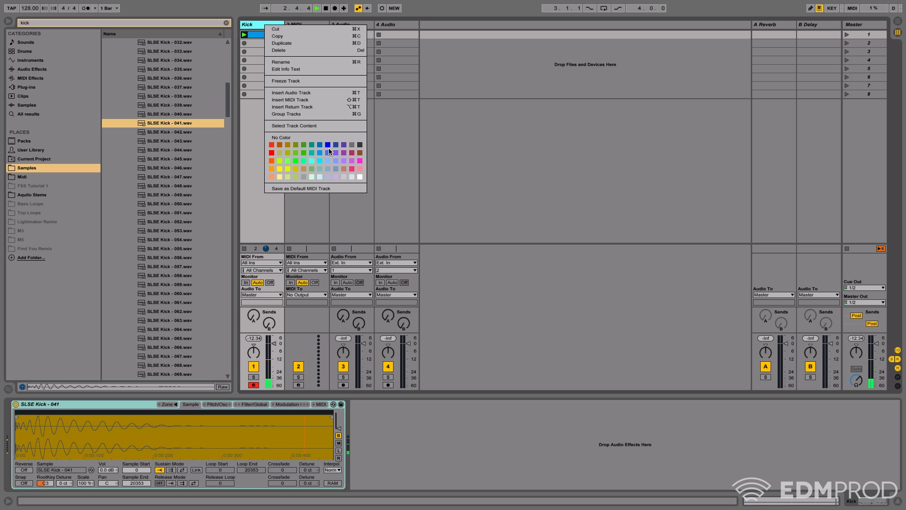
{"action": "left_click", "coordinate": [321, 151]}
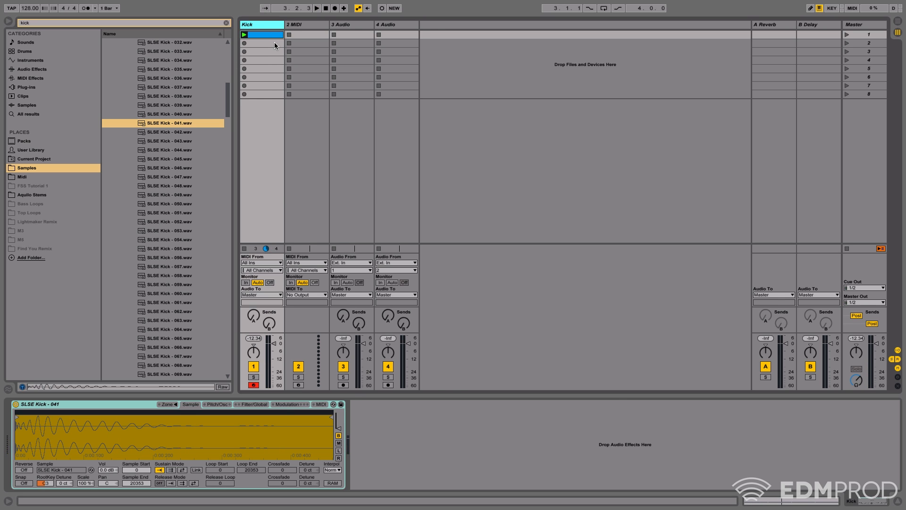
Step: Duplicate the Kick track and load 008SD.WAV into the copy's Sampler, searching all results for "sd"
{"action": "key", "text": "super+d"}
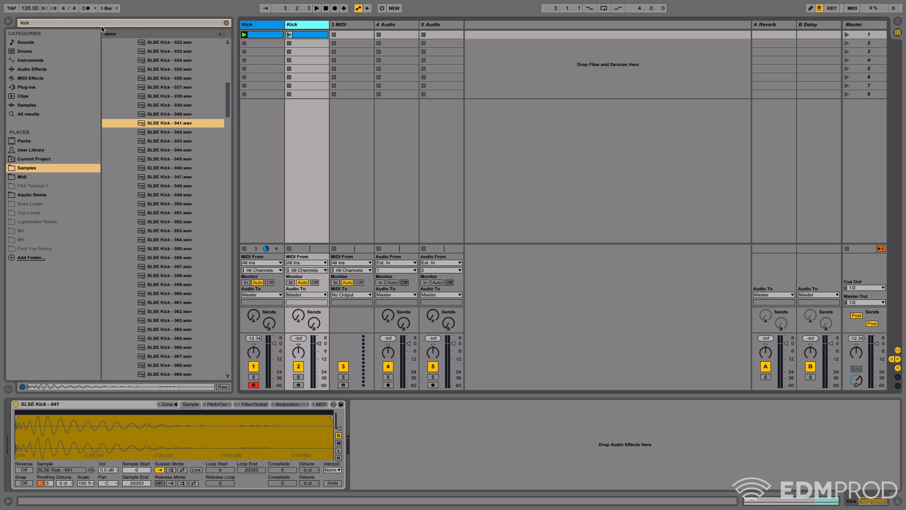
{"action": "key", "text": "super+f"}
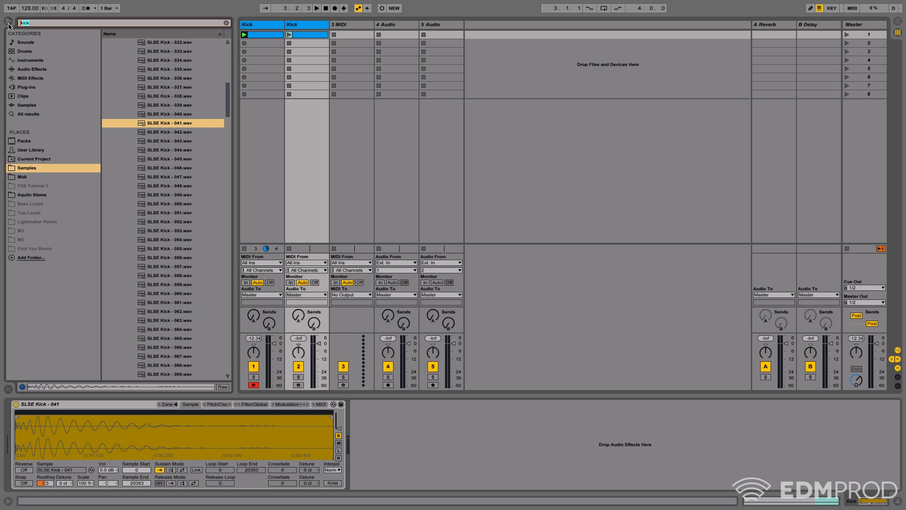
{"action": "type", "text": "sd"}
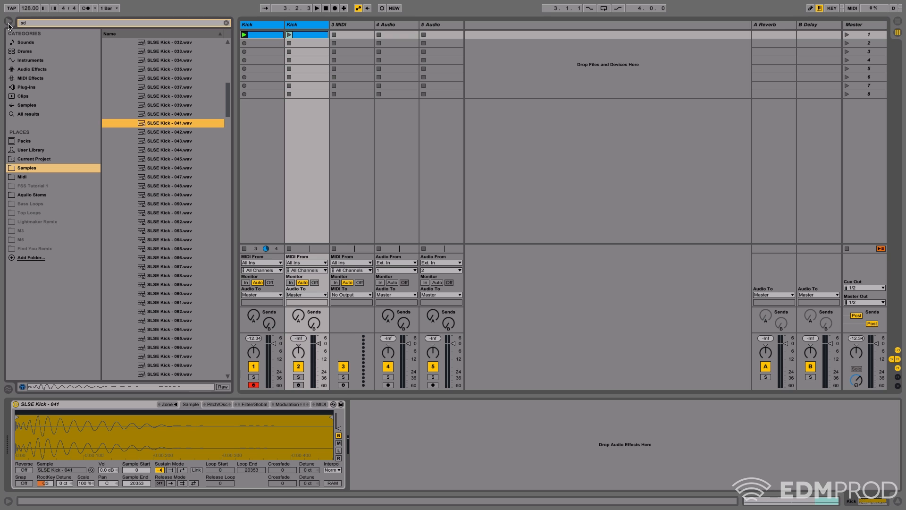
{"action": "left_click", "coordinate": [113, 61]}
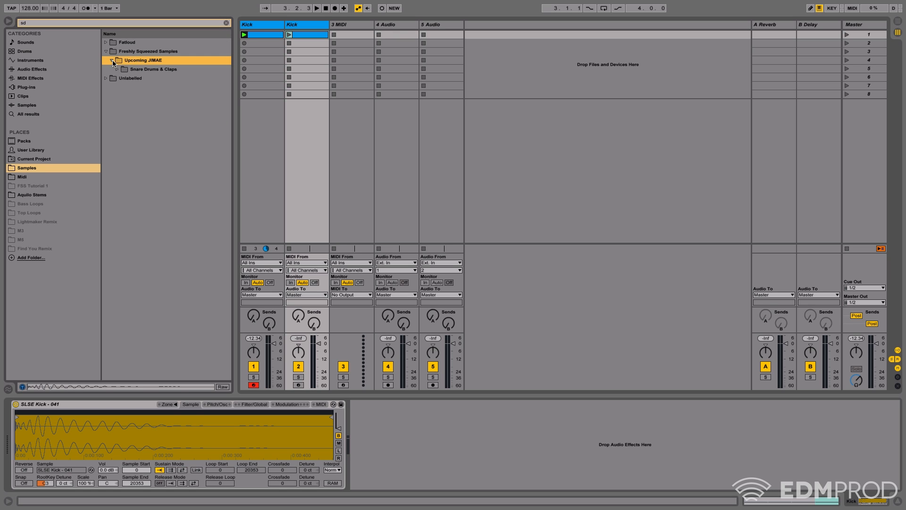
{"action": "left_click", "coordinate": [43, 114]}
{"action": "left_click", "coordinate": [140, 106]}
{"action": "left_click_drag", "start_coordinate": [140, 106], "coordinate": [149, 430]}
Step: Launch the duplicated track's clip, delete its notes on beats 1 and 3, and play back the pattern
{"action": "left_click", "coordinate": [289, 34]}
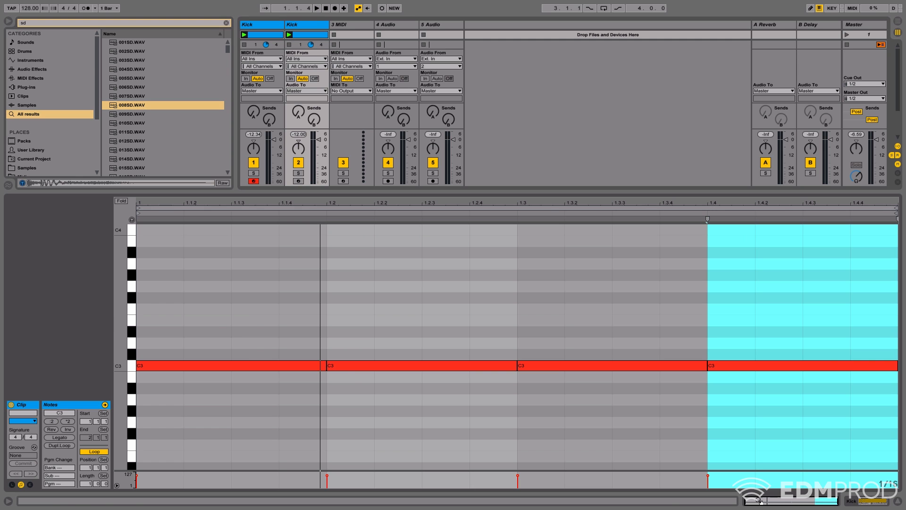
{"action": "left_click", "coordinate": [236, 366]}
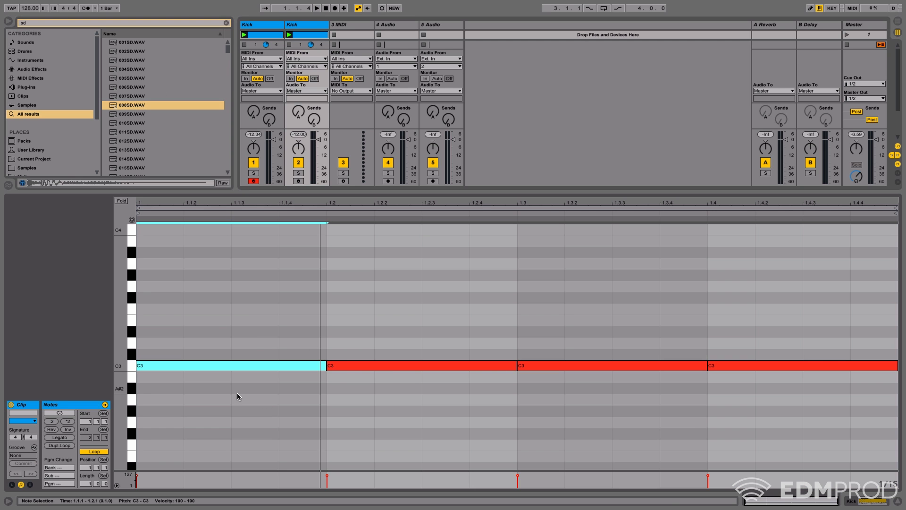
{"action": "key", "text": "Delete"}
{"action": "left_click", "coordinate": [590, 366]}
{"action": "key", "text": "Delete"}
{"action": "left_click", "coordinate": [863, 499]}
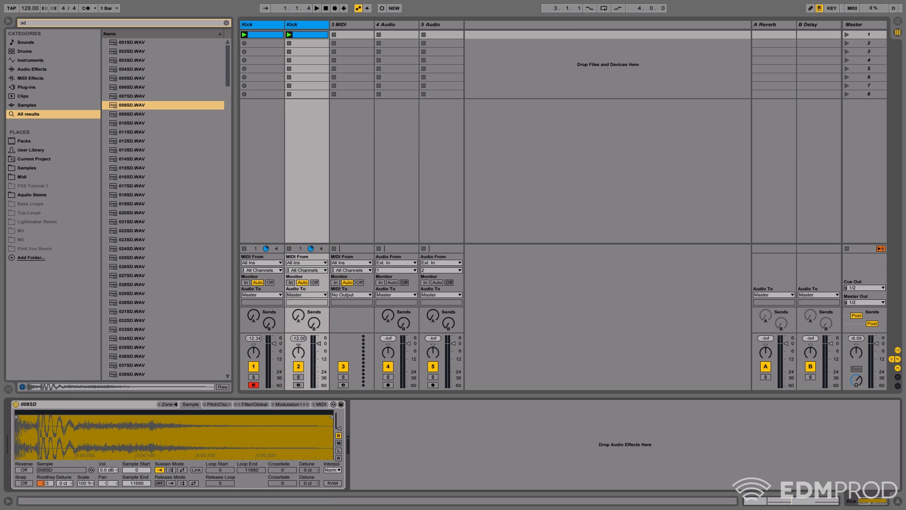
{"action": "key", "text": "space"}
{"action": "key", "text": "space"}
Step: Shift both remaining notes slightly ahead of beats 2 and 4 and play back the result
{"action": "left_click", "coordinate": [775, 500]}
{"action": "left_click_drag", "start_coordinate": [789, 390], "coordinate": [354, 310]}
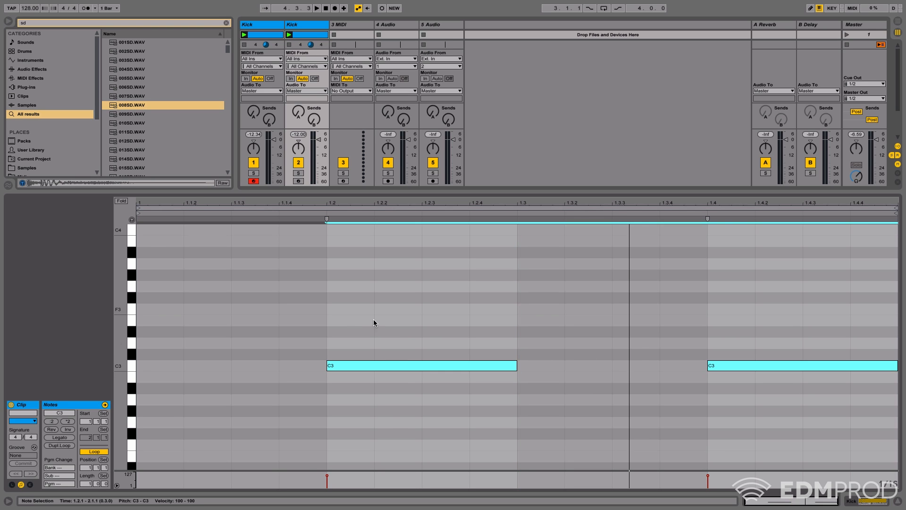
{"action": "left_click_drag", "start_coordinate": [405, 364], "coordinate": [395, 365]}
{"action": "key", "text": "space"}
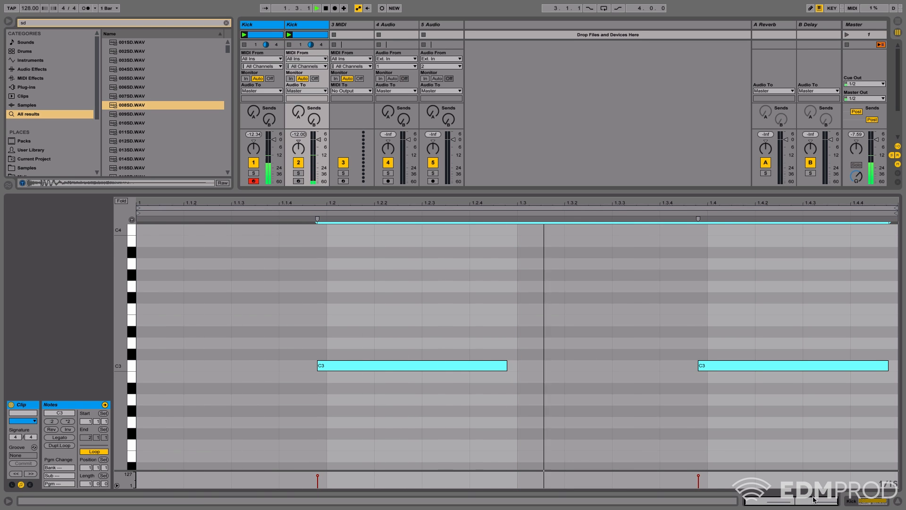
Step: In the 008SD Sampler's volume envelope, set Sustain to -inf dB and Volume to -14.6 dB
{"action": "left_click", "coordinate": [872, 502]}
{"action": "key", "text": "space"}
{"action": "left_click", "coordinate": [254, 404]}
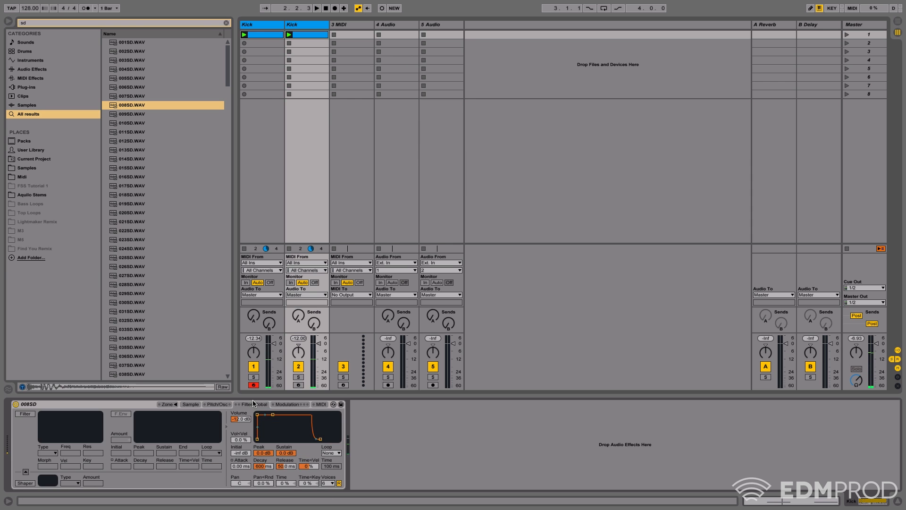
{"action": "left_click_drag", "start_coordinate": [287, 455], "coordinate": [287, 498]}
{"action": "key", "text": "space"}
{"action": "left_click_drag", "start_coordinate": [241, 419], "coordinate": [241, 426]}
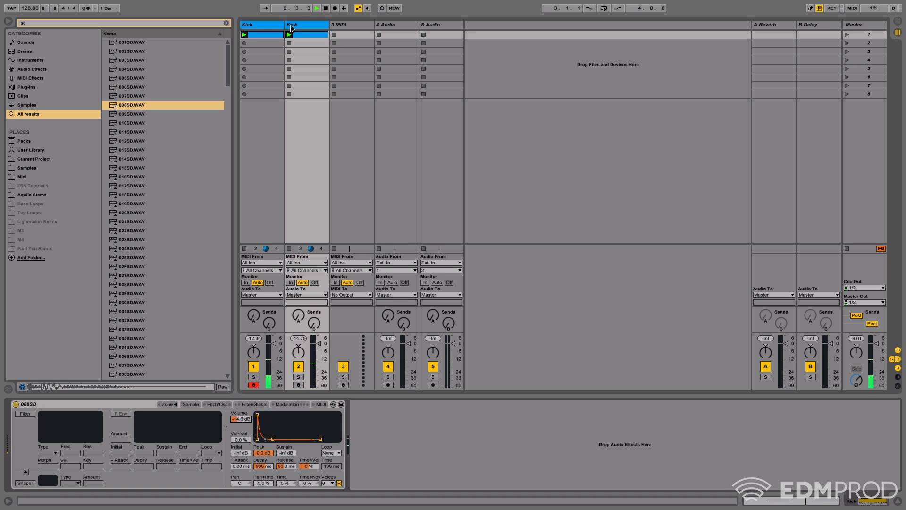
Step: Rename the duplicated Kick track Clap 1 and stop playback
{"action": "key", "text": "super+r"}
{"action": "type", "text": "Clap 1"}
{"action": "key", "text": "Return"}
{"action": "key", "text": "space"}
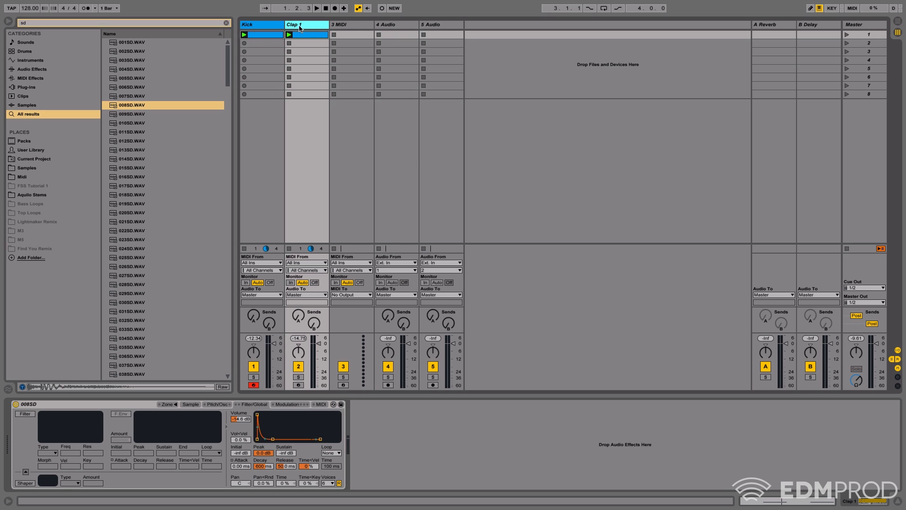
Step: Duplicate the Clap 1 track and load 008 SEPH - Hi Hat.wav into the copy's Sampler, searching for "hi hat"
{"action": "key", "text": "ctrl+d"}
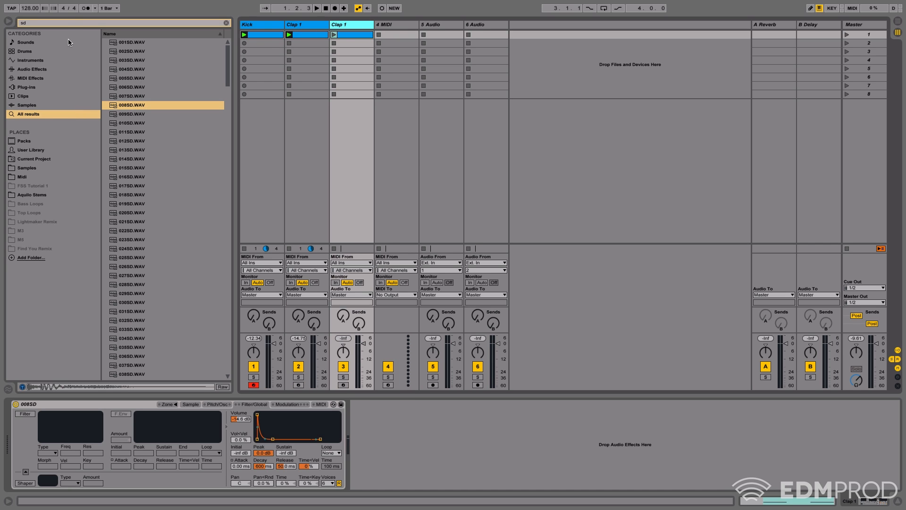
{"action": "key", "text": "ctrl+f"}
{"action": "type", "text": "hi"}
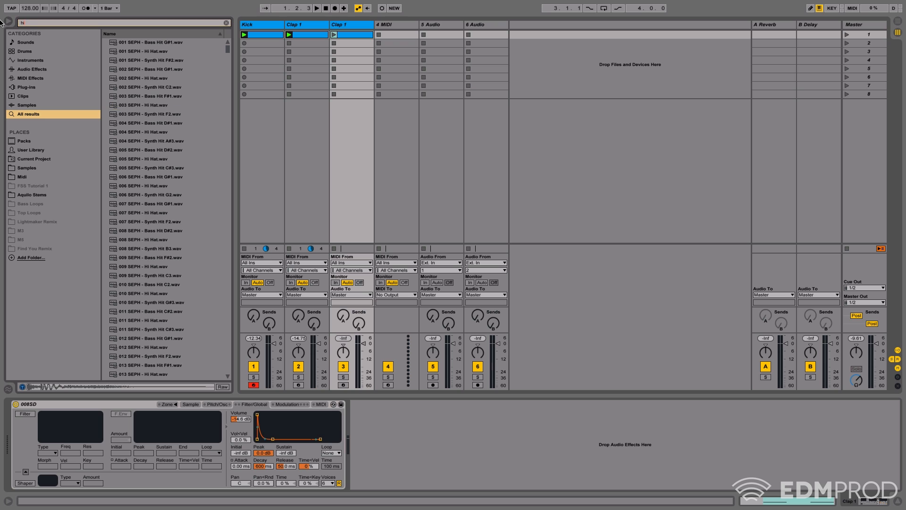
{"action": "type", "text": " hat"}
{"action": "left_click", "coordinate": [149, 104]}
{"action": "left_click_drag", "start_coordinate": [149, 103], "coordinate": [190, 428]}
Step: Launch the hi-hat clip, clear its notes, and draw a C3 note from 1.1.3 to the end of beat 1
{"action": "key", "text": "space"}
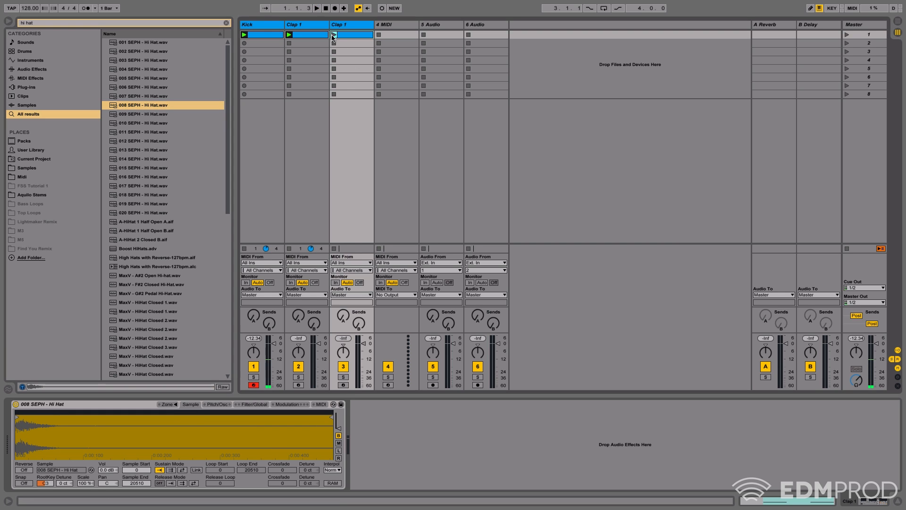
{"action": "left_click", "coordinate": [772, 501]}
{"action": "key", "text": "super+a"}
{"action": "key", "text": "Delete"}
{"action": "double_click", "coordinate": [254, 364]}
{"action": "left_click_drag", "start_coordinate": [279, 366], "coordinate": [325, 375]}
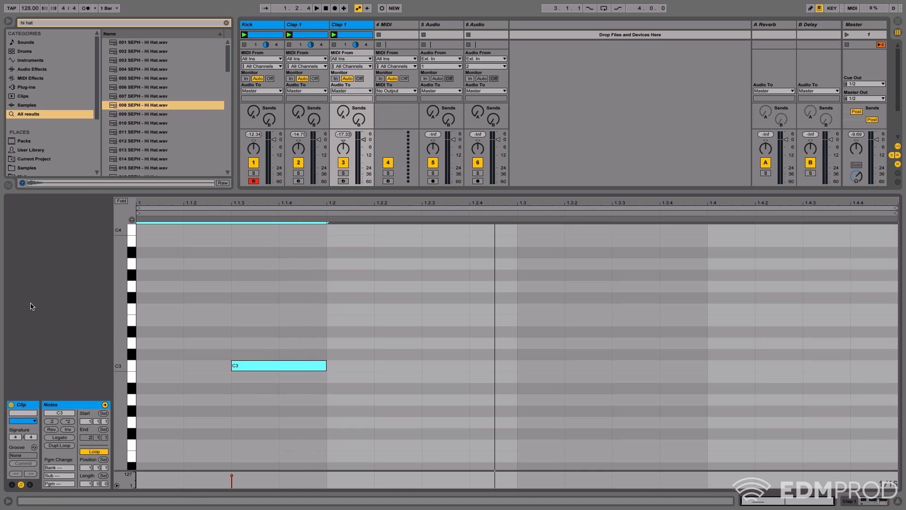
Step: Duplicate the hi-hat note three times to fill every offbeat of the bar and play back the loop
{"action": "key", "text": "super+d"}
{"action": "key", "text": "super+d"}
{"action": "key", "text": "super+d"}
{"action": "key", "text": "space"}
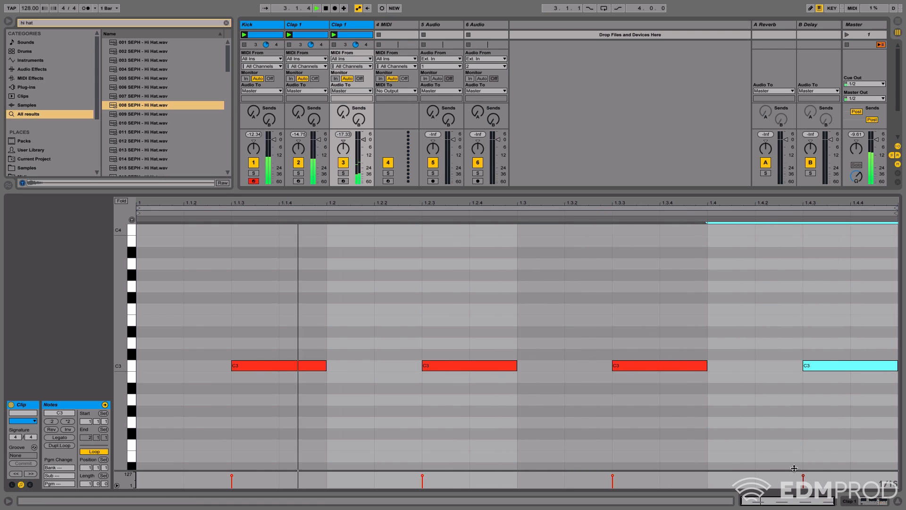
{"action": "key", "text": "shift+Tab"}
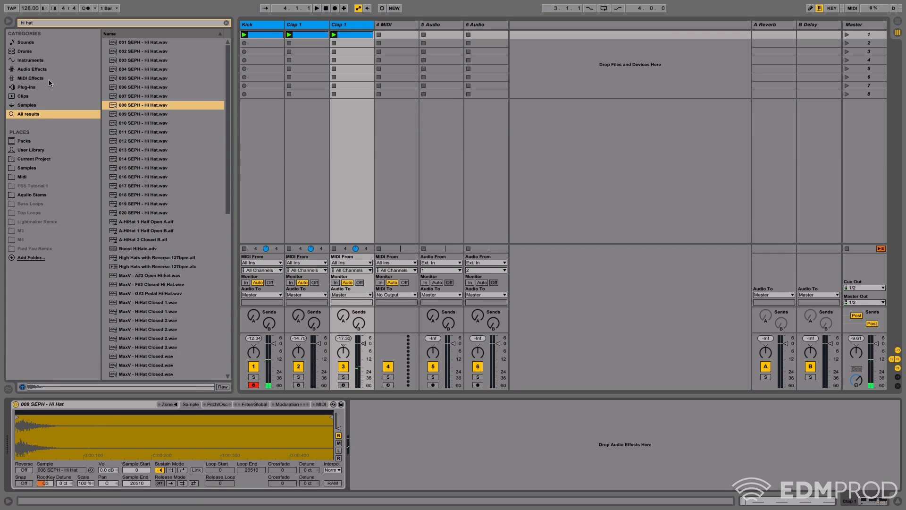
Step: Add EQ Eight to the hi-hat track from the audio effects and start playback
{"action": "left_click", "coordinate": [32, 69]}
{"action": "left_click", "coordinate": [226, 23]}
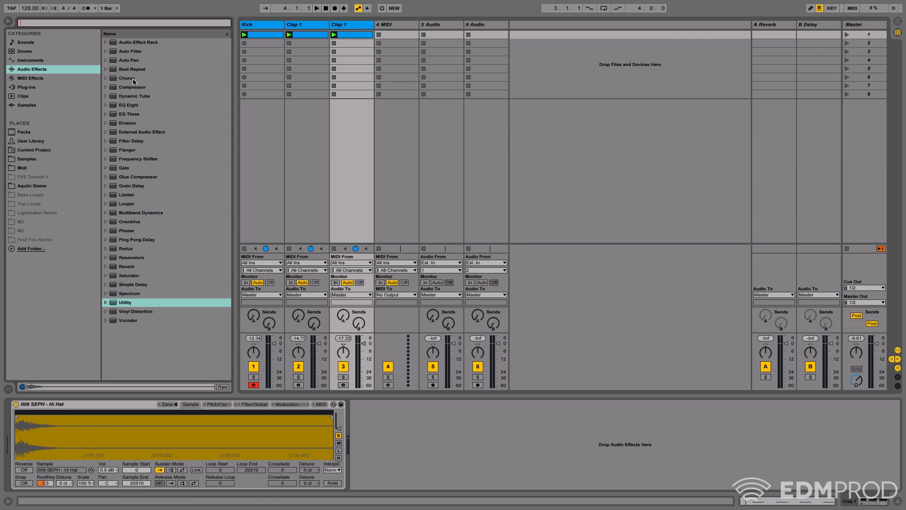
{"action": "left_click_drag", "start_coordinate": [128, 105], "coordinate": [482, 445]}
{"action": "key", "text": "space"}
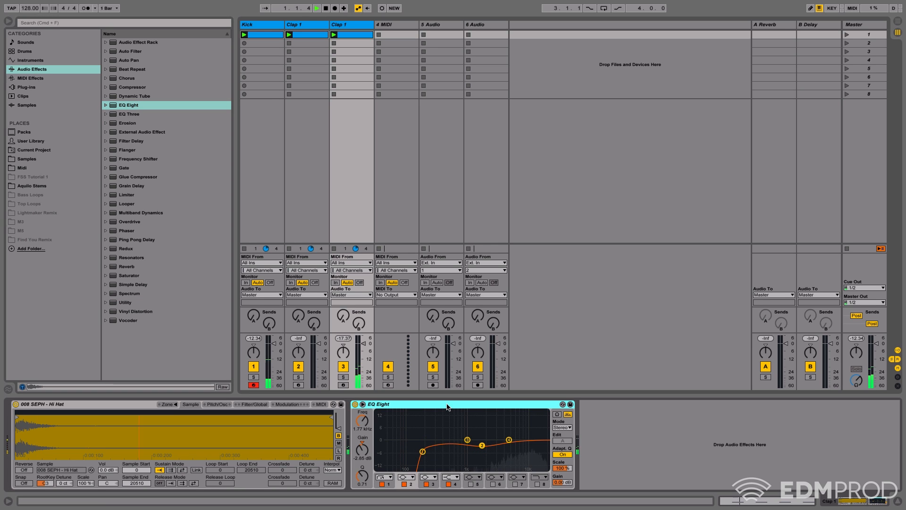
Step: Paste EQ Eight onto the Clap 1 track and set its second band to about 2.24 kHz and -3.60 dB
{"action": "left_click", "coordinate": [318, 45]}
{"action": "key", "text": "super+v"}
{"action": "left_click_drag", "start_coordinate": [482, 445], "coordinate": [488, 447]}
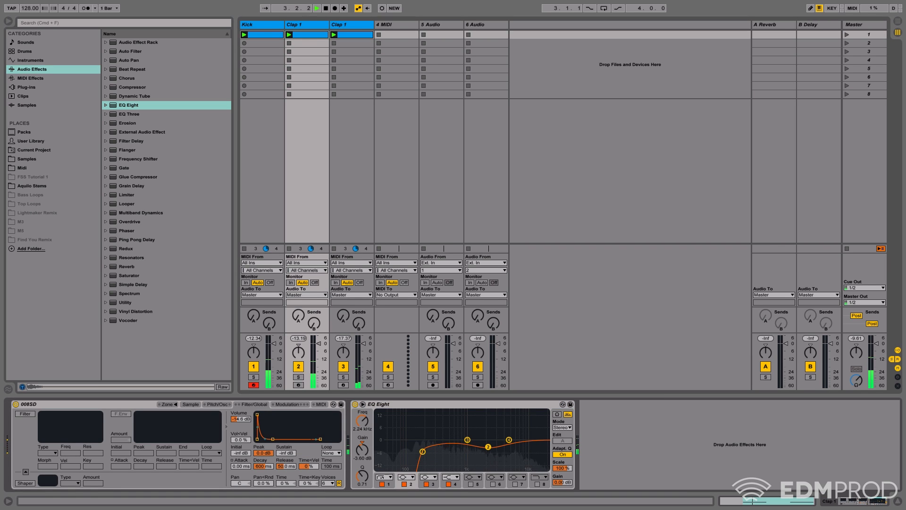
Step: Reset band 2 in the hi-hat track's EQ Eight and raise its low cut to about 347 Hz
{"action": "left_click", "coordinate": [357, 125]}
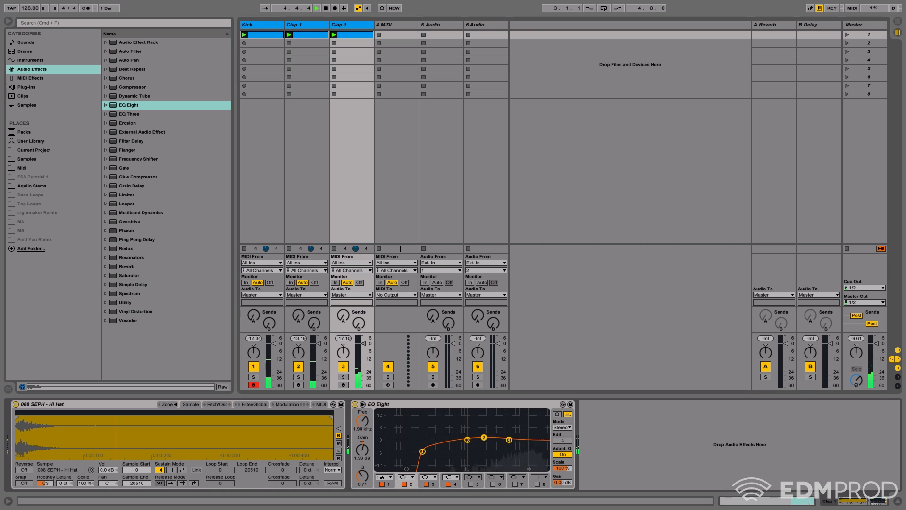
{"action": "double_click", "coordinate": [484, 438]}
{"action": "left_click_drag", "start_coordinate": [423, 452], "coordinate": [440, 447]}
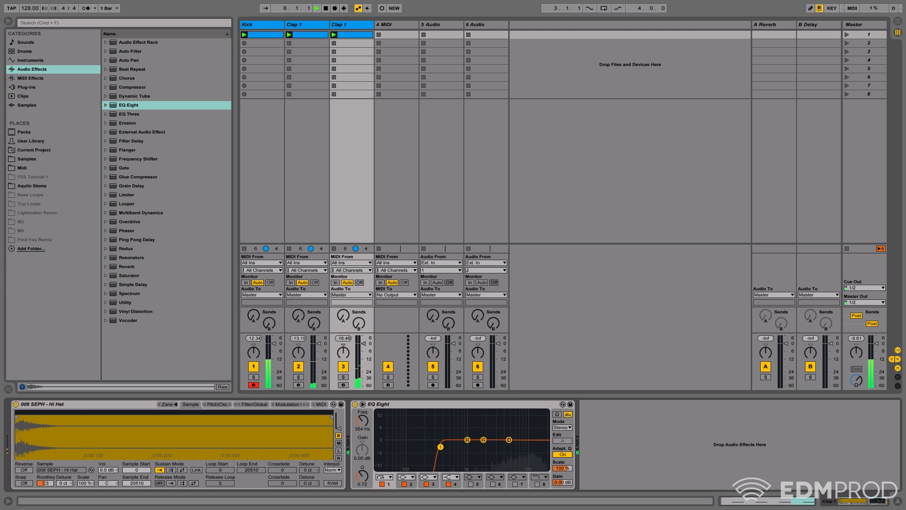
Step: Rename the hi-hat track Hat 1
{"action": "key", "text": "super+r"}
{"action": "type", "text": "H"}
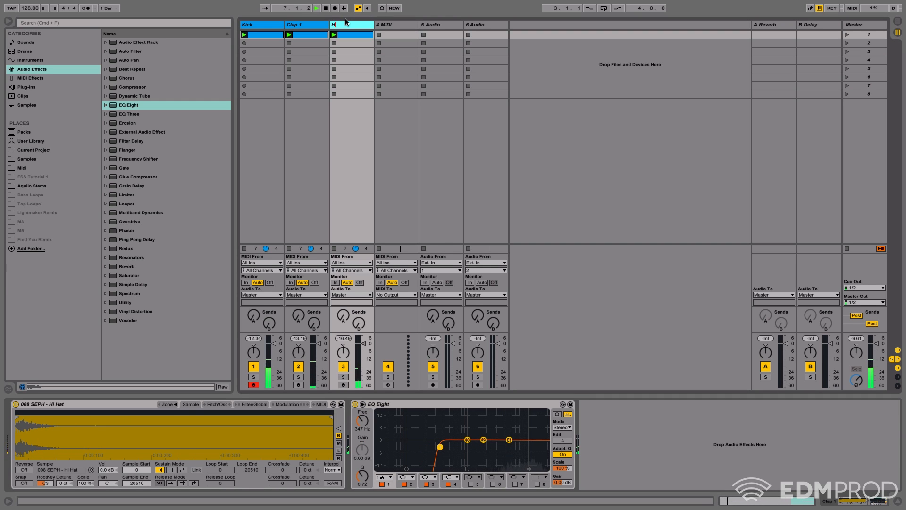
{"action": "type", "text": "at 1"}
{"action": "key", "text": "Return"}
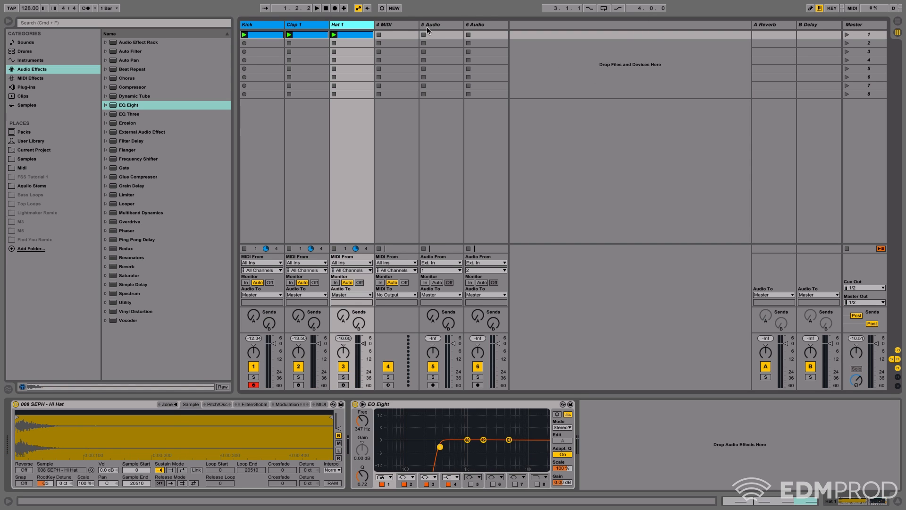
Step: Search the whole library for "tom" and duplicate the Hat 1 track
{"action": "left_click", "coordinate": [395, 26]}
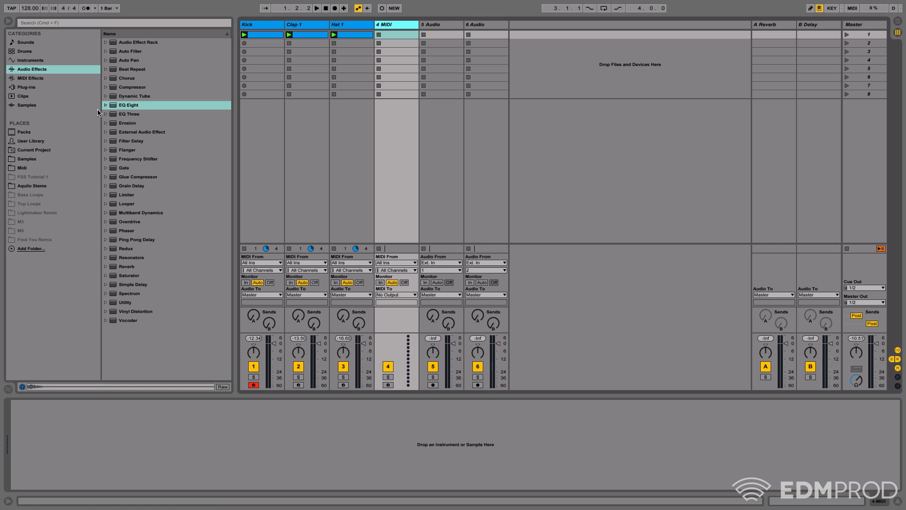
{"action": "left_click", "coordinate": [29, 88]}
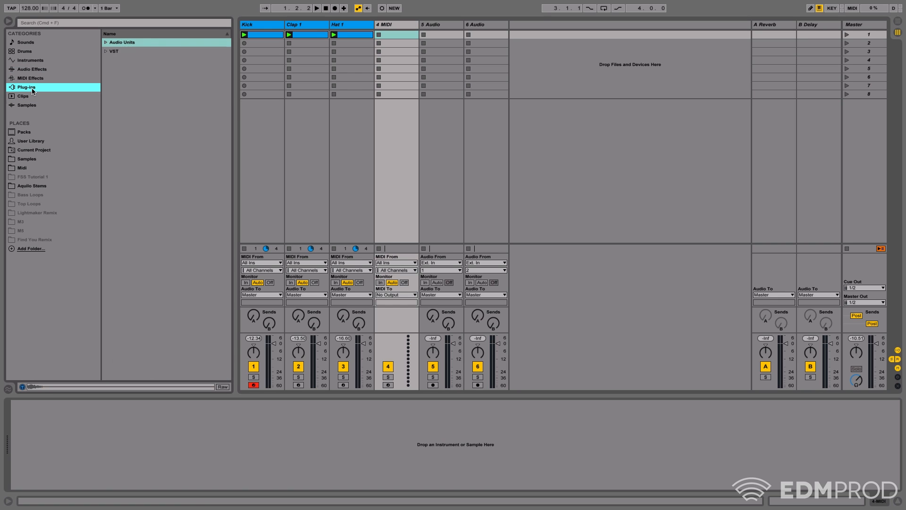
{"action": "left_click", "coordinate": [71, 23]}
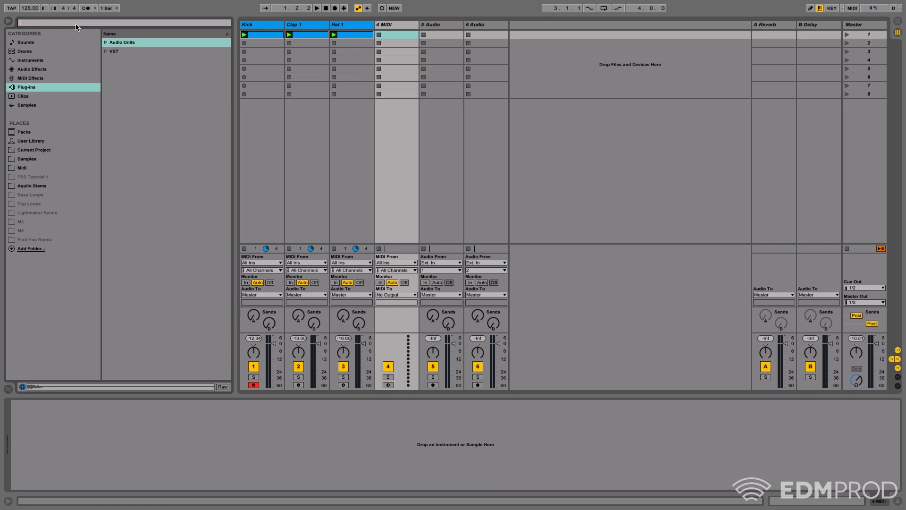
{"action": "type", "text": "tom"}
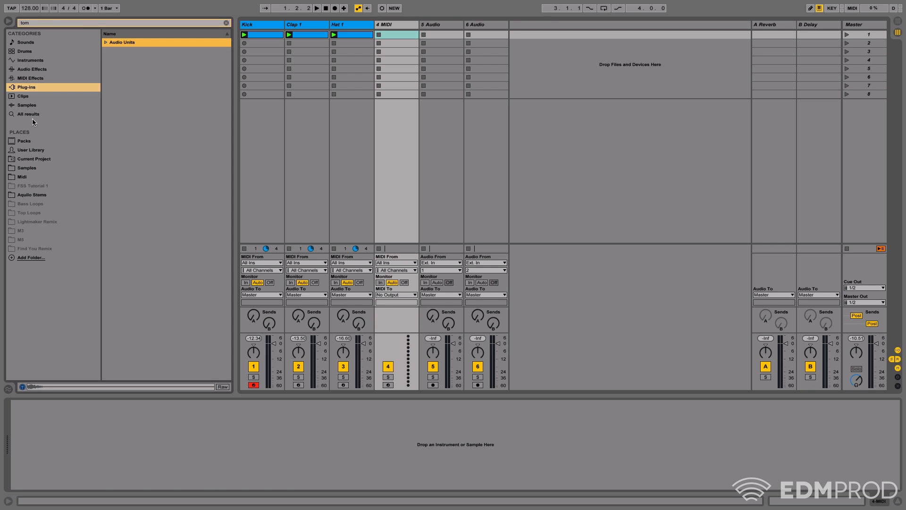
{"action": "left_click", "coordinate": [35, 113]}
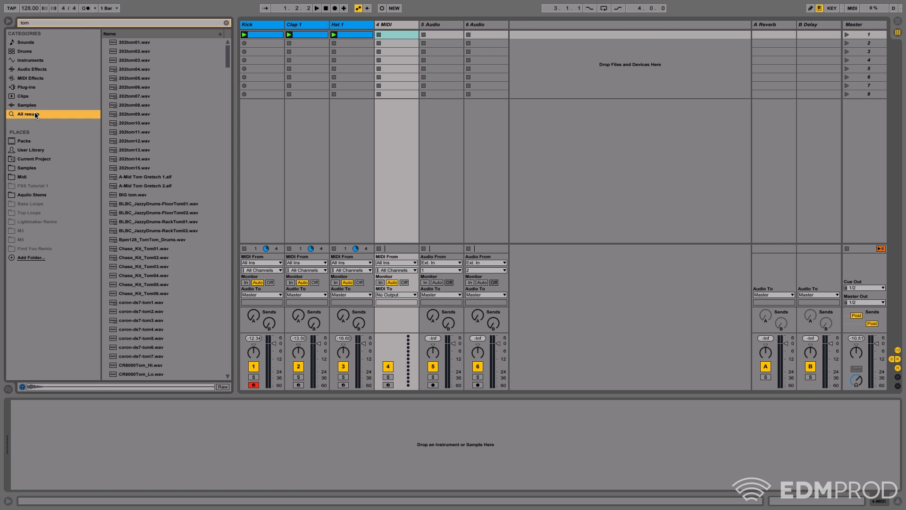
{"action": "left_click", "coordinate": [356, 25]}
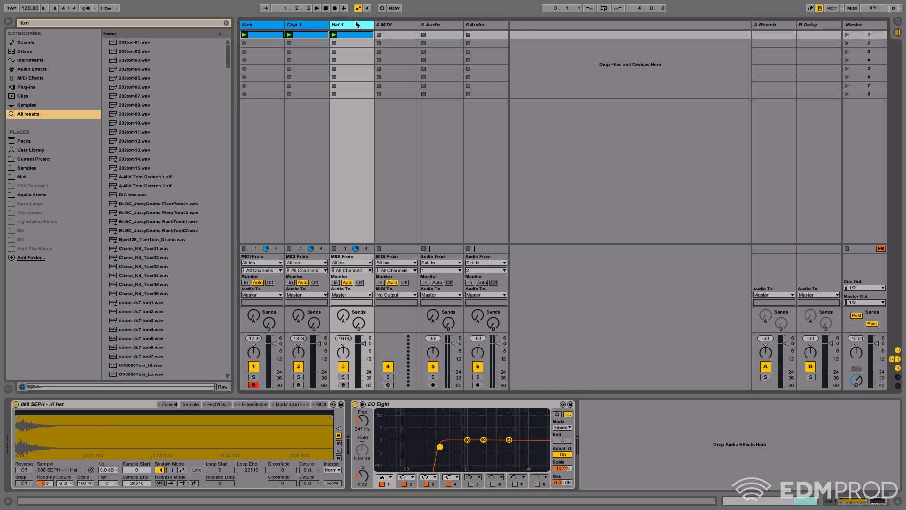
{"action": "key", "text": "ctrl+d"}
Step: Audition tom samples, load SMEB_Tom_10.wav into the duplicated track's Sampler, and show its volume envelope settings
{"action": "scroll", "coordinate": [140, 169], "scroll_direction": "down", "scroll_amount": 20}
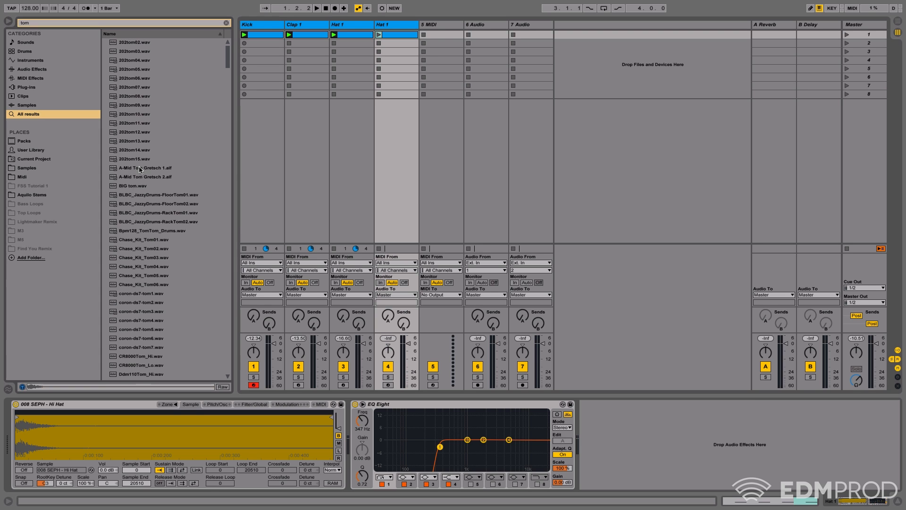
{"action": "left_click", "coordinate": [145, 159]}
{"action": "scroll", "coordinate": [147, 161], "scroll_direction": "down", "scroll_amount": 10}
{"action": "left_click", "coordinate": [153, 168]}
{"action": "scroll", "coordinate": [154, 169], "scroll_direction": "down", "scroll_amount": 10}
{"action": "left_click", "coordinate": [153, 169]}
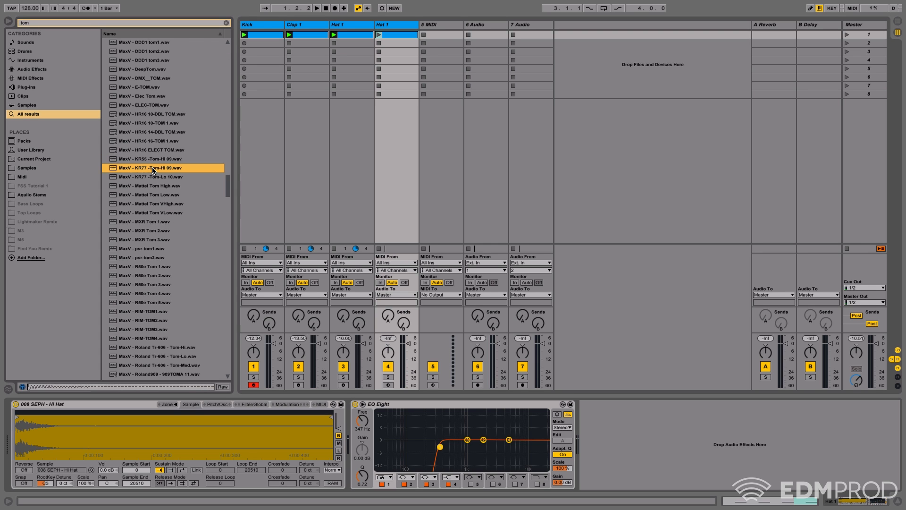
{"action": "scroll", "coordinate": [153, 169], "scroll_direction": "down", "scroll_amount": 20}
{"action": "scroll", "coordinate": [154, 166], "scroll_direction": "up", "scroll_amount": 20}
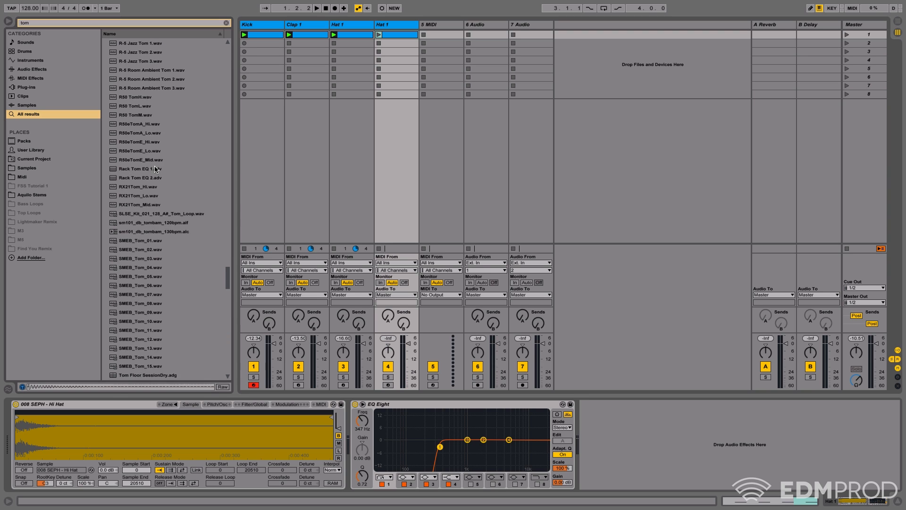
{"action": "scroll", "coordinate": [155, 166], "scroll_direction": "down", "scroll_amount": 4}
{"action": "left_click", "coordinate": [155, 168]}
{"action": "left_click", "coordinate": [159, 222]}
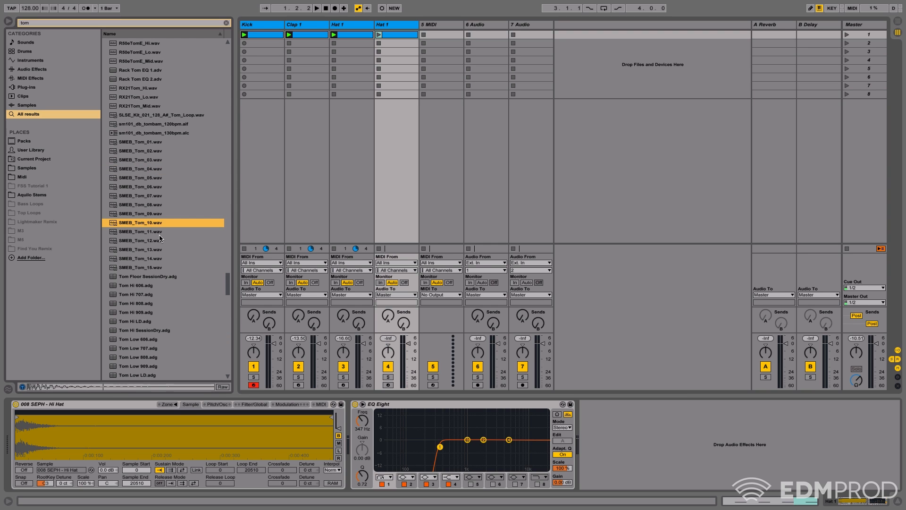
{"action": "left_click_drag", "start_coordinate": [149, 227], "coordinate": [179, 434]}
{"action": "left_click", "coordinate": [255, 405]}
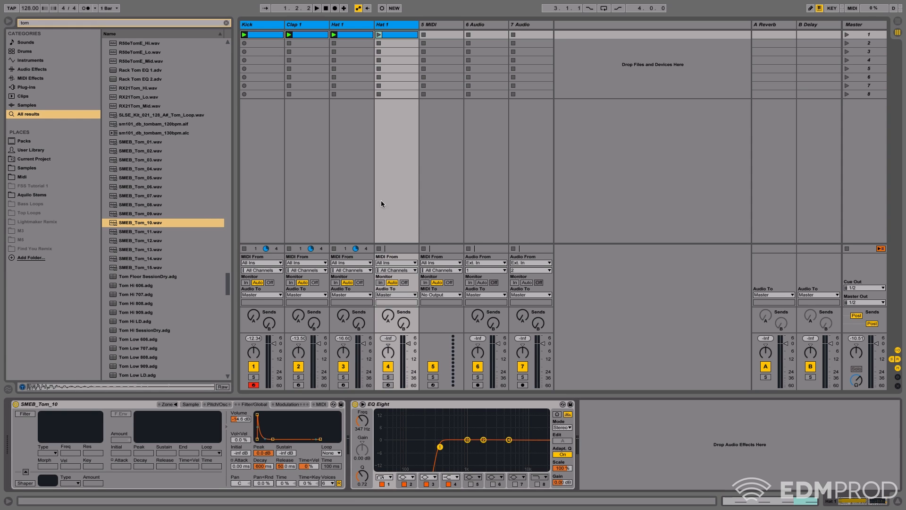
Step: Launch the tom clip, delete its first and last notes, shorten the second to start at 1.2.4, and play the loop
{"action": "left_click", "coordinate": [378, 34]}
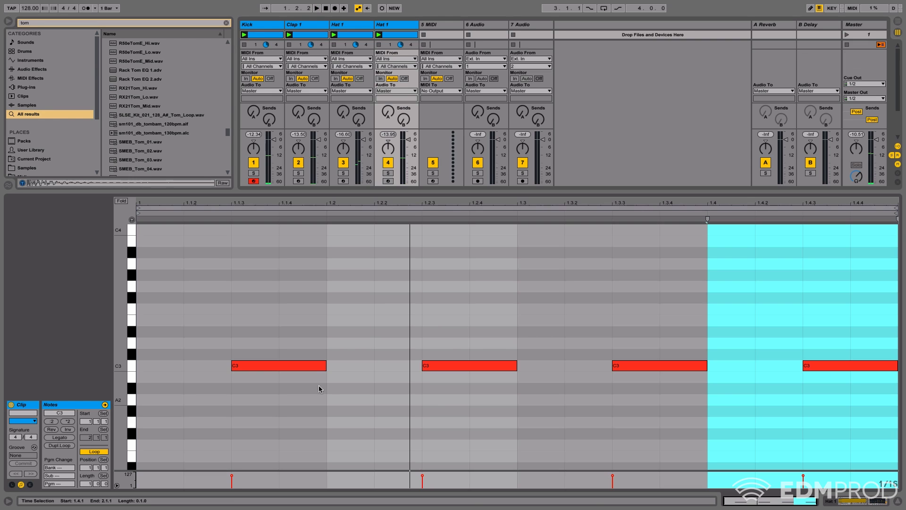
{"action": "double_click", "coordinate": [303, 369]}
{"action": "mouse_move", "coordinate": [516, 365]}
{"action": "left_mouse_down"}
{"action": "mouse_move", "coordinate": [480, 366]}
{"action": "mouse_move", "coordinate": [517, 369]}
{"action": "left_mouse_up"}
{"action": "left_click", "coordinate": [864, 366]}
{"action": "key", "text": "Delete"}
{"action": "key", "text": "space"}
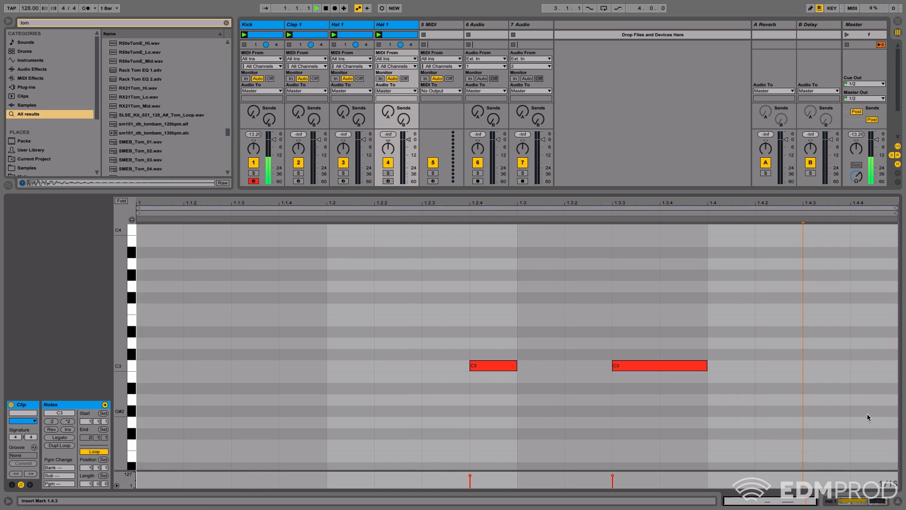
Step: Lower the tom track's EQ Eight low cut to about 123 Hz and shorten its Sampler decay to about 345 ms
{"action": "left_click", "coordinate": [872, 504]}
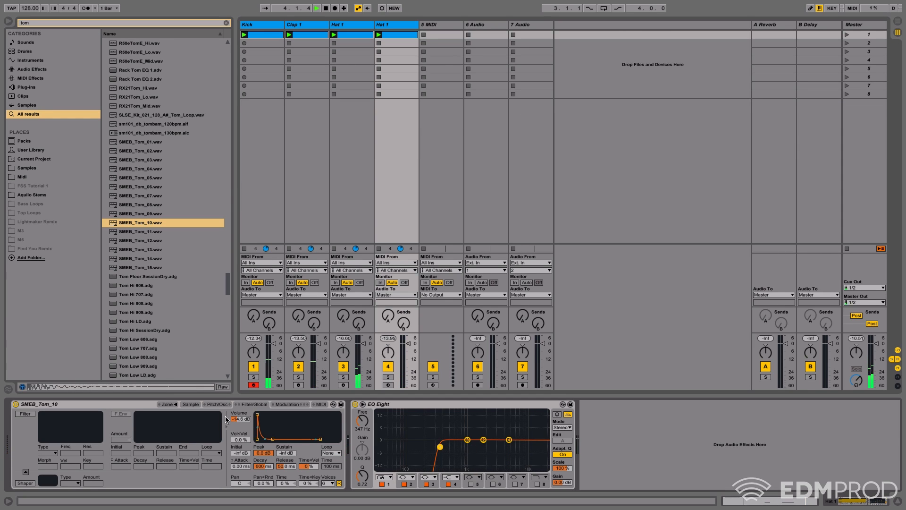
{"action": "left_click_drag", "start_coordinate": [440, 446], "coordinate": [414, 448]}
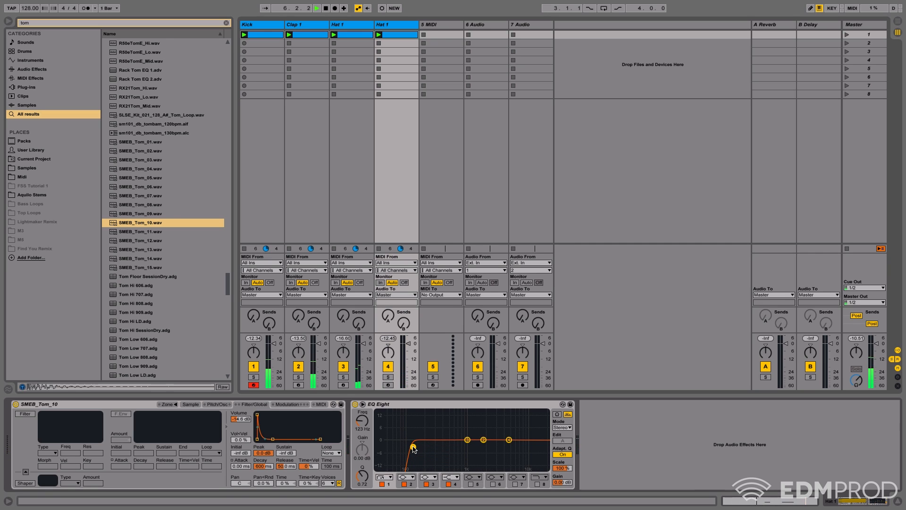
{"action": "left_click_drag", "start_coordinate": [265, 467], "coordinate": [265, 476]}
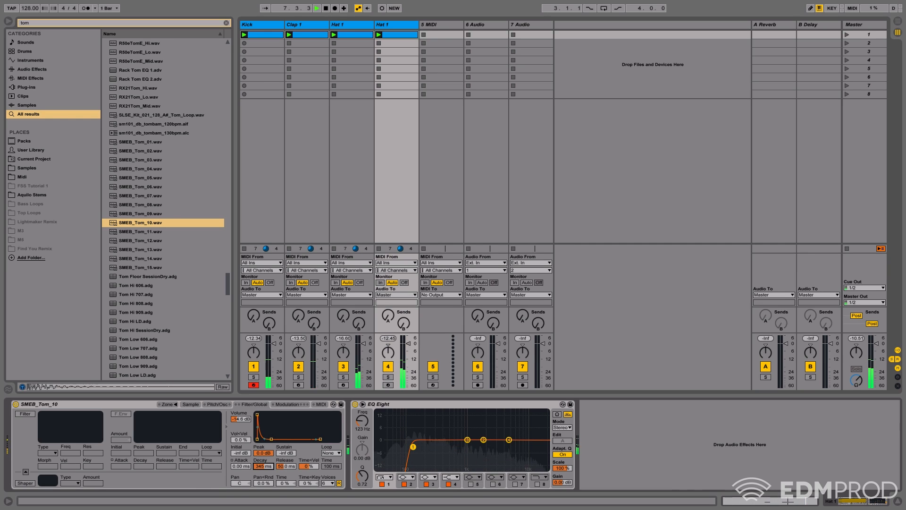
Step: Stop playback and rename the tom track Perc 1
{"action": "key", "text": "space"}
{"action": "left_click", "coordinate": [409, 26]}
{"action": "key", "text": "super+r"}
{"action": "type", "text": "Perc 1"}
{"action": "key", "text": "Return"}
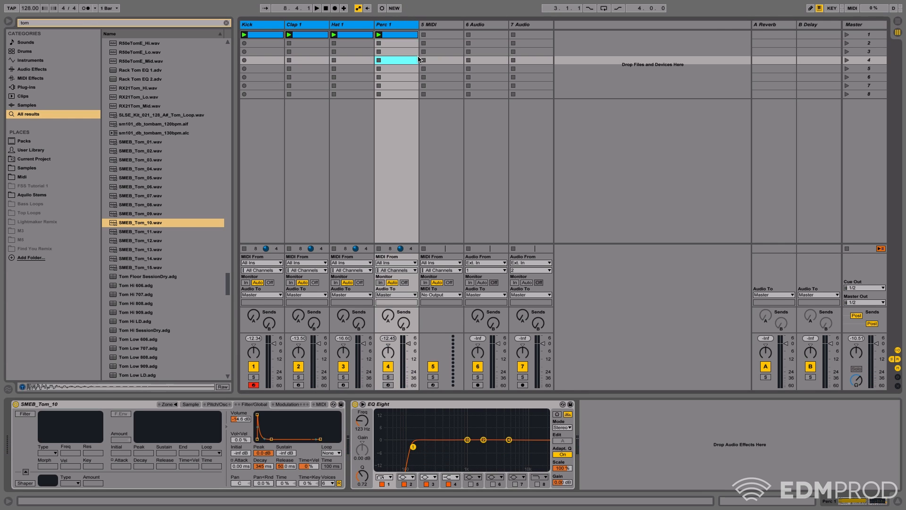
Step: Lower the Perc 1 track's volume slightly during playback and clear the "tom" search
{"action": "key", "text": "space"}
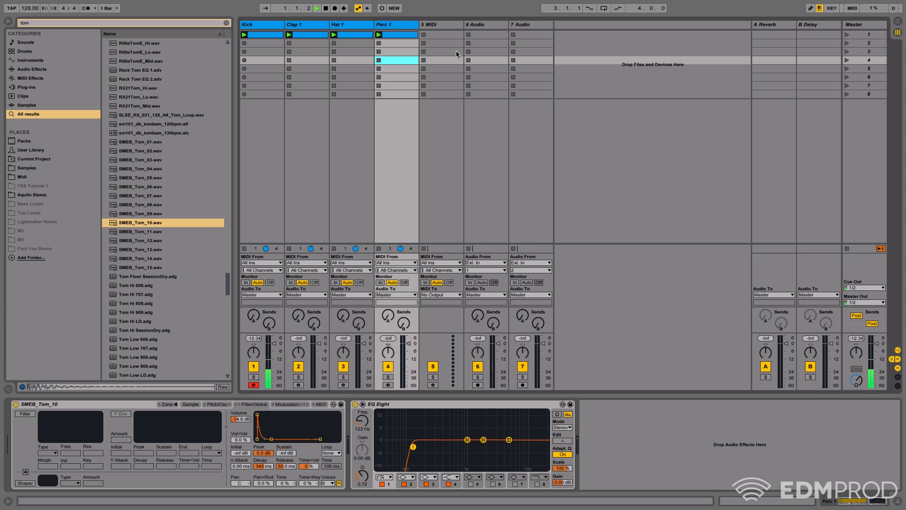
{"action": "left_click_drag", "start_coordinate": [412, 360], "coordinate": [412, 345]}
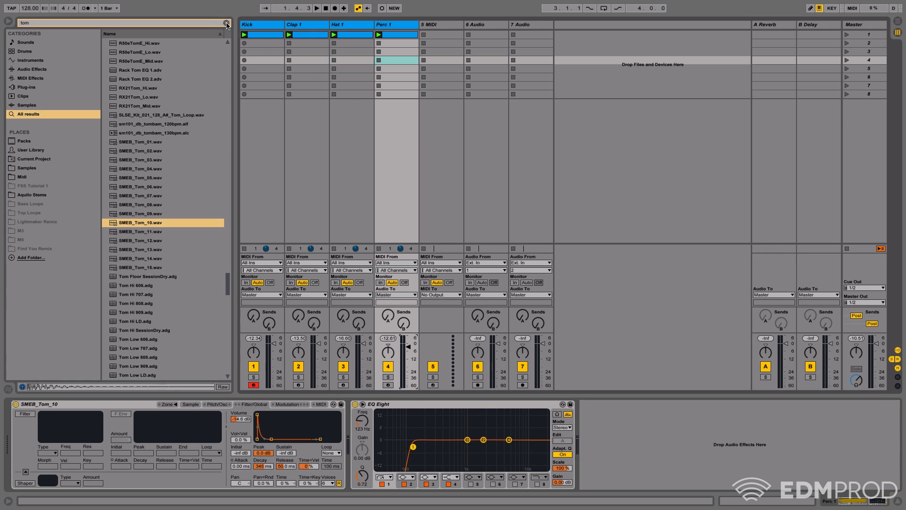
{"action": "scroll", "coordinate": [194, 167], "scroll_direction": "up", "scroll_amount": 15}
{"action": "left_click_drag", "start_coordinate": [228, 240], "coordinate": [230, 52]}
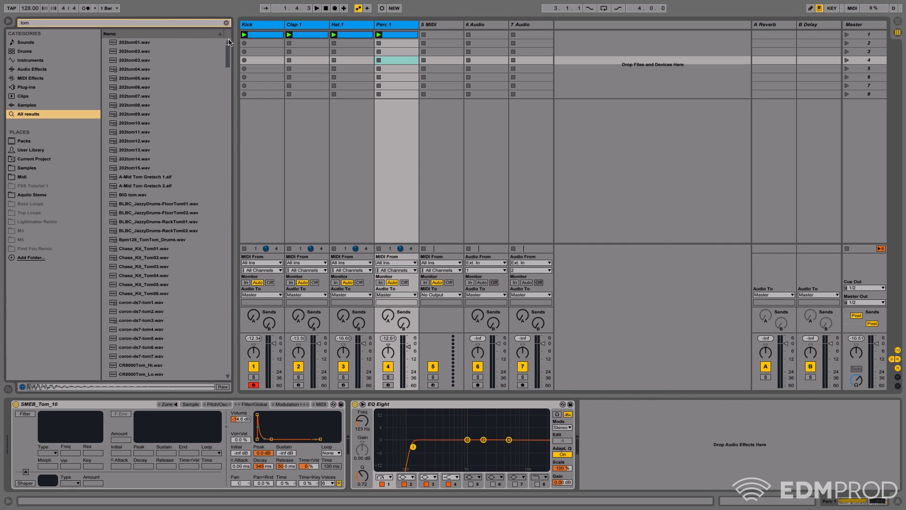
{"action": "left_click", "coordinate": [229, 23]}
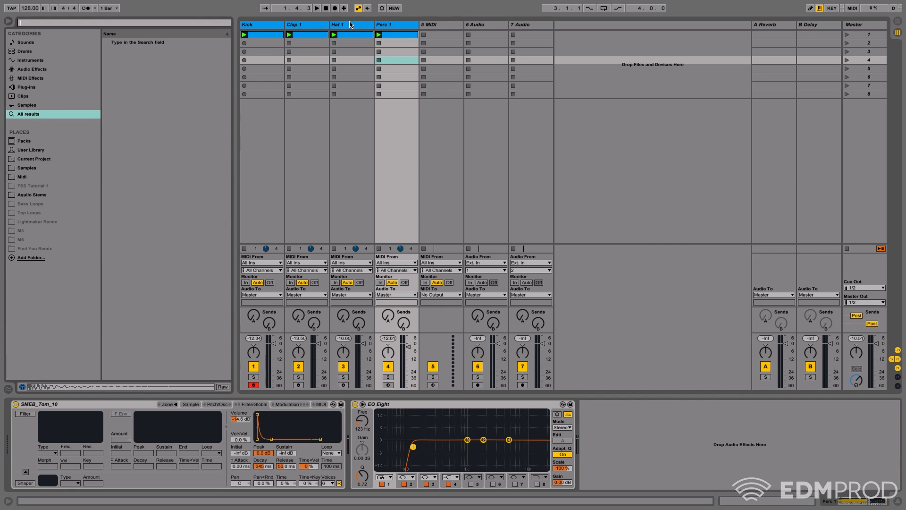
Step: Duplicate the Hat 1 track, then open the Perc 1 clip's notes
{"action": "left_click", "coordinate": [351, 23]}
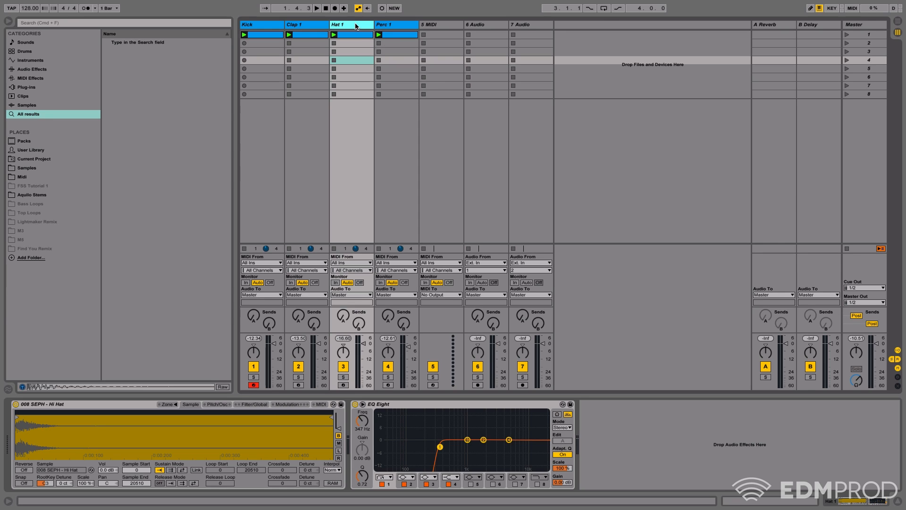
{"action": "key", "text": "super+d"}
{"action": "left_click", "coordinate": [456, 35]}
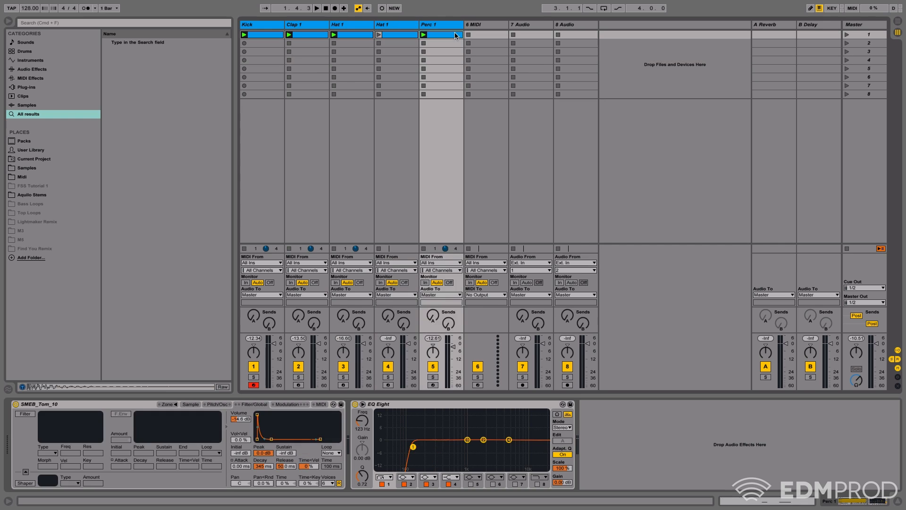
{"action": "left_click", "coordinate": [750, 503]}
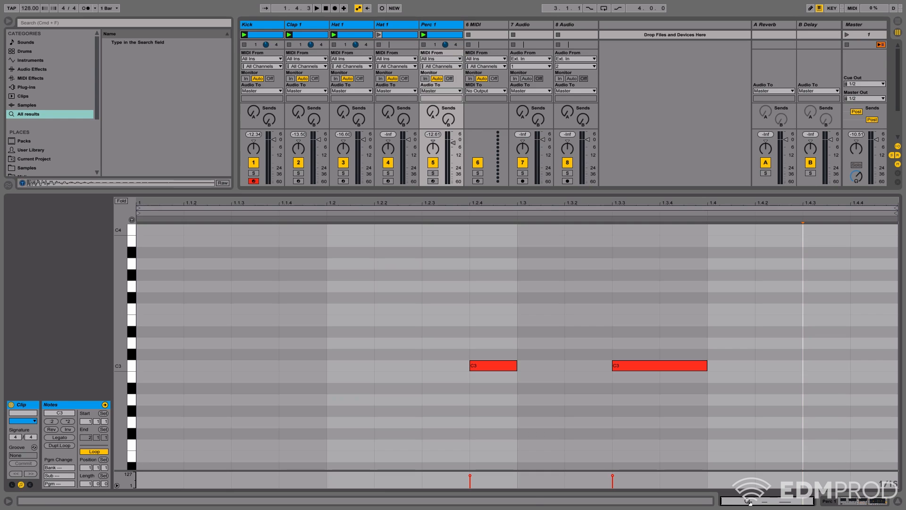
Step: Apply the Swing 16-35 groove from the Core Library's Swing folder to the Perc 1 clip
{"action": "left_click", "coordinate": [34, 447]}
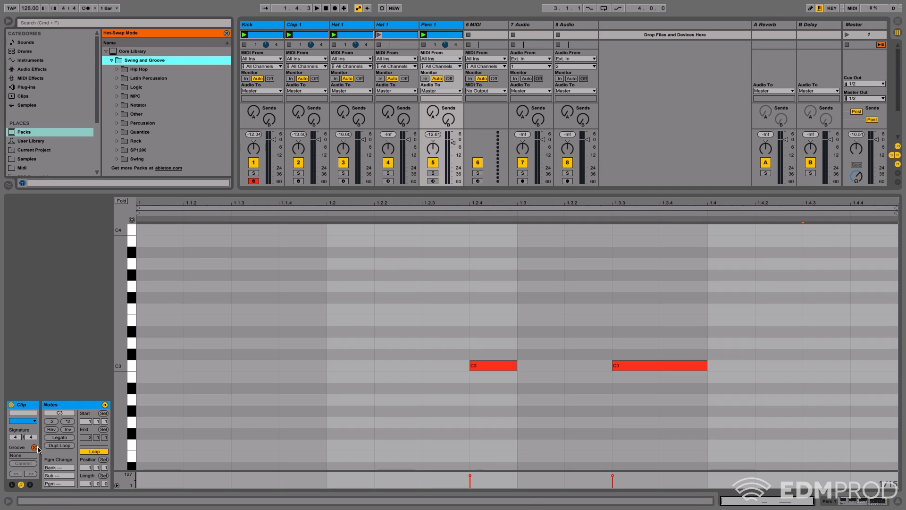
{"action": "left_click", "coordinate": [137, 159]}
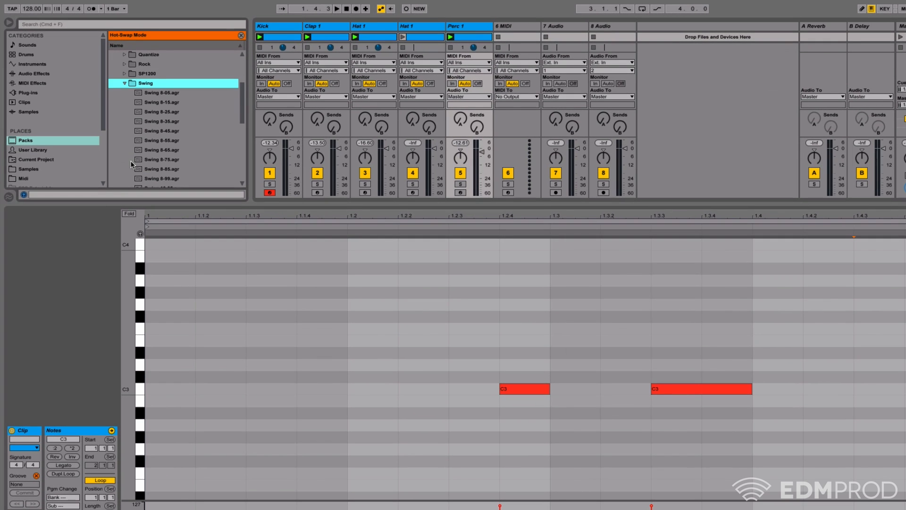
{"action": "scroll", "coordinate": [129, 165], "scroll_direction": "down", "scroll_amount": 2}
{"action": "scroll", "coordinate": [129, 164], "scroll_direction": "down", "scroll_amount": 2}
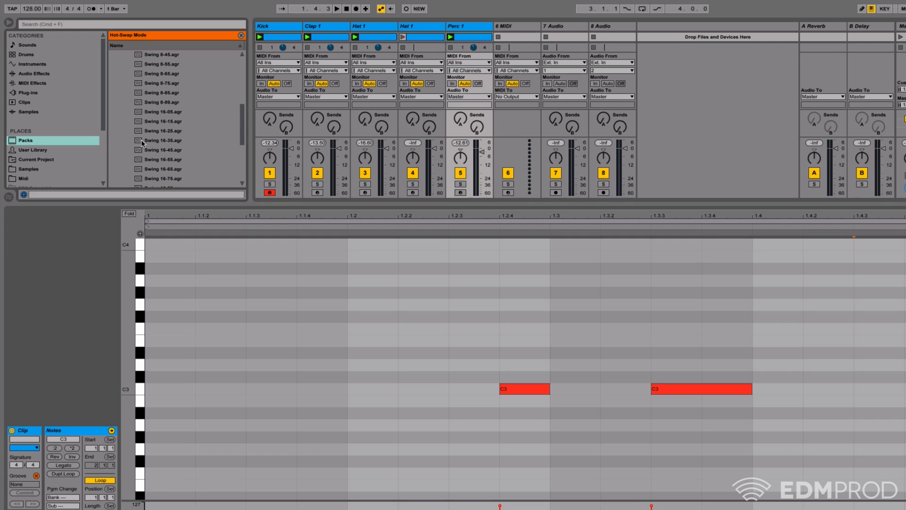
{"action": "left_click", "coordinate": [157, 140]}
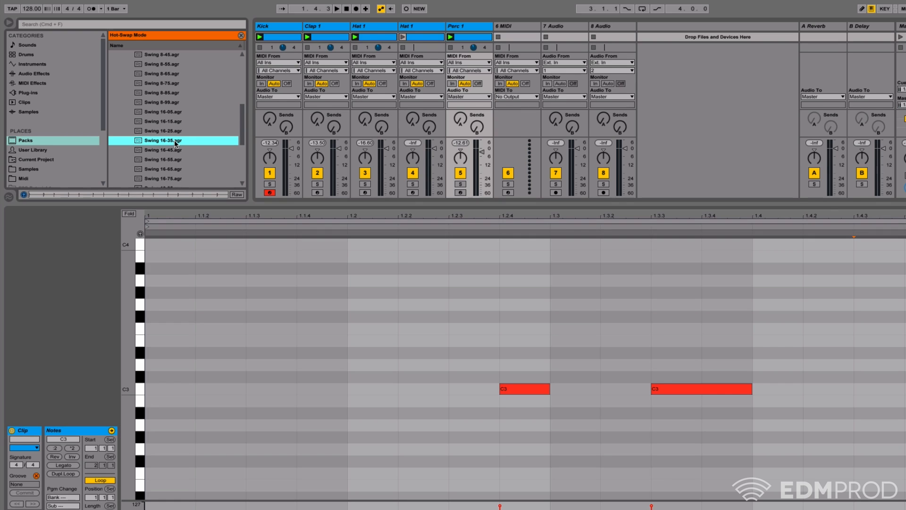
{"action": "double_click", "coordinate": [174, 140]}
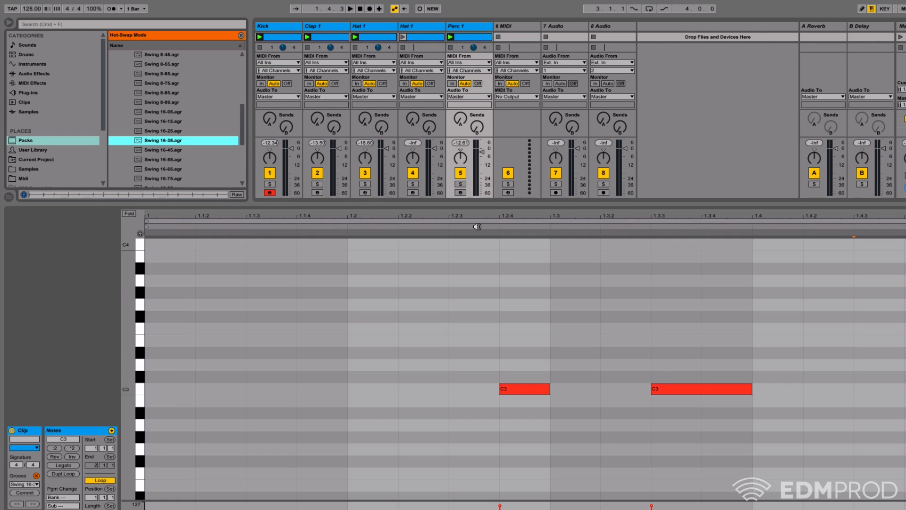
Step: Play the loop and switch the Perc 1 clip's groove selection to compare it, ending on Swing 16-35
{"action": "key", "text": "space"}
{"action": "key", "text": "space"}
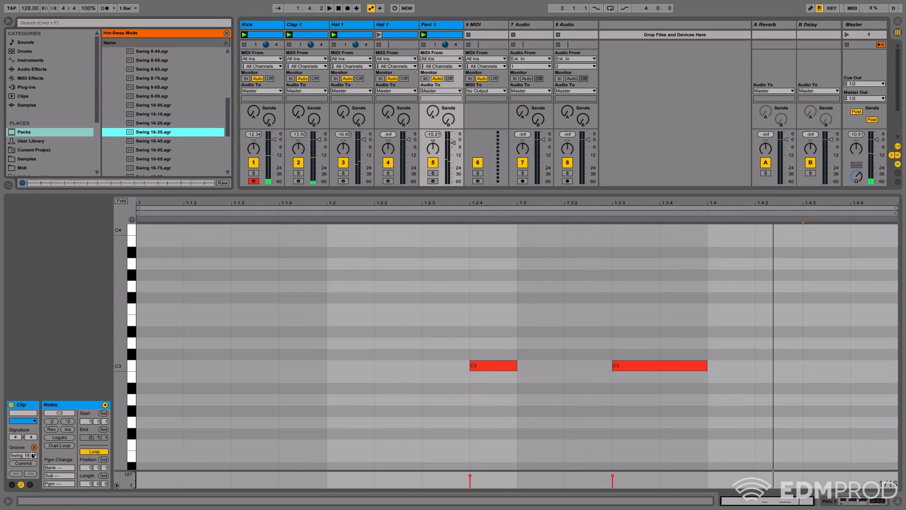
{"action": "left_click", "coordinate": [32, 456]}
{"action": "left_click", "coordinate": [33, 463]}
{"action": "key", "text": "space"}
{"action": "left_click", "coordinate": [35, 456]}
{"action": "left_click", "coordinate": [30, 468]}
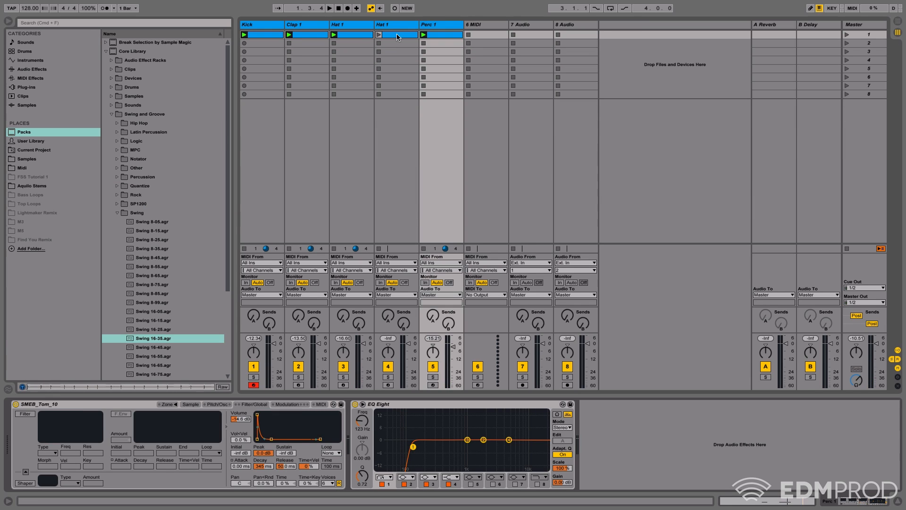
Step: Select the duplicated Hat 1 track and search the Samples folder for "hat"
{"action": "left_click", "coordinate": [396, 25]}
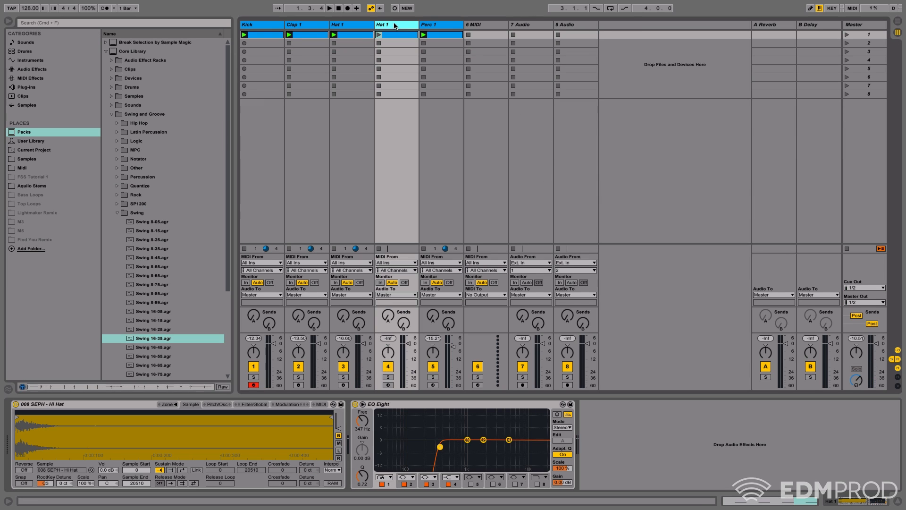
{"action": "left_click", "coordinate": [111, 115]}
{"action": "left_click", "coordinate": [43, 23]}
{"action": "type", "text": "hat"}
{"action": "left_click", "coordinate": [43, 105]}
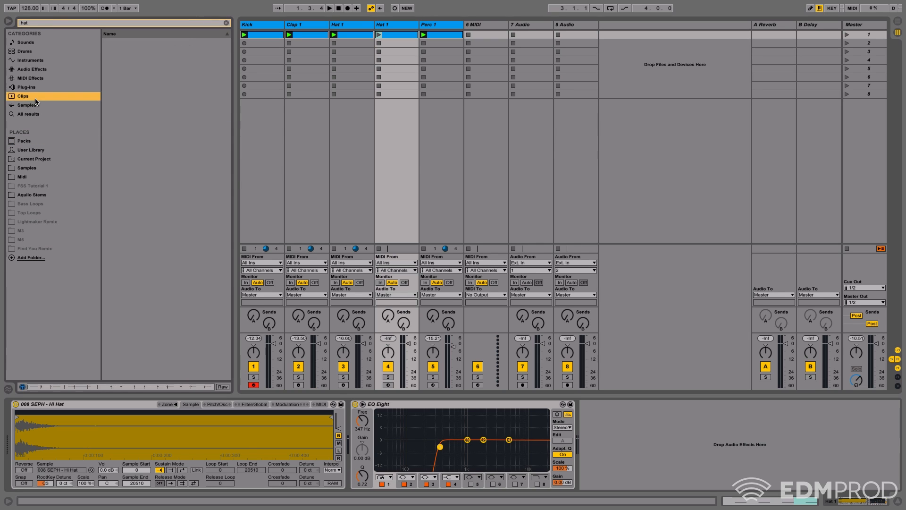
{"action": "left_click", "coordinate": [44, 71]}
{"action": "left_click", "coordinate": [57, 167]}
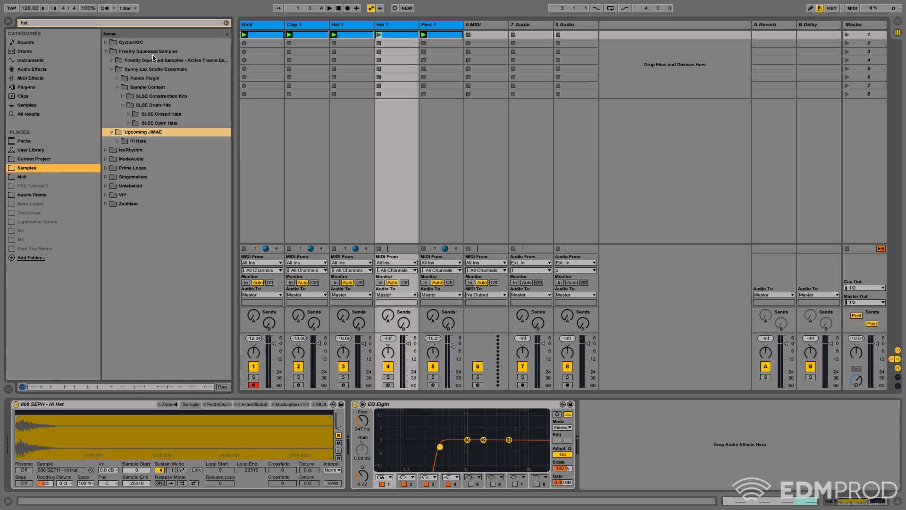
Step: Load SMEB_Hat_02.wav from the Singomakers SMEB_Hats folder into the duplicated track's Sampler
{"action": "left_click", "coordinate": [106, 178]}
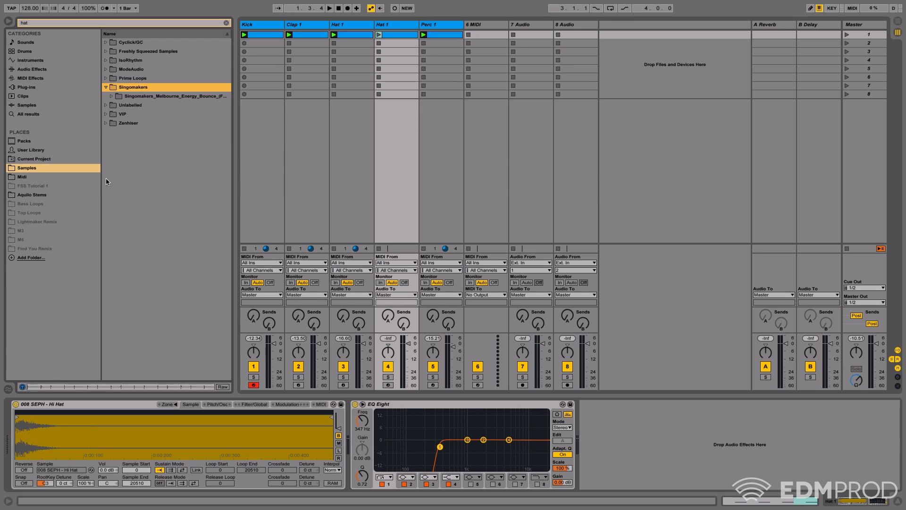
{"action": "left_click", "coordinate": [112, 97]}
{"action": "left_click", "coordinate": [117, 105]}
{"action": "left_click", "coordinate": [123, 115]}
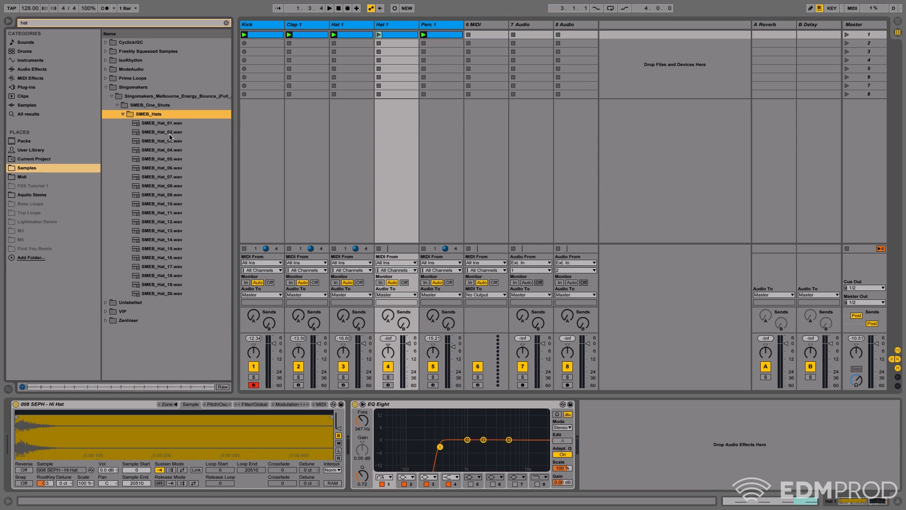
{"action": "left_click_drag", "start_coordinate": [155, 136], "coordinate": [188, 431]}
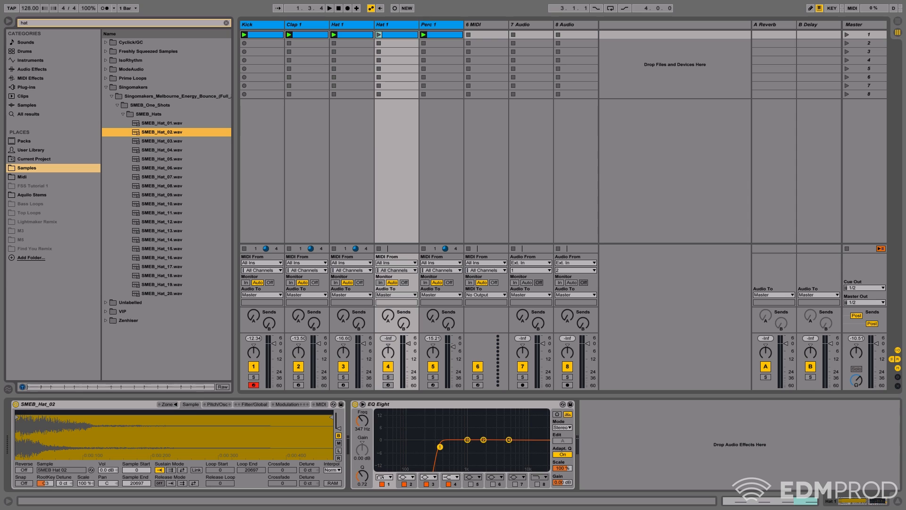
Step: Lower the duplicate hat's EQ Eight low cut, cut band 3 about 1.6 dB at 1.97 kHz, and reduce track volume to about -6.8 dB
{"action": "left_click", "coordinate": [402, 26]}
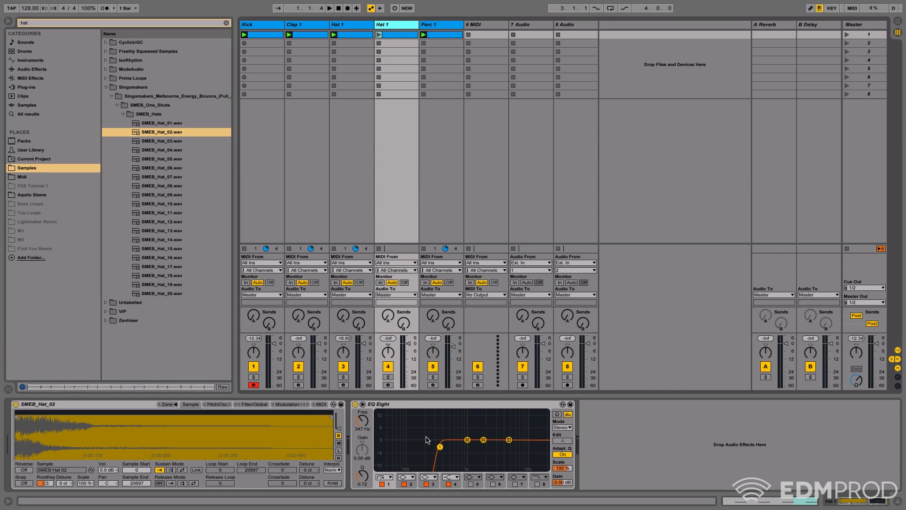
{"action": "left_click_drag", "start_coordinate": [440, 447], "coordinate": [414, 453]}
{"action": "left_click_drag", "start_coordinate": [467, 440], "coordinate": [485, 442]}
{"action": "left_click_drag", "start_coordinate": [410, 347], "coordinate": [410, 358]}
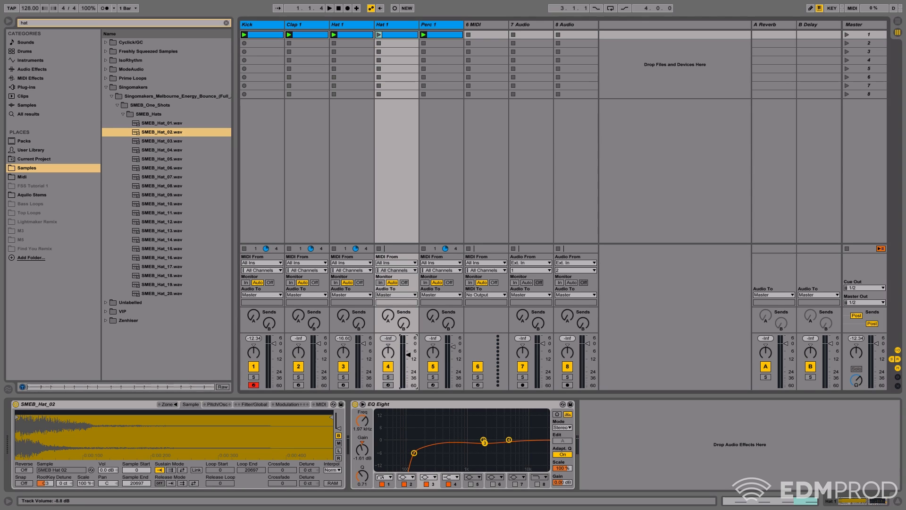
{"action": "left_click", "coordinate": [254, 404]}
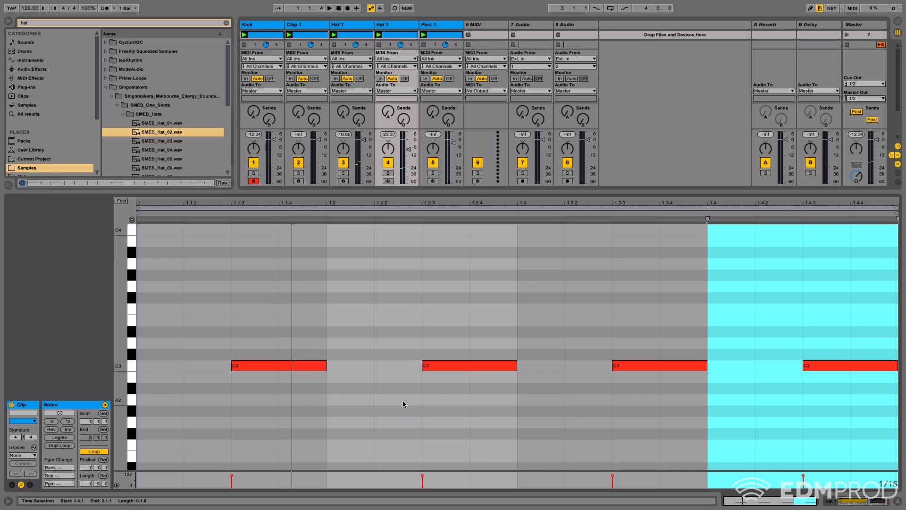
Step: Replace the duplicate hat clip's offbeat notes with sixteenth-long C3 notes on the last sixteenth of each beat
{"action": "left_click", "coordinate": [306, 369]}
{"action": "double_click", "coordinate": [305, 366]}
{"action": "double_click", "coordinate": [306, 367]}
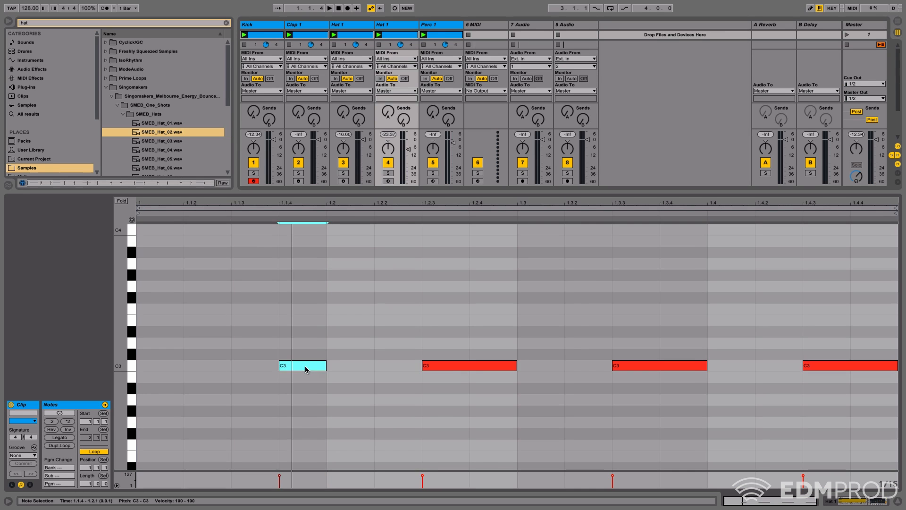
{"action": "double_click", "coordinate": [455, 366]}
{"action": "right_click", "coordinate": [455, 366]}
{"action": "left_click", "coordinate": [485, 374]}
{"action": "double_click", "coordinate": [490, 367]}
{"action": "double_click", "coordinate": [679, 367]}
{"action": "double_click", "coordinate": [680, 366]}
{"action": "double_click", "coordinate": [870, 366]}
{"action": "double_click", "coordinate": [870, 365]}
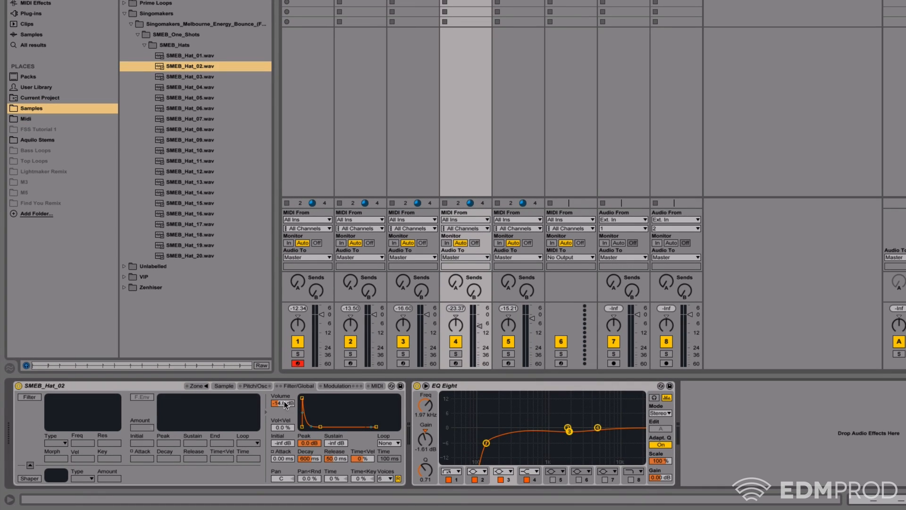
Step: Shorten the duplicate hat's Sampler decay to about 245 ms and lower its track volume slightly during playback
{"action": "key", "text": "space"}
{"action": "left_click_drag", "start_coordinate": [309, 459], "coordinate": [309, 474]}
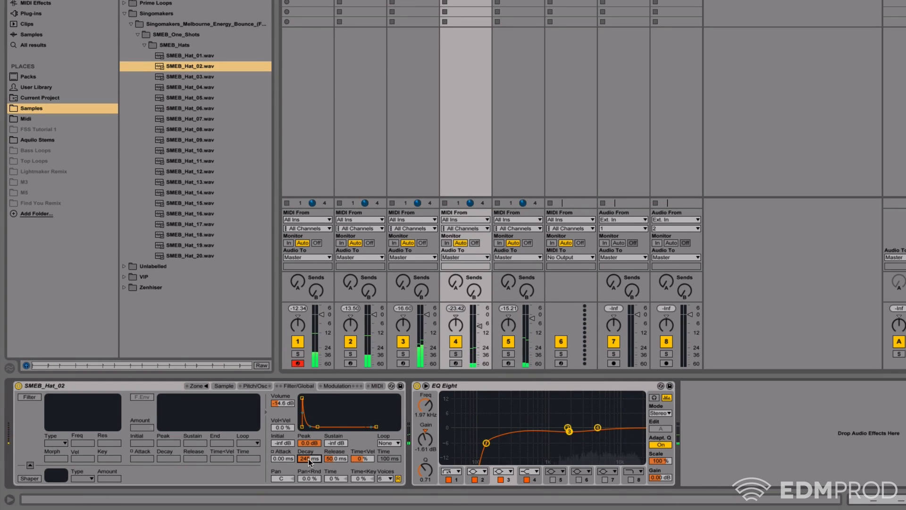
{"action": "left_click_drag", "start_coordinate": [479, 326], "coordinate": [479, 331]}
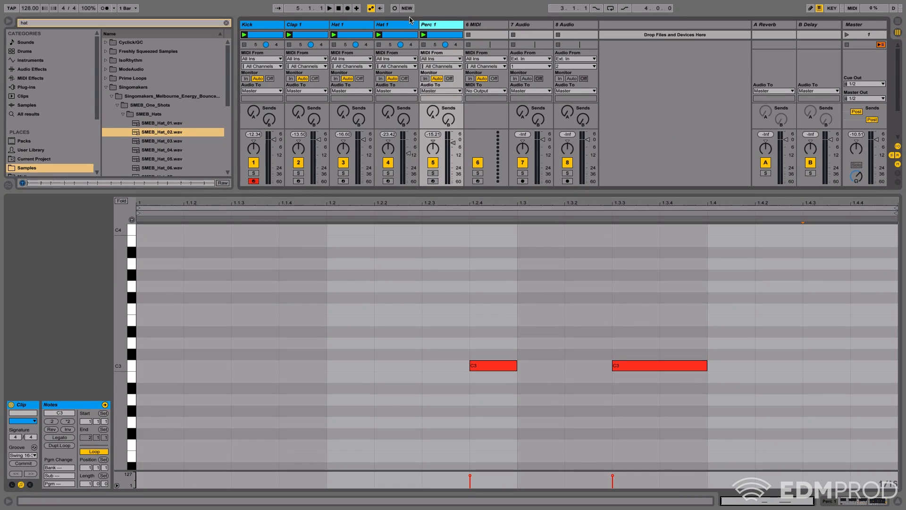
Step: Set the duplicate hat clip's groove to Swing 16-35
{"action": "left_click", "coordinate": [406, 29]}
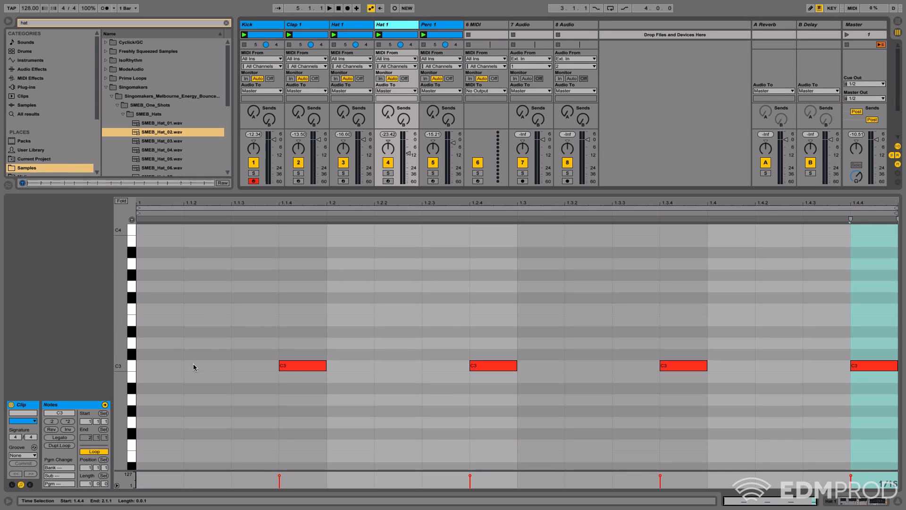
{"action": "left_click", "coordinate": [22, 455]}
{"action": "left_click", "coordinate": [24, 470]}
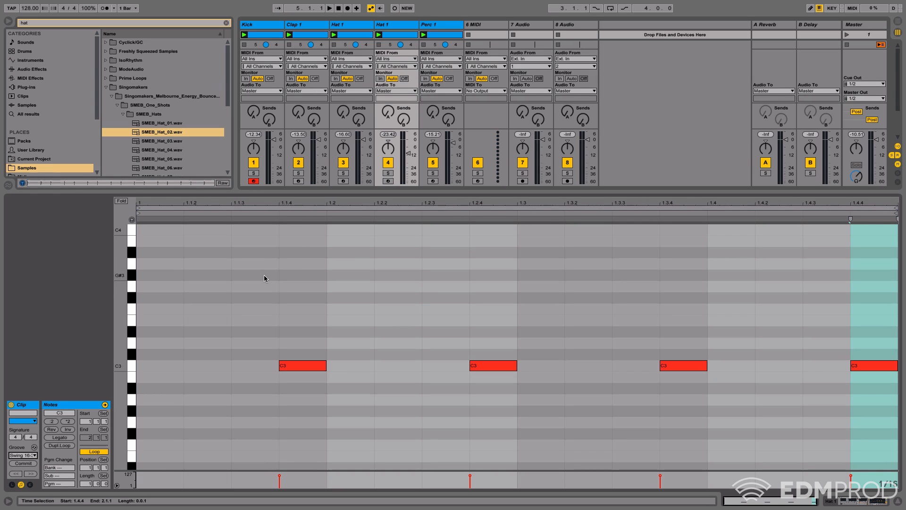
Step: Play the loop and shorten the duplicate hat's Sampler decay to about 206 ms
{"action": "key", "text": "space"}
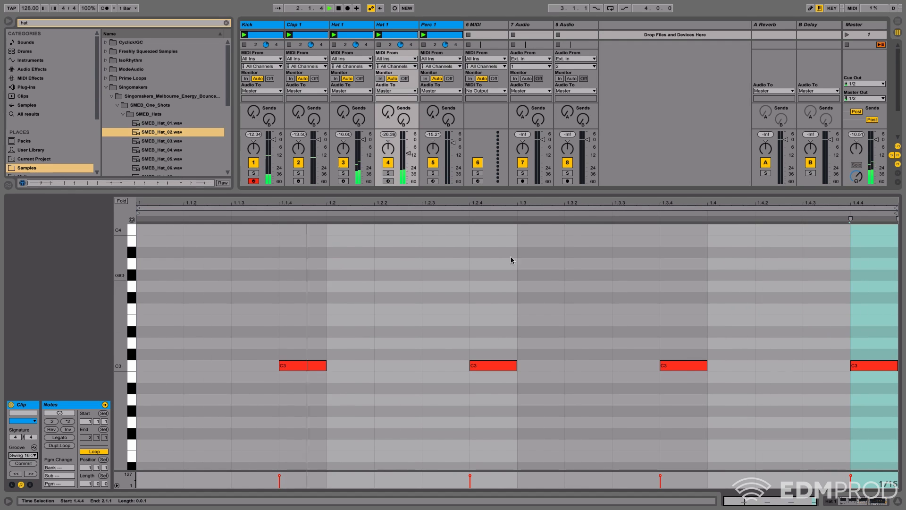
{"action": "left_click", "coordinate": [816, 502]}
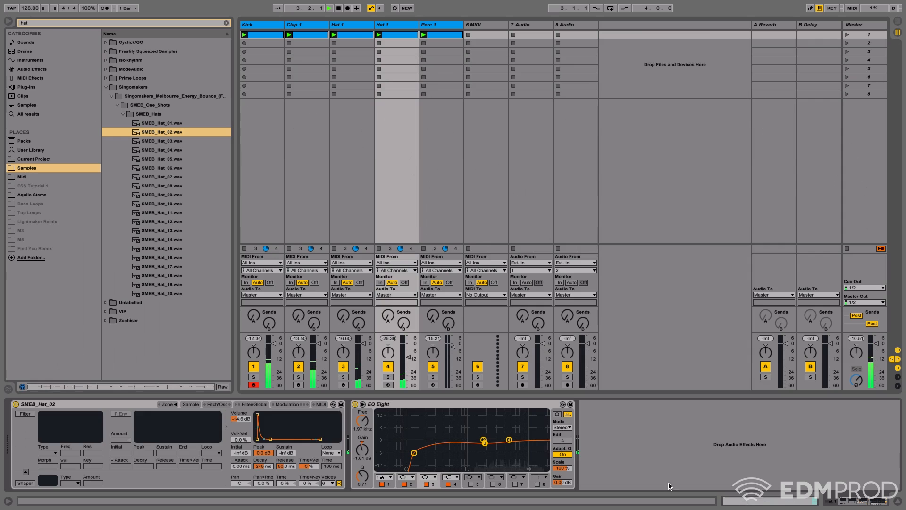
{"action": "left_click_drag", "start_coordinate": [262, 466], "coordinate": [263, 469]}
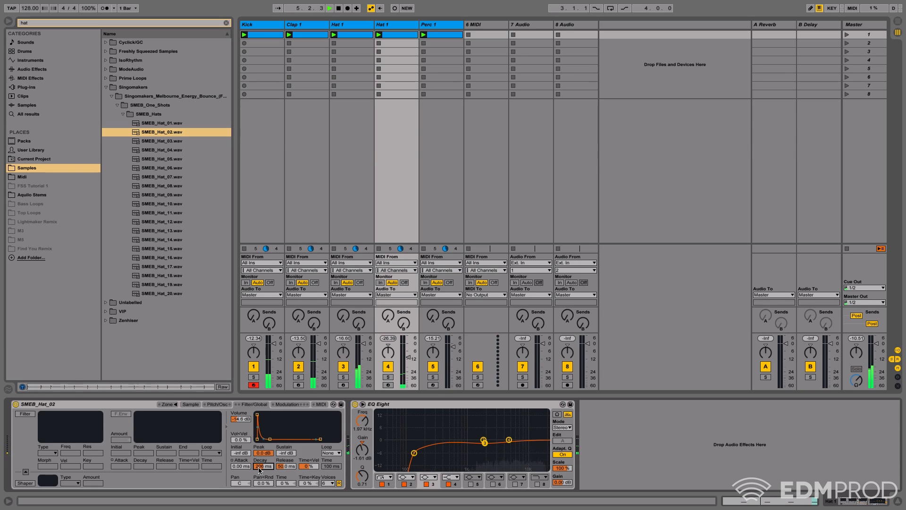
{"action": "key", "text": "space"}
{"action": "key", "text": "space"}
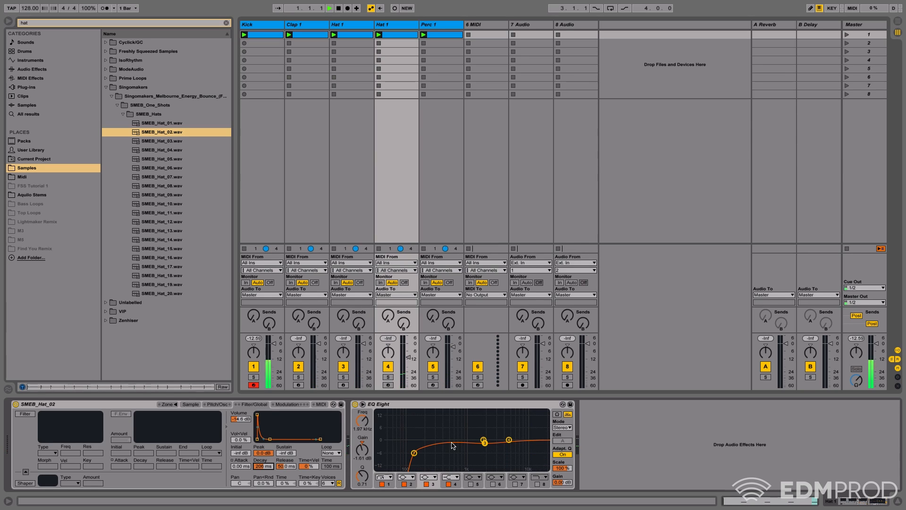
Step: Rename the duplicate hat track Hat 2, and duplicate that track
{"action": "left_click", "coordinate": [394, 26]}
{"action": "key", "text": "ctrl+r"}
{"action": "type", "text": "Ha"}
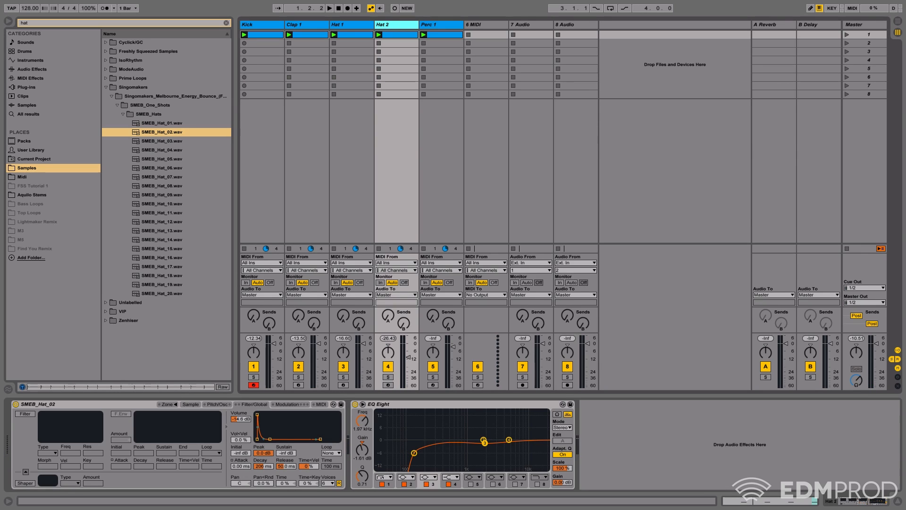
{"action": "key", "text": "ctrl+d"}
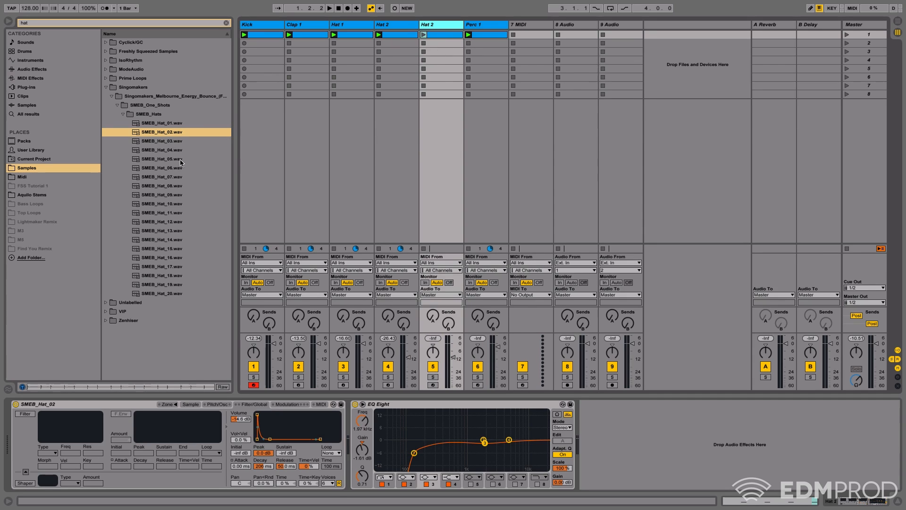
Step: Load SMEB_Hat_05.wav into the new track's Sampler and audition it against the neighbouring hat samples
{"action": "left_click_drag", "start_coordinate": [150, 159], "coordinate": [199, 427]}
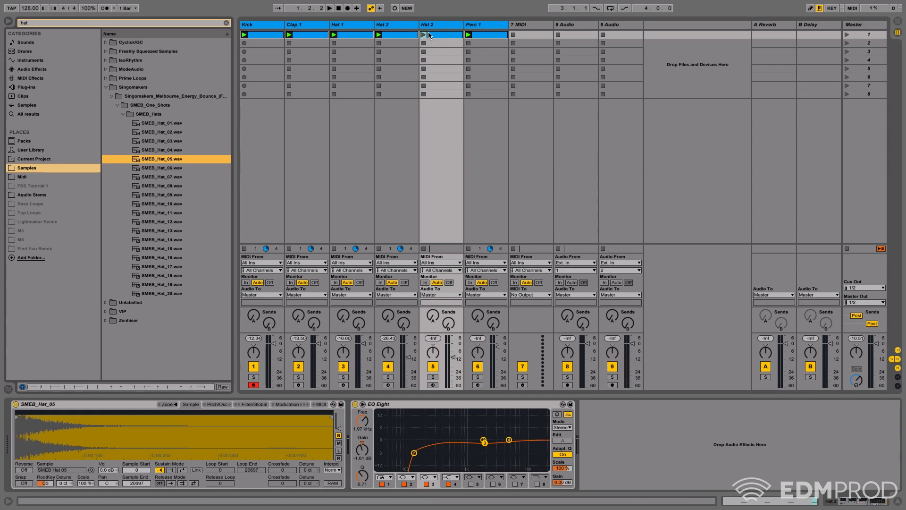
{"action": "left_click", "coordinate": [197, 168]}
{"action": "left_click", "coordinate": [191, 157]}
{"action": "left_click", "coordinate": [186, 169]}
{"action": "left_click", "coordinate": [182, 175]}
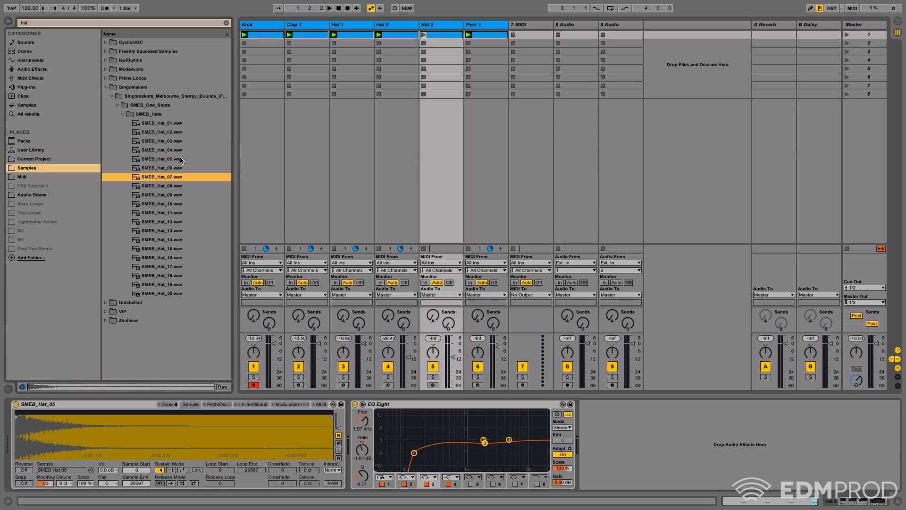
{"action": "left_click", "coordinate": [178, 159]}
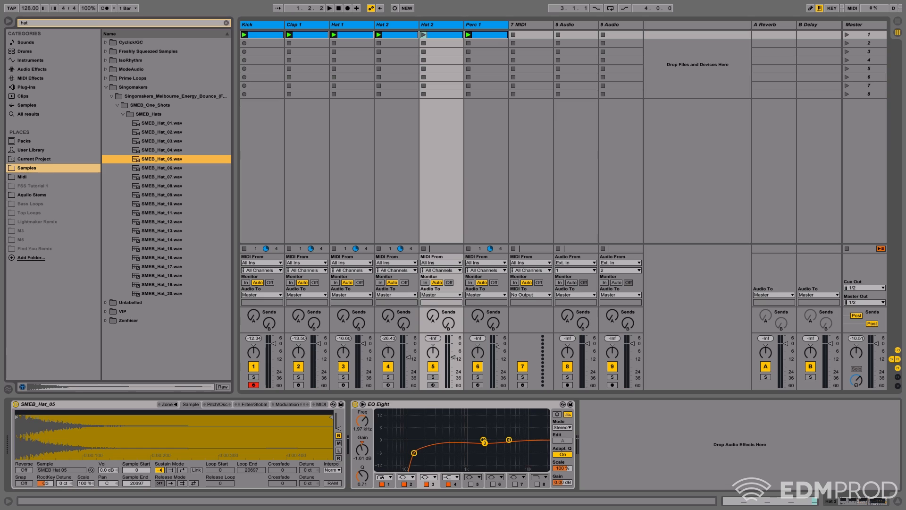
Step: Extend the new hat clip's loop length to two bars
{"action": "left_click", "coordinate": [811, 504]}
{"action": "left_click_drag", "start_coordinate": [88, 483], "coordinate": [88, 475]}
{"action": "left_click", "coordinate": [382, 328]}
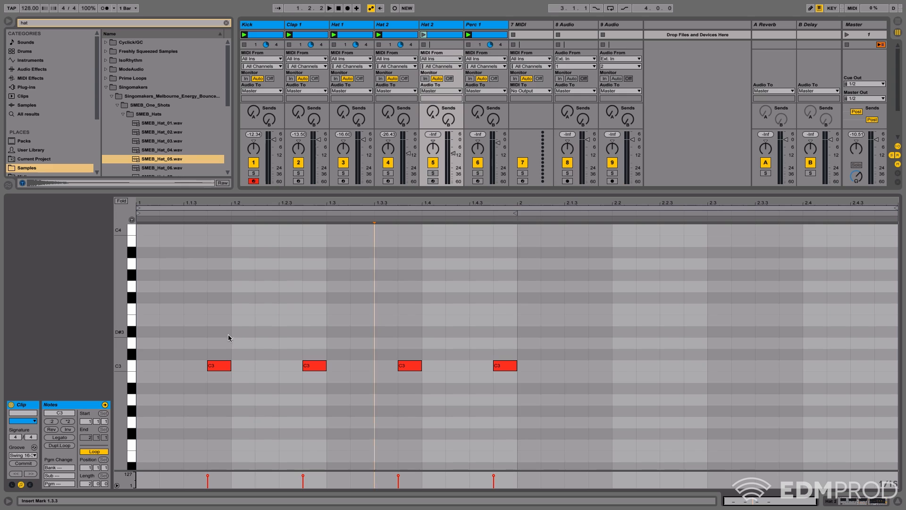
Step: Delete the new hat clip's first three notes, keeping only the one on the last sixteenth of beat 4
{"action": "left_click_drag", "start_coordinate": [197, 322], "coordinate": [328, 428]}
{"action": "key", "text": "Delete"}
{"action": "left_click", "coordinate": [419, 365]}
{"action": "key", "text": "Delete"}
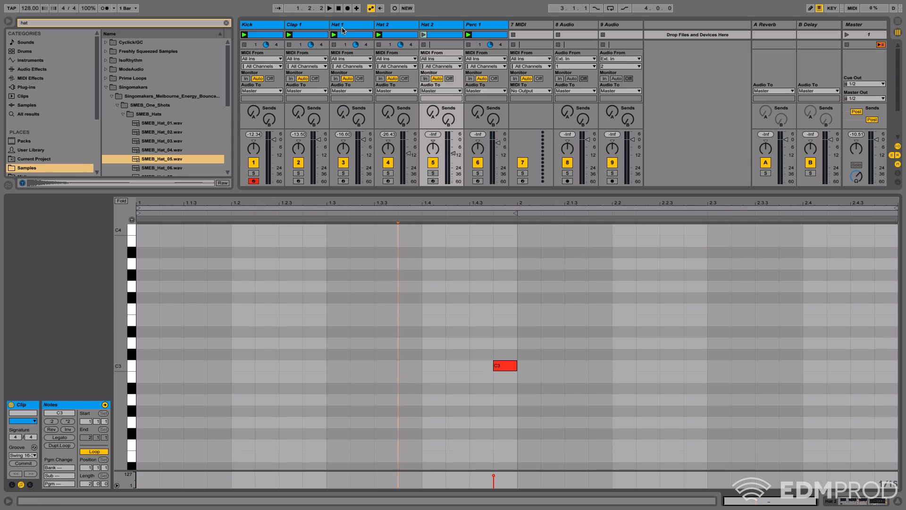
Step: Examine the original Hat 2 clip's notes, and return to the duplicated Hat 2 clip
{"action": "left_click", "coordinate": [396, 34]}
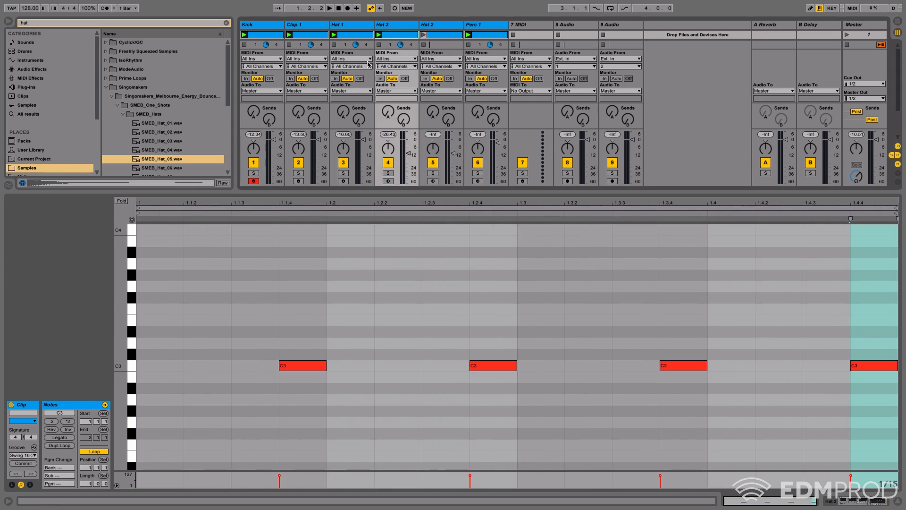
{"action": "left_click", "coordinate": [438, 36]}
{"action": "left_click", "coordinate": [446, 412]}
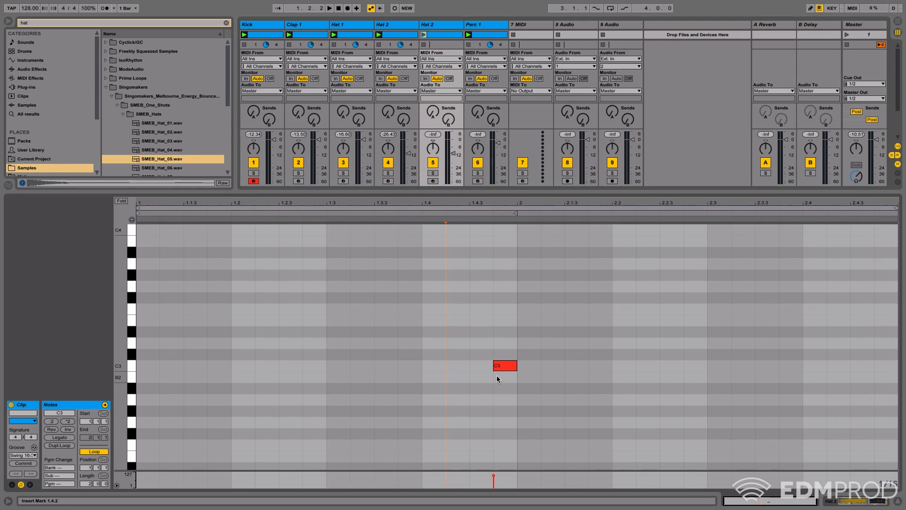
Step: Move the duplicated hat clip's note to 1.4.2, add a C3 note at 2.4.2, and compare the pattern with the Hat 2 clip
{"action": "left_click_drag", "start_coordinate": [505, 366], "coordinate": [458, 365]}
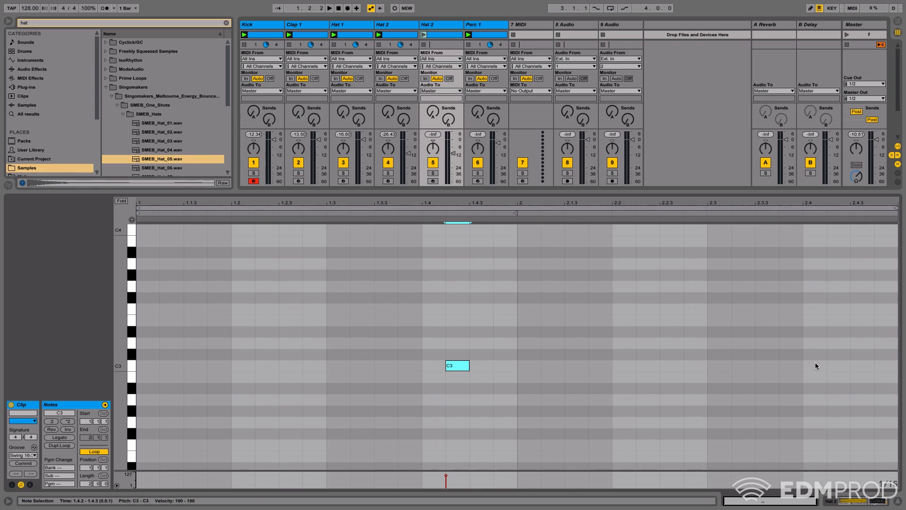
{"action": "double_click", "coordinate": [838, 365]}
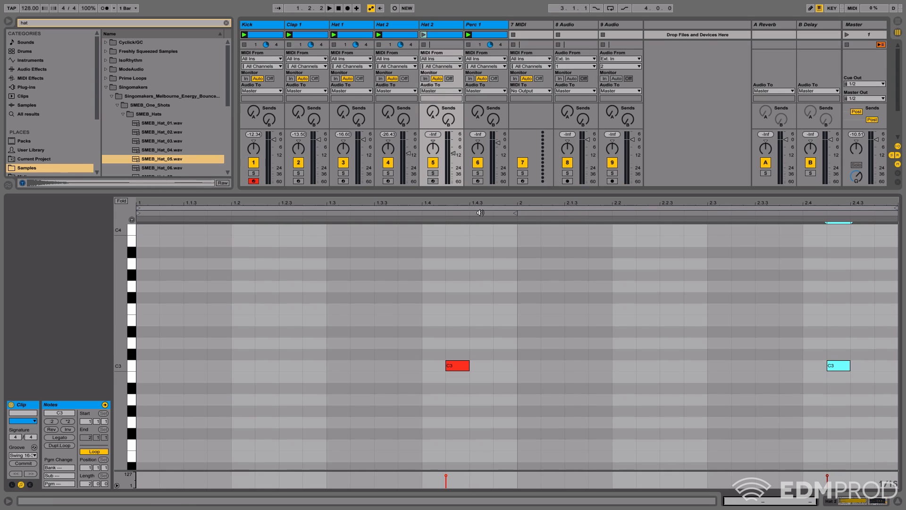
{"action": "left_click", "coordinate": [482, 369]}
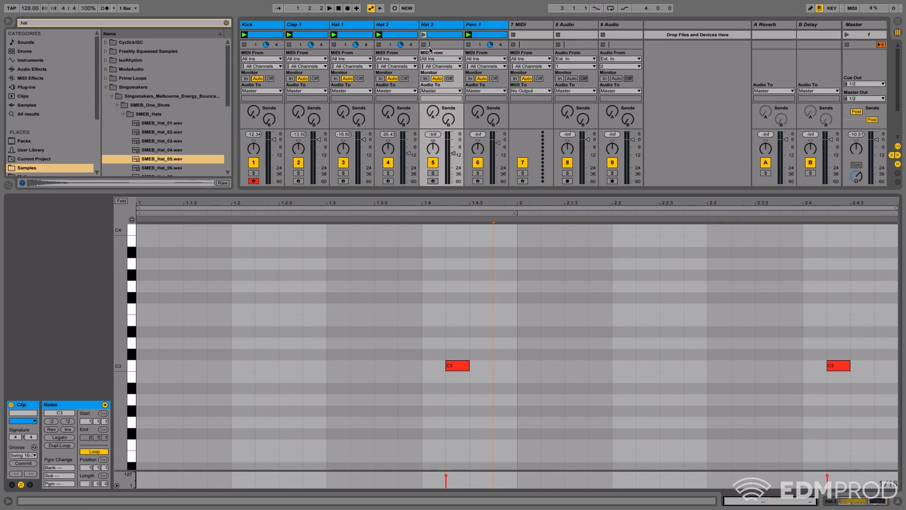
{"action": "key", "text": "space"}
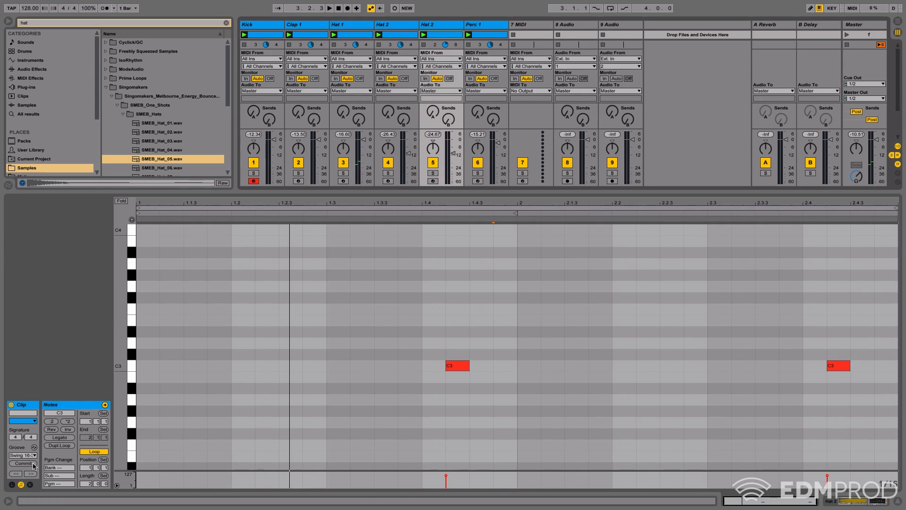
{"action": "left_click", "coordinate": [395, 25]}
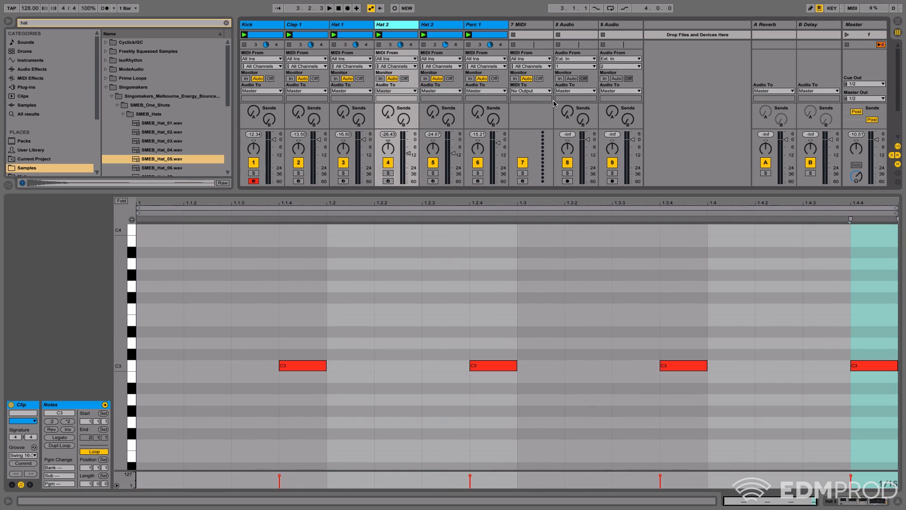
{"action": "left_click", "coordinate": [451, 26]}
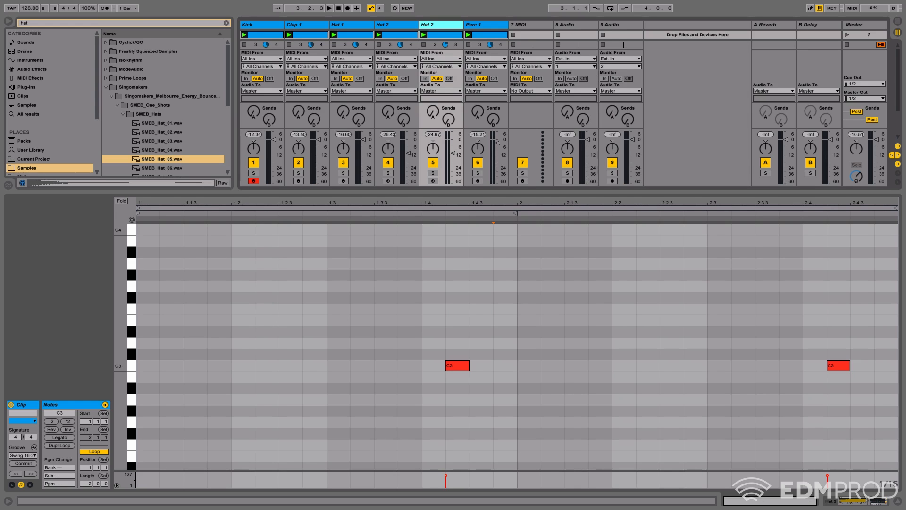
Step: Lower the duplicated hat track's volume to -12.0 dB during playback and rename the track Hat 3
{"action": "left_click", "coordinate": [837, 498]}
{"action": "key", "text": "space"}
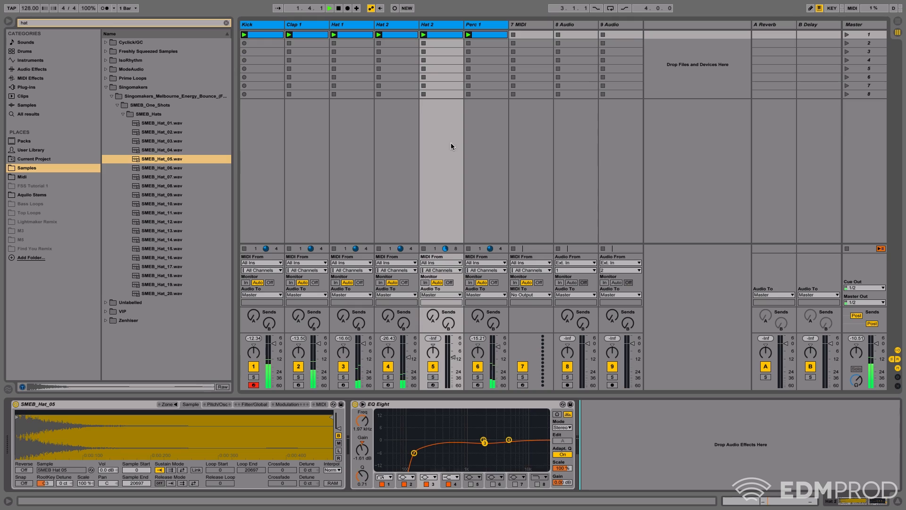
{"action": "left_click_drag", "start_coordinate": [453, 357], "coordinate": [453, 359]}
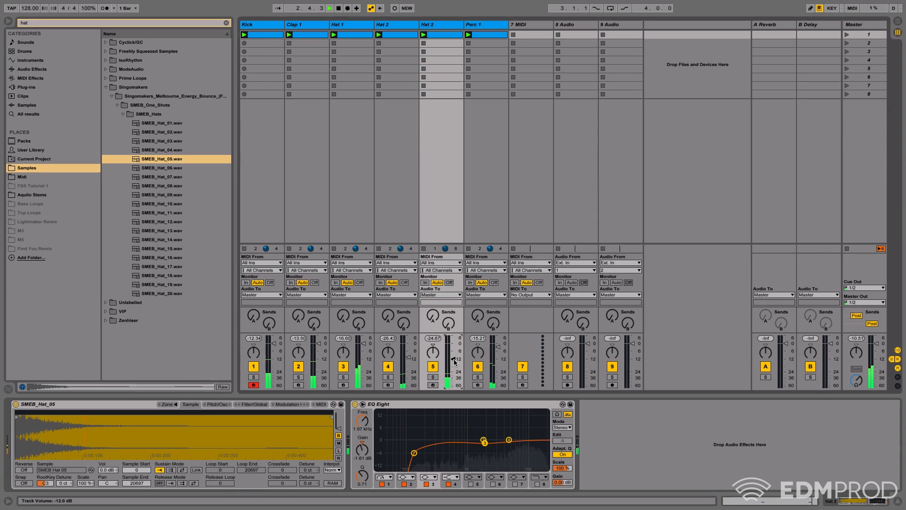
{"action": "key", "text": "ctrl+r"}
{"action": "type", "text": "Hat 3"}
{"action": "key", "text": "space"}
{"action": "key", "text": "space"}
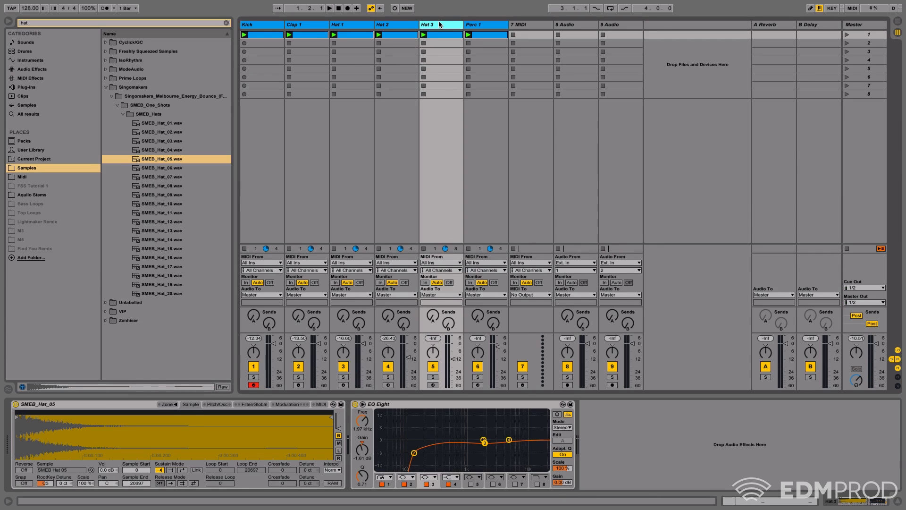
Step: Duplicate the Hat 3 track and audition SMEB_Hat_13.wav against SMEB_Hat_05.wav, checking the original's volume envelope
{"action": "key", "text": "ctrl+d"}
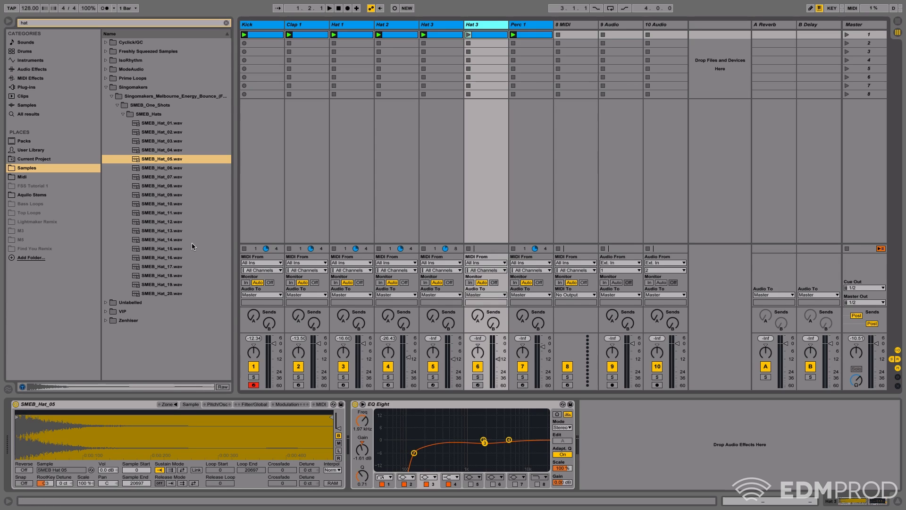
{"action": "left_click", "coordinate": [179, 231]}
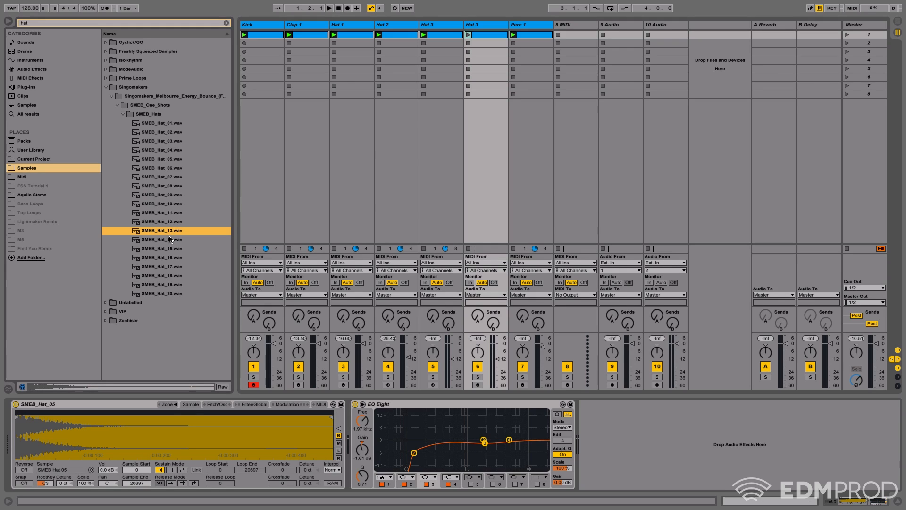
{"action": "left_click", "coordinate": [444, 26]}
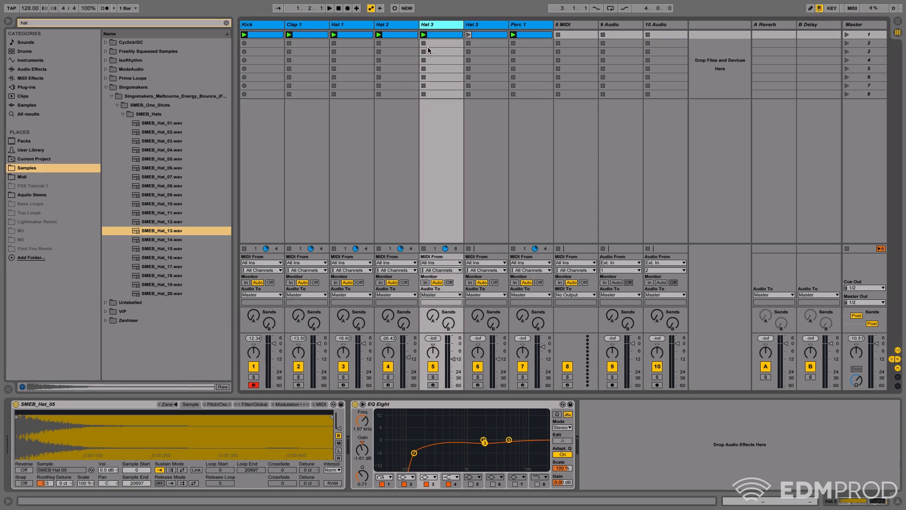
{"action": "left_click", "coordinate": [182, 161]}
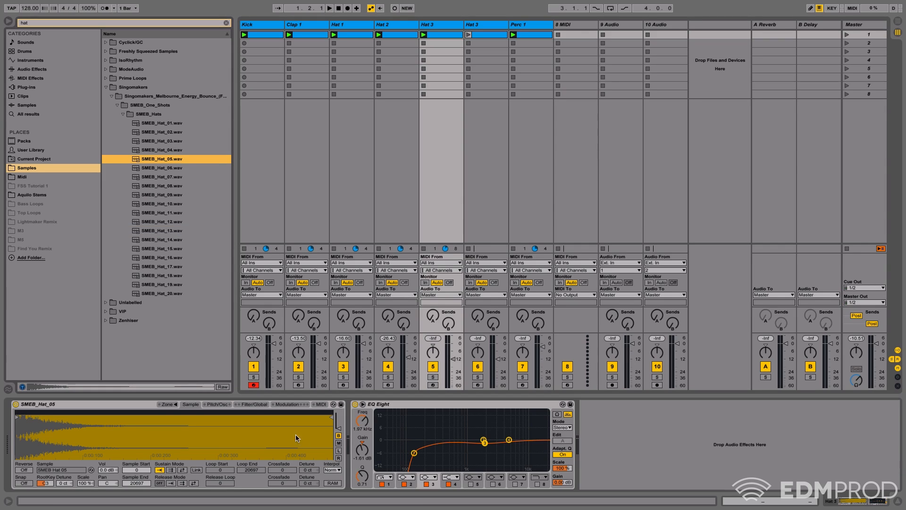
{"action": "left_click", "coordinate": [258, 404]}
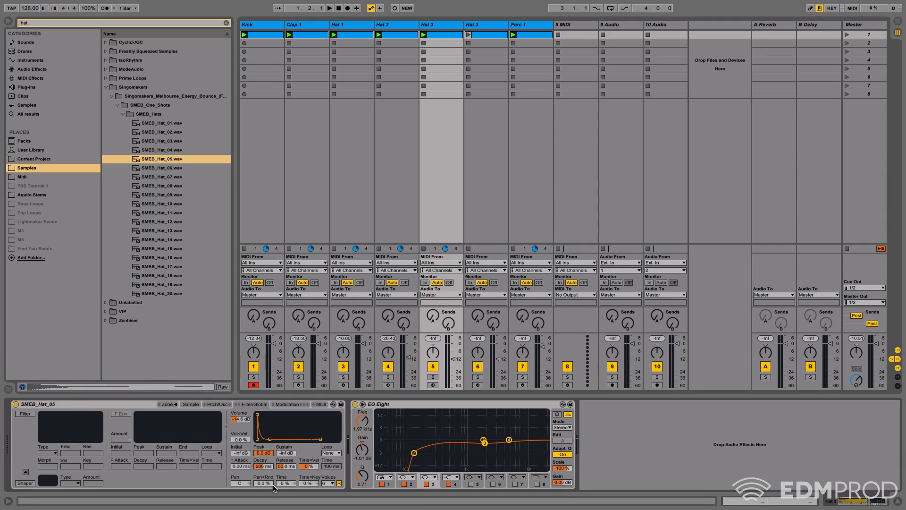
{"action": "left_click", "coordinate": [490, 24]}
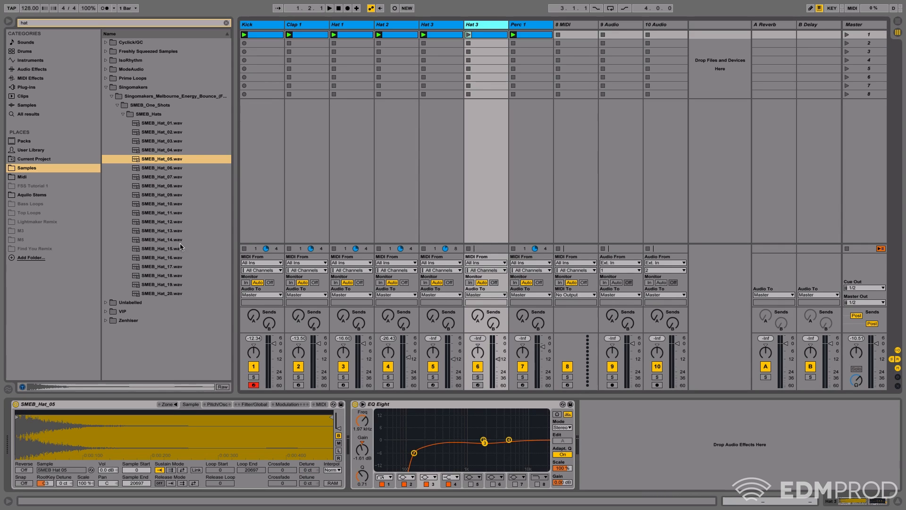
Step: Load SMEB_Hat_13.wav into the duplicated Hat 3 track's Sampler and play the loop briefly
{"action": "left_click_drag", "start_coordinate": [168, 231], "coordinate": [194, 428]}
{"action": "key", "text": "space"}
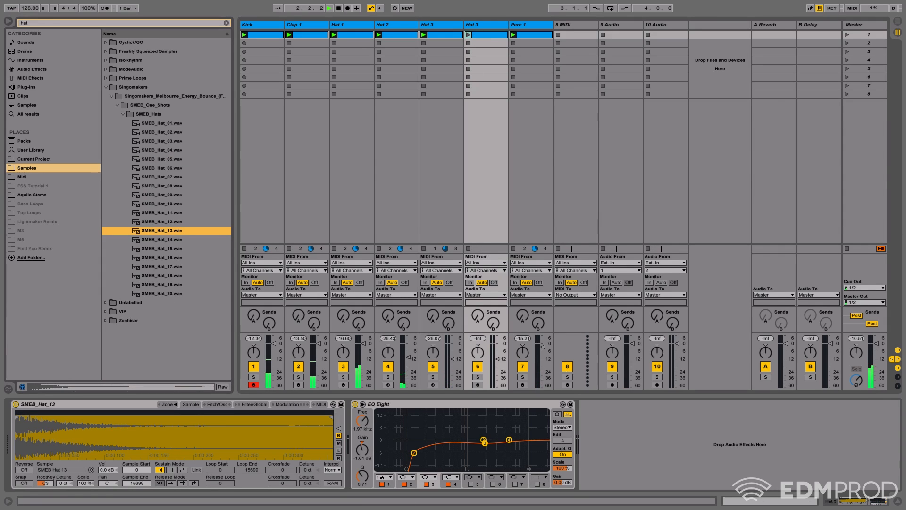
{"action": "key", "text": "space"}
Step: Delete the bar 1 note from the duplicated Hat 3 clip and move the bar 2 note to the last sixteenth of beat 4
{"action": "left_click", "coordinate": [491, 35]}
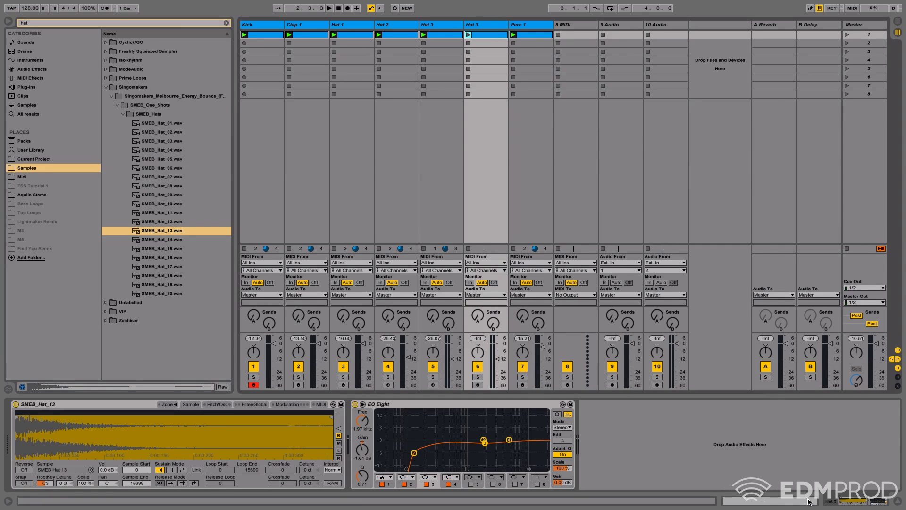
{"action": "left_click", "coordinate": [807, 502]}
{"action": "left_click_drag", "start_coordinate": [427, 312], "coordinate": [609, 425]}
{"action": "key", "text": "Delete"}
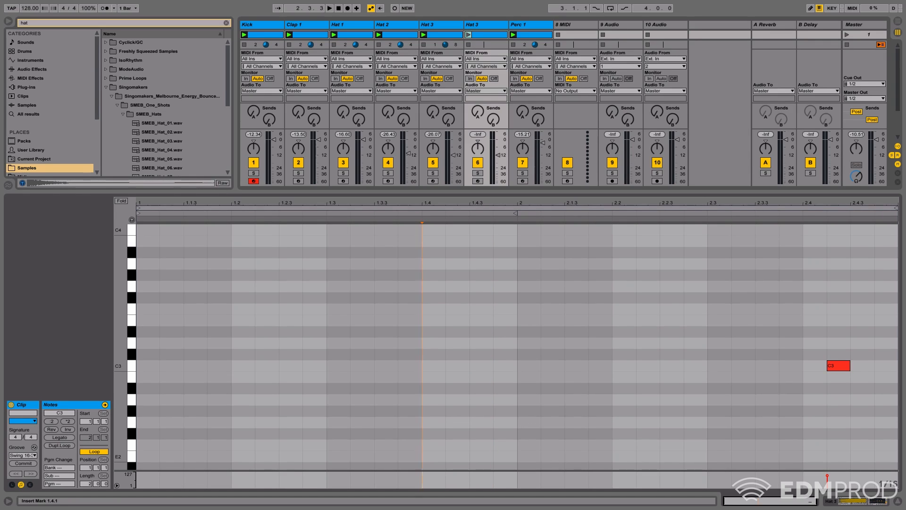
{"action": "left_click_drag", "start_coordinate": [839, 365], "coordinate": [887, 364]}
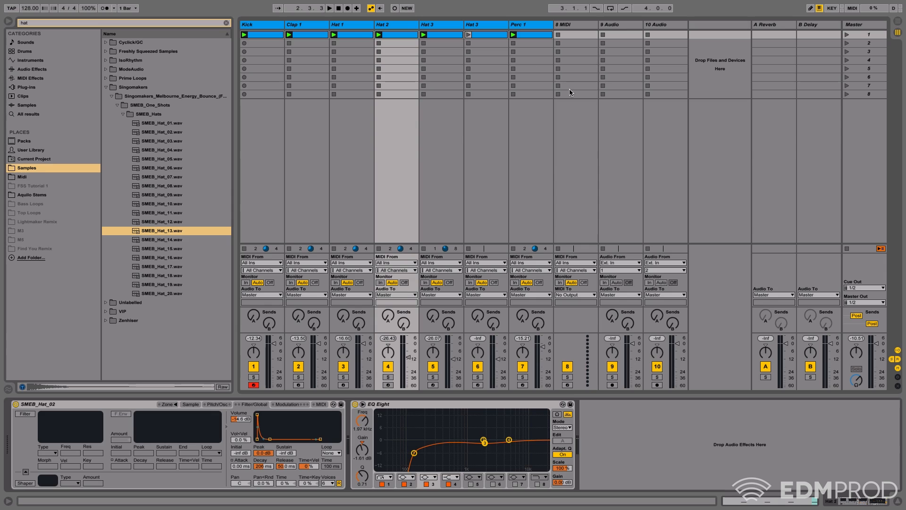
Step: Rename the duplicated hat track Hat 4 and launch its clip
{"action": "left_click", "coordinate": [482, 24]}
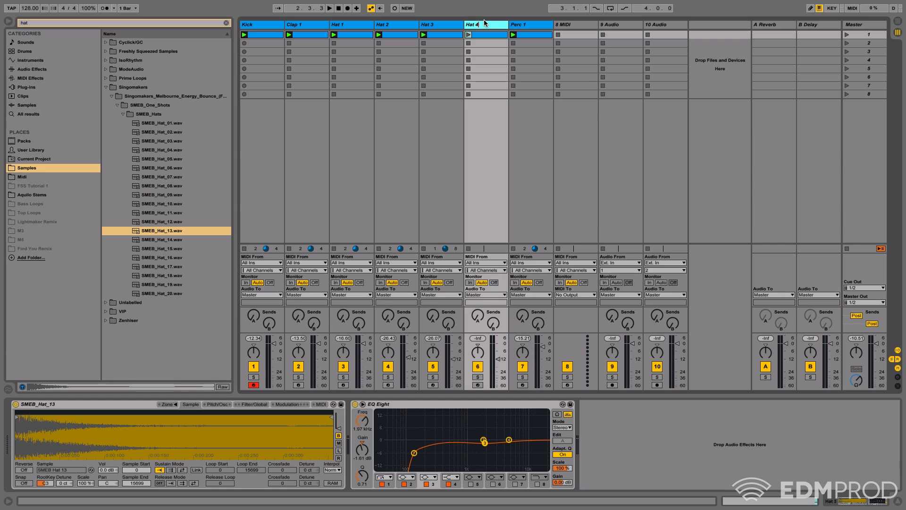
{"action": "left_click", "coordinate": [468, 34]}
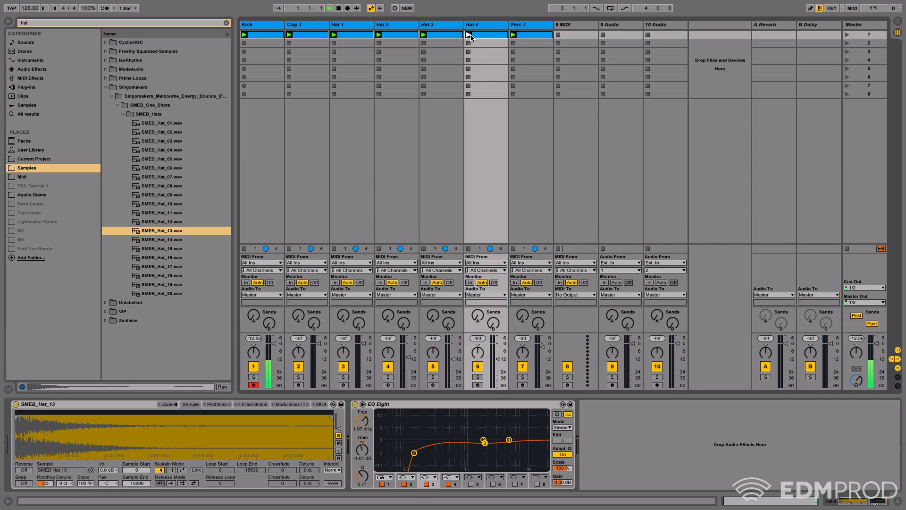
Step: Lengthen the Hat 4 Sampler's volume envelope decay to 410 ms and adjust the track's volume while the loop plays
{"action": "left_click", "coordinate": [254, 404]}
{"action": "left_click", "coordinate": [267, 466]}
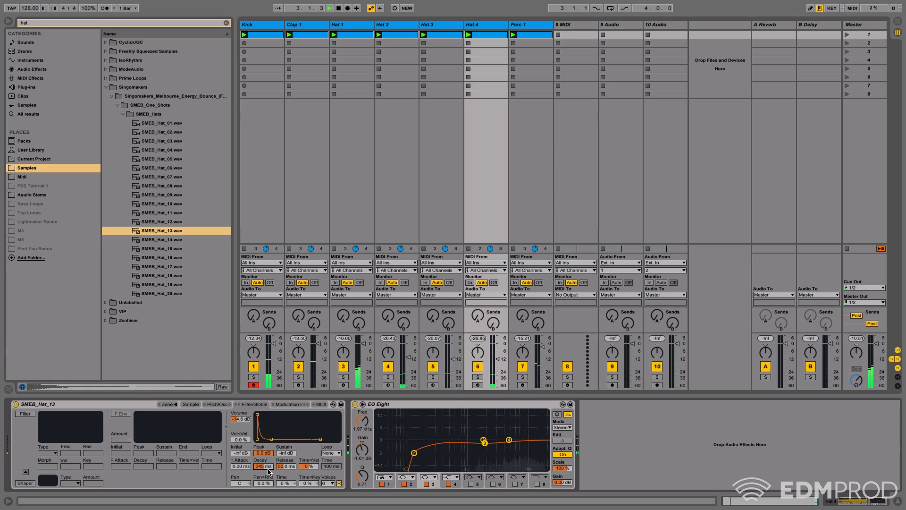
{"action": "left_click_drag", "start_coordinate": [498, 359], "coordinate": [498, 354]}
{"action": "left_click_drag", "start_coordinate": [264, 464], "coordinate": [265, 454]}
{"action": "left_click_drag", "start_coordinate": [493, 372], "coordinate": [492, 377]}
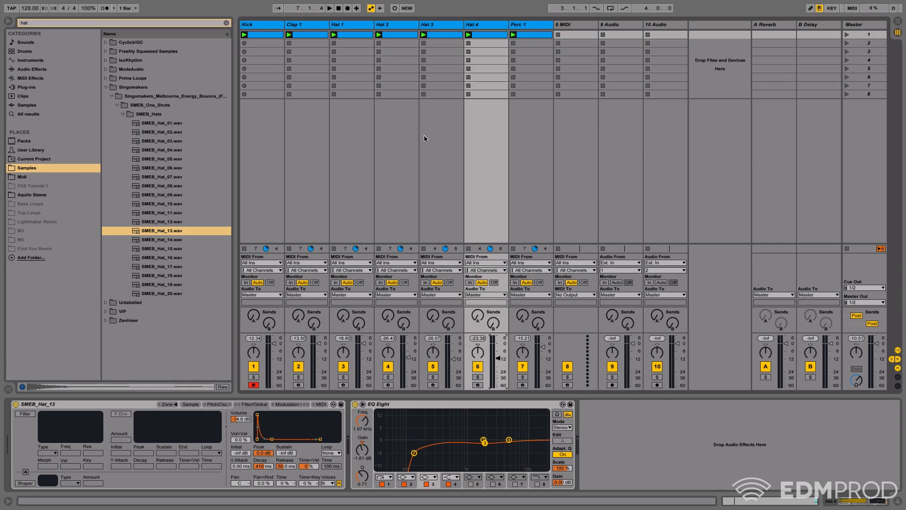
Step: Compare the loop with and without Hat 3 and Hat 4 by muting both tracks during playback, then reactivate them
{"action": "left_click", "coordinate": [433, 367]}
{"action": "left_click", "coordinate": [478, 367]}
{"action": "key", "text": "space"}
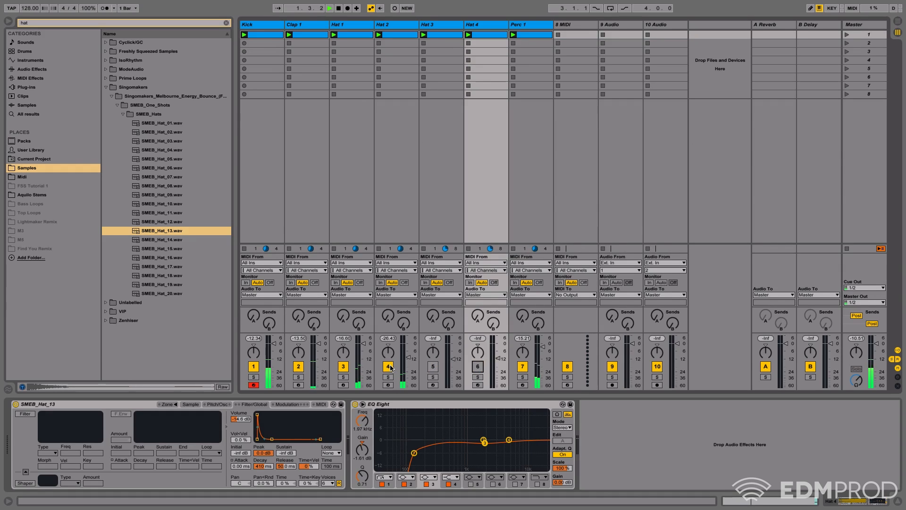
{"action": "left_click", "coordinate": [434, 367]}
{"action": "left_click", "coordinate": [478, 366]}
Step: Play the loop, duplicate the Hat 4 track, and rename the copy Hat 5
{"action": "left_click", "coordinate": [485, 29]}
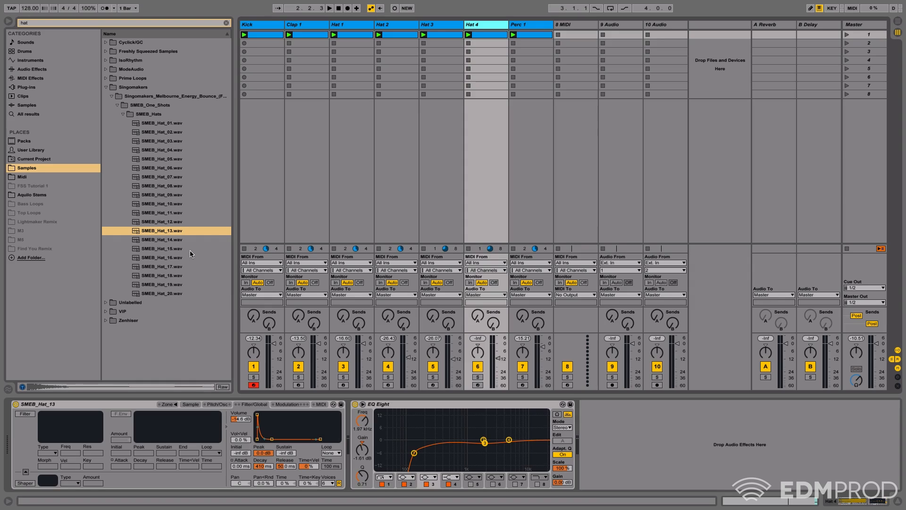
{"action": "key", "text": "space"}
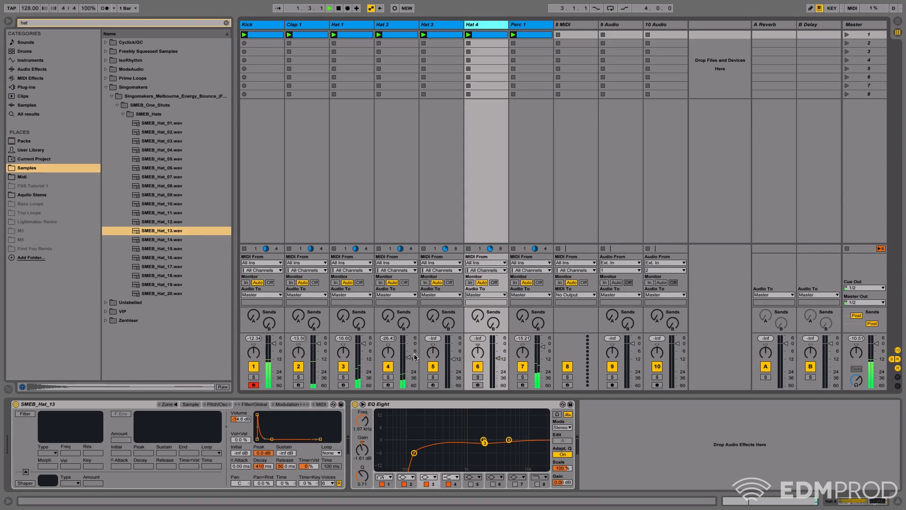
{"action": "key", "text": "ctrl+d"}
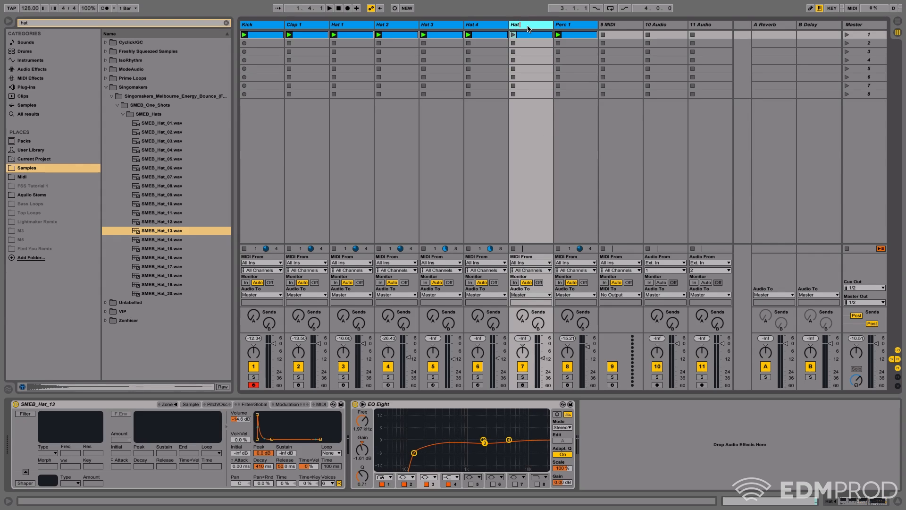
Step: Audition 002 SEPH - Hi Hat.wav from Zenhiser's SEPH Hats folder and load it into the Hat 5 track's Sampler
{"action": "left_click", "coordinate": [105, 320]}
{"action": "left_click", "coordinate": [111, 123]}
{"action": "left_click", "coordinate": [117, 132]}
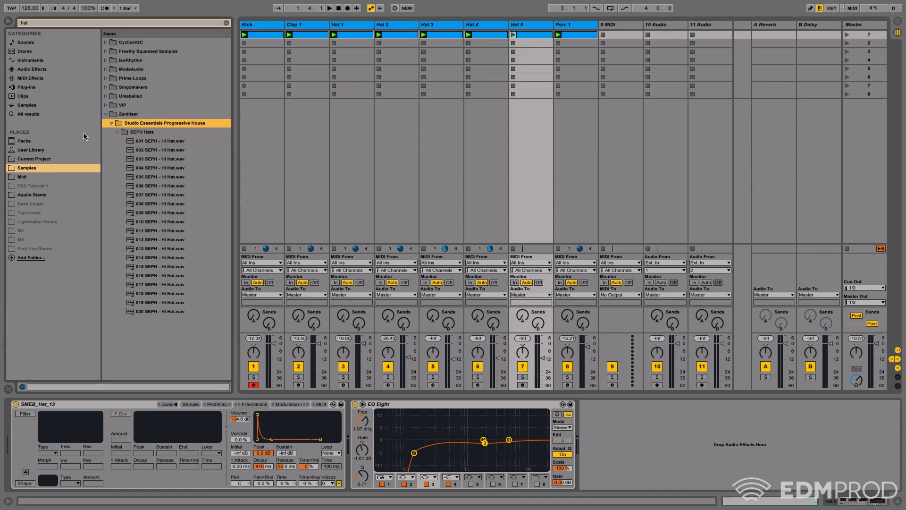
{"action": "left_click", "coordinate": [160, 150]}
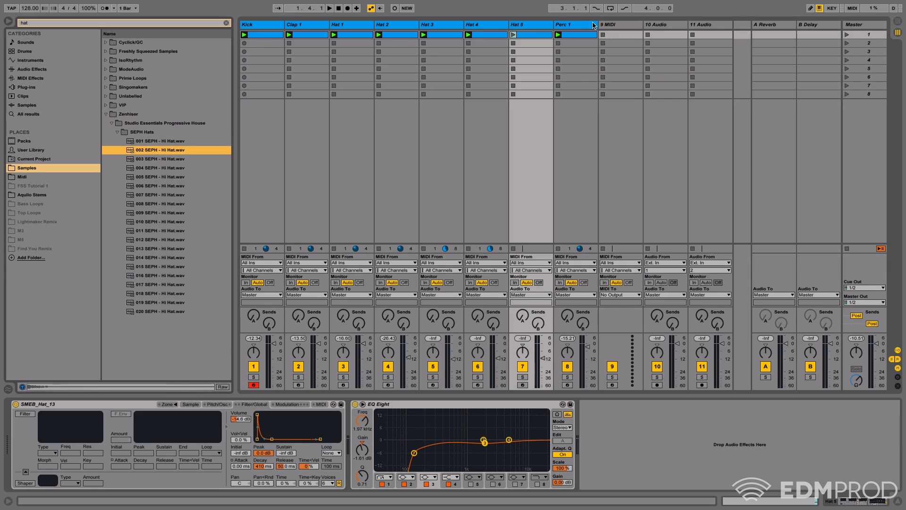
{"action": "left_click", "coordinate": [528, 27]}
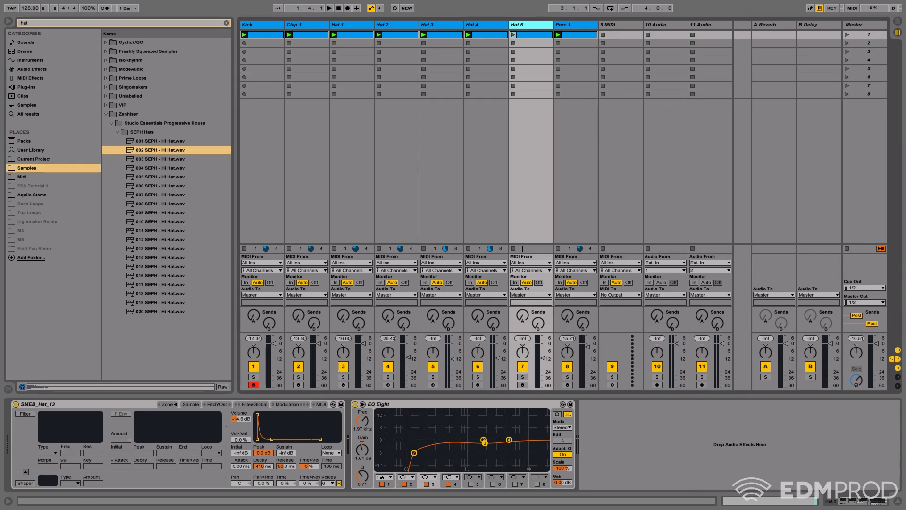
{"action": "left_click_drag", "start_coordinate": [175, 152], "coordinate": [194, 440]}
{"action": "key", "text": "space"}
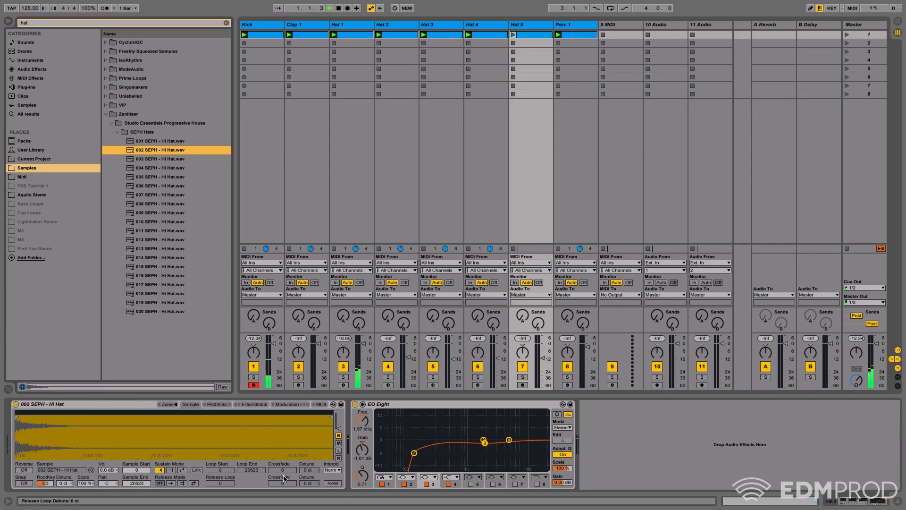
Step: Shorten the Hat 5 Sampler's volume envelope decay to about 345 ms and launch the Hat 5 clip
{"action": "left_click", "coordinate": [255, 404]}
{"action": "left_click_drag", "start_coordinate": [263, 466], "coordinate": [263, 462]}
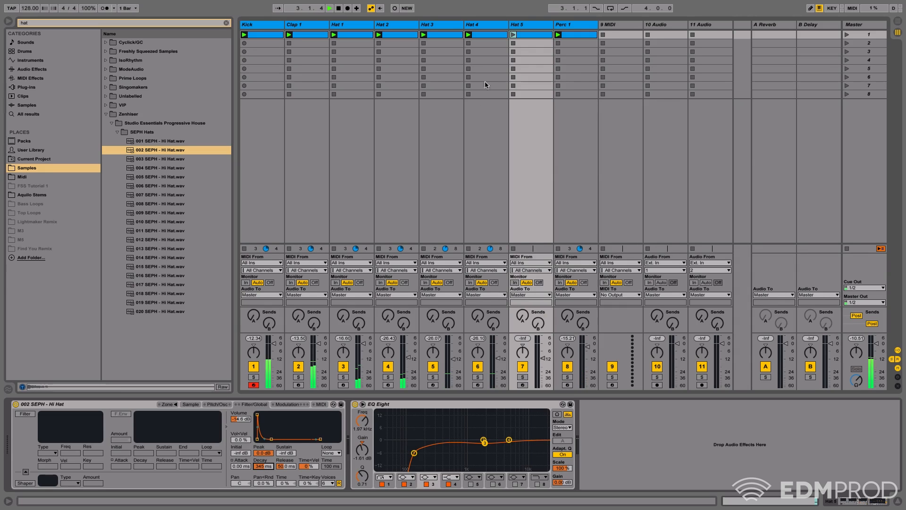
{"action": "left_click", "coordinate": [513, 36]}
{"action": "key", "text": "space"}
Step: Place Hat 5 C3 notes on the second sixteenth of all four beats in bar 1, moving the existing bar 2 note to 1.1.2
{"action": "left_click", "coordinate": [741, 502]}
{"action": "left_click_drag", "start_coordinate": [887, 368], "coordinate": [171, 368]}
{"action": "left_click", "coordinate": [259, 365]}
{"action": "left_click", "coordinate": [359, 365]}
{"action": "double_click", "coordinate": [461, 364]}
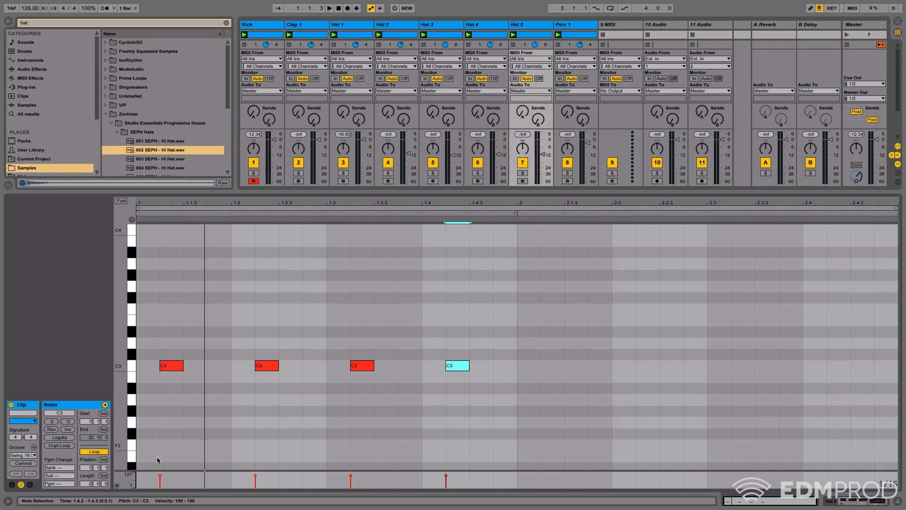
Step: Shorten the Hat 5 clip's loop length to one bar and fine-tune the track's volume during playback
{"action": "left_click_drag", "start_coordinate": [87, 485], "coordinate": [87, 491]}
{"action": "key", "text": "space"}
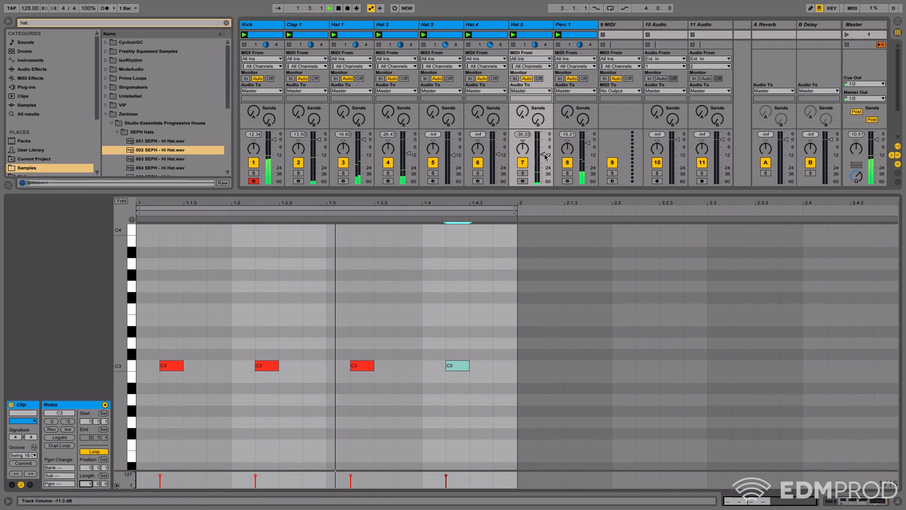
{"action": "left_click_drag", "start_coordinate": [543, 152], "coordinate": [543, 154]}
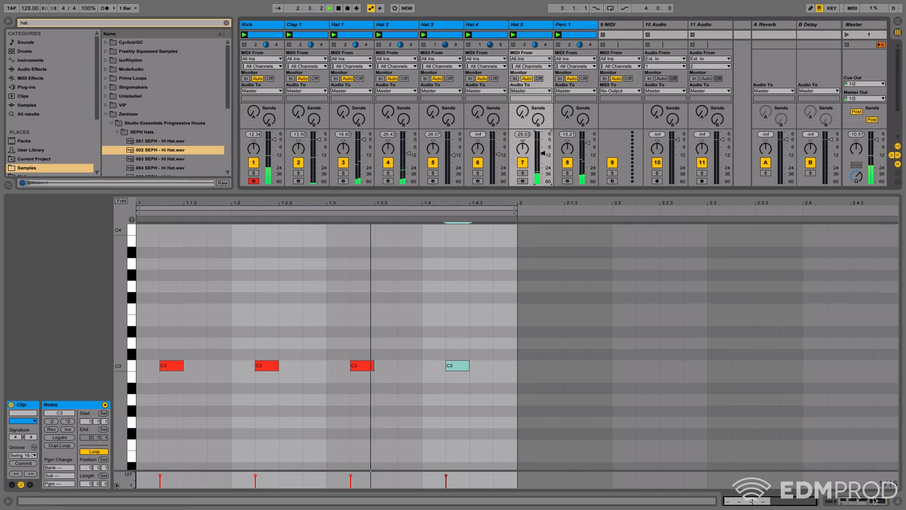
Step: Shorten the Hat 5 Sampler's volume envelope decay to about 245 ms and set its EQ Eight low cut to about 164 Hz
{"action": "key", "text": "shift+Tab"}
{"action": "left_click_drag", "start_coordinate": [268, 468], "coordinate": [268, 474]}
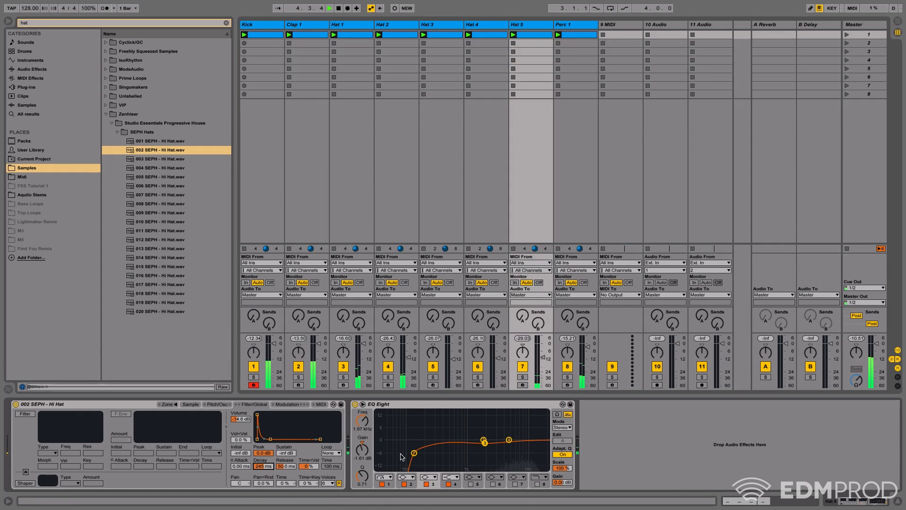
{"action": "left_click_drag", "start_coordinate": [414, 453], "coordinate": [421, 450]}
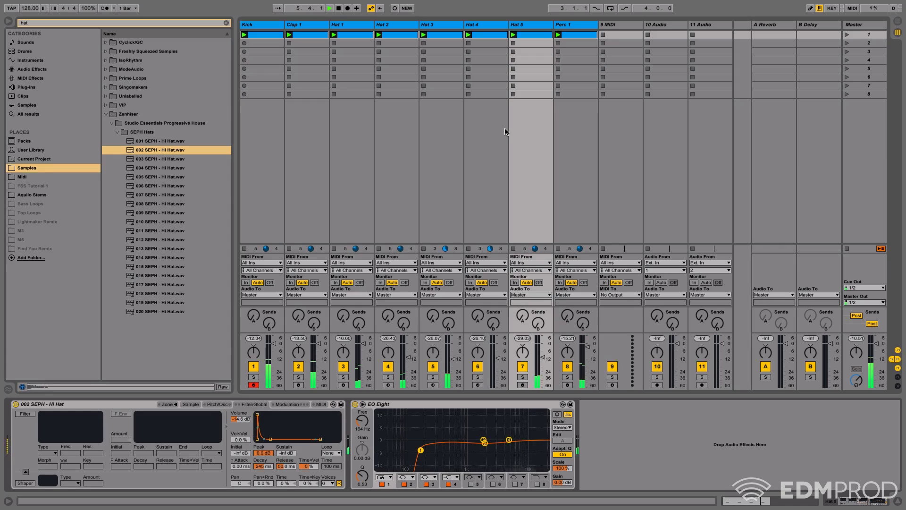
{"action": "key", "text": "space"}
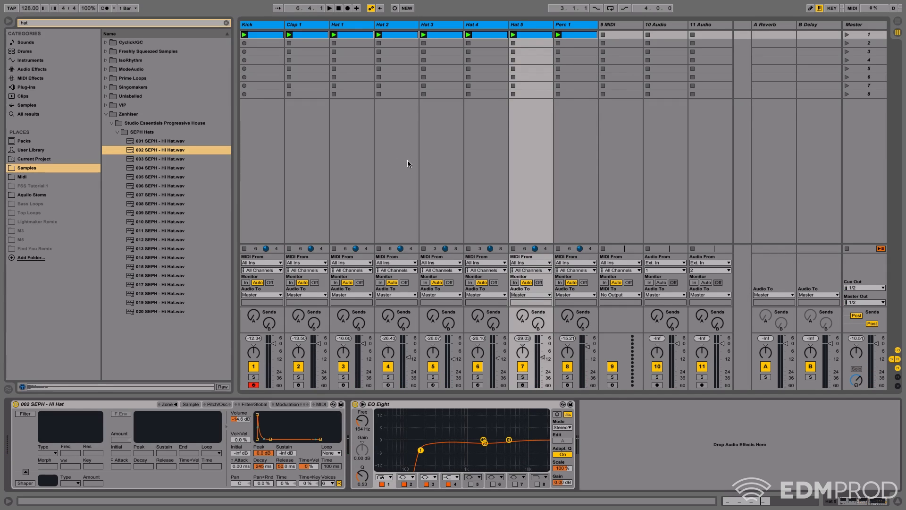
Step: Compare the note positions in the Hat 2 clip with those in the Hat 5 clip
{"action": "left_click", "coordinate": [399, 55]}
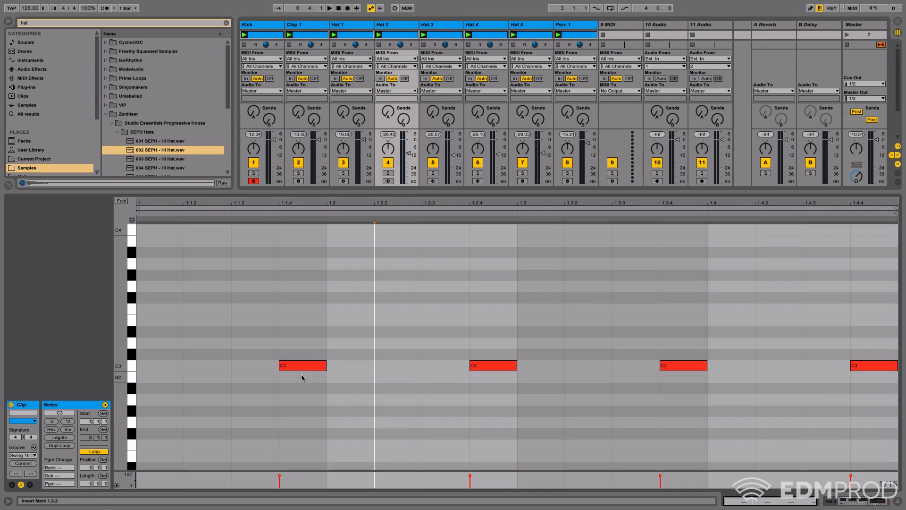
{"action": "left_click", "coordinate": [302, 366]}
{"action": "left_click", "coordinate": [276, 352]}
{"action": "left_click_drag", "start_coordinate": [296, 203], "coordinate": [327, 210]}
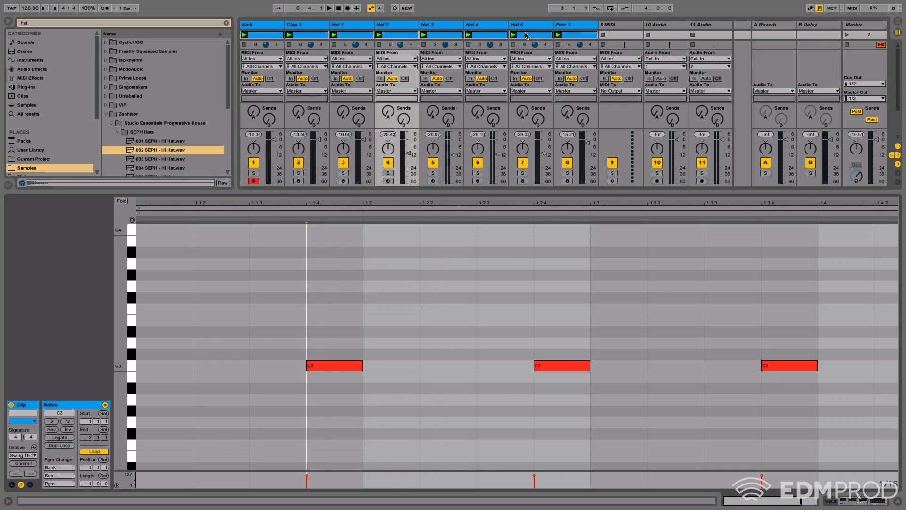
{"action": "left_click", "coordinate": [553, 38]}
{"action": "left_click", "coordinate": [163, 350]}
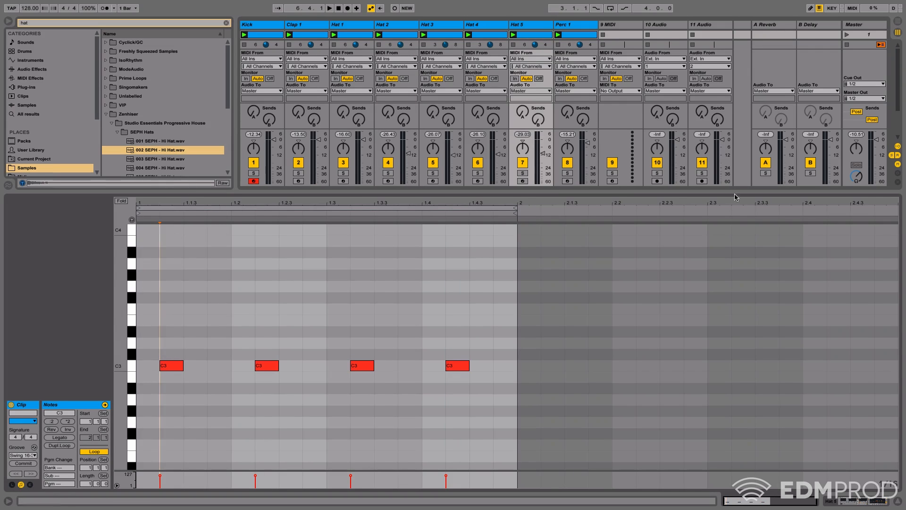
Step: Raise the Hat 5 track's EQ Eight low cut to about 347 Hz while the loop plays
{"action": "key", "text": "space"}
{"action": "left_click", "coordinate": [861, 501]}
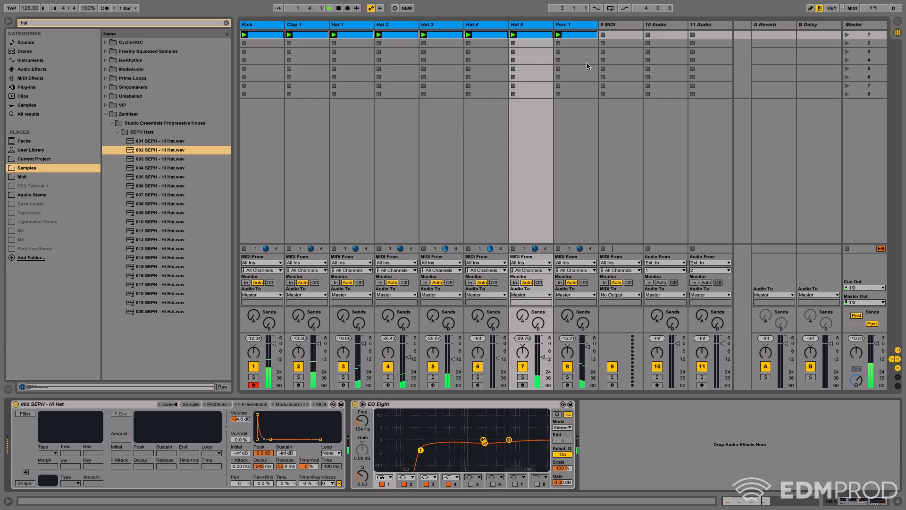
{"action": "left_click_drag", "start_coordinate": [421, 449], "coordinate": [440, 452]}
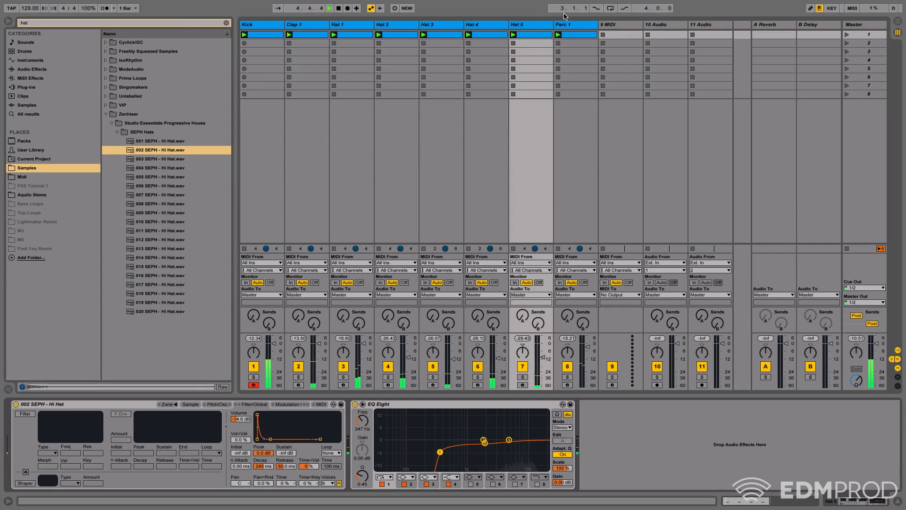
Step: Duplicate the Hat 5 track, load 005 SEPH - Hi Hat.wav into the copy's Sampler and briefly play the loop
{"action": "left_click", "coordinate": [532, 24]}
{"action": "key", "text": "ctrl+d"}
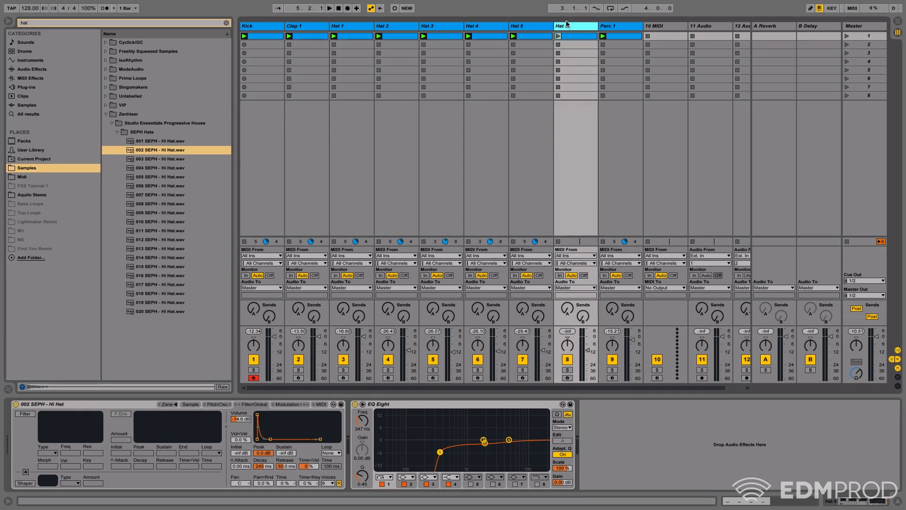
{"action": "key", "text": "Down"}
{"action": "key", "text": "Down"}
{"action": "key", "text": "Down"}
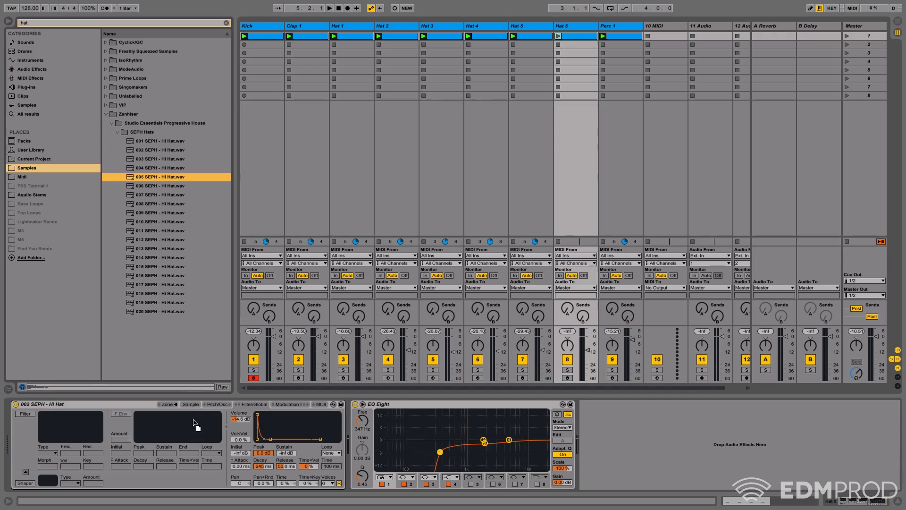
{"action": "left_click", "coordinate": [191, 404]}
{"action": "left_click_drag", "start_coordinate": [161, 177], "coordinate": [191, 450]}
{"action": "key", "text": "space"}
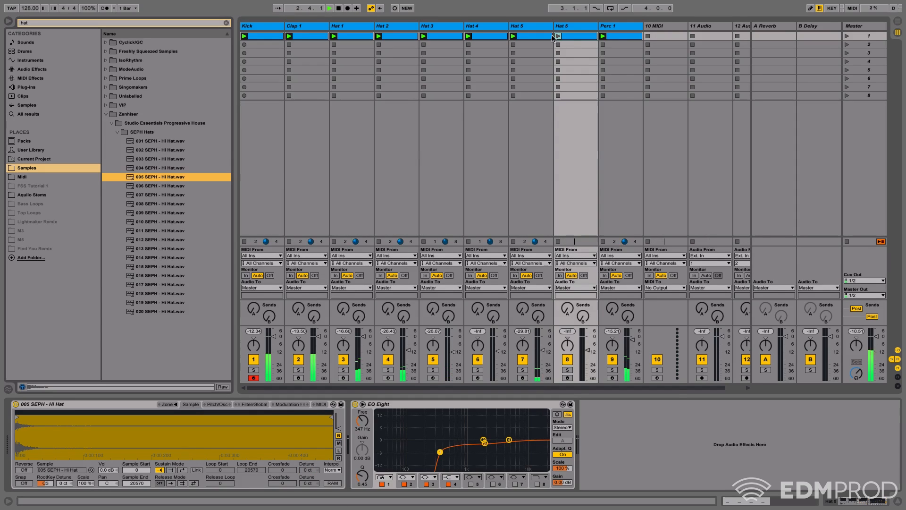
{"action": "left_click", "coordinate": [339, 9]}
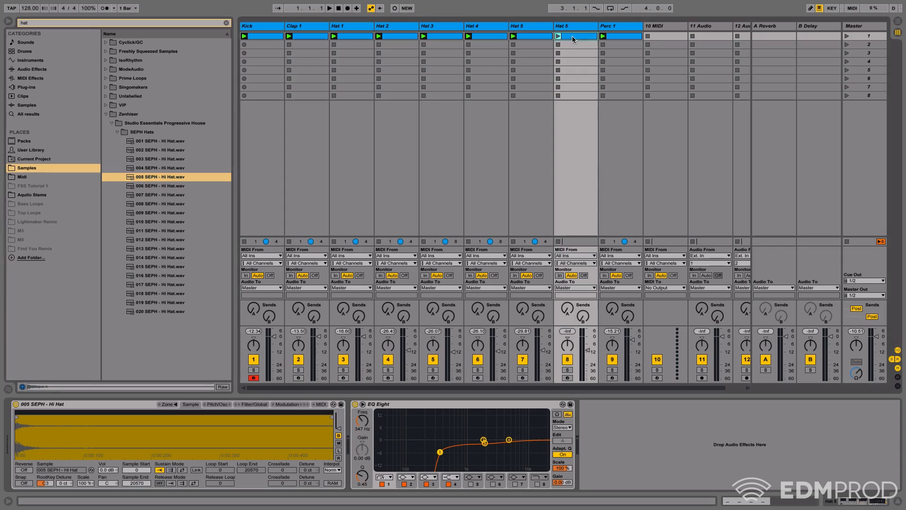
Step: Reduce the duplicated Hat 5 clip to a single C3 note at 1.4.4, checking its placement against the Hat 2 clip
{"action": "left_click", "coordinate": [407, 36]}
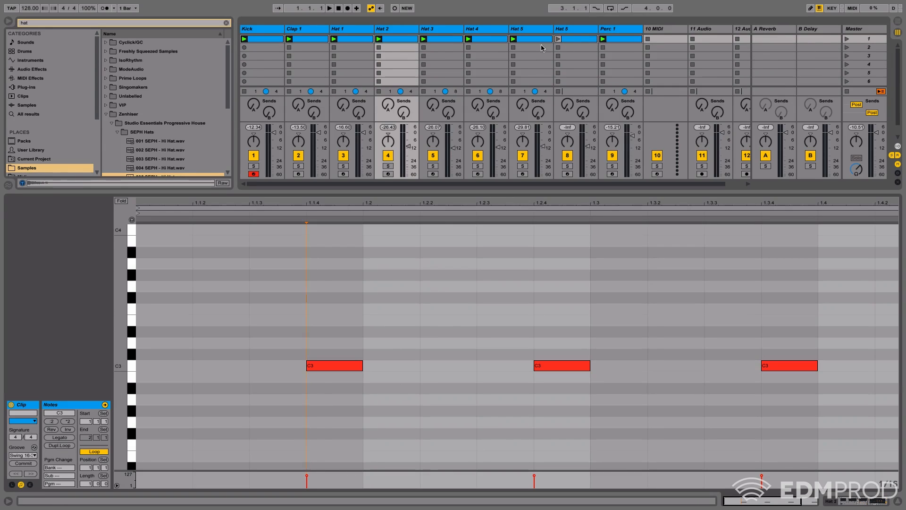
{"action": "left_click", "coordinate": [569, 38]}
{"action": "left_click_drag", "start_coordinate": [176, 351], "coordinate": [182, 398]}
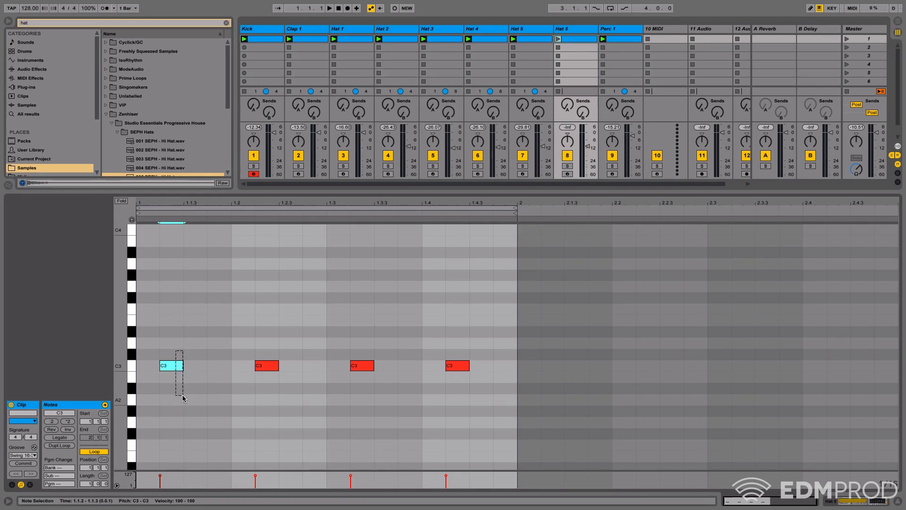
{"action": "left_click_drag", "start_coordinate": [180, 366], "coordinate": [328, 368]}
{"action": "double_click", "coordinate": [362, 369]}
{"action": "left_click_drag", "start_coordinate": [456, 366], "coordinate": [505, 367]}
{"action": "left_click", "coordinate": [407, 30]}
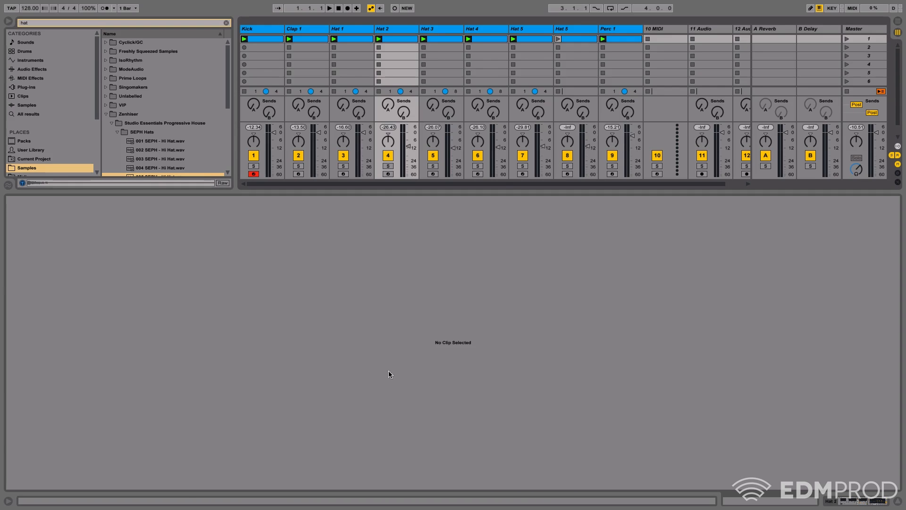
{"action": "left_click", "coordinate": [396, 41]}
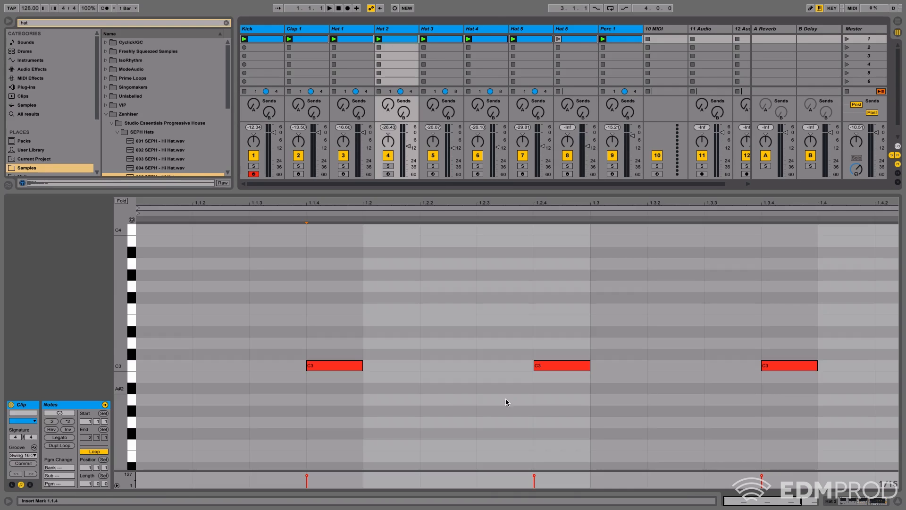
{"action": "left_click", "coordinate": [576, 41]}
{"action": "left_click", "coordinate": [441, 372]}
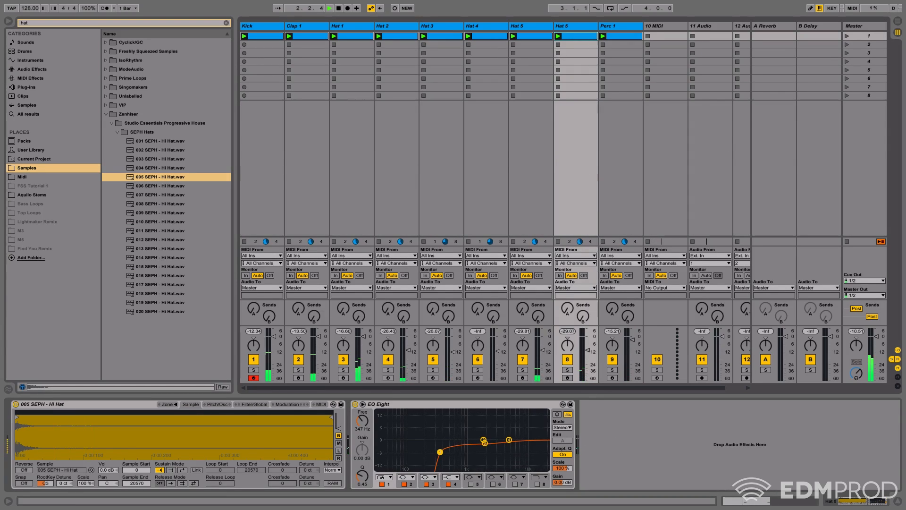
Step: Raise the duplicated Hat 5 track's volume to about -6.3 dB, then solo it and lower its EQ low cut to about 187 Hz
{"action": "left_click_drag", "start_coordinate": [588, 348], "coordinate": [588, 344]}
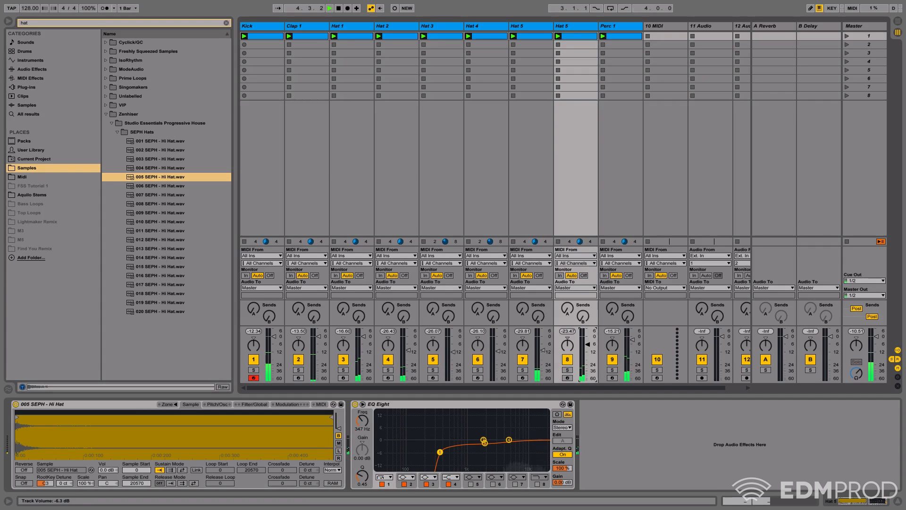
{"action": "left_click", "coordinate": [567, 370]}
{"action": "left_click_drag", "start_coordinate": [440, 452], "coordinate": [423, 451]}
Step: Lengthen the soloed hat's Sampler volume envelope decay to about 4.96 s and unsolo the track
{"action": "left_click", "coordinate": [254, 405]}
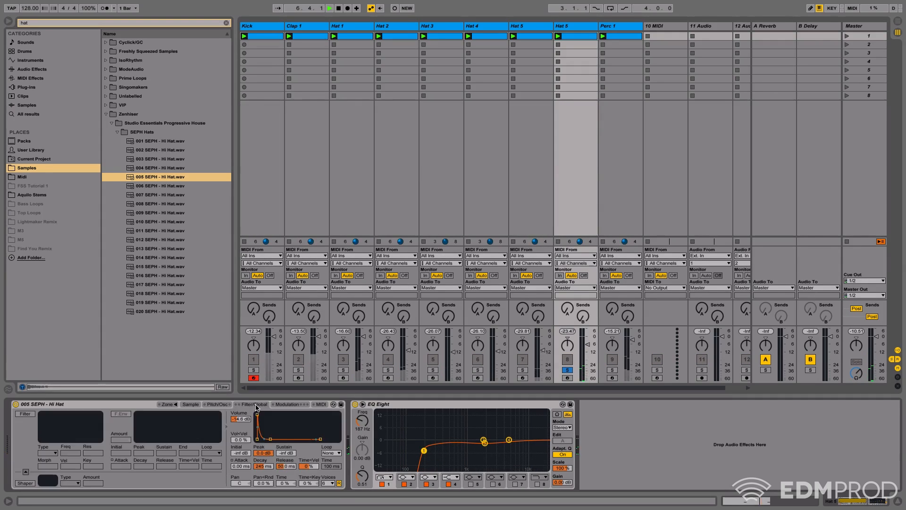
{"action": "left_click_drag", "start_coordinate": [263, 466], "coordinate": [262, 458]}
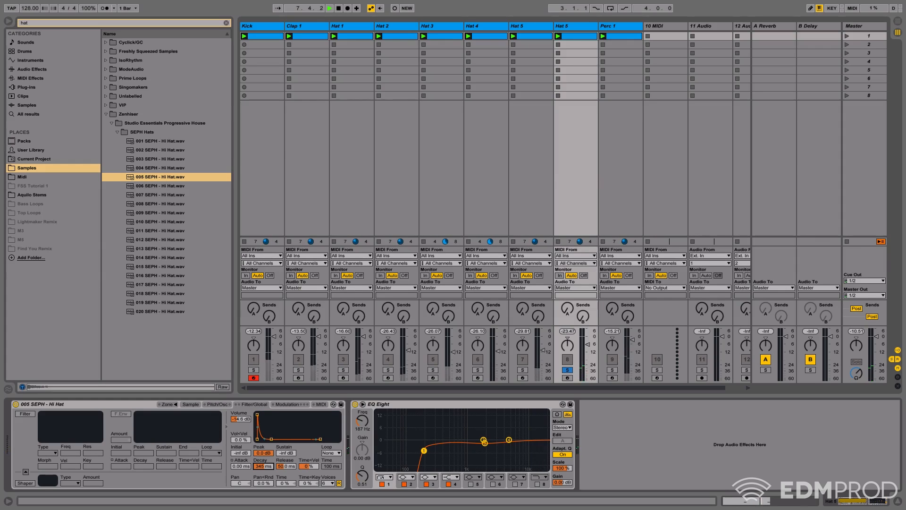
{"action": "left_click_drag", "start_coordinate": [263, 466], "coordinate": [263, 441]}
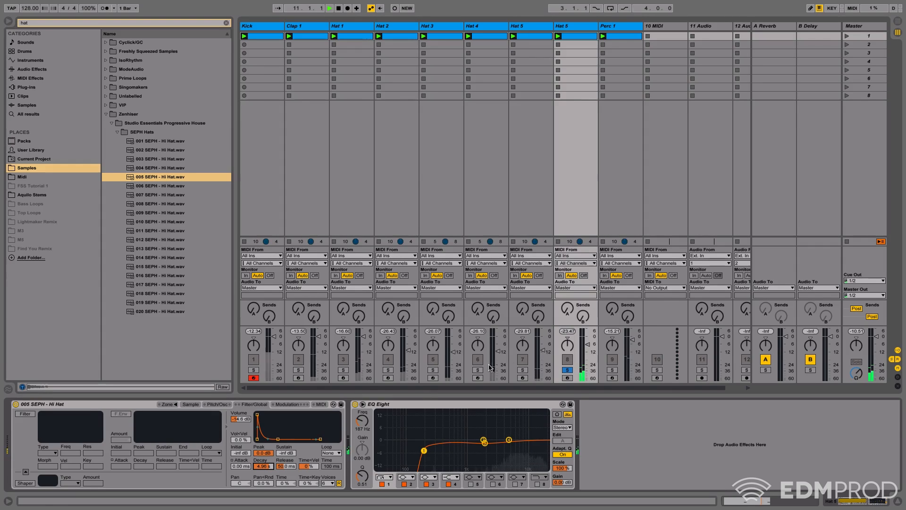
{"action": "left_click", "coordinate": [568, 369]}
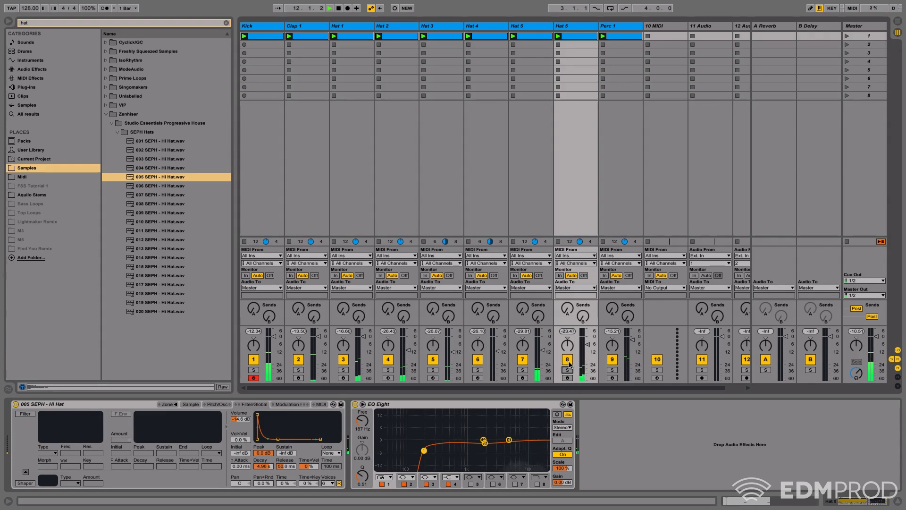
Step: Compare the loop with the duplicated hat muted and unmuted, then raise its volume to about 0.2 dB and ease it slightly down
{"action": "left_click", "coordinate": [568, 361]}
{"action": "left_click", "coordinate": [569, 361]}
{"action": "left_click_drag", "start_coordinate": [588, 344], "coordinate": [588, 337]}
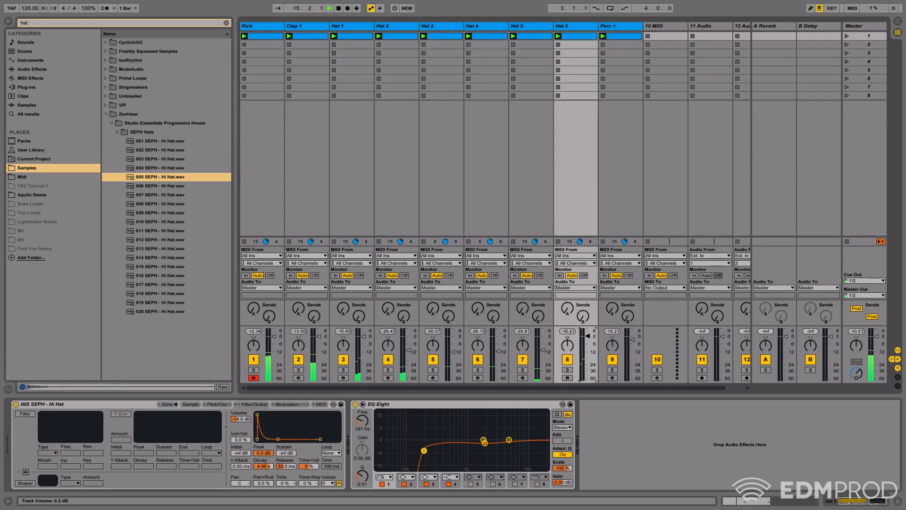
{"action": "key", "text": "space"}
{"action": "left_click_drag", "start_coordinate": [591, 345], "coordinate": [591, 347]}
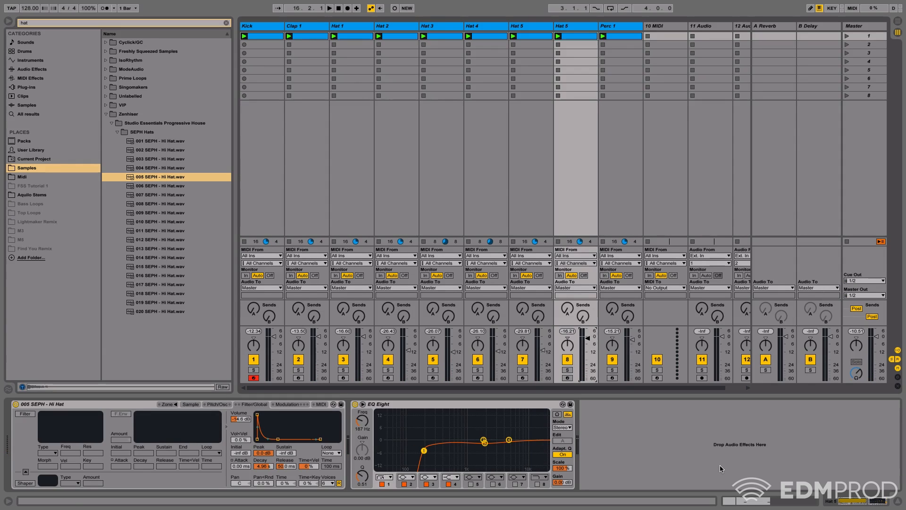
Step: Rename the Hat 5 copy Hat 6, duplicate it and name the new track Hat 7
{"action": "left_click", "coordinate": [596, 28]}
{"action": "key", "text": "ctrl+d"}
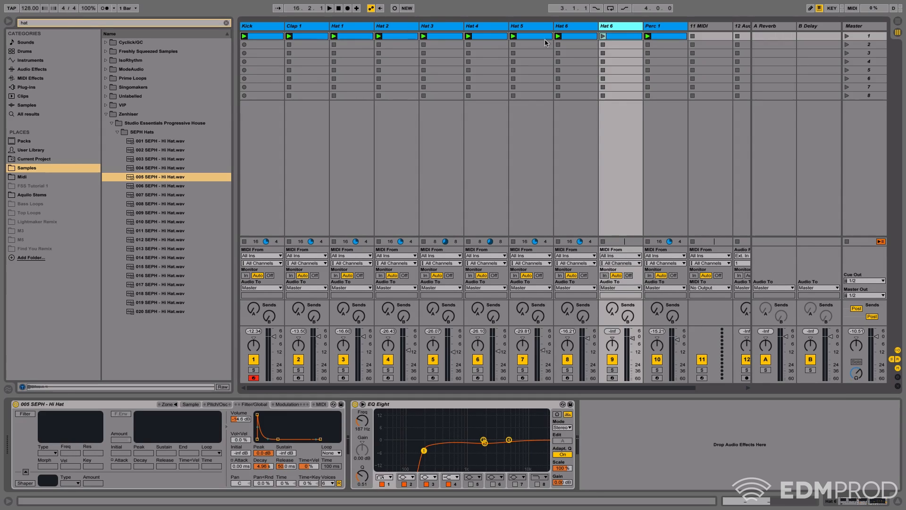
{"action": "type", "text": "t 7"}
{"action": "key", "text": "space"}
{"action": "key", "text": "space"}
Step: Search the samples for "ddh" and expand VIP, InsideInfo and Drums to the contents of the VIPS Hats folder
{"action": "left_click", "coordinate": [139, 24]}
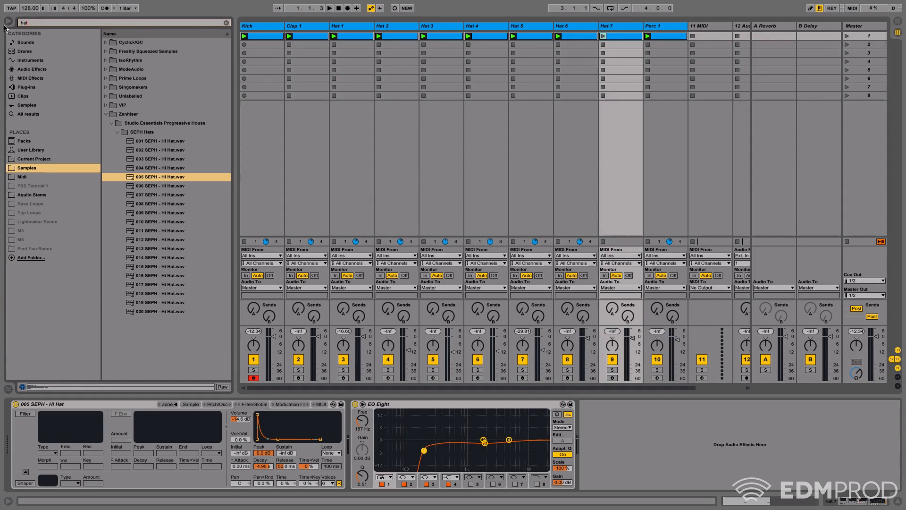
{"action": "type", "text": "dh"}
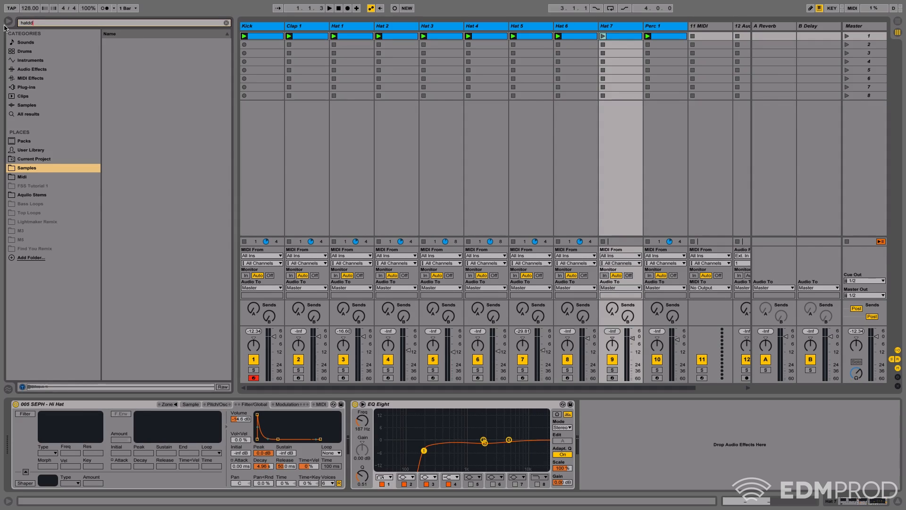
{"action": "key", "text": "BackSpace"}
{"action": "key", "text": "BackSpace"}
{"action": "key", "text": "BackSpace"}
{"action": "key", "text": "BackSpace"}
{"action": "key", "text": "BackSpace"}
{"action": "type", "text": "ddh"}
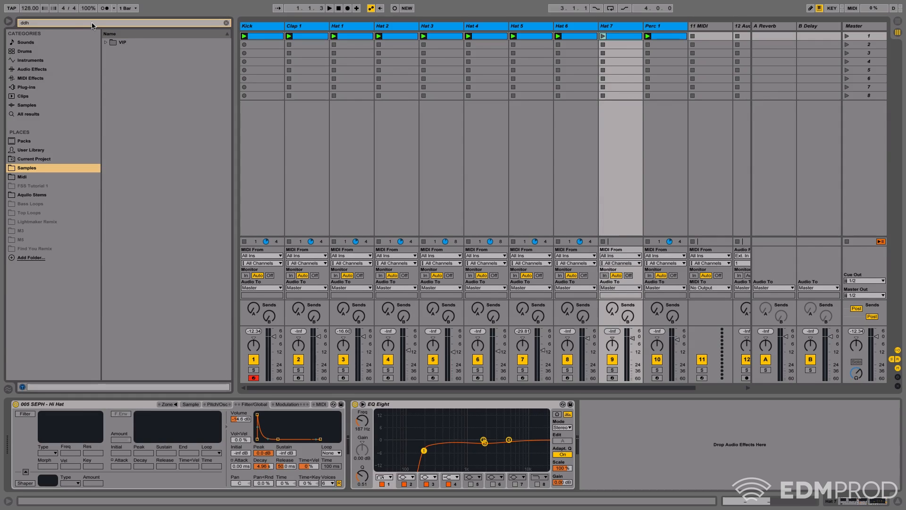
{"action": "left_click", "coordinate": [106, 42]}
{"action": "left_click", "coordinate": [112, 51]}
{"action": "left_click", "coordinate": [117, 60]}
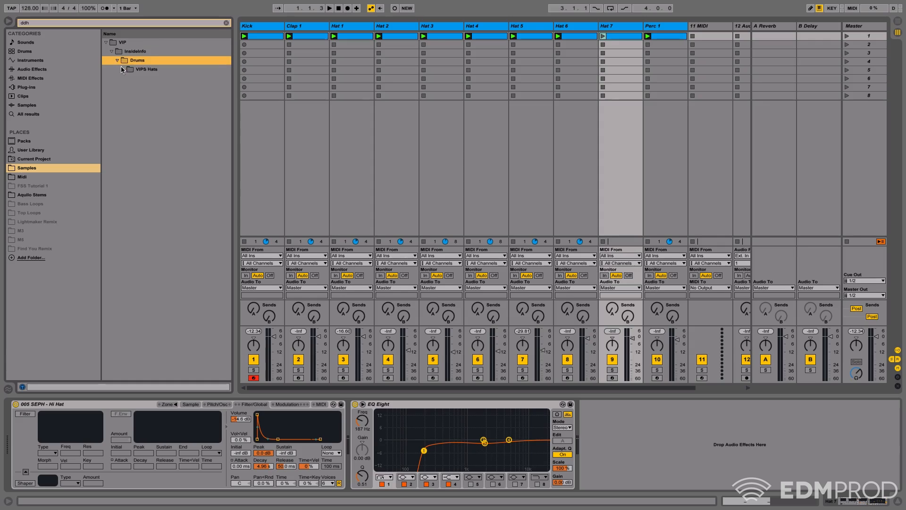
{"action": "left_click", "coordinate": [124, 69]}
Step: Audition the DDHat samples and load DDHat 2.wav into the Hat 7 track's Sampler
{"action": "left_click", "coordinate": [154, 88]}
{"action": "left_click", "coordinate": [159, 79]}
{"action": "left_click", "coordinate": [165, 96]}
{"action": "left_click", "coordinate": [161, 88]}
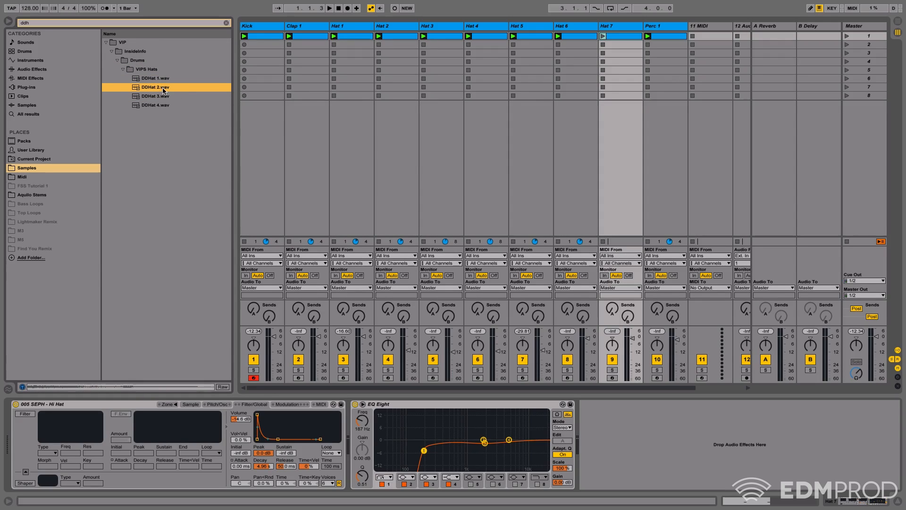
{"action": "left_click_drag", "start_coordinate": [158, 92], "coordinate": [156, 439]}
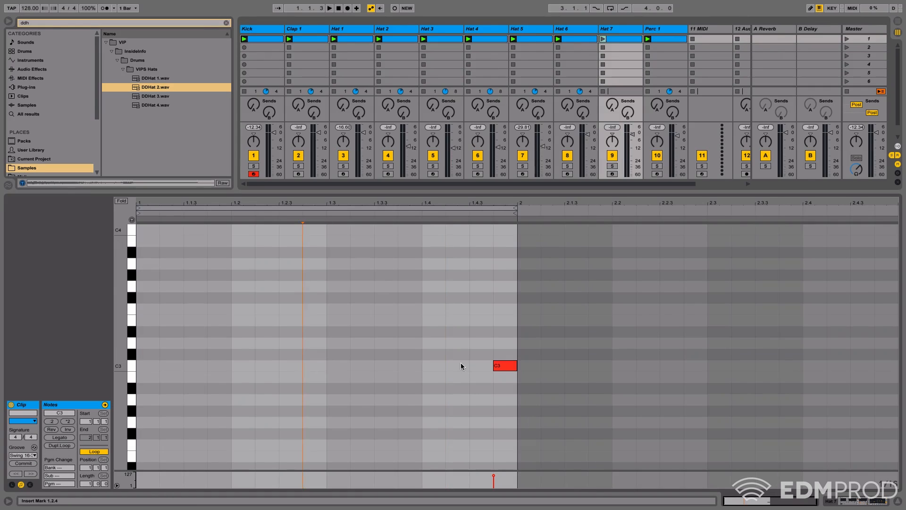
Step: Replace the Hat 7 note with an eighth-long C3 at 1.4.3 and extend the clip's loop length to two bars
{"action": "double_click", "coordinate": [508, 368]}
{"action": "left_click_drag", "start_coordinate": [90, 483], "coordinate": [90, 477]}
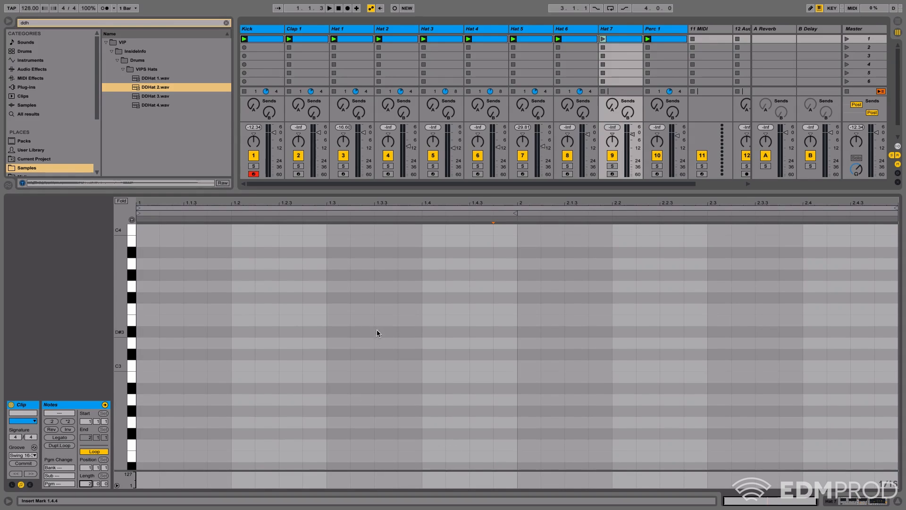
{"action": "mouse_move", "coordinate": [490, 371]}
{"action": "left_mouse_down"}
{"action": "mouse_move", "coordinate": [543, 370]}
{"action": "mouse_move", "coordinate": [516, 370]}
{"action": "left_mouse_up"}
{"action": "key", "text": "space"}
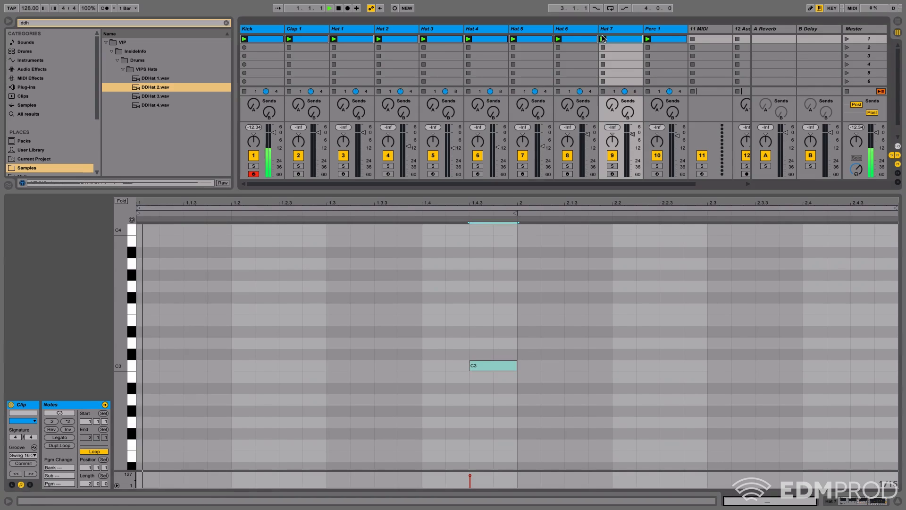
Step: Pan the Hat 7 track to the left and trim its volume down while the loop plays
{"action": "left_click", "coordinate": [853, 506]}
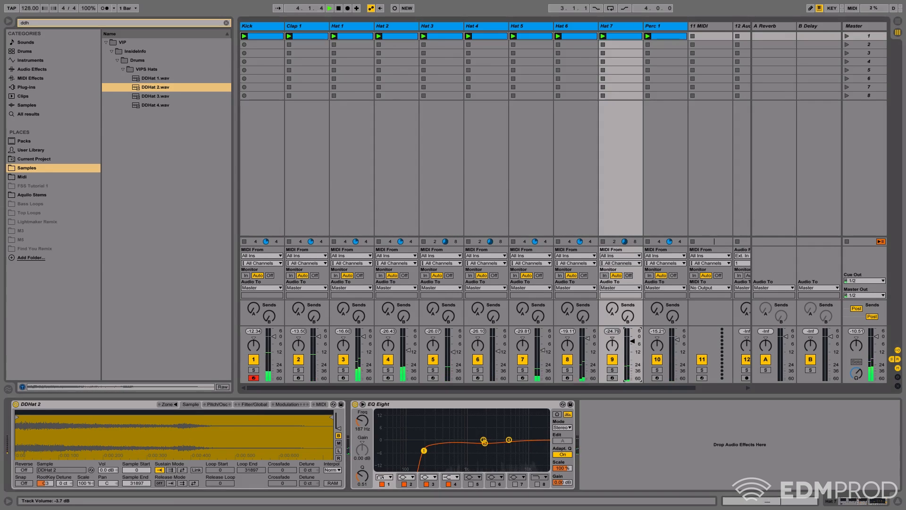
{"action": "left_click_drag", "start_coordinate": [611, 345], "coordinate": [611, 352]}
{"action": "left_click", "coordinate": [632, 343]}
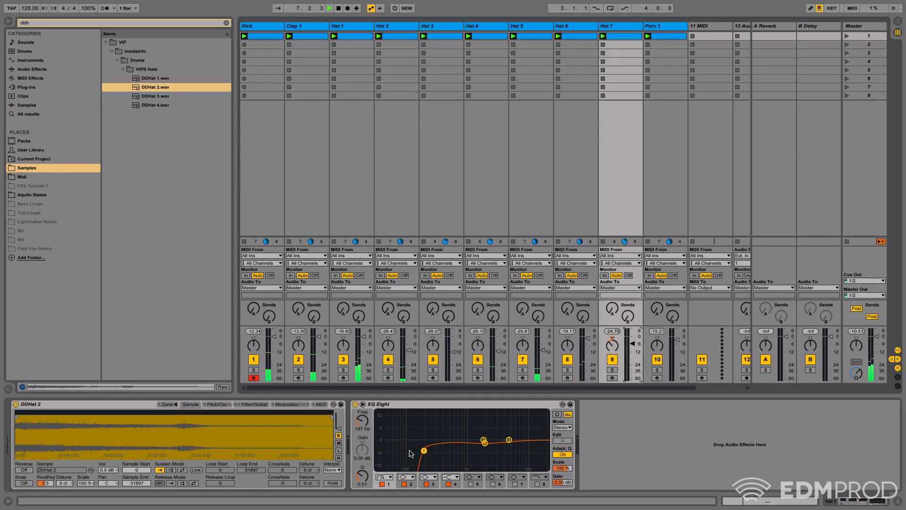
Step: Insert a Reverb before the EQ Eight on the Hat 7 track, with Lo Cut on and Hi Cut off
{"action": "key", "text": "space"}
{"action": "left_click", "coordinate": [32, 69]}
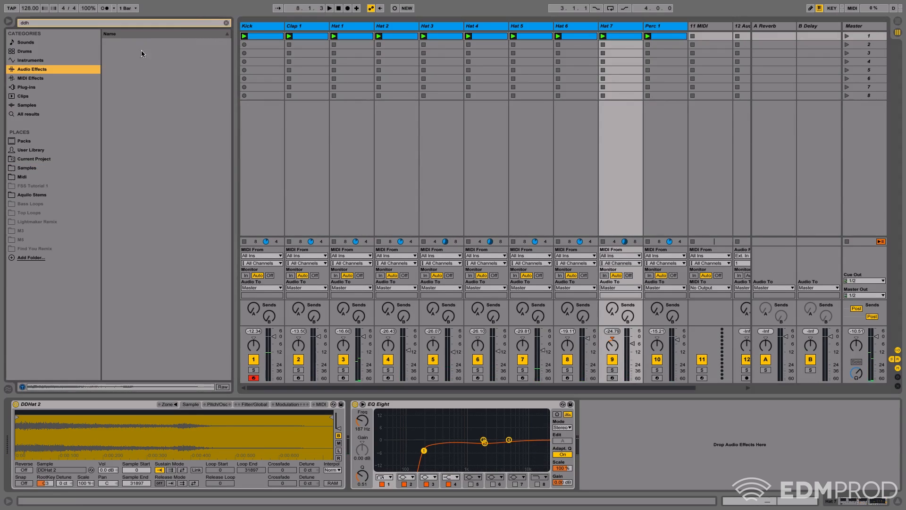
{"action": "left_click", "coordinate": [226, 23]}
{"action": "left_click_drag", "start_coordinate": [127, 266], "coordinate": [375, 434]}
{"action": "left_click", "coordinate": [381, 419]}
{"action": "left_click", "coordinate": [366, 419]}
Step: Set the Hat 7 Reverb's Dry/Wet to 29 % and Decay Time to 778 ms, and switch off the diffusion network's High filter
{"action": "key", "text": "space"}
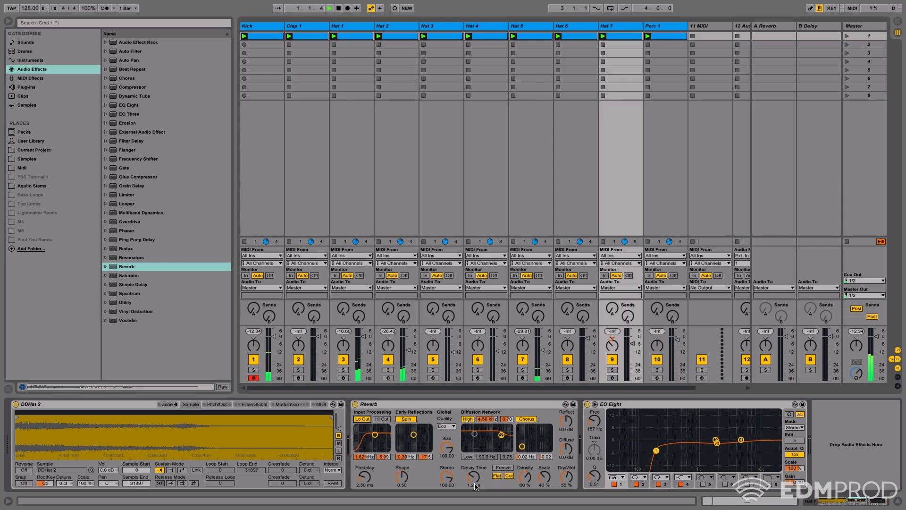
{"action": "left_click_drag", "start_coordinate": [566, 477], "coordinate": [566, 493]}
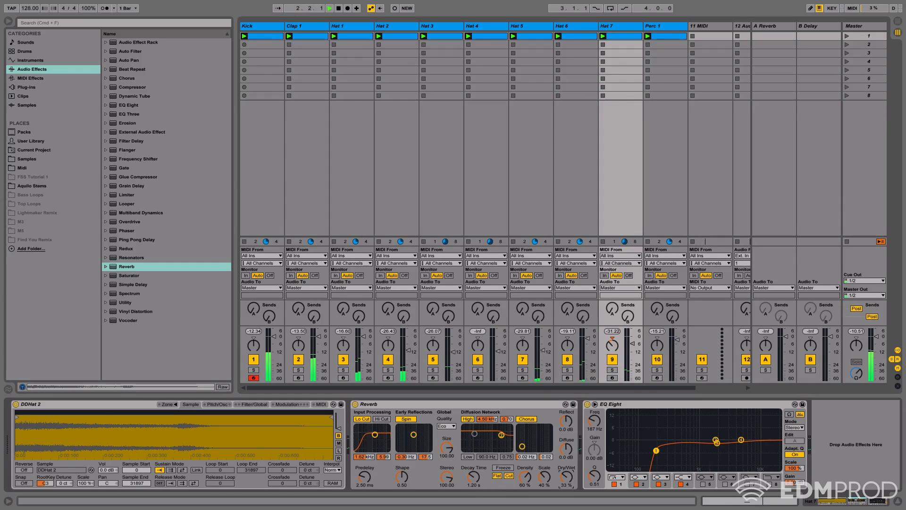
{"action": "left_click", "coordinate": [471, 421]}
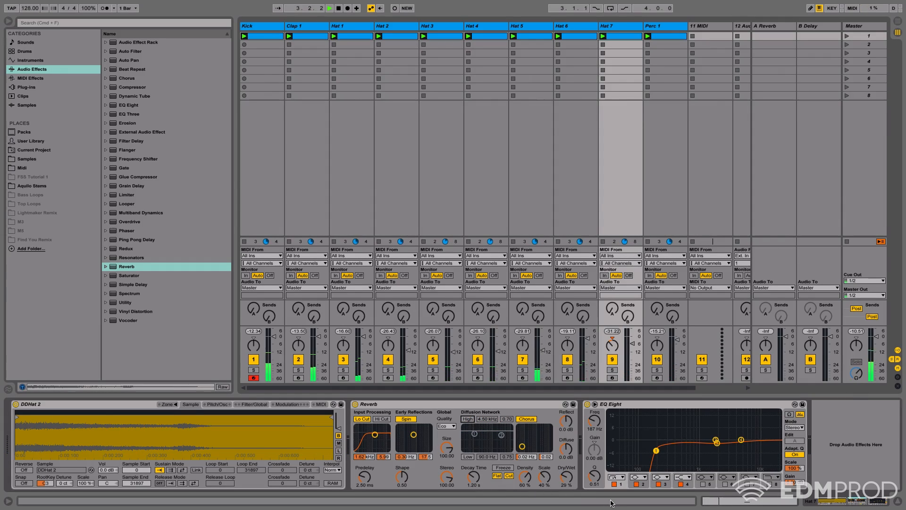
{"action": "left_click_drag", "start_coordinate": [474, 477], "coordinate": [474, 482]}
{"action": "key", "text": "space"}
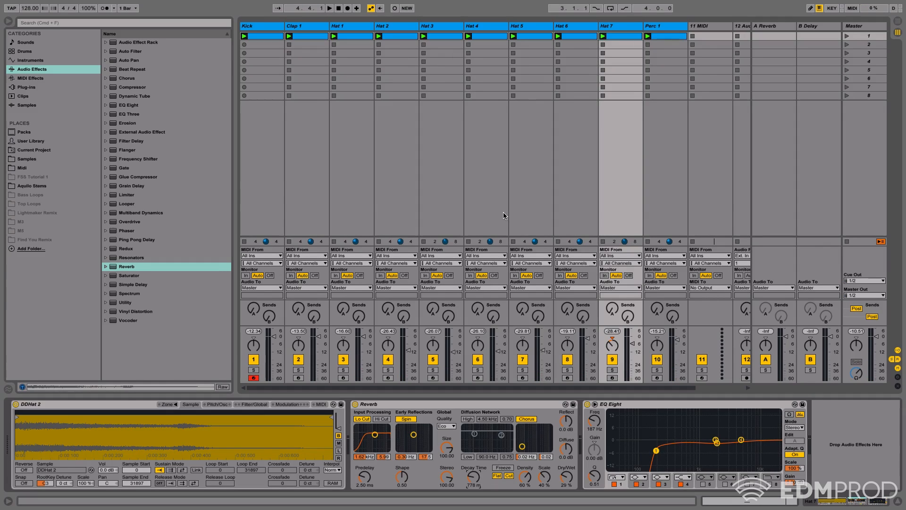
Step: Mute tracks Hat 2 through Hat 7 together, play the loop, and reactivate them to compare the groove
{"action": "right_click", "coordinate": [503, 213]}
{"action": "left_click", "coordinate": [408, 28]}
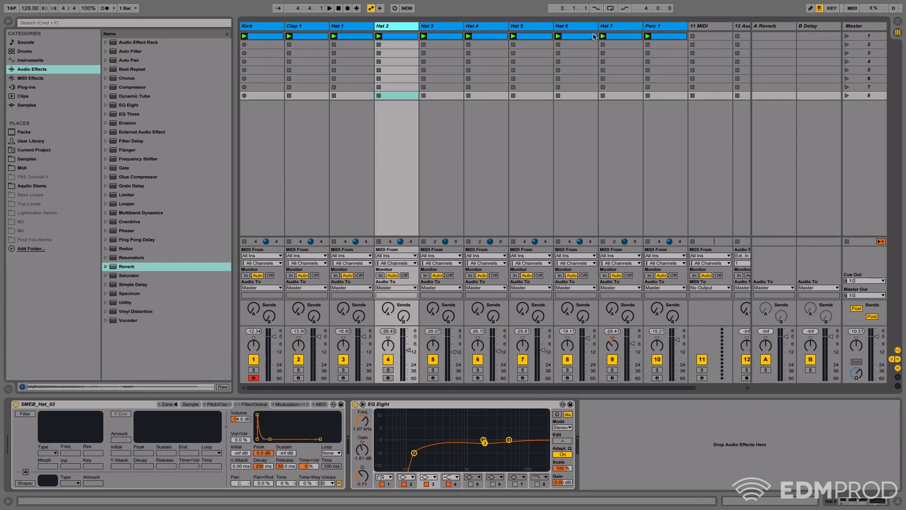
{"action": "left_click", "coordinate": [627, 31], "text": "shift"}
{"action": "left_click", "coordinate": [612, 360]}
{"action": "key", "text": "space"}
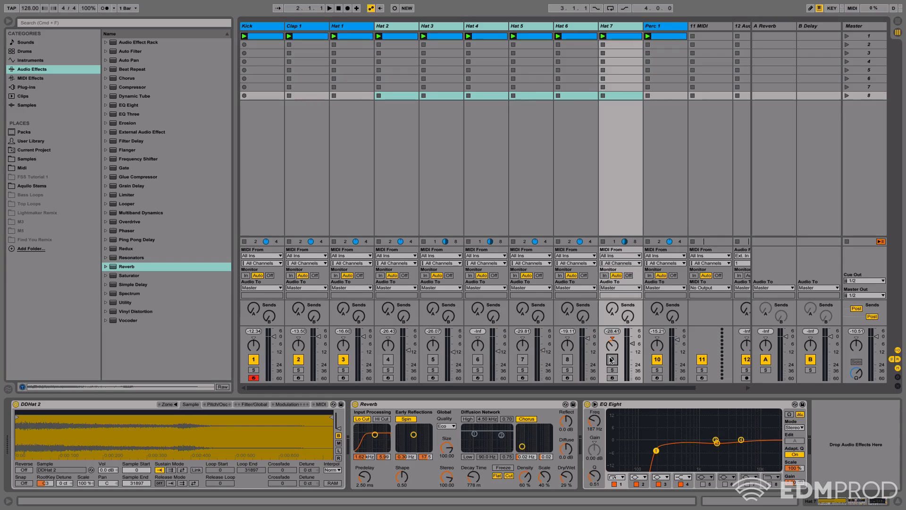
{"action": "left_click", "coordinate": [611, 360]}
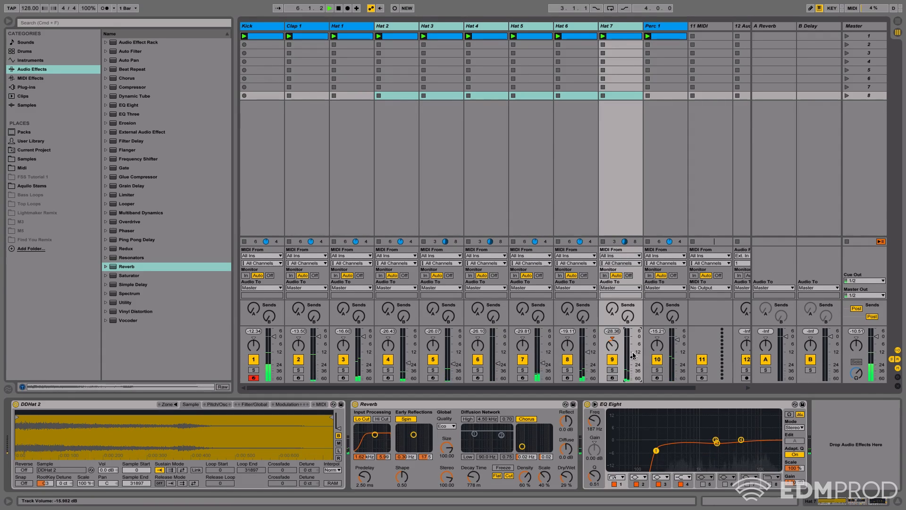
Step: Rebalance the hat volumes during playback, setting Hat 1 to 1.6 dB, Hat 2 to -13.0 dB and Hat 3 to -14.4 dB
{"action": "left_click", "coordinate": [630, 47]}
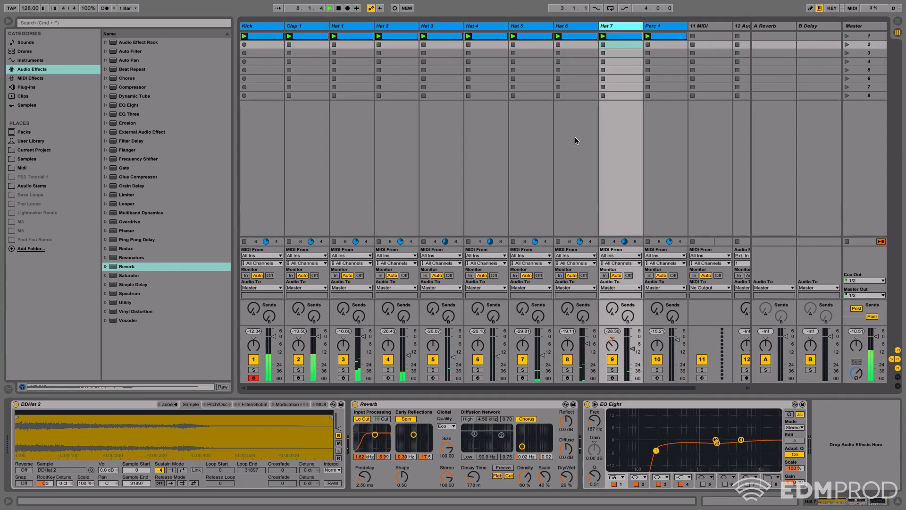
{"action": "left_click", "coordinate": [334, 26], "text": "shift"}
{"action": "left_click_drag", "start_coordinate": [408, 358], "coordinate": [408, 355]}
{"action": "left_click", "coordinate": [443, 346]}
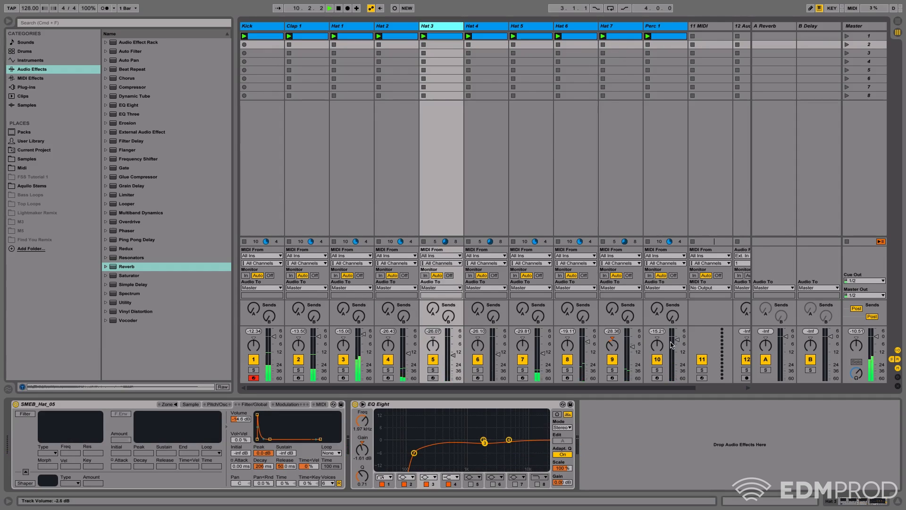
{"action": "left_click", "coordinate": [552, 181]}
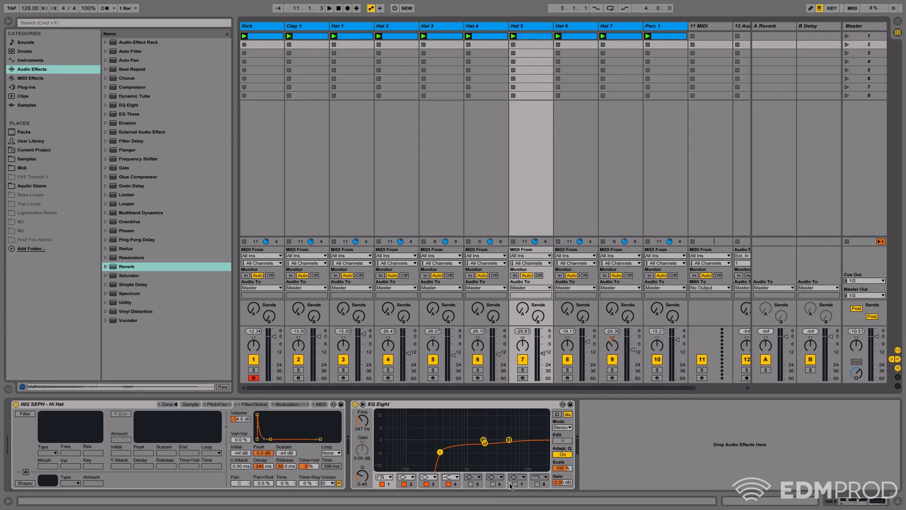
{"action": "left_click", "coordinate": [314, 29]}
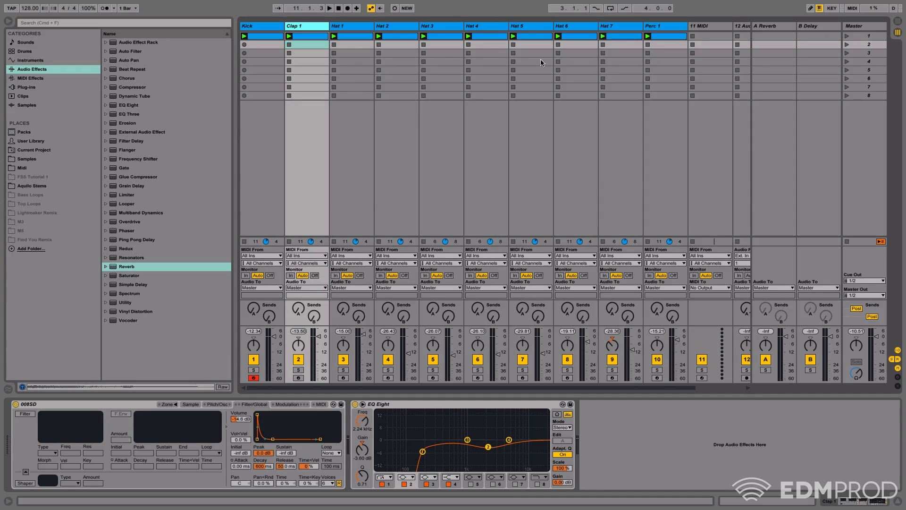
{"action": "left_click", "coordinate": [663, 38]}
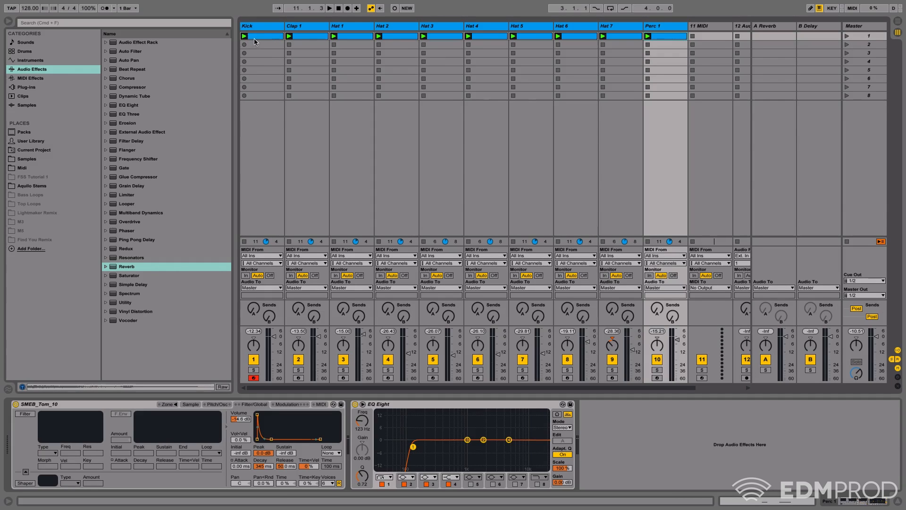
Step: Copy all the drum clips from the first scene into the Arrangement View, filling bars 1 to 8 on every track
{"action": "left_click_drag", "start_coordinate": [866, 37], "coordinate": [300, 59]}
{"action": "key", "text": "Tab"}
{"action": "left_click_drag", "start_coordinate": [254, 222], "coordinate": [301, 228]}
{"action": "scroll", "coordinate": [302, 225], "scroll_direction": "down", "scroll_amount": 5}
{"action": "scroll", "coordinate": [304, 218], "scroll_direction": "up", "scroll_amount": 5}
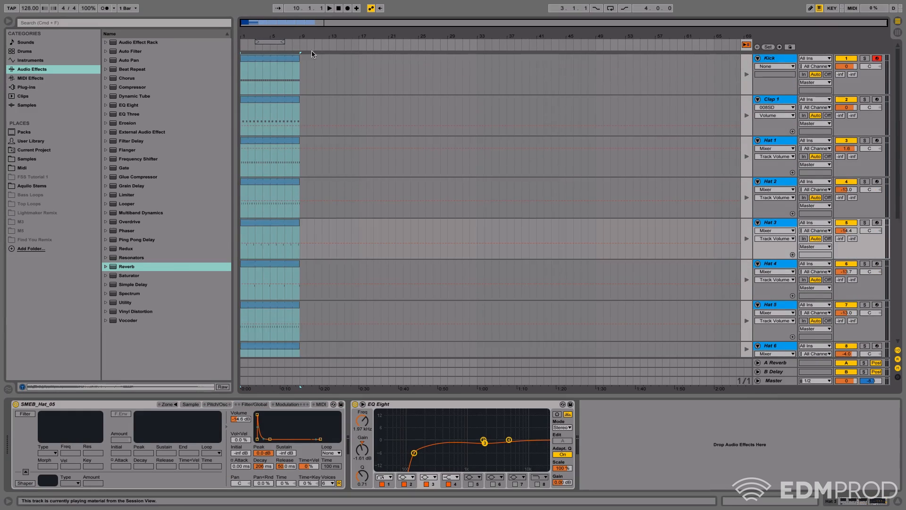
Step: Set the arrangement loop brace to eight bars from 1.1.1 and return playback to the arrangement
{"action": "left_click_drag", "start_coordinate": [269, 42], "coordinate": [298, 44]}
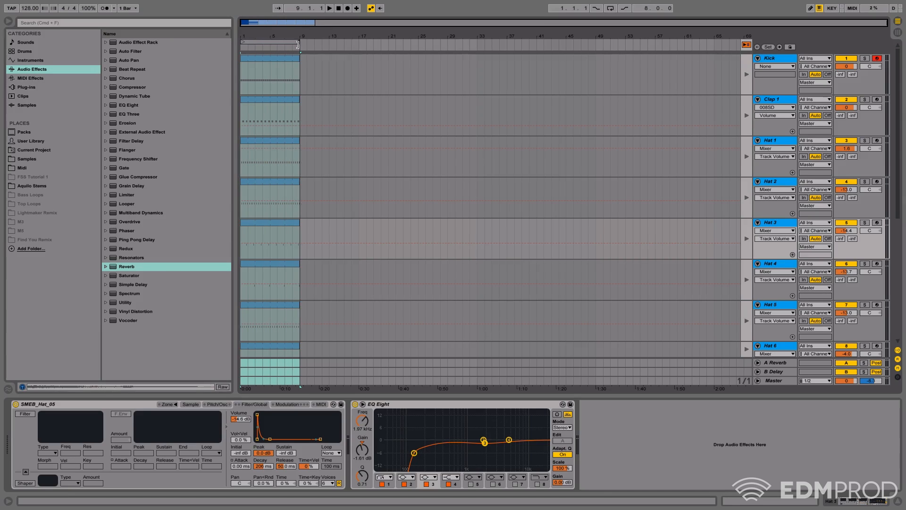
{"action": "left_click", "coordinate": [749, 46]}
{"action": "left_click_drag", "start_coordinate": [254, 32], "coordinate": [254, 76]}
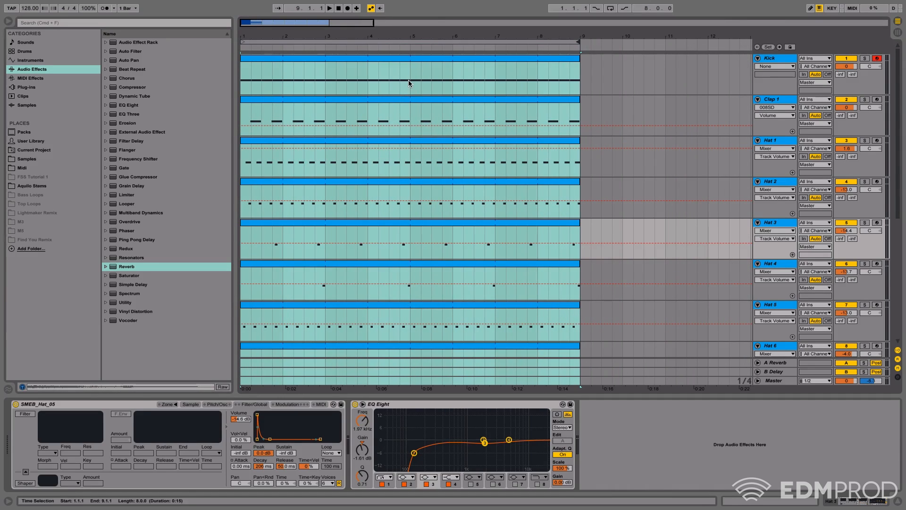
{"action": "key", "text": "super+a"}
{"action": "left_click", "coordinate": [550, 79]}
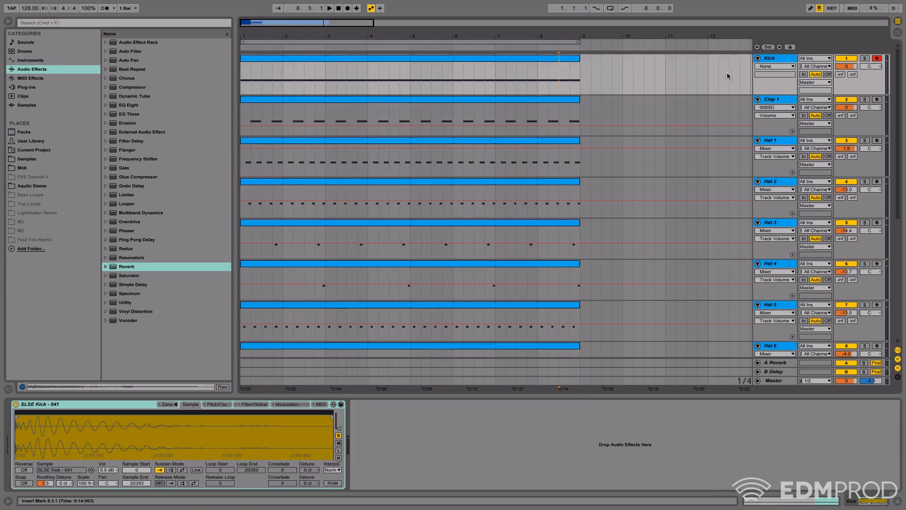
Step: Consolidate the Kick track into one eight-bar clip and delete its last C3 note at 8.4
{"action": "left_click", "coordinate": [490, 60]}
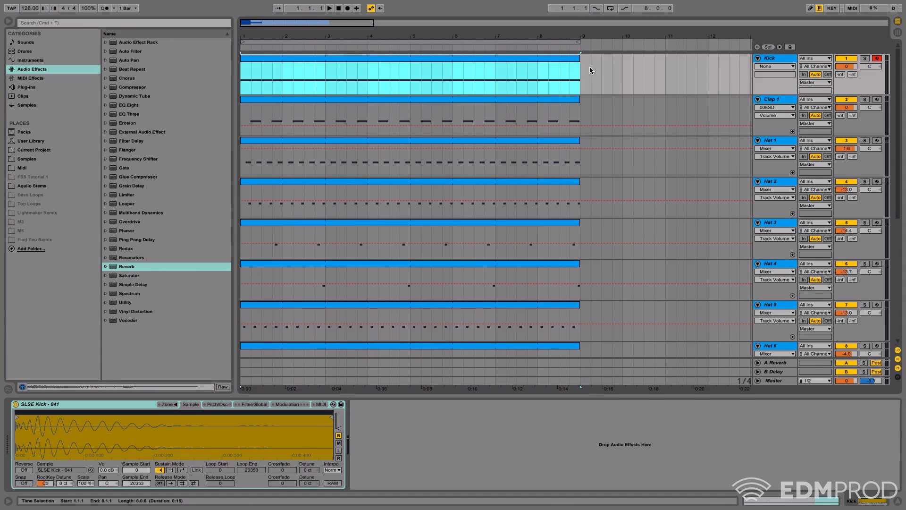
{"action": "mouse_move", "coordinate": [568, 33]}
{"action": "left_mouse_down"}
{"action": "mouse_move", "coordinate": [569, 83]}
{"action": "mouse_move", "coordinate": [568, 45]}
{"action": "left_mouse_up"}
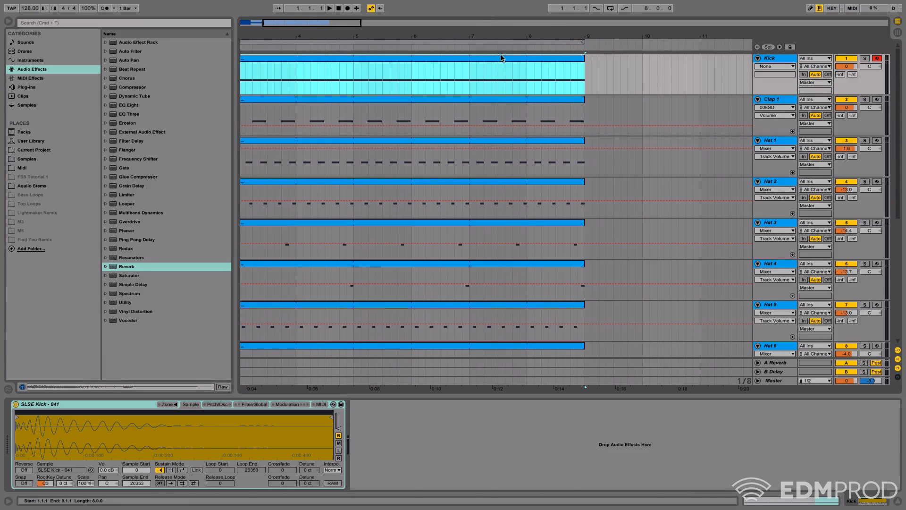
{"action": "left_click_drag", "start_coordinate": [508, 36], "coordinate": [514, 76]}
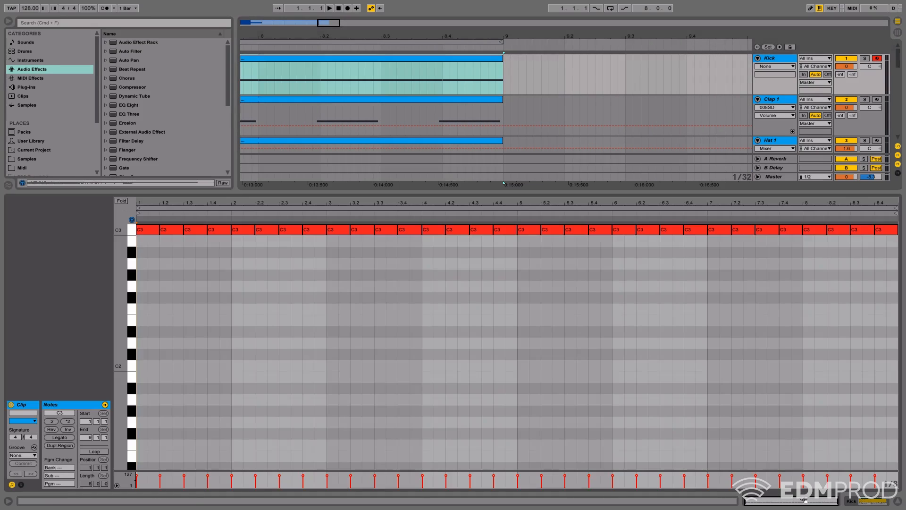
{"action": "double_click", "coordinate": [459, 67]}
{"action": "left_click_drag", "start_coordinate": [882, 204], "coordinate": [857, 213]}
{"action": "left_click", "coordinate": [859, 231]}
{"action": "key", "text": "Delete"}
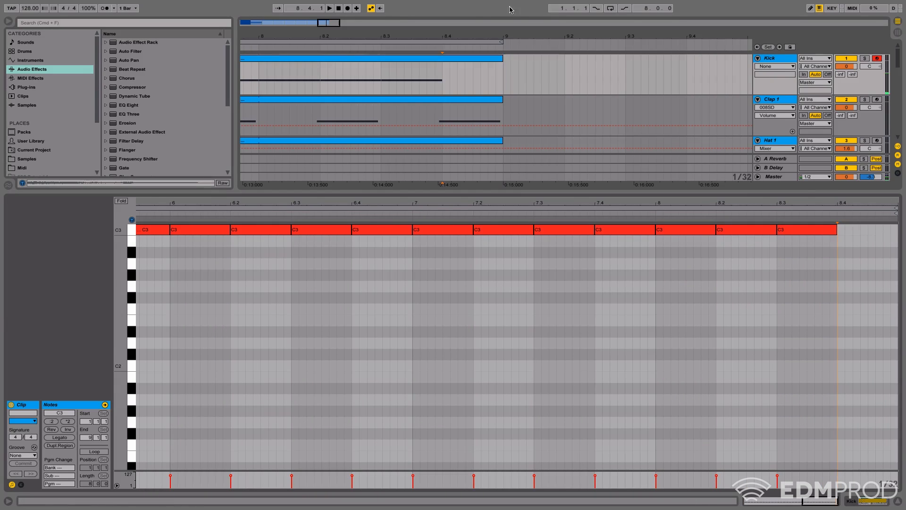
Step: Audition the end of the eight-bar section without the last kick and turn on arrangement looping
{"action": "left_click_drag", "start_coordinate": [333, 47], "coordinate": [334, 39]}
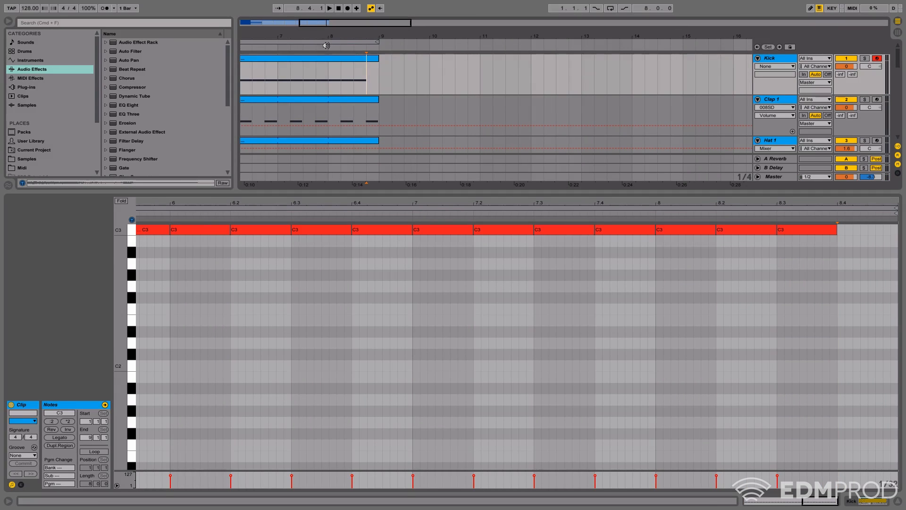
{"action": "key", "text": "space"}
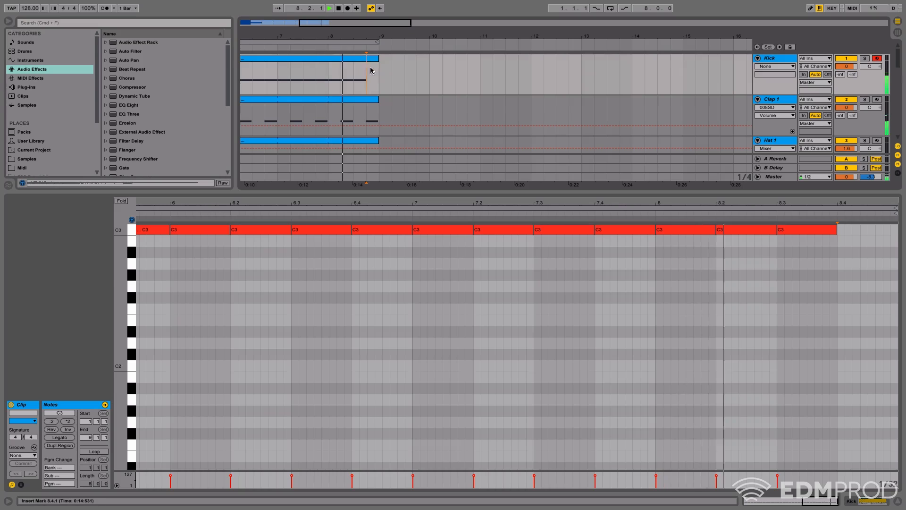
{"action": "key", "text": "space"}
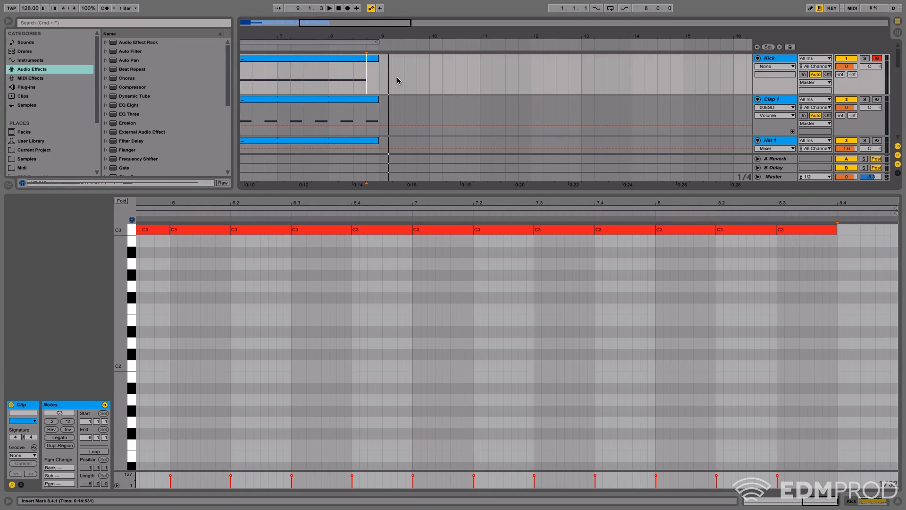
{"action": "right_click", "coordinate": [359, 43]}
{"action": "left_click", "coordinate": [373, 48]}
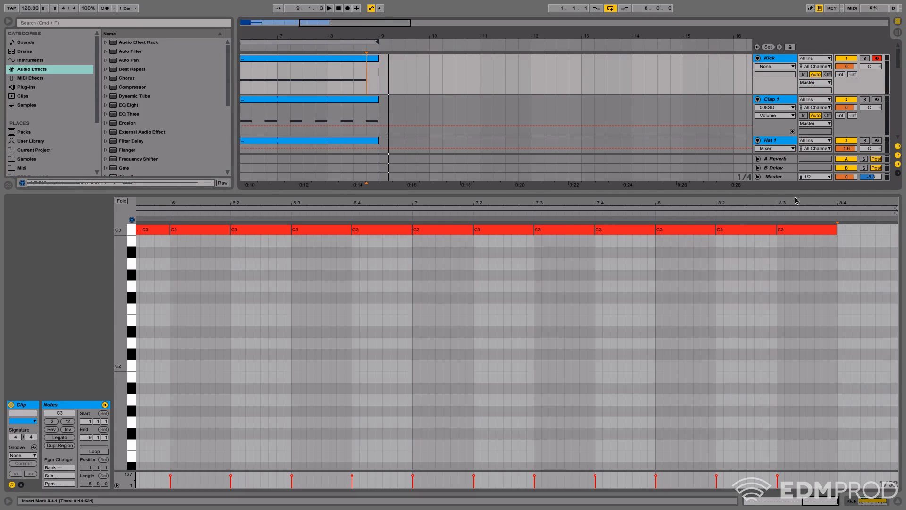
Step: Try two eighth-note C3 kicks at 8.4.1 and 8.4.3 in the Kick clip and audition the fill
{"action": "left_click", "coordinate": [862, 229]}
{"action": "left_click_drag", "start_coordinate": [844, 231], "coordinate": [865, 236]}
{"action": "key", "text": "ctrl+d"}
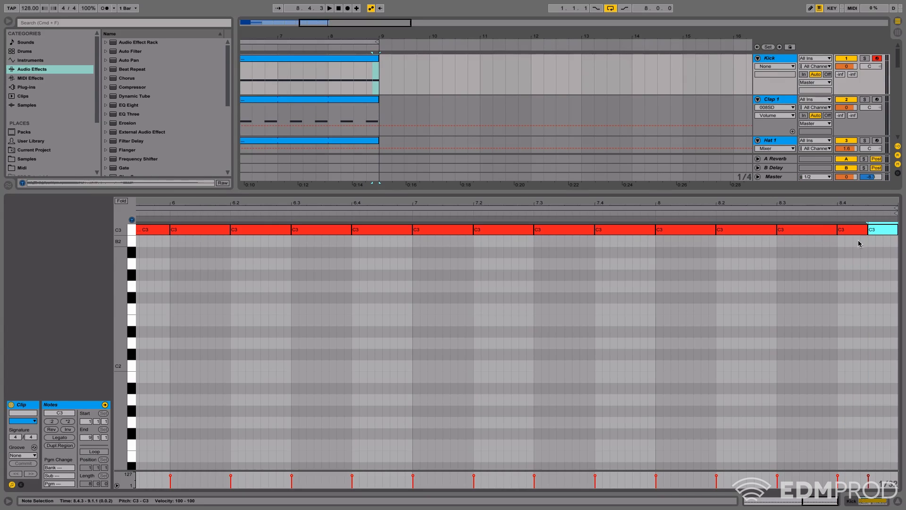
{"action": "left_click", "coordinate": [327, 44]}
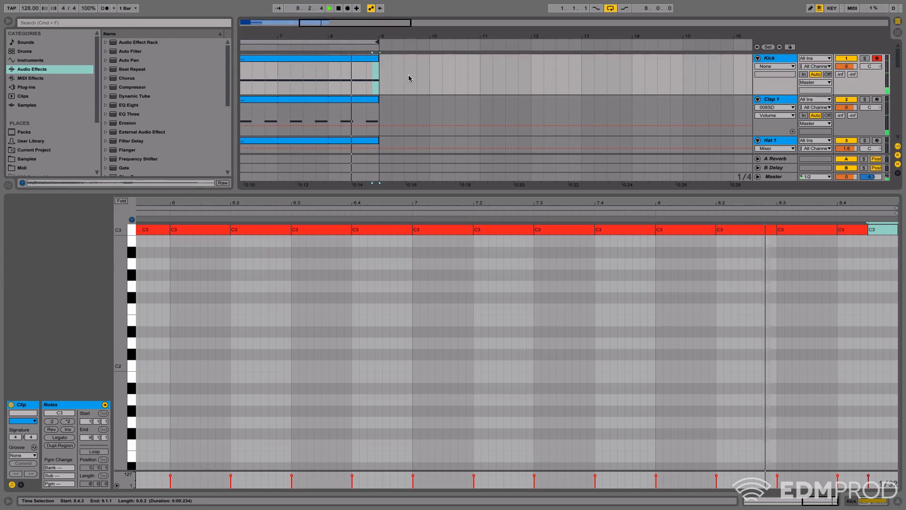
{"action": "key", "text": "space"}
Step: Try a syncopated kick fill by replacing the last kicks with eighth-note C3 notes at 8.3.3 and 8.4.2, and audition it
{"action": "left_click", "coordinate": [877, 271]}
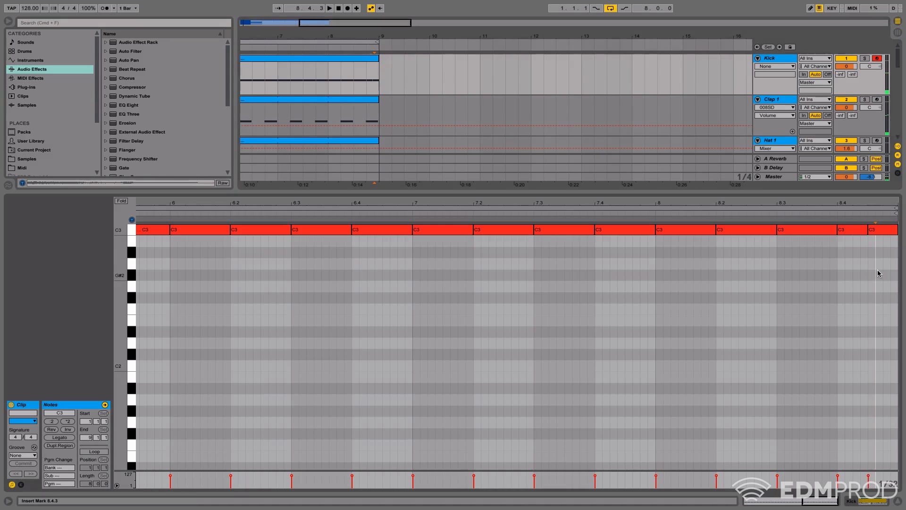
{"action": "double_click", "coordinate": [859, 230]}
{"action": "double_click", "coordinate": [820, 230]}
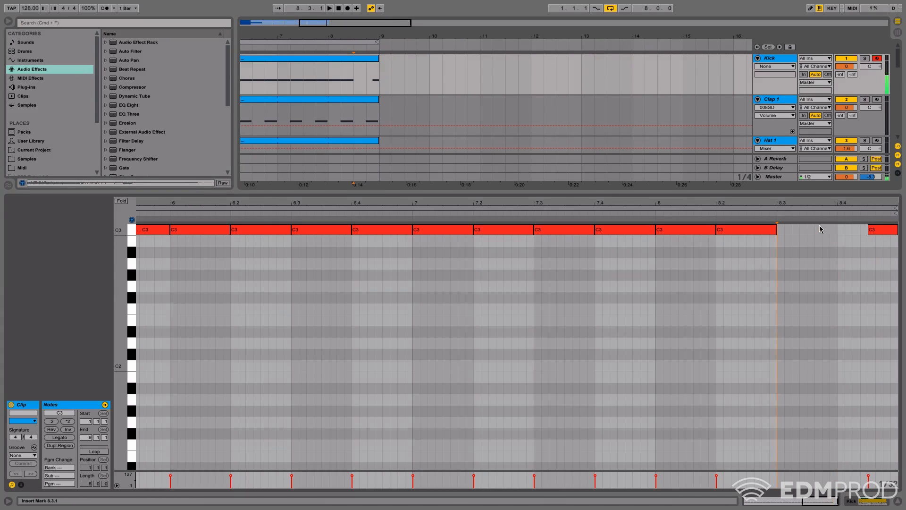
{"action": "double_click", "coordinate": [811, 229]}
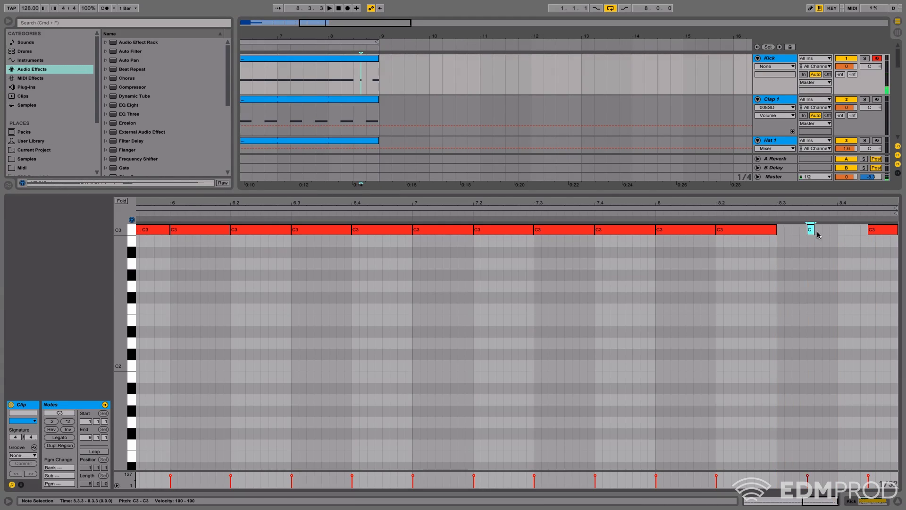
{"action": "left_click_drag", "start_coordinate": [815, 230], "coordinate": [874, 234]}
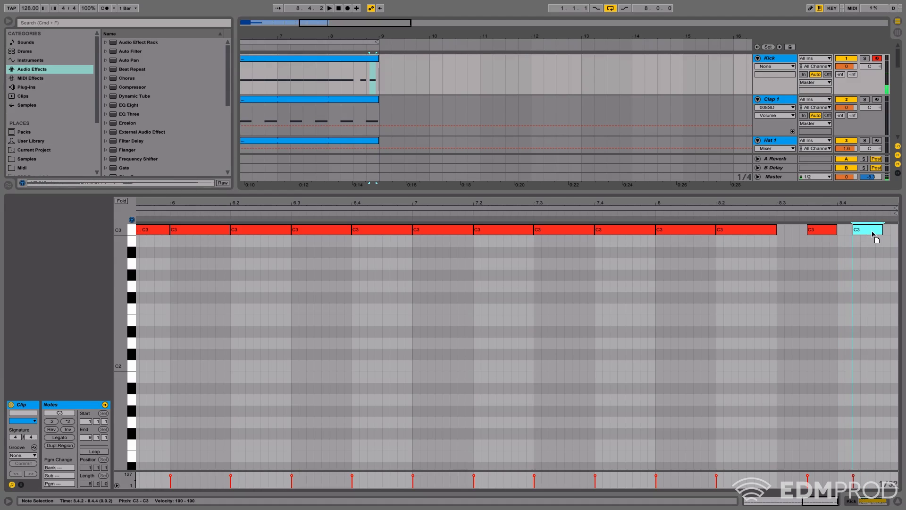
{"action": "key", "text": "space"}
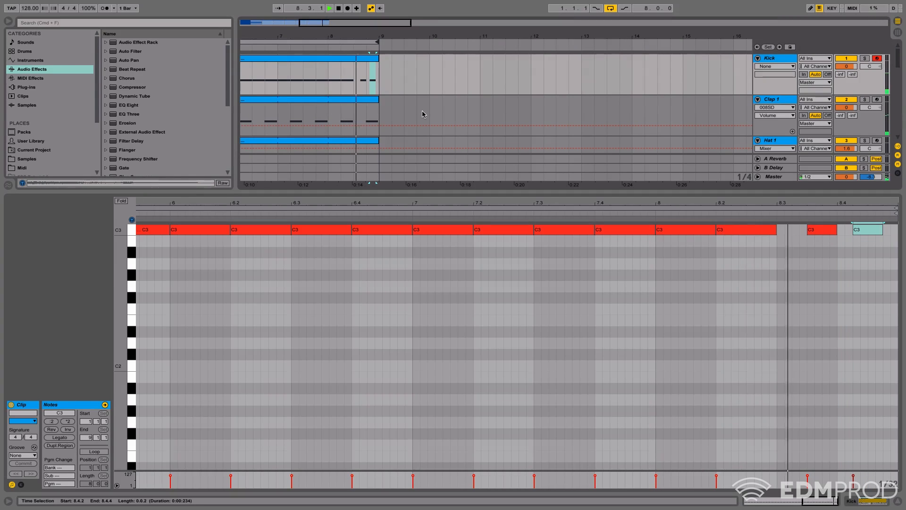
{"action": "key", "text": "space"}
Step: Remove the syncopated kick fill and restore the one-beat C3 kick at 8.3.1, leaving beat 8.4 empty
{"action": "double_click", "coordinate": [825, 231]}
{"action": "left_click_drag", "start_coordinate": [864, 230], "coordinate": [837, 230]}
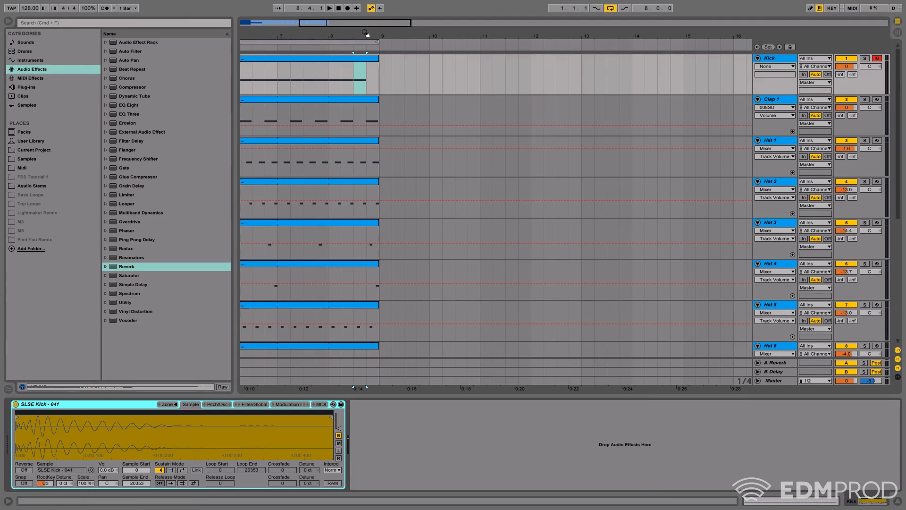
Step: Split the Clap 1 clip at both ends of bar 4 in the arrangement
{"action": "left_click_drag", "start_coordinate": [366, 33], "coordinate": [324, 71]}
{"action": "left_click", "coordinate": [356, 100]}
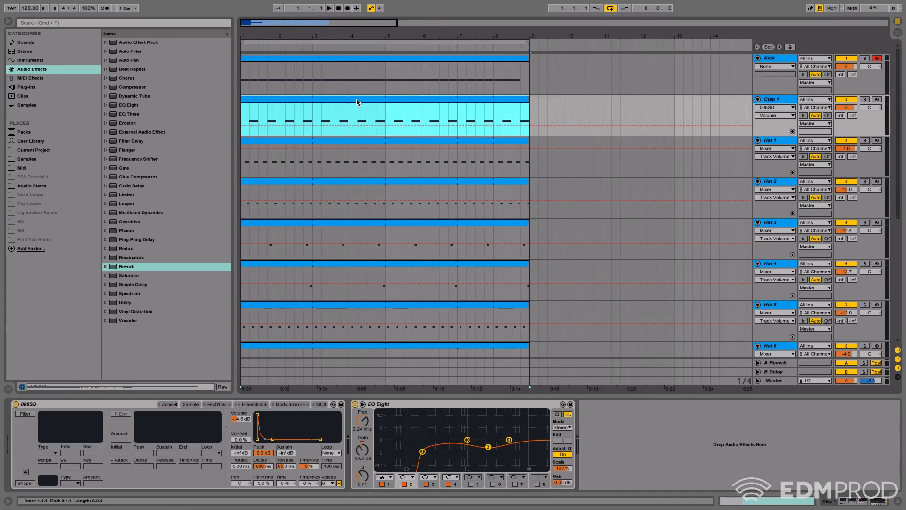
{"action": "left_click", "coordinate": [796, 500]}
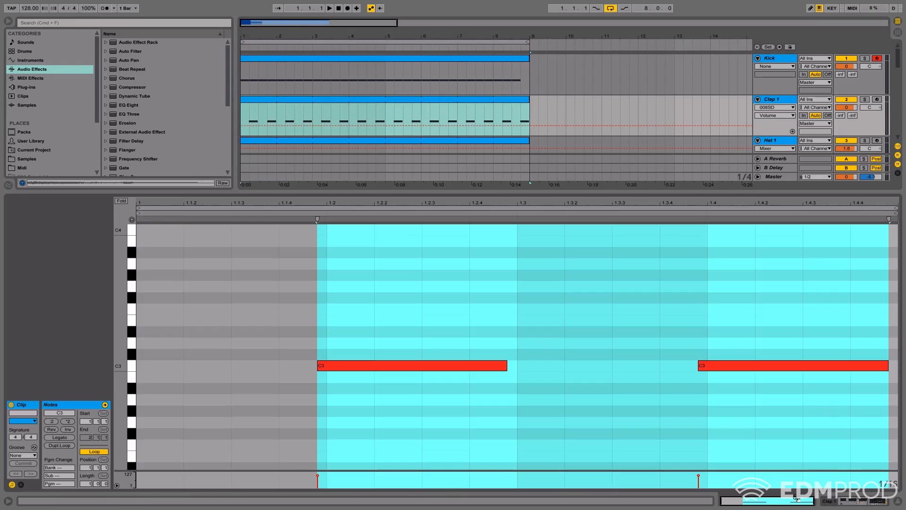
{"action": "left_click", "coordinate": [699, 384]}
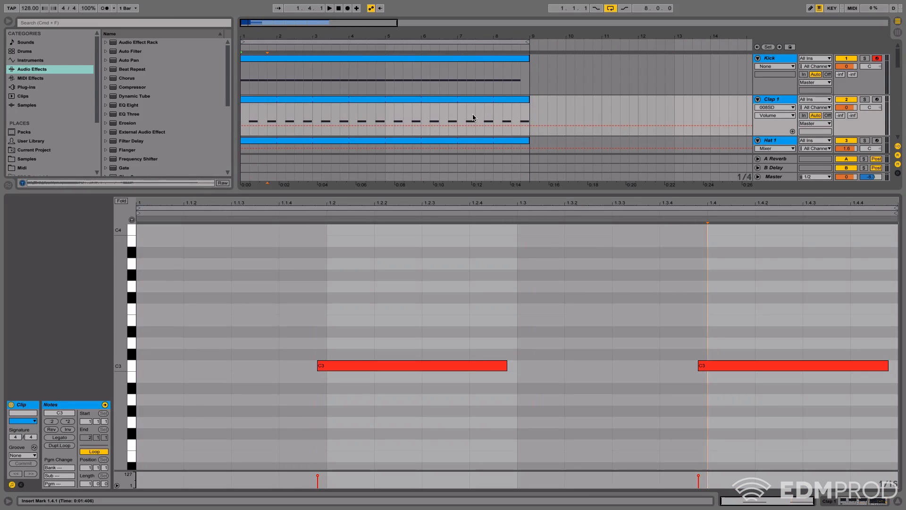
{"action": "left_click_drag", "start_coordinate": [350, 115], "coordinate": [387, 118]}
{"action": "key", "text": "super+e"}
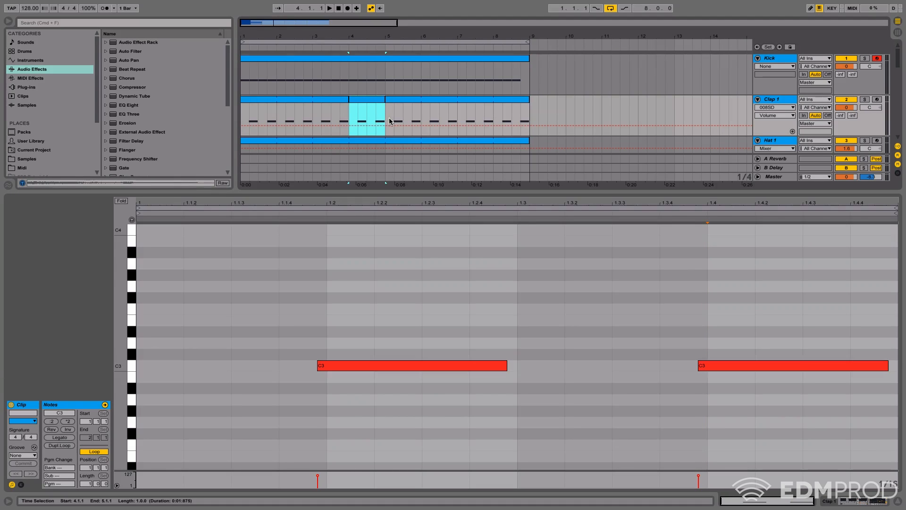
Step: Shorten the last C3 clap in bar 4 to about two sixteenths and audition a duplicate placed directly after it
{"action": "left_click", "coordinate": [703, 385]}
{"action": "left_click_drag", "start_coordinate": [887, 368], "coordinate": [811, 364]}
{"action": "key", "text": "super+d"}
{"action": "key", "text": "space"}
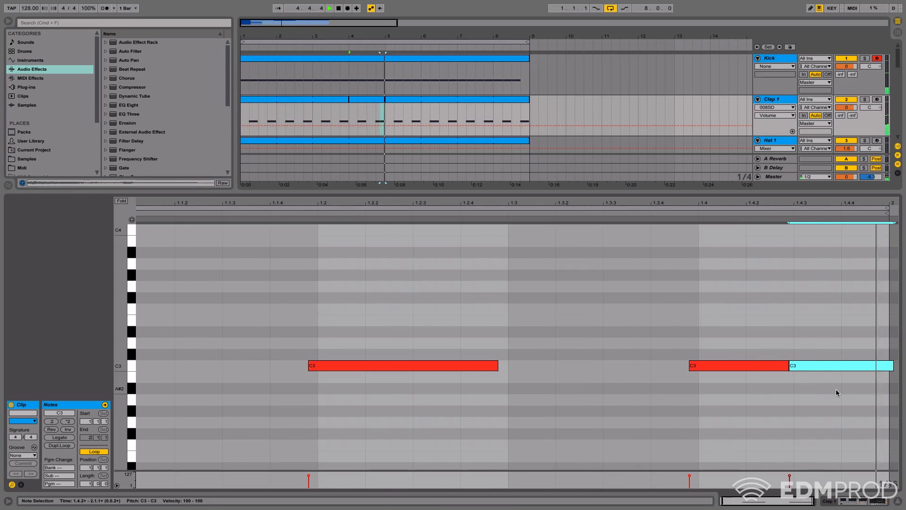
Step: Stop playback, remove the duplicated clap at the end of bar 4, and fine-tune the shortened clap's end
{"action": "key", "text": "space"}
{"action": "key", "text": "Delete"}
{"action": "left_click_drag", "start_coordinate": [788, 369], "coordinate": [793, 369]}
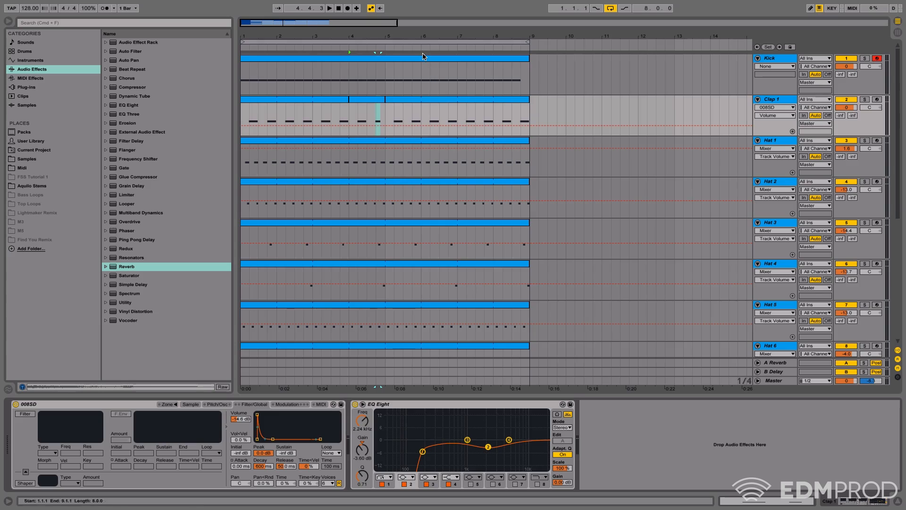
Step: Solo Hat 2 and Hat 3 in turn and audition each around bar 4
{"action": "key", "text": "minus"}
{"action": "left_click_drag", "start_coordinate": [340, 47], "coordinate": [362, 39]}
{"action": "left_click", "coordinate": [340, 140]}
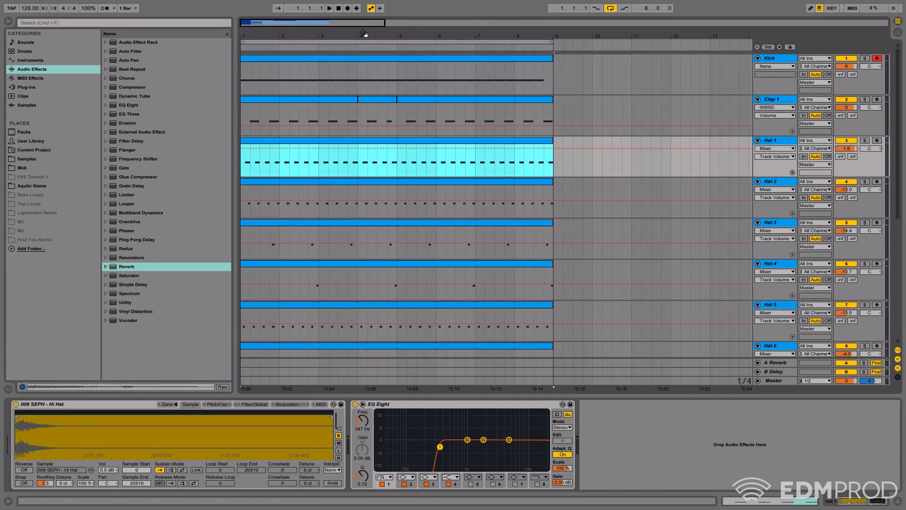
{"action": "scroll", "coordinate": [389, 151], "scroll_direction": "down", "scroll_amount": 3}
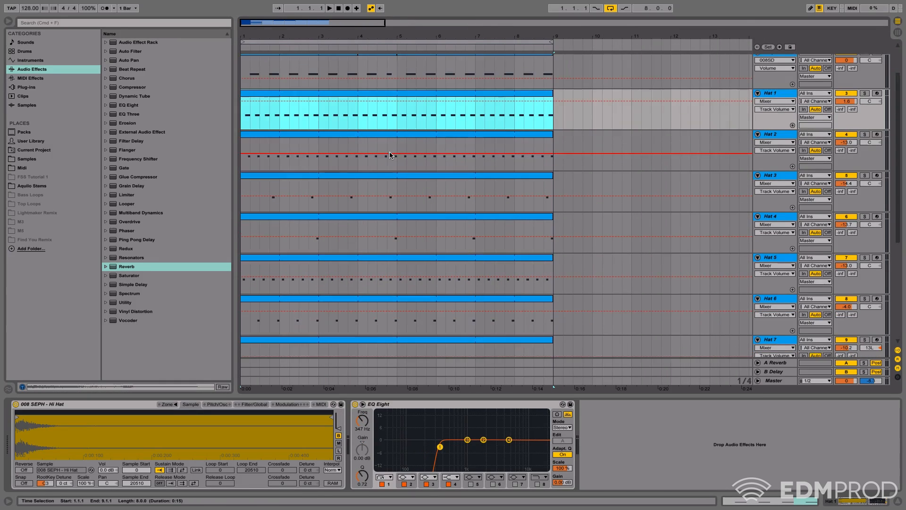
{"action": "left_click", "coordinate": [864, 134]}
{"action": "left_click", "coordinate": [372, 45]}
{"action": "key", "text": "space"}
{"action": "left_click", "coordinate": [865, 175]}
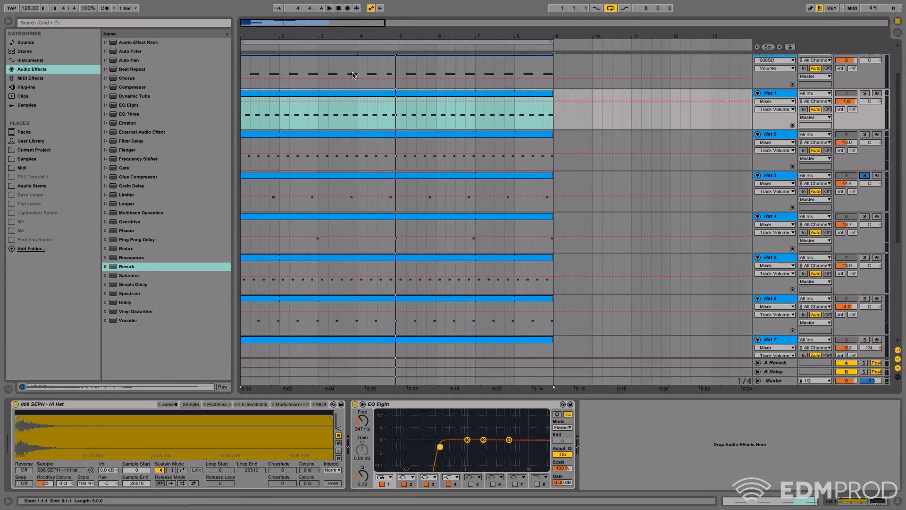
{"action": "left_click", "coordinate": [376, 49]}
{"action": "key", "text": "space"}
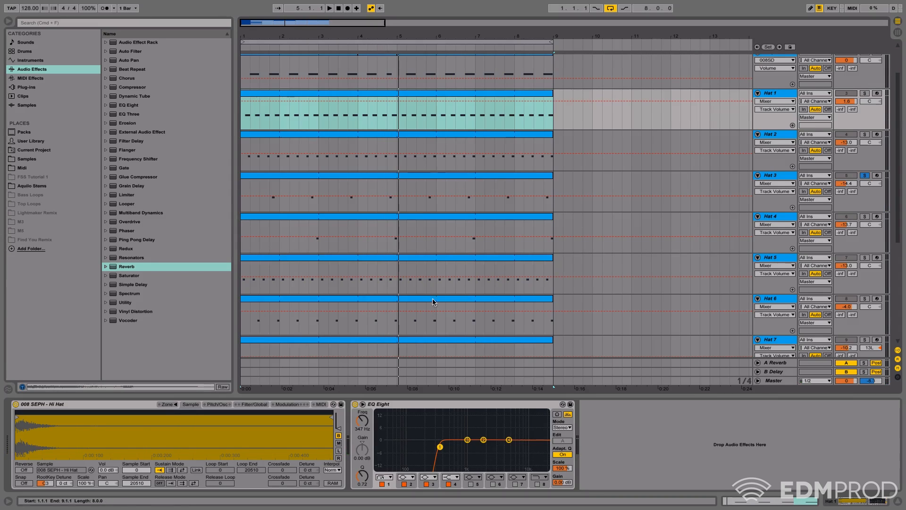
Step: Split the Hat 3 clip at both ends of bar 4
{"action": "left_click", "coordinate": [396, 183]}
{"action": "left_click_drag", "start_coordinate": [359, 201], "coordinate": [398, 208]}
{"action": "key", "text": "super+e"}
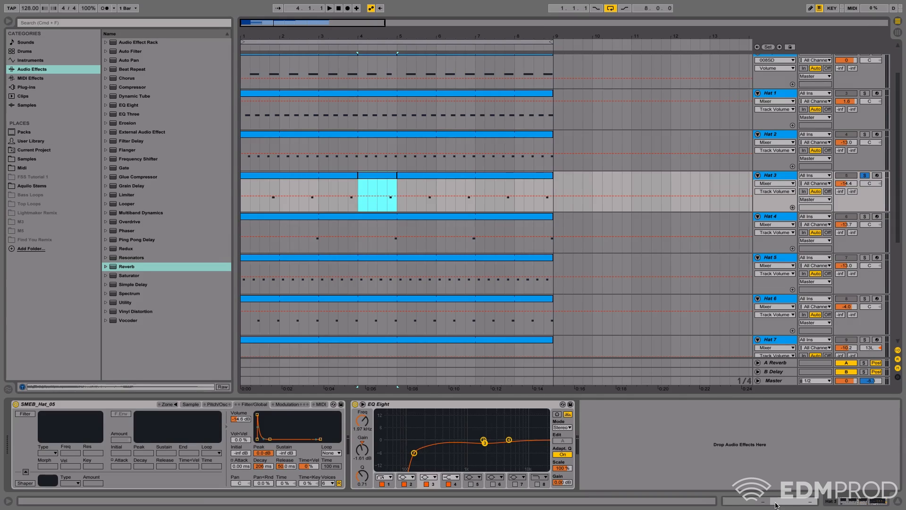
Step: Add sixteenth-note C3 hats at 2.3.1, 2.3.2, 2.3.3 and 2.3.4 in Hat 3's bar 4 clip and audition the roll
{"action": "left_click", "coordinate": [790, 499]}
{"action": "double_click", "coordinate": [769, 366]}
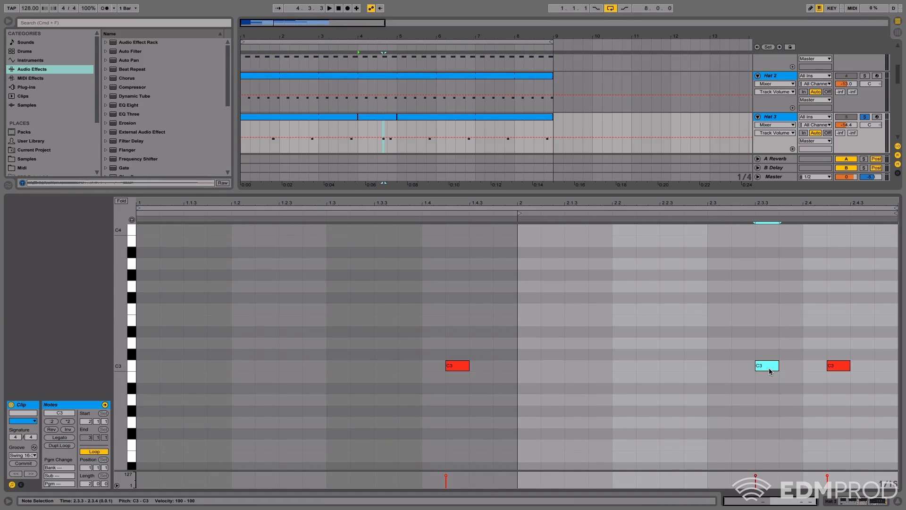
{"action": "left_click_drag", "start_coordinate": [769, 367], "coordinate": [720, 367]}
{"action": "key", "text": "space"}
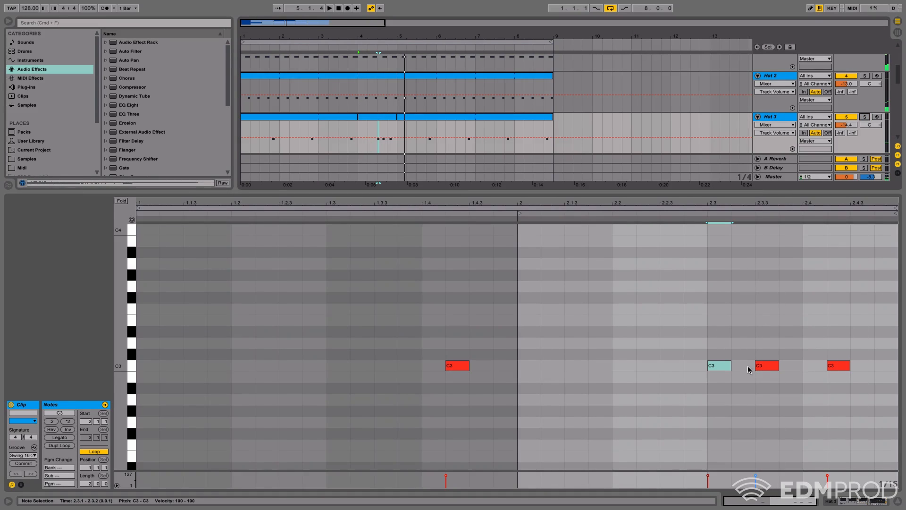
{"action": "double_click", "coordinate": [746, 368]}
{"action": "double_click", "coordinate": [789, 369]}
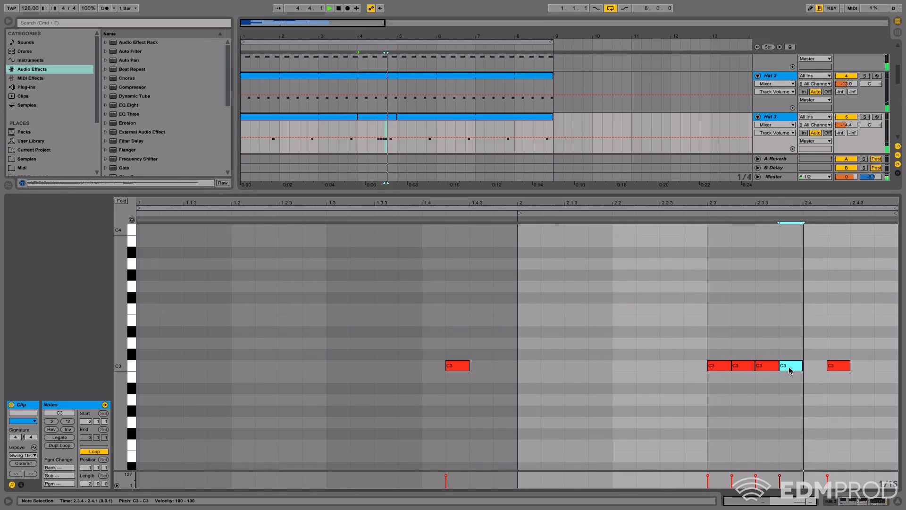
{"action": "key", "text": "space"}
Step: Audition the arrangement from the start and duplicate Hat 3's bars 1–4 over bars 5–8
{"action": "left_click", "coordinate": [897, 503]}
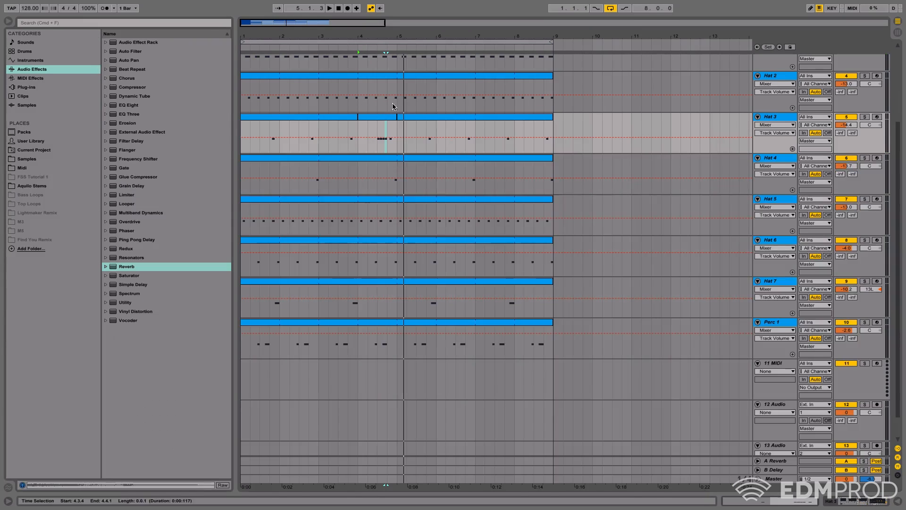
{"action": "left_click", "coordinate": [339, 8]}
{"action": "left_click", "coordinate": [330, 9]}
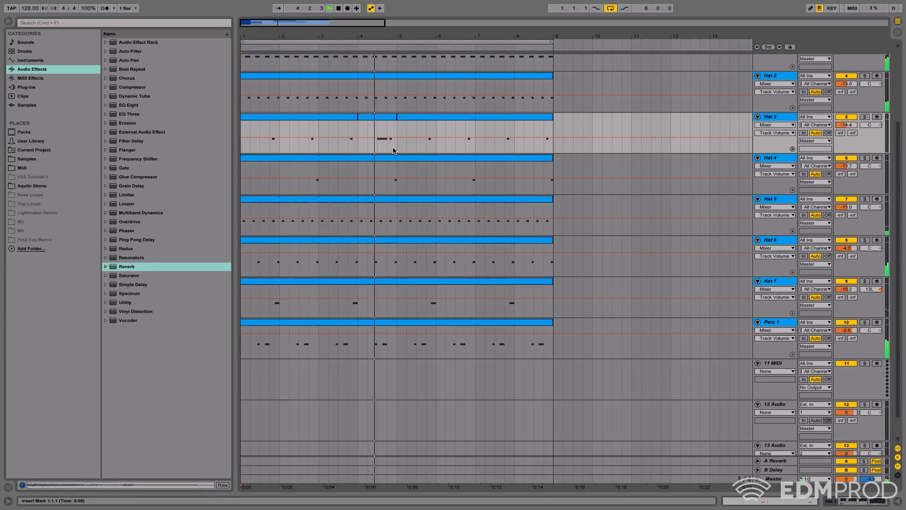
{"action": "left_click_drag", "start_coordinate": [396, 147], "coordinate": [142, 128]}
{"action": "key", "text": "super+d"}
{"action": "key", "text": "space"}
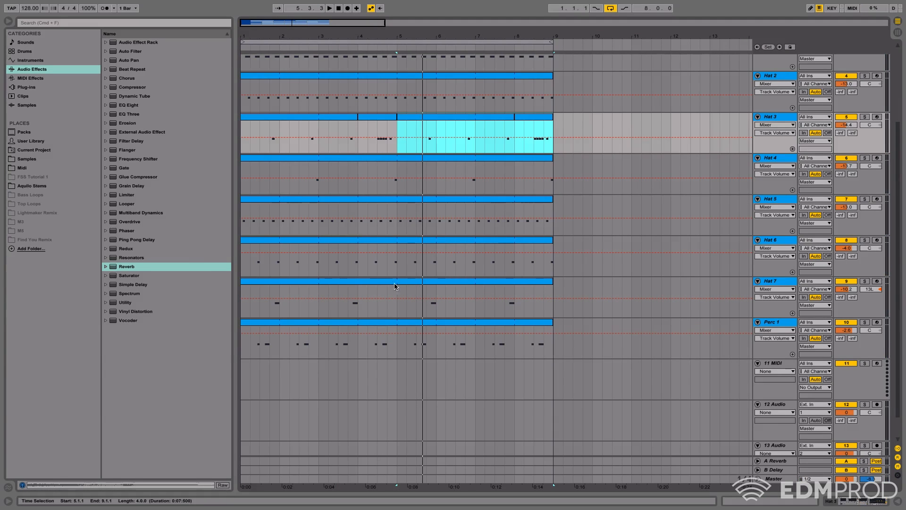
Step: Fold the Clap 1, Hat 1 to Hat 7 and Perc 1 tracks in the arrangement
{"action": "scroll", "coordinate": [461, 360], "scroll_direction": "up", "scroll_amount": 1}
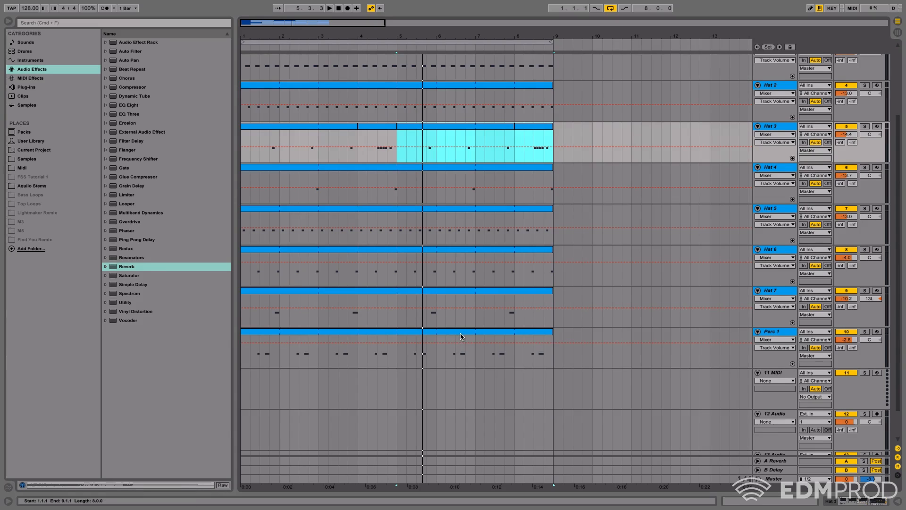
{"action": "scroll", "coordinate": [461, 331], "scroll_direction": "up", "scroll_amount": 5}
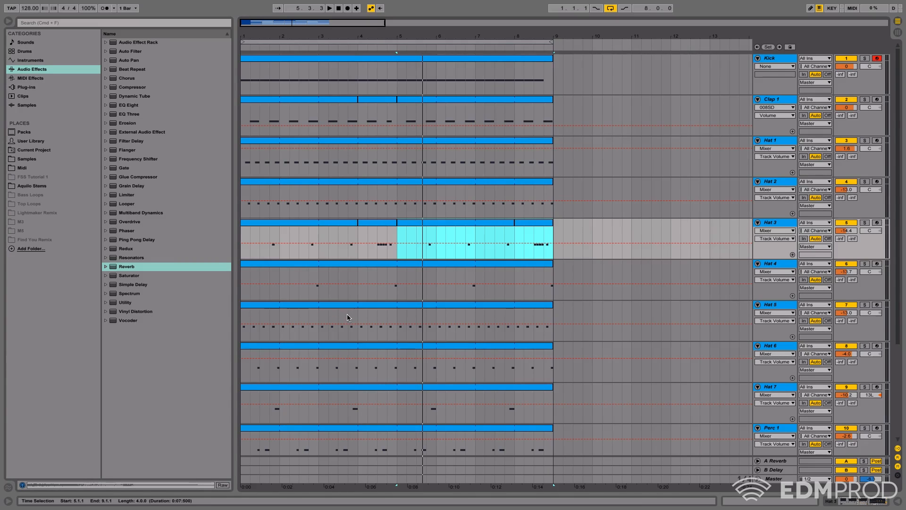
{"action": "scroll", "coordinate": [347, 313], "scroll_direction": "down", "scroll_amount": 2}
{"action": "scroll", "coordinate": [348, 313], "scroll_direction": "up", "scroll_amount": 2}
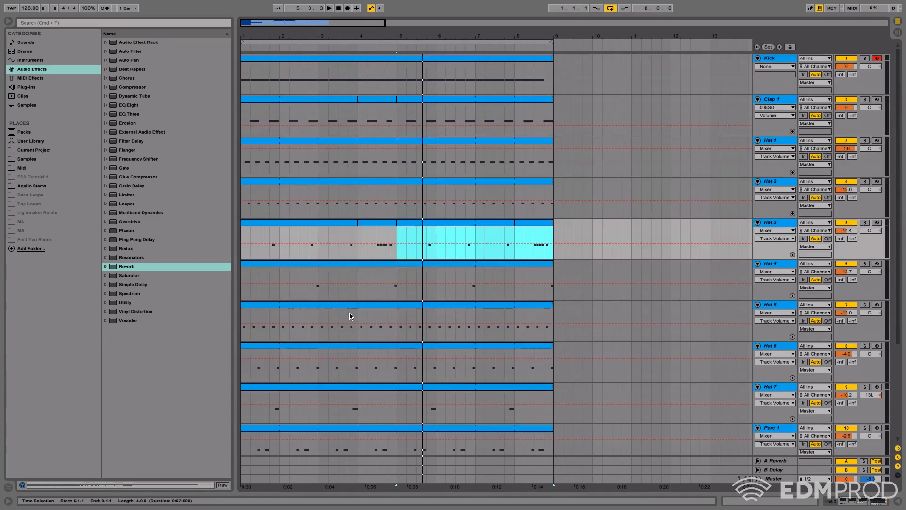
{"action": "left_click", "coordinate": [757, 223]}
{"action": "left_click", "coordinate": [757, 181]}
{"action": "left_click", "coordinate": [757, 140]}
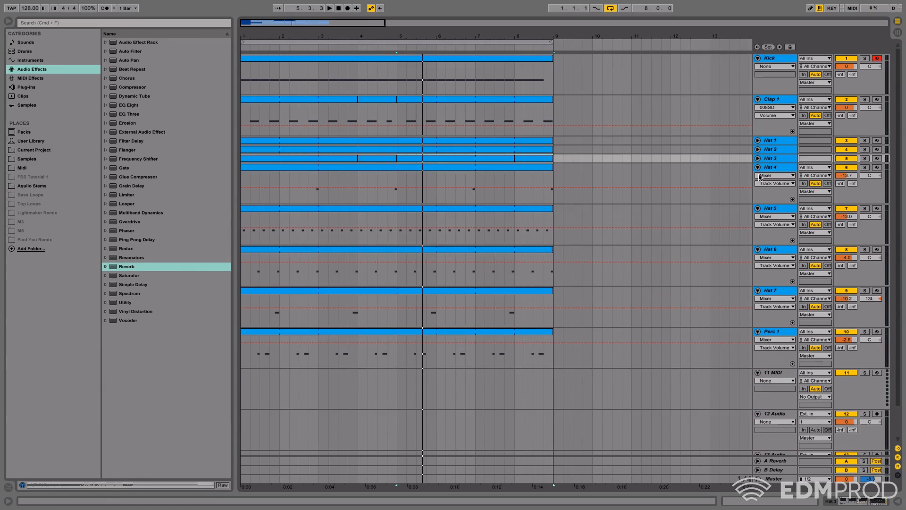
{"action": "left_click", "coordinate": [757, 167]}
{"action": "left_click", "coordinate": [758, 176]}
{"action": "left_click", "coordinate": [758, 185]}
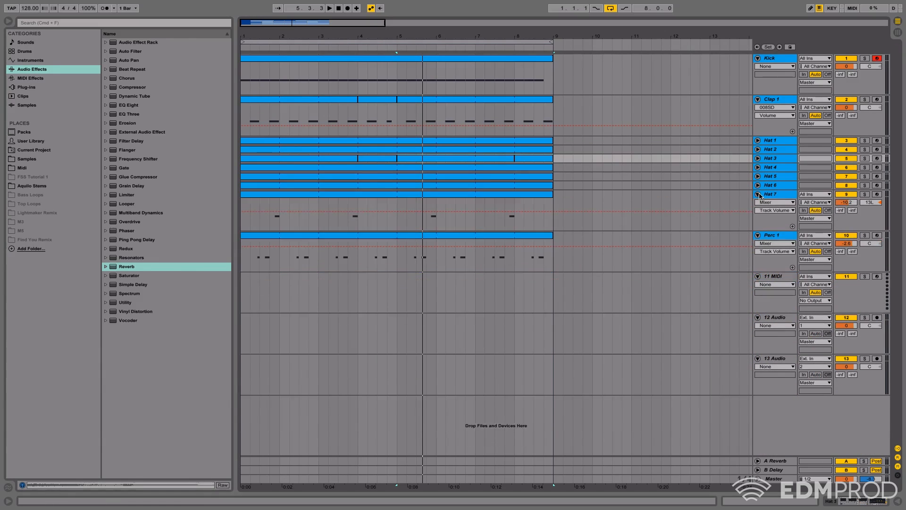
{"action": "left_click", "coordinate": [758, 194]}
{"action": "left_click", "coordinate": [757, 202]}
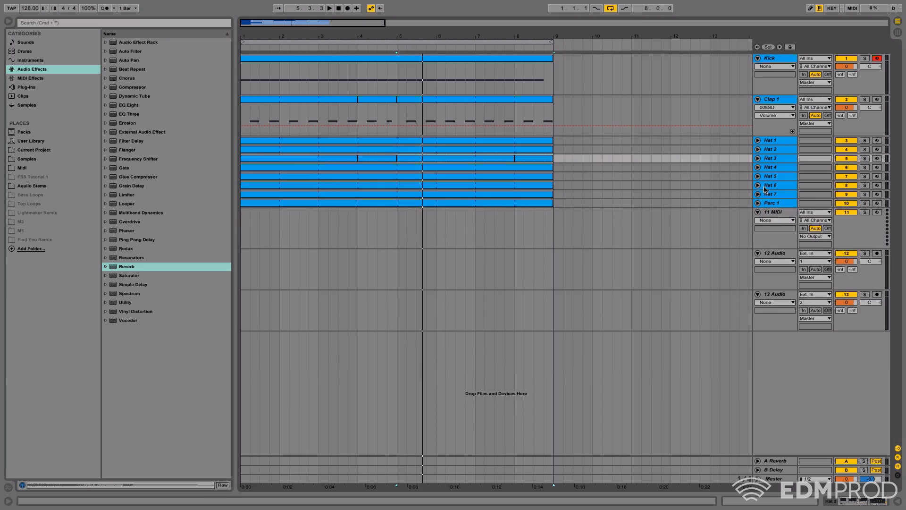
{"action": "left_click", "coordinate": [758, 100]}
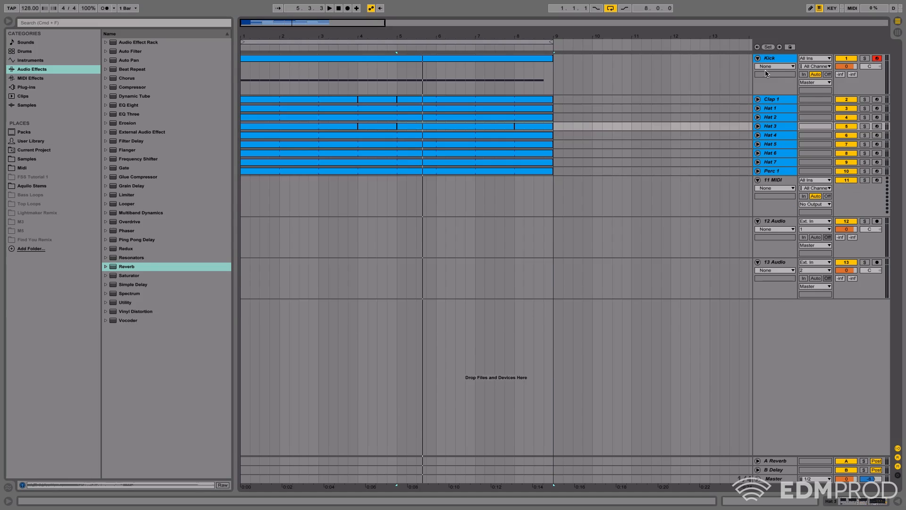
Step: Duplicate the Clap 1 track and rename the copy Clap 2
{"action": "left_click", "coordinate": [514, 198]}
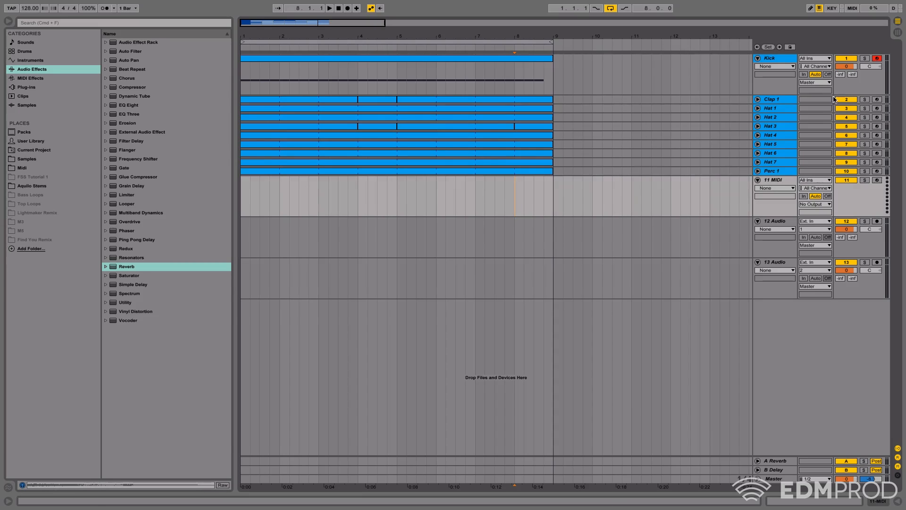
{"action": "left_click", "coordinate": [776, 101]}
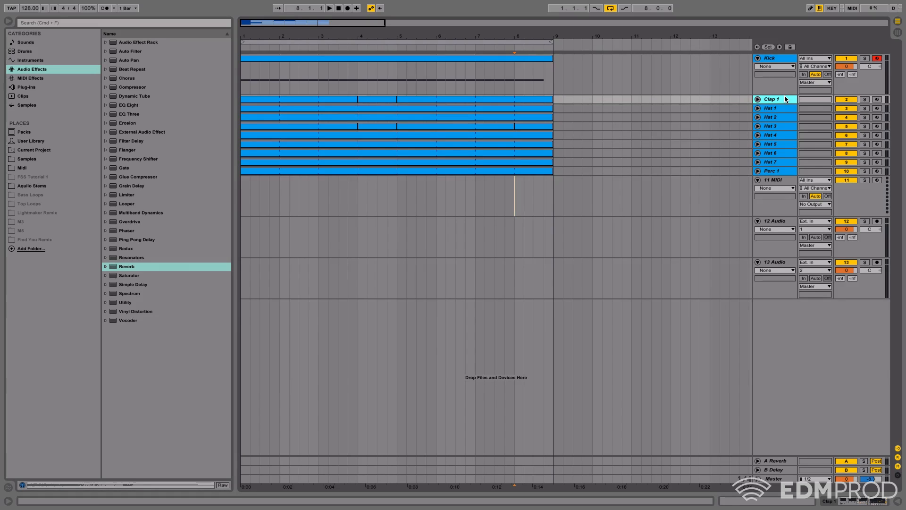
{"action": "key", "text": "super+d"}
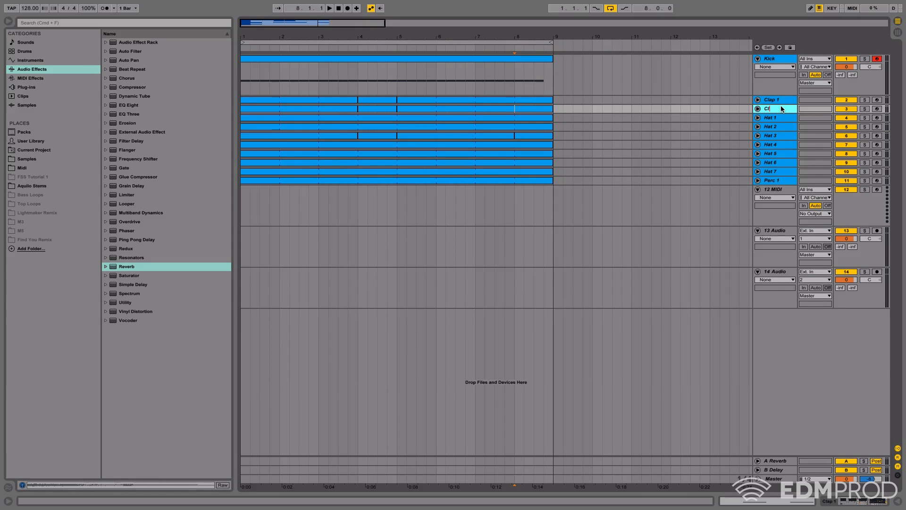
Step: Search the sample library for "sd" and replace Clap 2's sampler sound with 024SD.WAV
{"action": "left_click", "coordinate": [880, 502]}
{"action": "left_click", "coordinate": [57, 22]}
{"action": "type", "text": "s"}
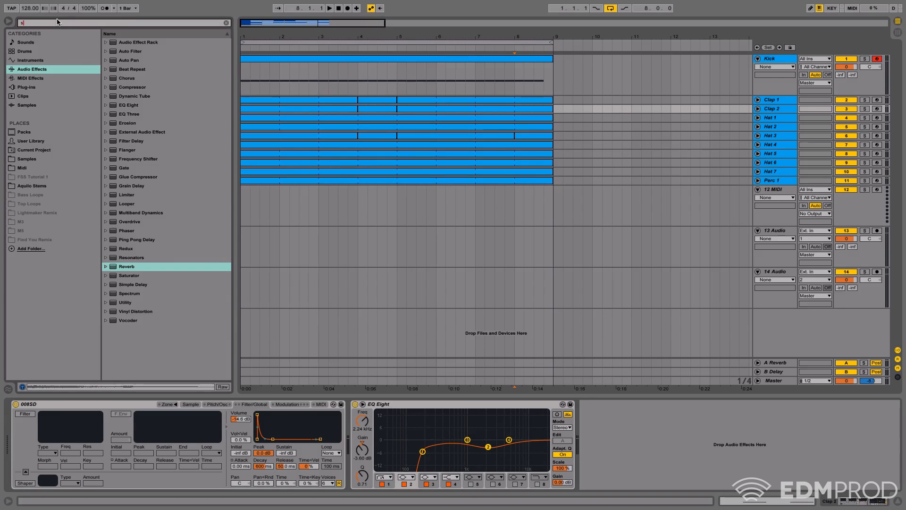
{"action": "type", "text": "d"}
{"action": "left_click", "coordinate": [47, 114]}
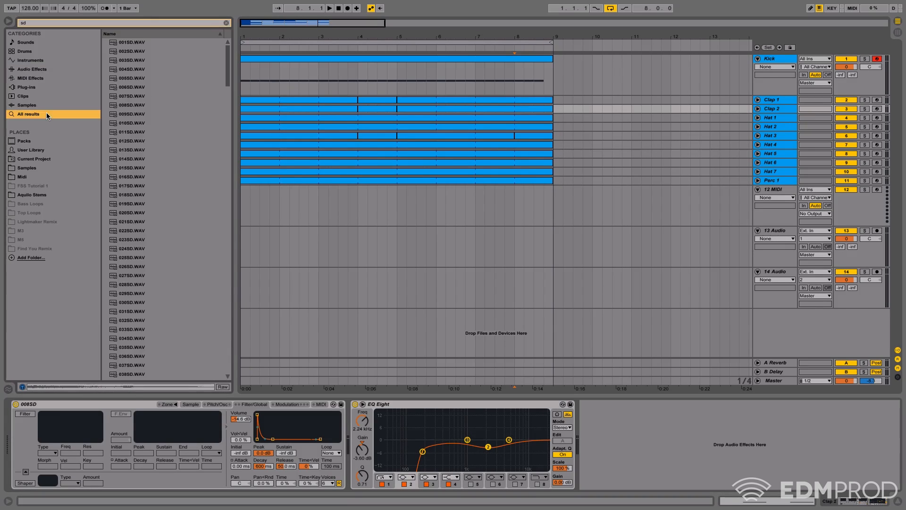
{"action": "left_click", "coordinate": [159, 249]}
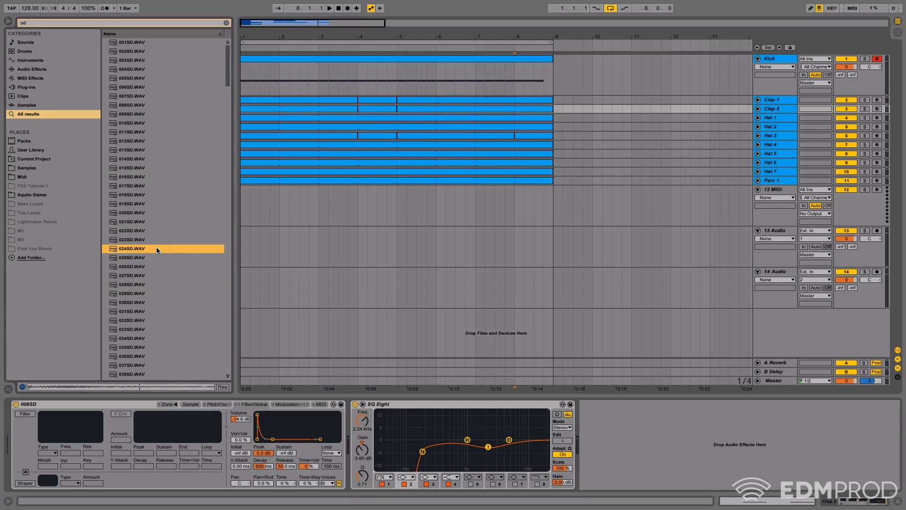
{"action": "left_click_drag", "start_coordinate": [208, 353], "coordinate": [196, 425]}
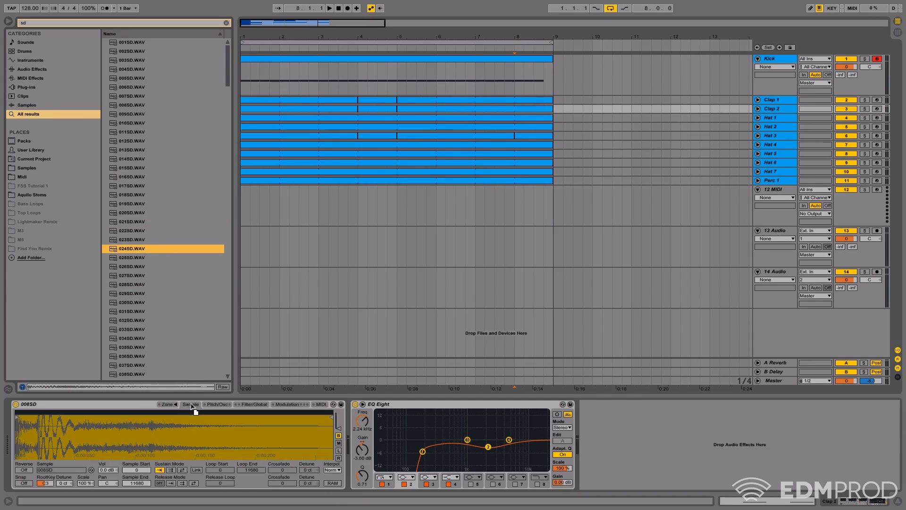
Step: Delete the beat-two C3 clap from Clap 2's clip covering bars 5–8
{"action": "left_click", "coordinate": [770, 112]}
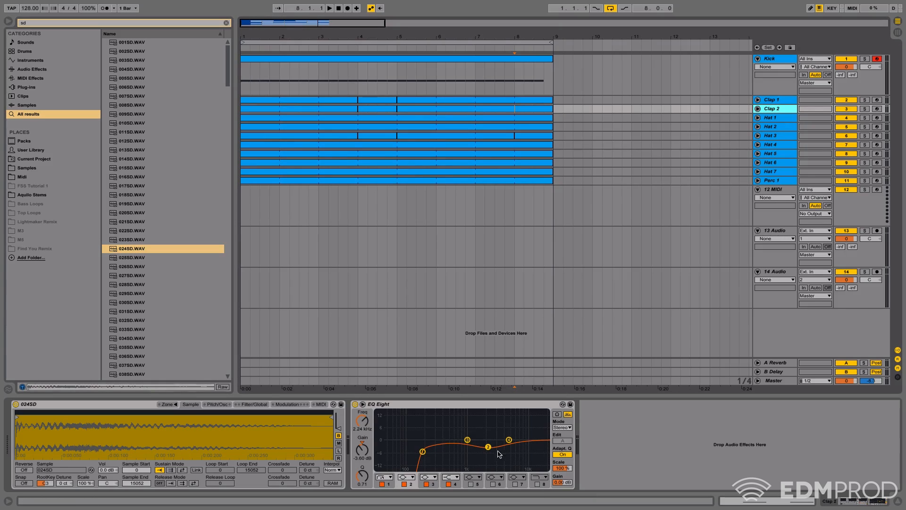
{"action": "left_click", "coordinate": [782, 502]}
{"action": "left_click_drag", "start_coordinate": [368, 301], "coordinate": [549, 412]}
{"action": "key", "text": "Delete"}
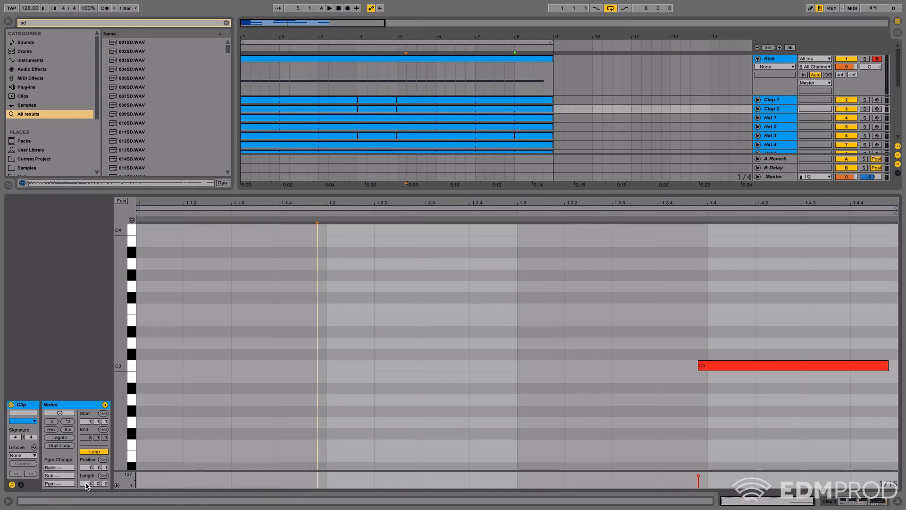
Step: Extend that Clap 2 clip's loop to two bars, move its remaining clap to around beat 2.4, and audition it with the track unfolded
{"action": "key", "text": "minus"}
{"action": "left_click_drag", "start_coordinate": [485, 366], "coordinate": [870, 366]}
{"action": "key", "text": "space"}
{"action": "left_click", "coordinate": [870, 504]}
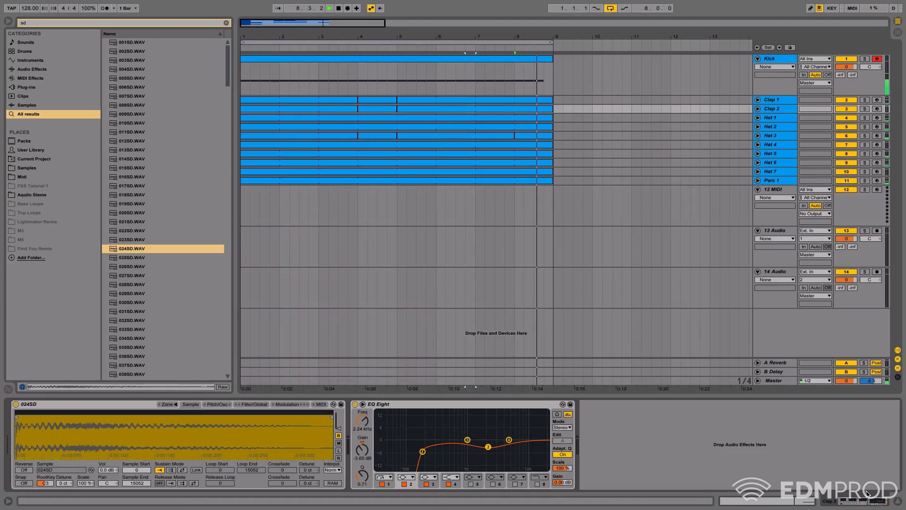
{"action": "left_click", "coordinate": [758, 108]}
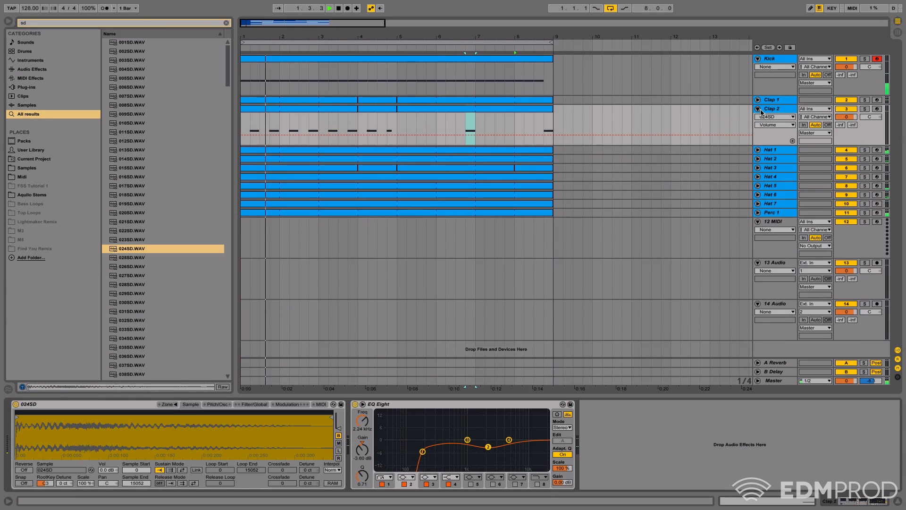
Step: Replace Clap 2's clips over bars 1–4 with a copy of its bars 5–8 clip and audition the result
{"action": "left_click", "coordinate": [416, 110]}
{"action": "key", "text": "space"}
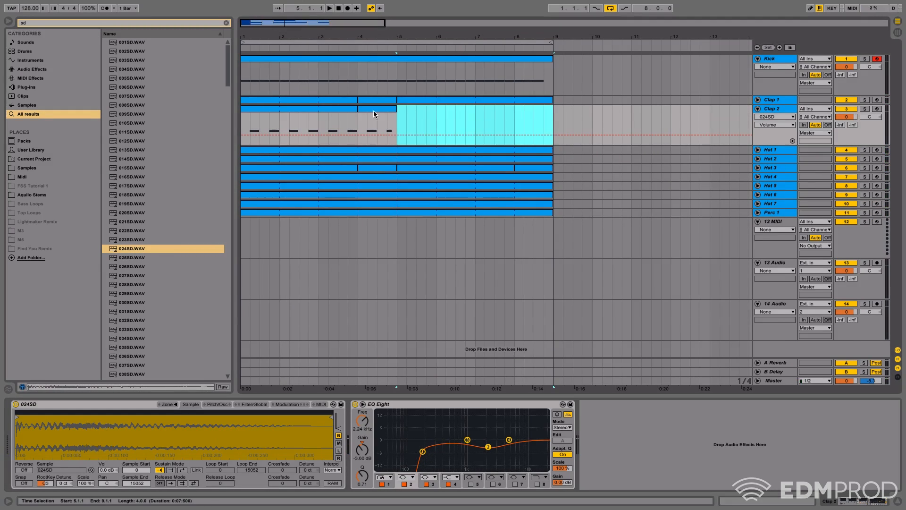
{"action": "left_click", "coordinate": [371, 110]}
{"action": "left_click", "coordinate": [420, 109]}
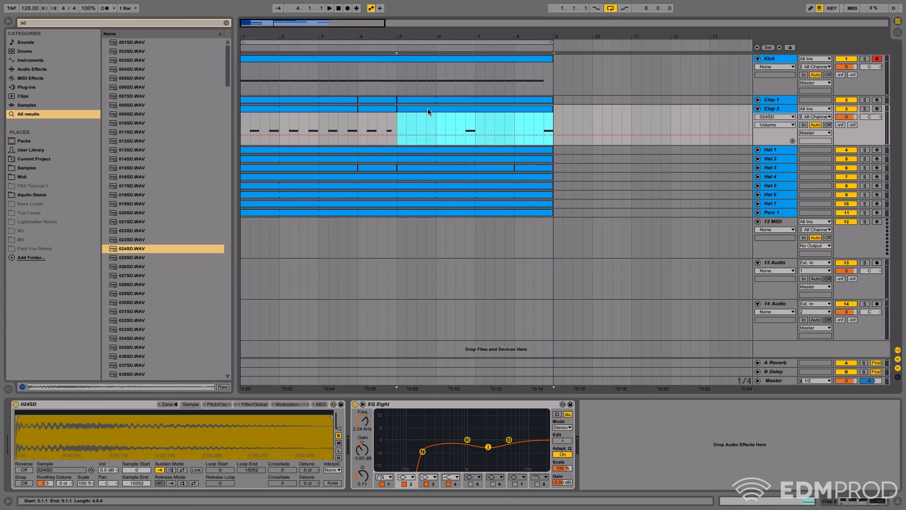
{"action": "left_click", "coordinate": [243, 127]}
{"action": "key", "text": "space"}
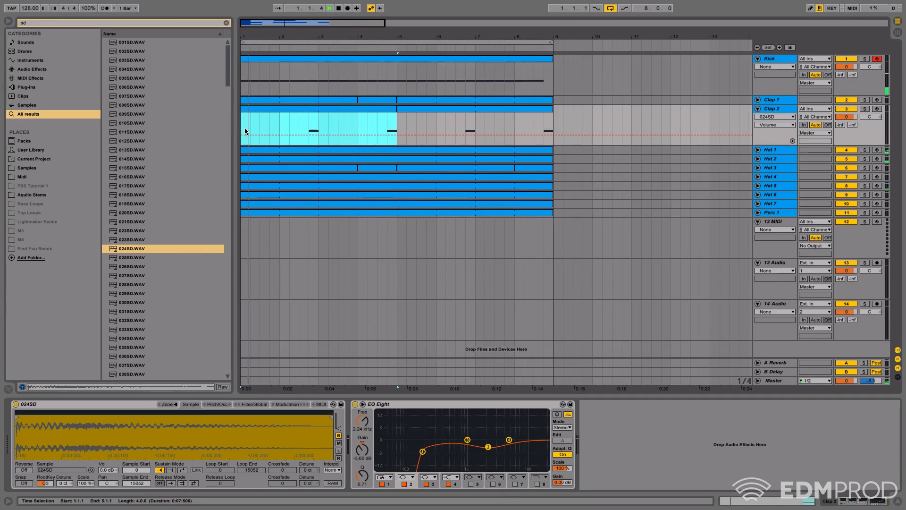
{"action": "left_click", "coordinate": [253, 404]}
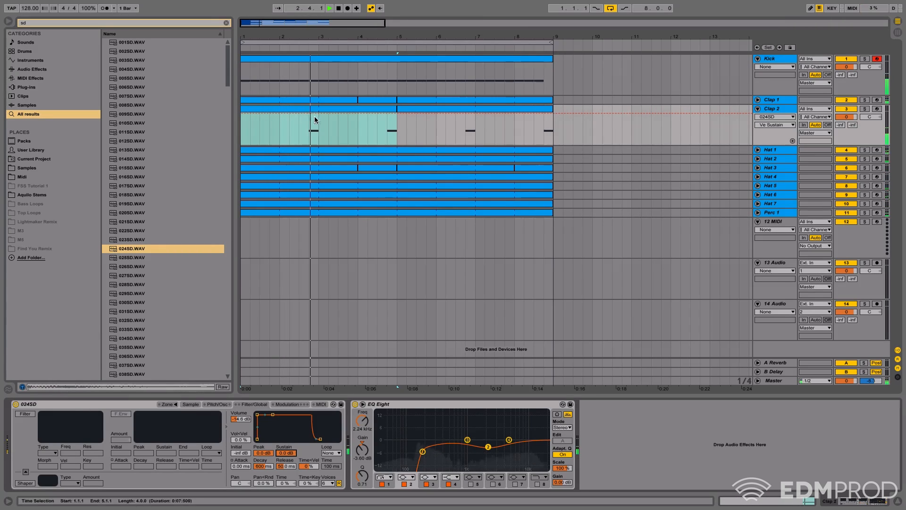
{"action": "left_click", "coordinate": [339, 8]}
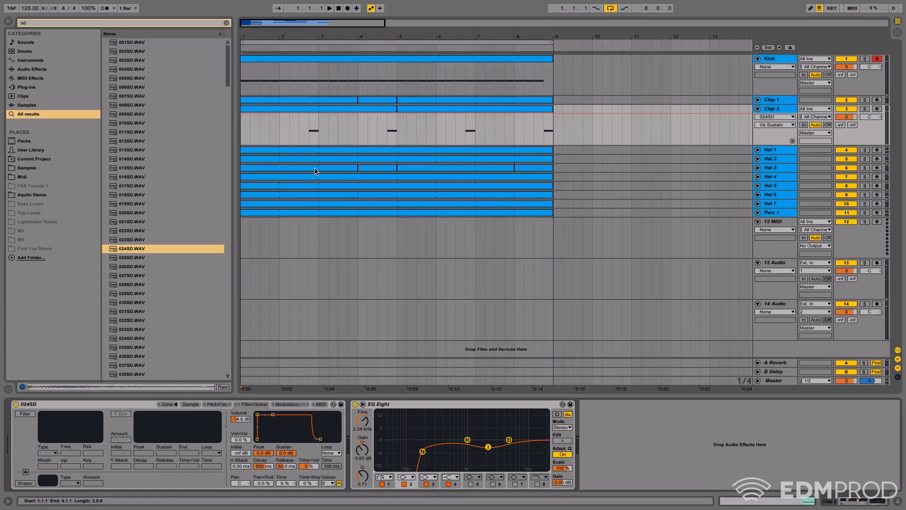
Step: Reverse the 024SD sample in Clap 2's sampler and move its sample start to 2007
{"action": "left_click", "coordinate": [324, 110]}
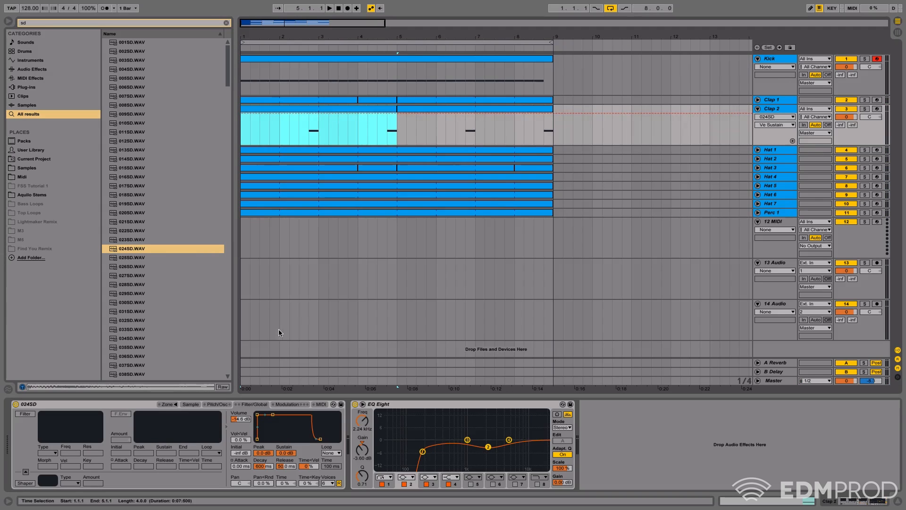
{"action": "left_click", "coordinate": [191, 404]}
{"action": "left_click", "coordinate": [24, 469]}
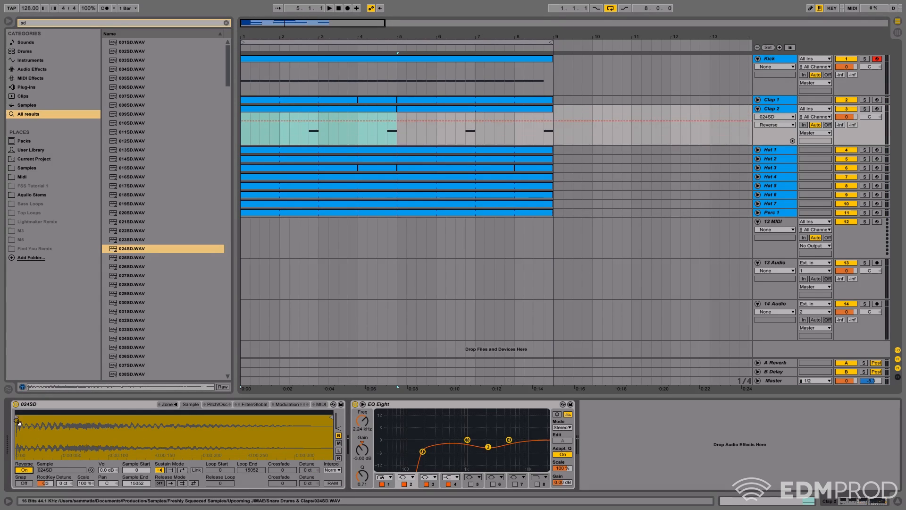
{"action": "left_click_drag", "start_coordinate": [18, 417], "coordinate": [58, 417]}
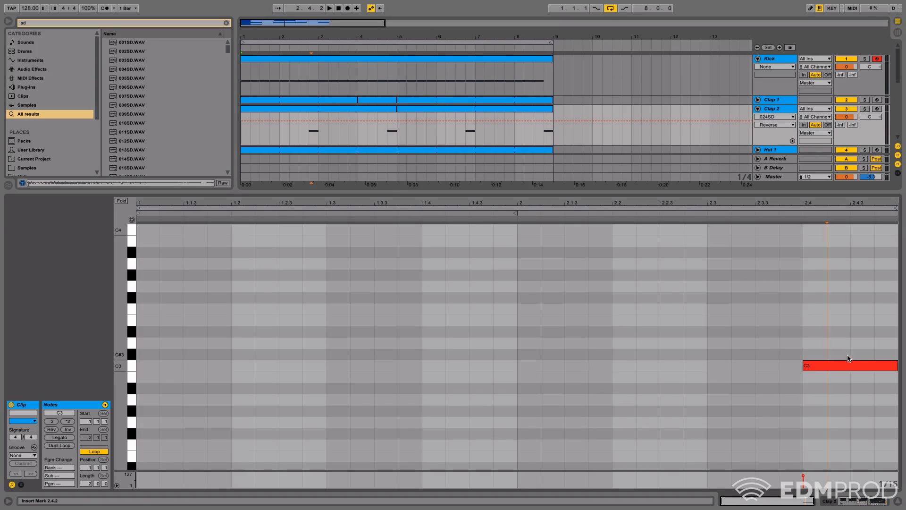
Step: Shift Clap 2's clap to 2.3.3 as an eighth note and trim the reversed sample to start at 2988 and end at 14115
{"action": "left_click_drag", "start_coordinate": [850, 365], "coordinate": [803, 366]}
{"action": "key", "text": "space"}
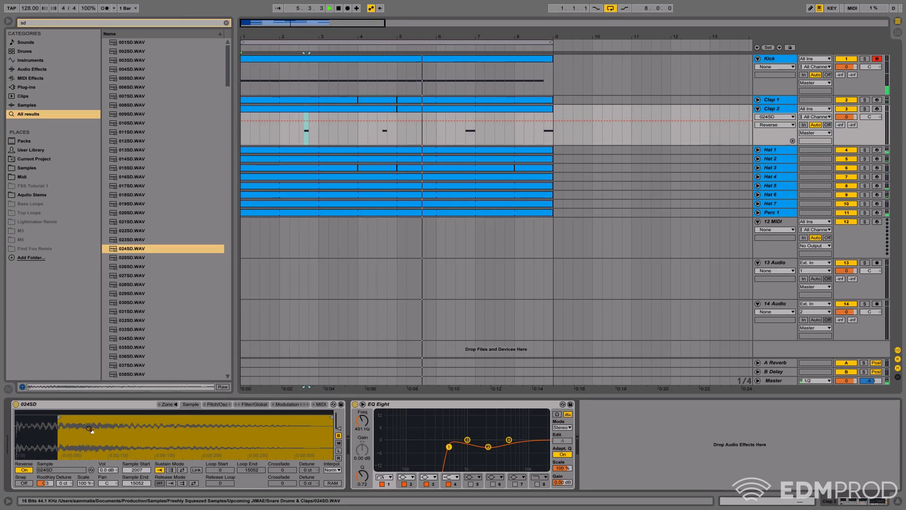
{"action": "mouse_move", "coordinate": [60, 417]}
{"action": "left_mouse_down"}
{"action": "mouse_move", "coordinate": [33, 418]}
{"action": "mouse_move", "coordinate": [82, 419]}
{"action": "left_mouse_up"}
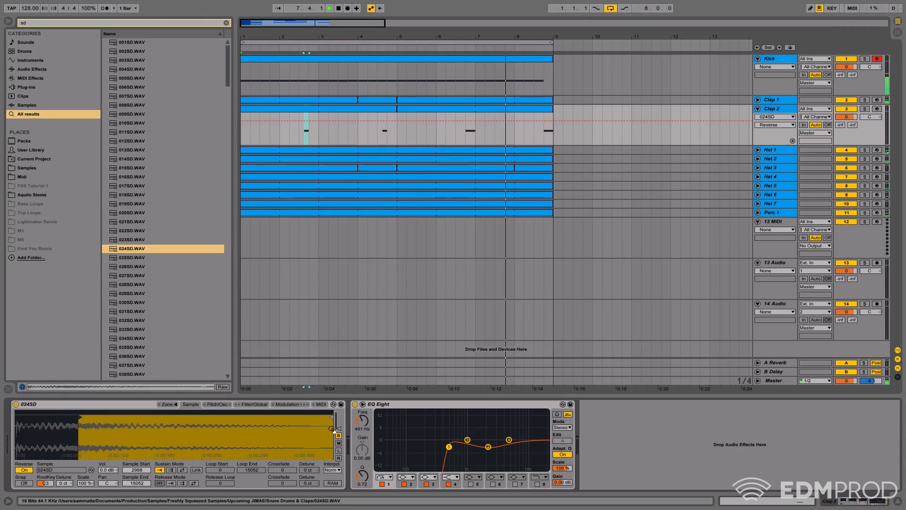
{"action": "left_click_drag", "start_coordinate": [333, 417], "coordinate": [309, 418]}
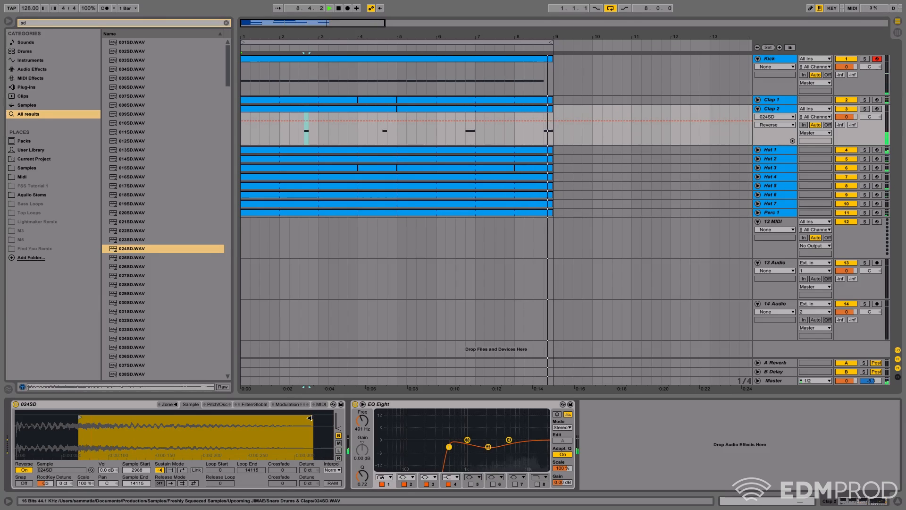
Step: Duplicate Clap 2's edited bars 1–4 clip over bars 5–8 and hide the detail view
{"action": "left_click", "coordinate": [375, 111]}
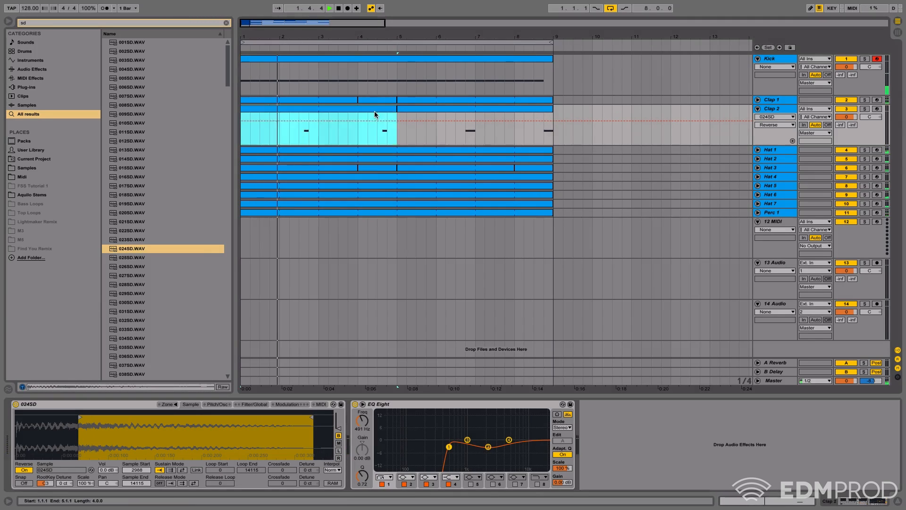
{"action": "key", "text": "ctrl+d"}
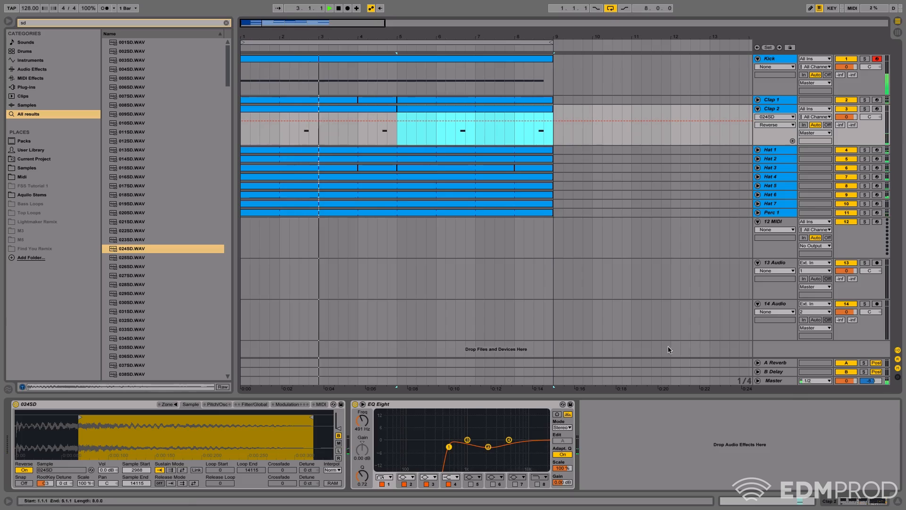
{"action": "key", "text": "ctrl+alt+l"}
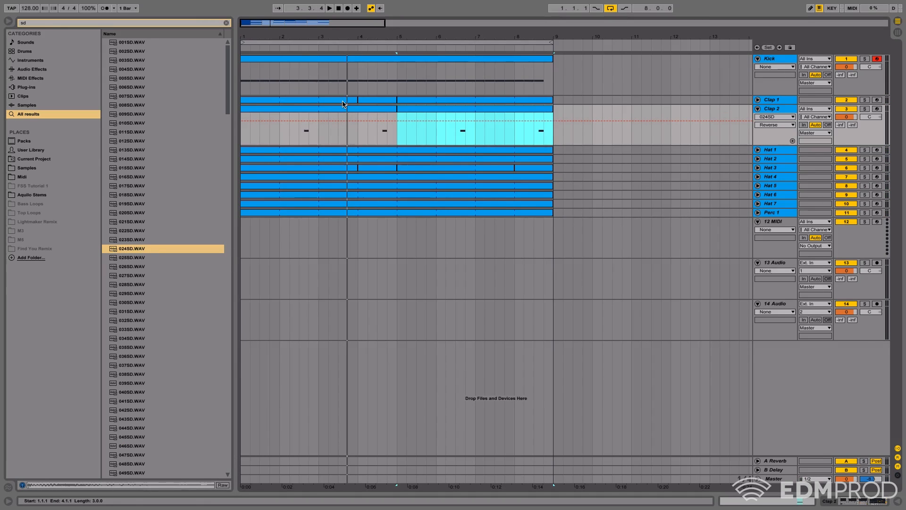
{"action": "left_click_drag", "start_coordinate": [321, 76], "coordinate": [175, 211]}
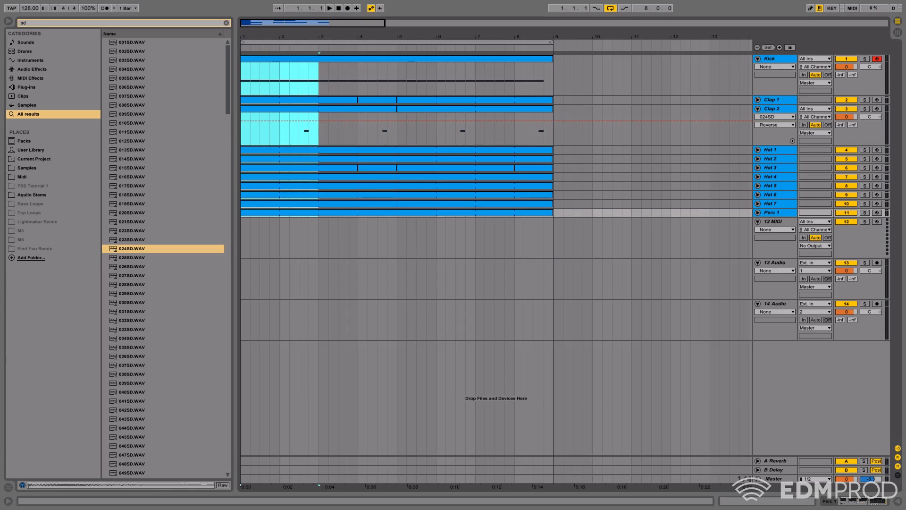
Step: Duplicate the Clap 2 track and select the copy's clip over bars 1–4
{"action": "left_click", "coordinate": [783, 108]}
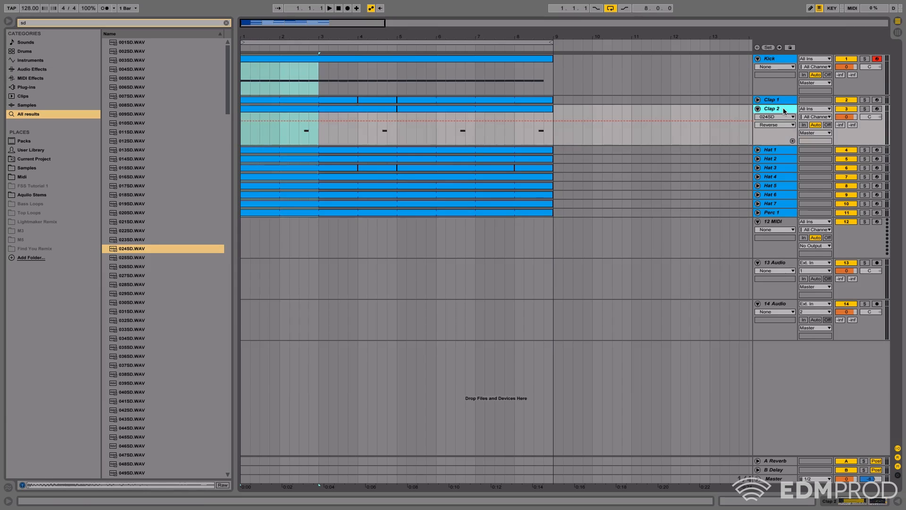
{"action": "key", "text": "ctrl+d"}
{"action": "left_click", "coordinate": [343, 151]}
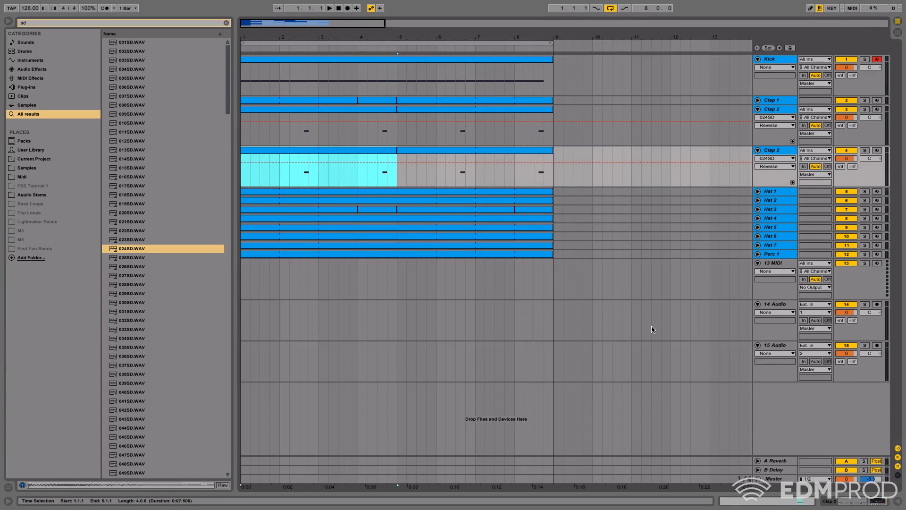
Step: In the duplicate track's bars 1–4 clip, delete the bar-two clap and make the bar-four clap fill beat 4.4
{"action": "left_click", "coordinate": [764, 501]}
{"action": "left_click_drag", "start_coordinate": [494, 271], "coordinate": [340, 143]}
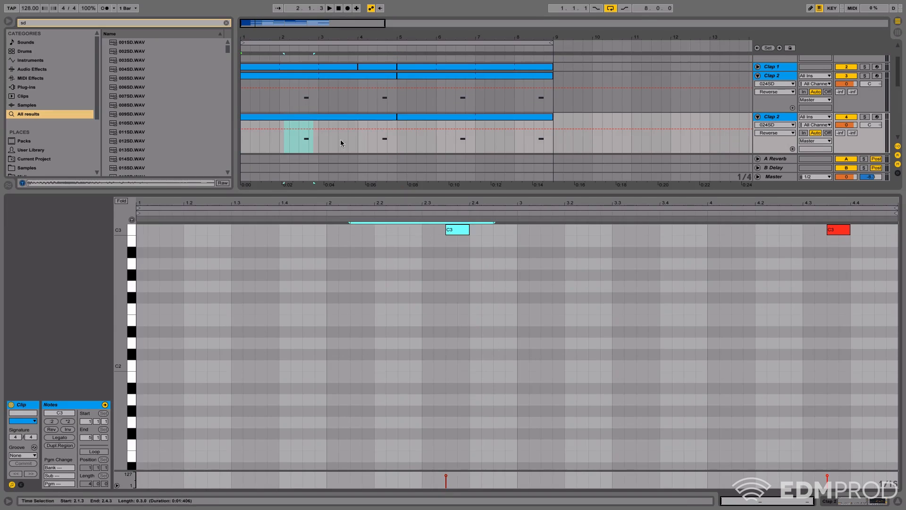
{"action": "key", "text": "Delete"}
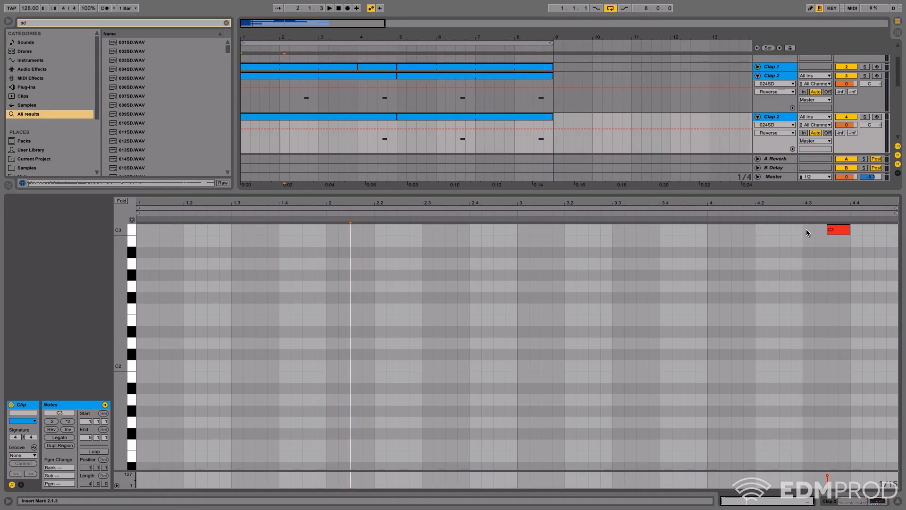
{"action": "left_click_drag", "start_coordinate": [847, 231], "coordinate": [898, 231]}
Step: Duplicate the copied track's bars 1–4 clip over bars 5–8 and play the loop
{"action": "left_click", "coordinate": [865, 504]}
{"action": "left_click", "coordinate": [476, 132]}
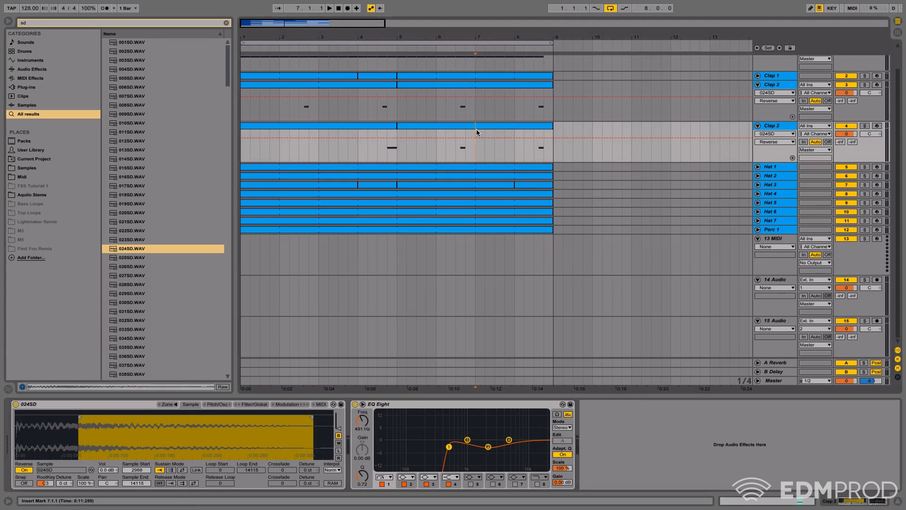
{"action": "left_click", "coordinate": [474, 126]}
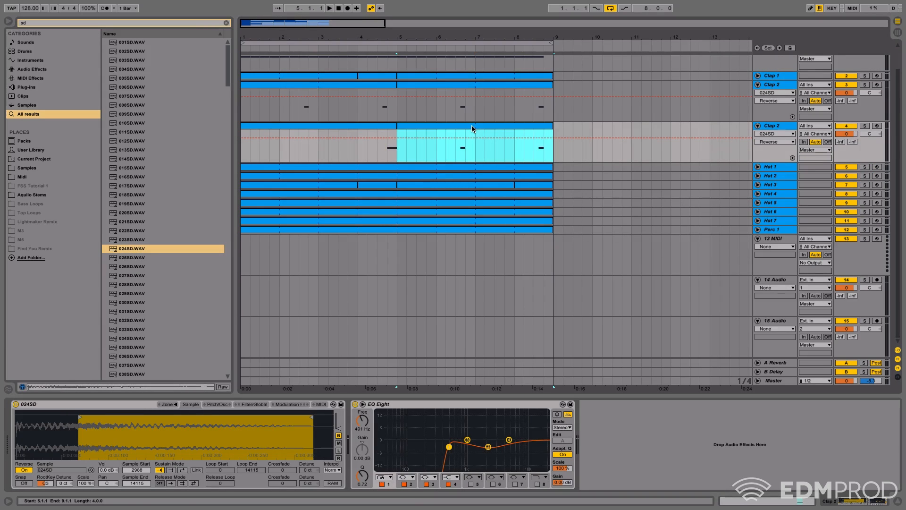
{"action": "left_click", "coordinate": [357, 126]}
{"action": "key", "text": "ctrl+d"}
{"action": "key", "text": "space"}
Step: Audition library snares, replace the duplicate track's sampler sound with 008SD.WAV, and set its sample start to 813
{"action": "left_click", "coordinate": [150, 150]}
{"action": "left_click", "coordinate": [153, 122]}
{"action": "left_click", "coordinate": [157, 114]}
{"action": "left_click", "coordinate": [161, 105]}
{"action": "left_click_drag", "start_coordinate": [161, 106], "coordinate": [155, 430]}
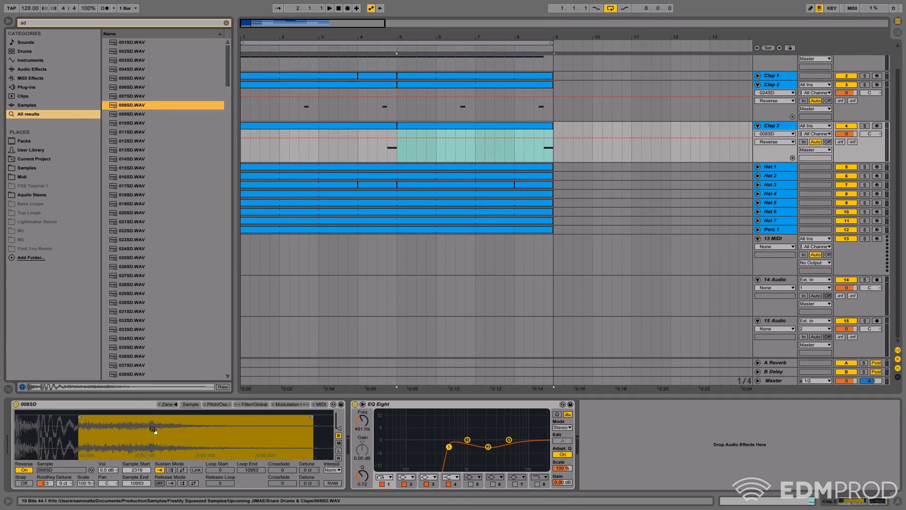
{"action": "left_click_drag", "start_coordinate": [86, 421], "coordinate": [43, 421]}
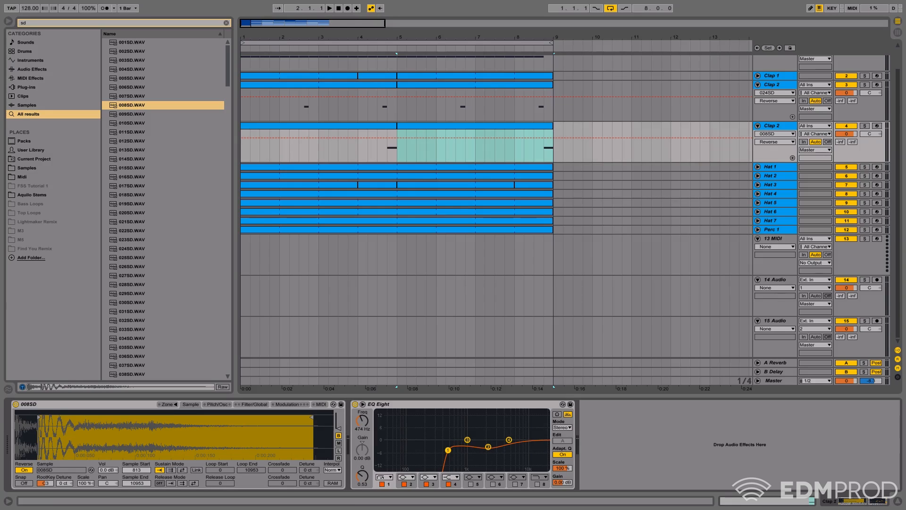
Step: Clear the library search and insert a Reverb audio effect before the duplicate track's EQ Eight
{"action": "left_click", "coordinate": [41, 69]}
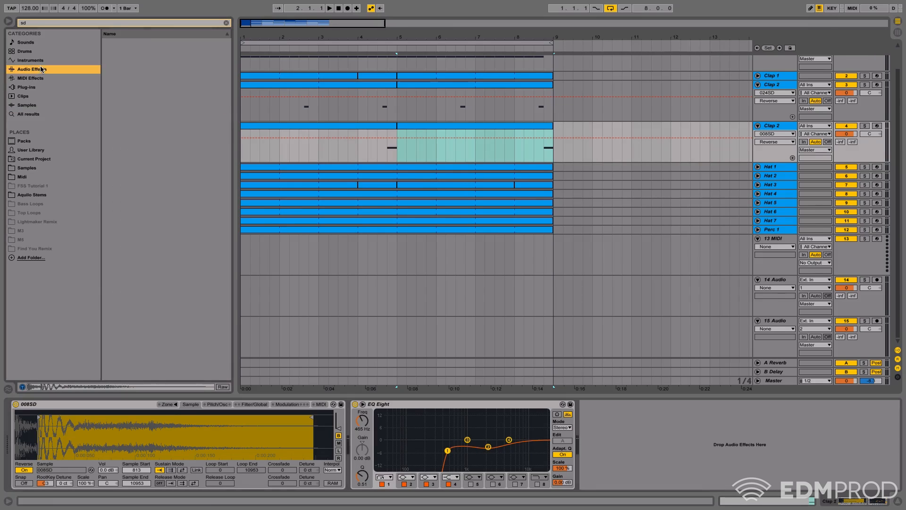
{"action": "left_click", "coordinate": [226, 23]}
{"action": "left_click_drag", "start_coordinate": [132, 268], "coordinate": [364, 439]}
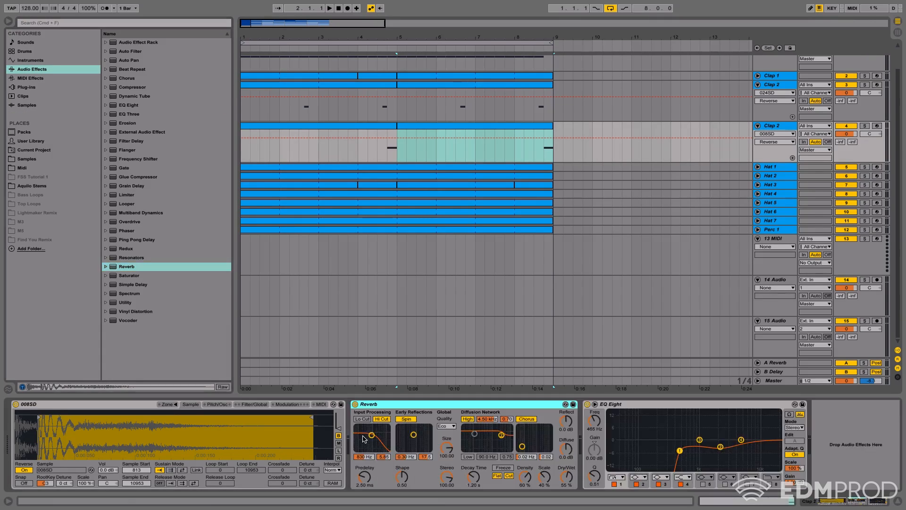
Step: In the Reverb, turn off Hi Cut, enable Lo Cut at 2.77 kHz, and set decay time to 3.02 s and dry/wet to 37%
{"action": "left_click", "coordinate": [388, 419]}
{"action": "left_click", "coordinate": [363, 418]}
{"action": "left_click_drag", "start_coordinate": [474, 475], "coordinate": [474, 452]}
{"action": "left_click", "coordinate": [257, 404]}
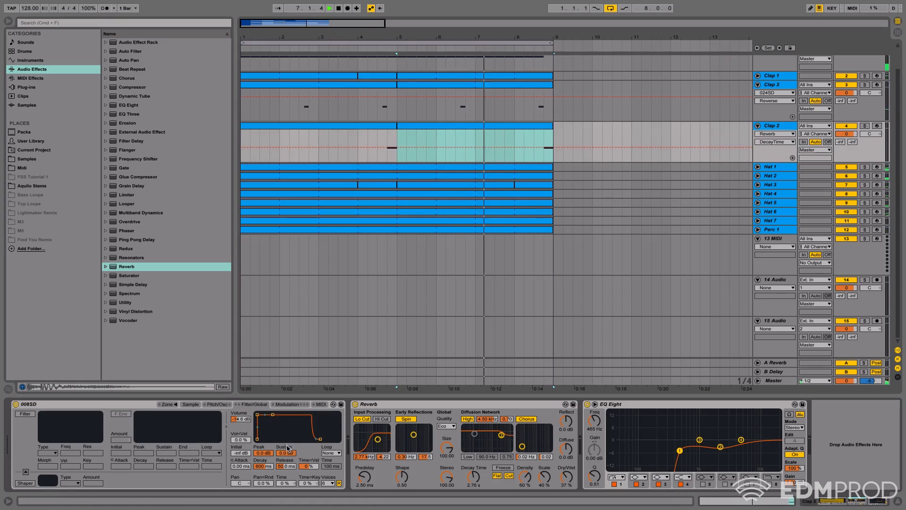
{"action": "left_click_drag", "start_coordinate": [474, 476], "coordinate": [473, 467]}
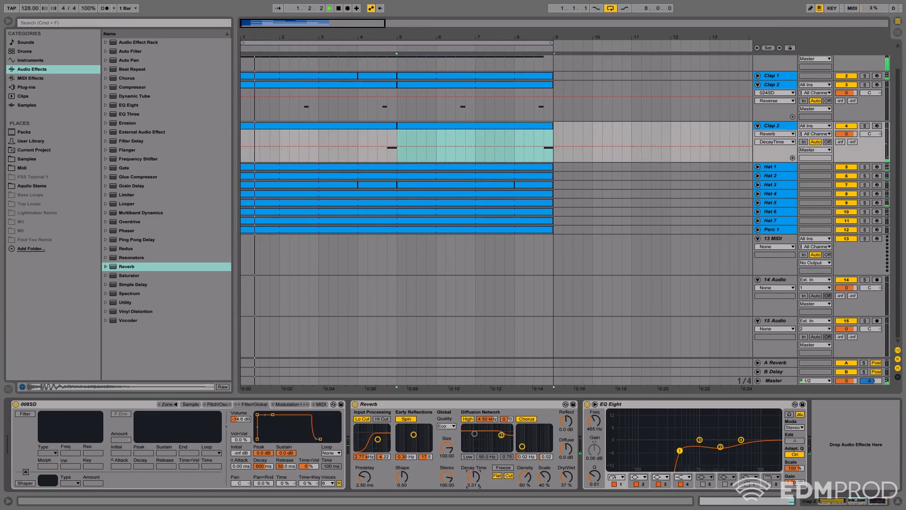
Step: Set the 008SD sample start to 796, turn off its reverse option, and audition from around bar 4
{"action": "left_click", "coordinate": [191, 404]}
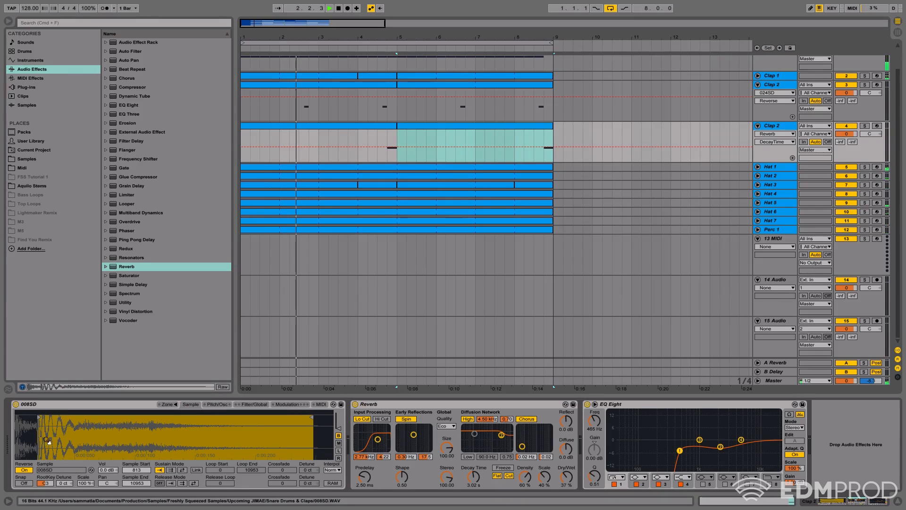
{"action": "mouse_move", "coordinate": [41, 418]}
{"action": "left_mouse_down"}
{"action": "mouse_move", "coordinate": [2, 426]}
{"action": "mouse_move", "coordinate": [40, 428]}
{"action": "left_mouse_up"}
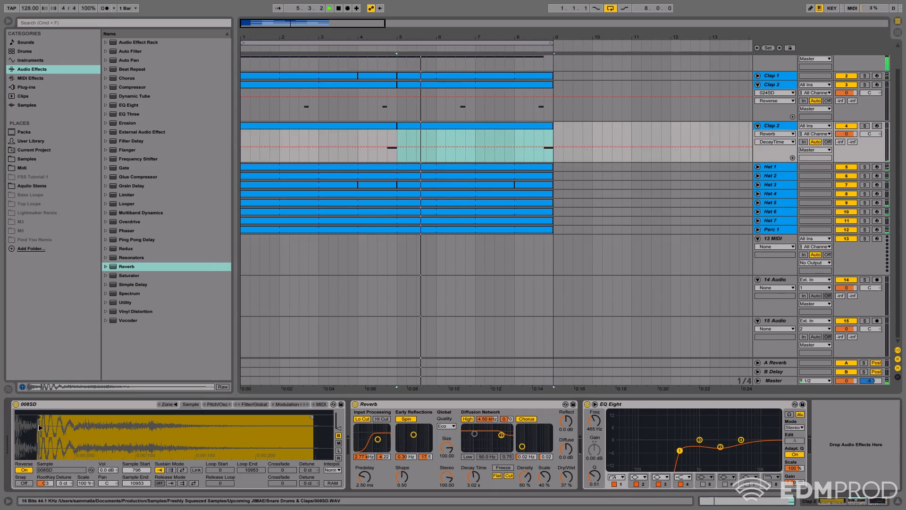
{"action": "left_click", "coordinate": [24, 470]}
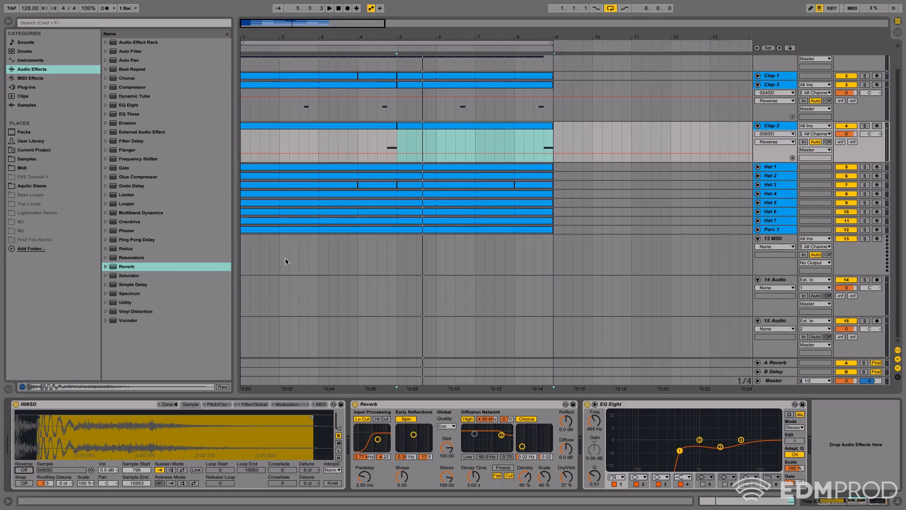
{"action": "left_click", "coordinate": [370, 48]}
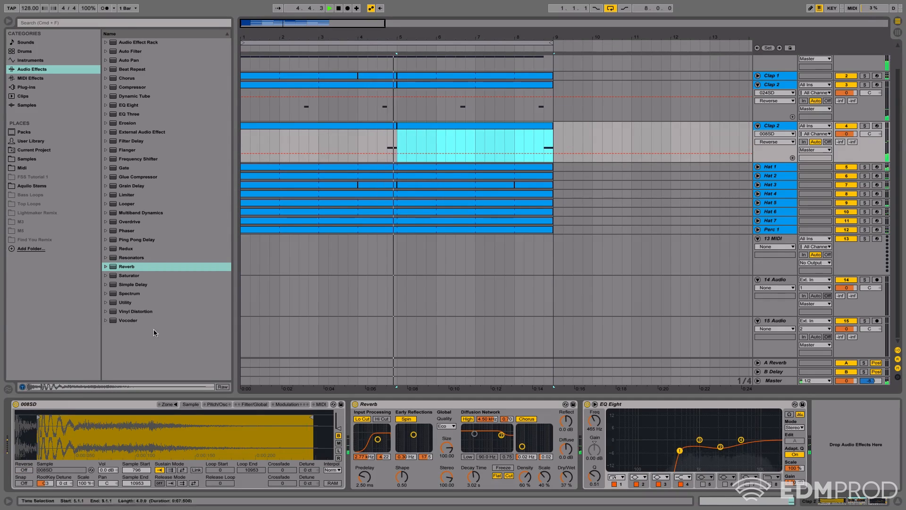
Step: Move EQ Eight's low-cut point to 457 Hz and turn off the High filter in the Reverb's diffusion network
{"action": "left_click_drag", "start_coordinate": [680, 451], "coordinate": [679, 449]}
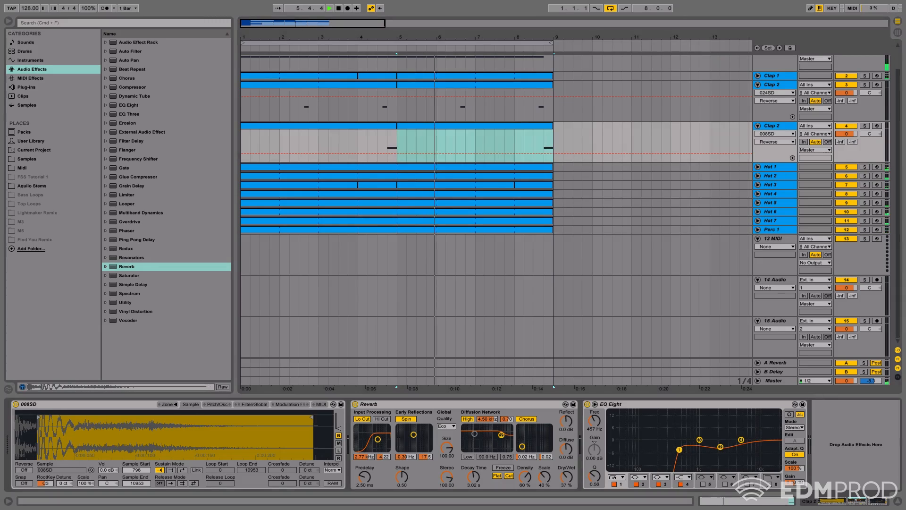
{"action": "left_click", "coordinate": [467, 419]}
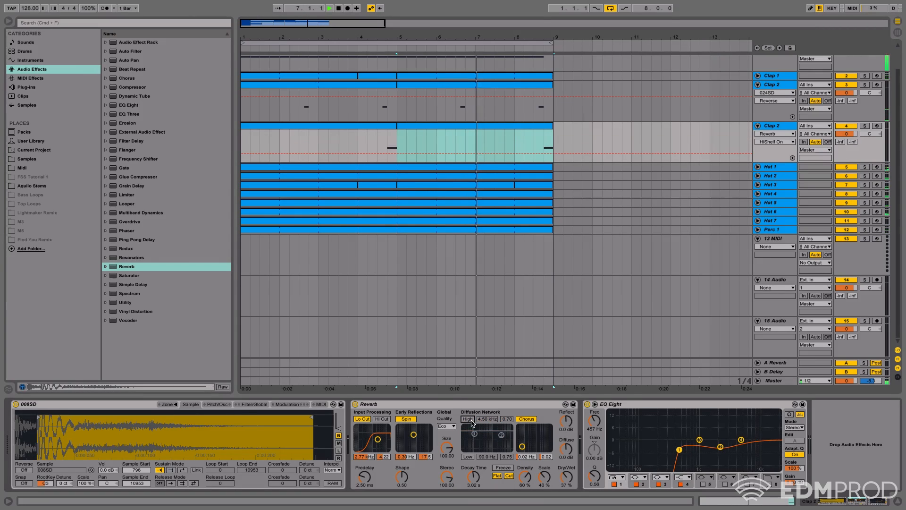
{"action": "left_click", "coordinate": [254, 404]}
{"action": "left_click", "coordinate": [286, 453]}
{"action": "left_click_drag", "start_coordinate": [286, 453], "coordinate": [286, 440]}
Step: Set the duplicate clap track's volume to -3.1 dB and rename the track Clap 3
{"action": "left_click_drag", "start_coordinate": [856, 132], "coordinate": [856, 133]}
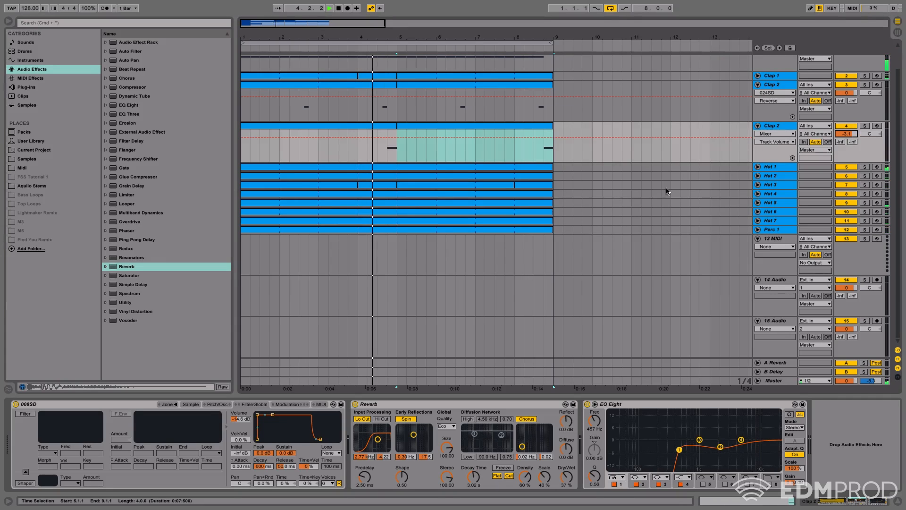
{"action": "left_click", "coordinate": [792, 126]}
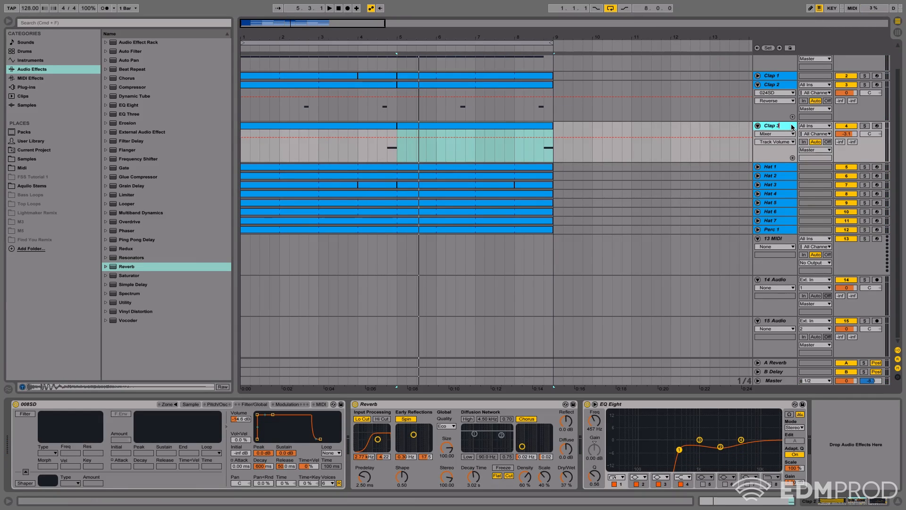
{"action": "left_click", "coordinate": [384, 126]}
{"action": "scroll", "coordinate": [341, 191], "scroll_direction": "up", "scroll_amount": 2}
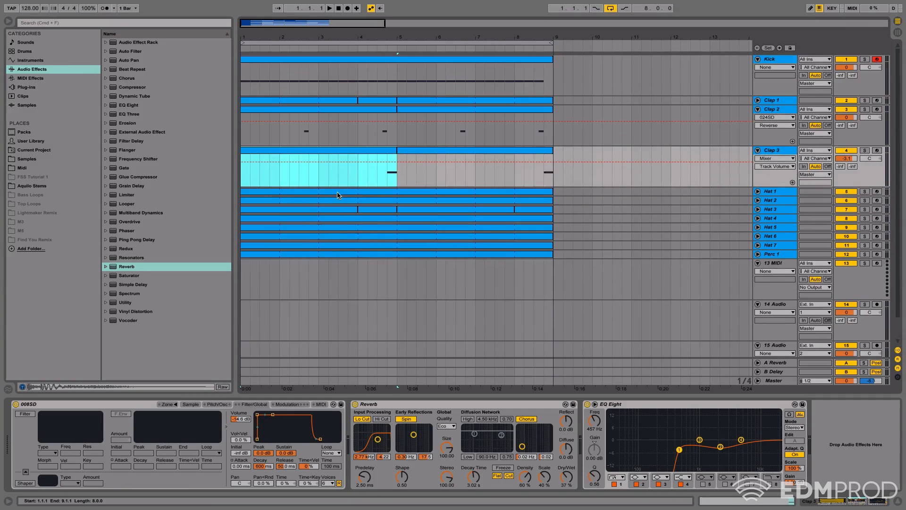
{"action": "left_click_drag", "start_coordinate": [397, 263], "coordinate": [243, 71]}
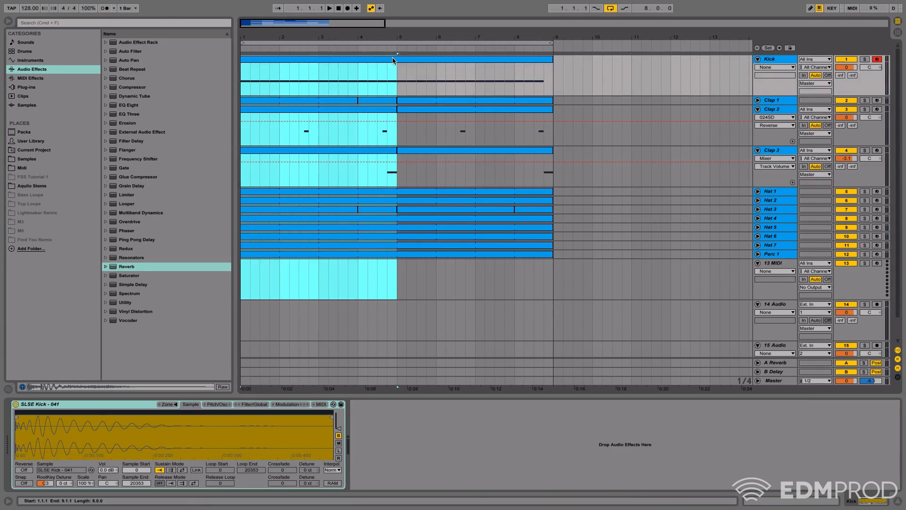
{"action": "mouse_move", "coordinate": [366, 26]}
{"action": "left_mouse_down"}
{"action": "mouse_move", "coordinate": [340, 24]}
{"action": "mouse_move", "coordinate": [381, 25]}
{"action": "left_mouse_up"}
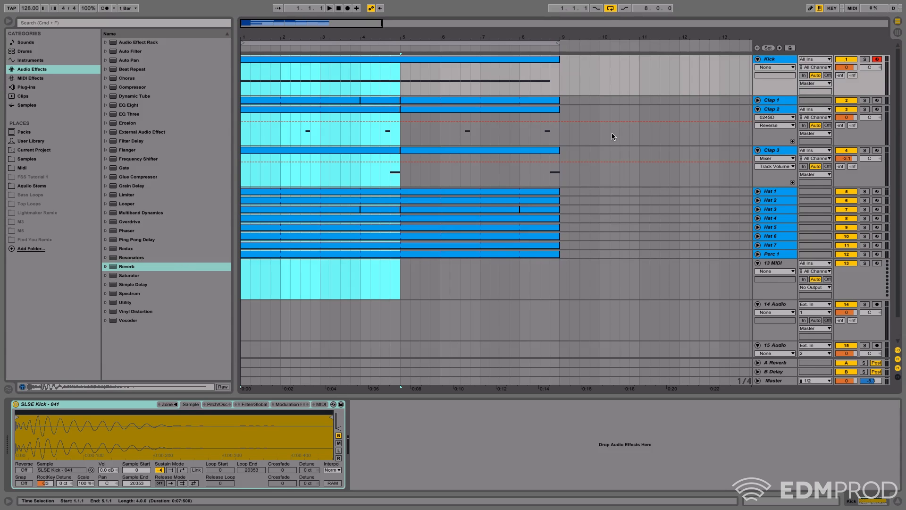
{"action": "left_click", "coordinate": [789, 150]}
{"action": "right_click", "coordinate": [789, 151]}
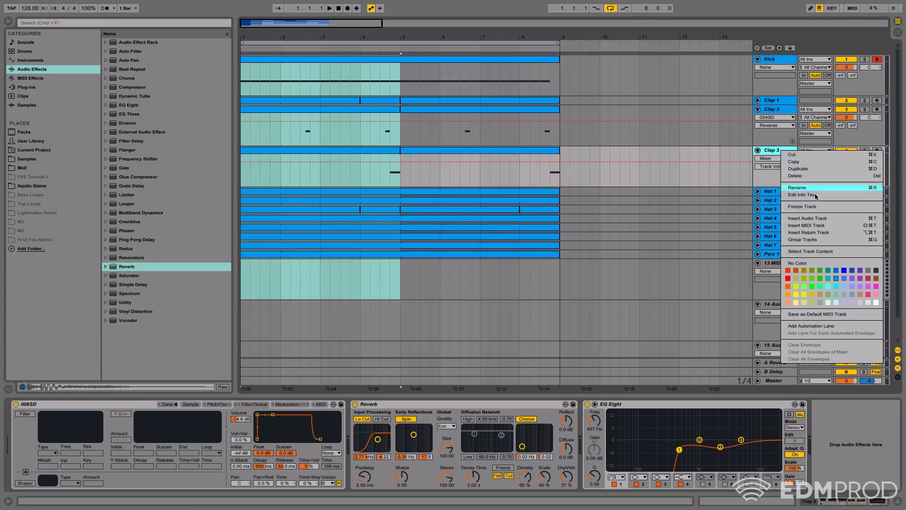
{"action": "left_click", "coordinate": [475, 189]}
{"action": "left_click_drag", "start_coordinate": [559, 284], "coordinate": [150, 86]}
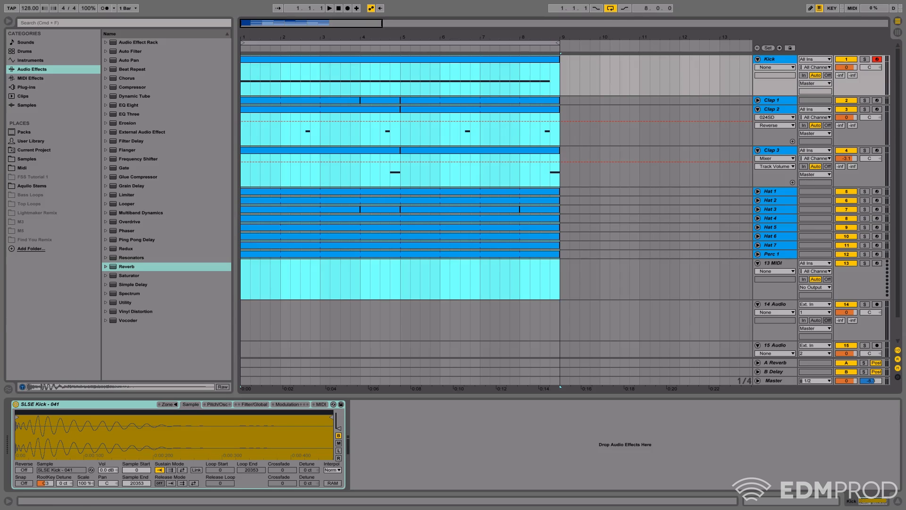
{"action": "left_click", "coordinate": [250, 47]}
{"action": "left_click", "coordinate": [339, 9]}
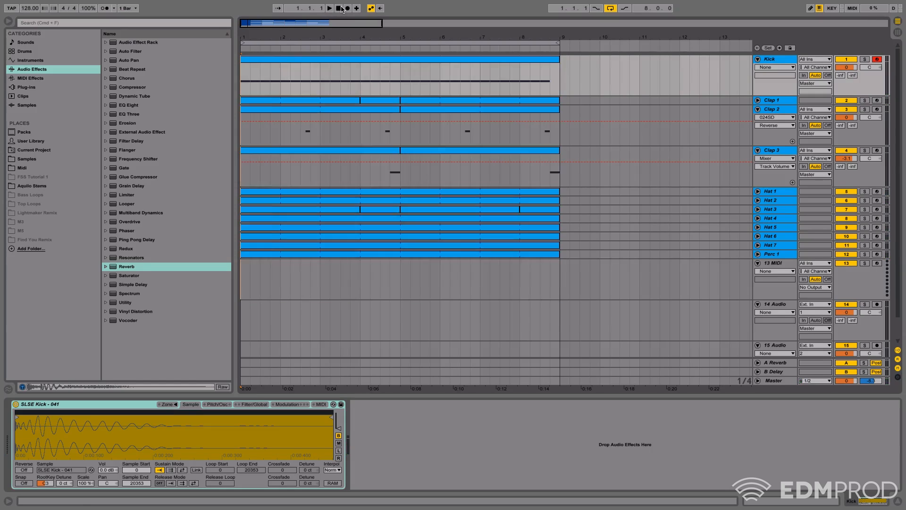
{"action": "left_click", "coordinate": [556, 43]}
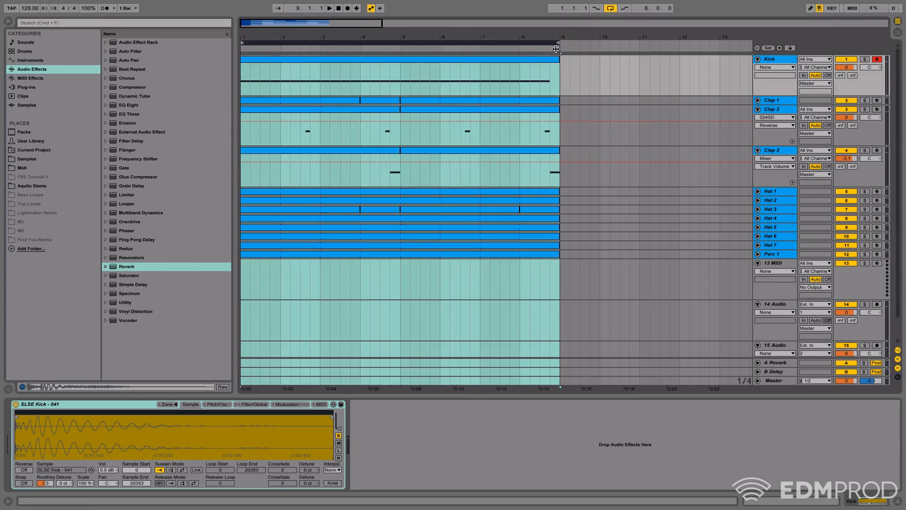
{"action": "key", "text": "space"}
Step: Select the empty 13 MIDI track, open the Samples library, and collapse the Freshly Squeezed Samples folder
{"action": "left_click", "coordinate": [774, 264]}
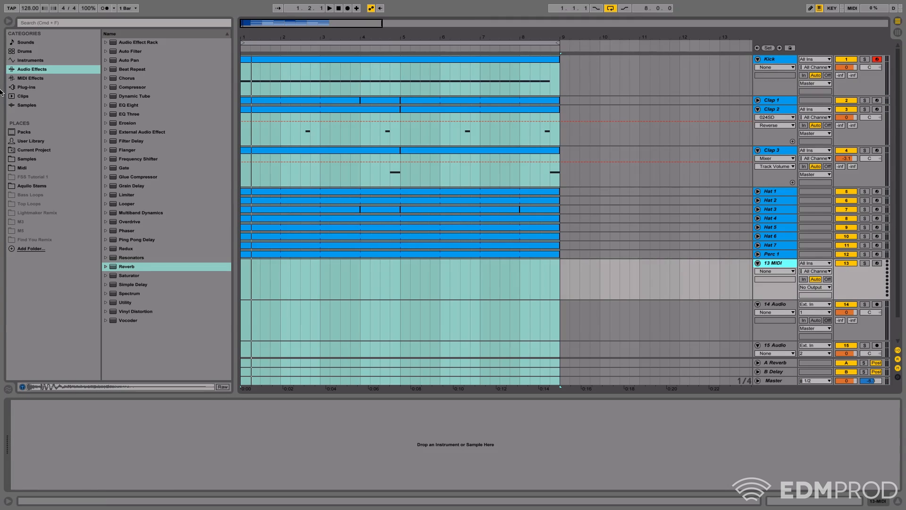
{"action": "left_click", "coordinate": [46, 61]}
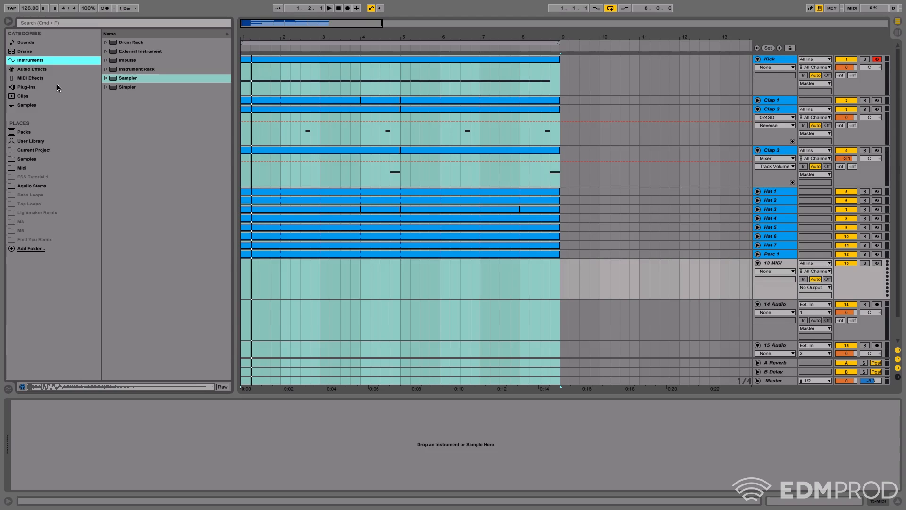
{"action": "left_click", "coordinate": [57, 87]}
{"action": "left_click", "coordinate": [33, 159]}
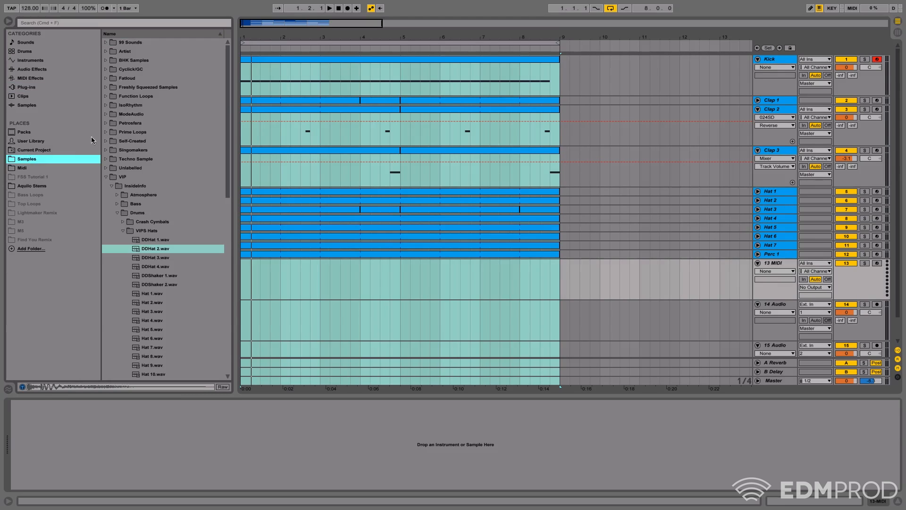
{"action": "left_click", "coordinate": [106, 88]}
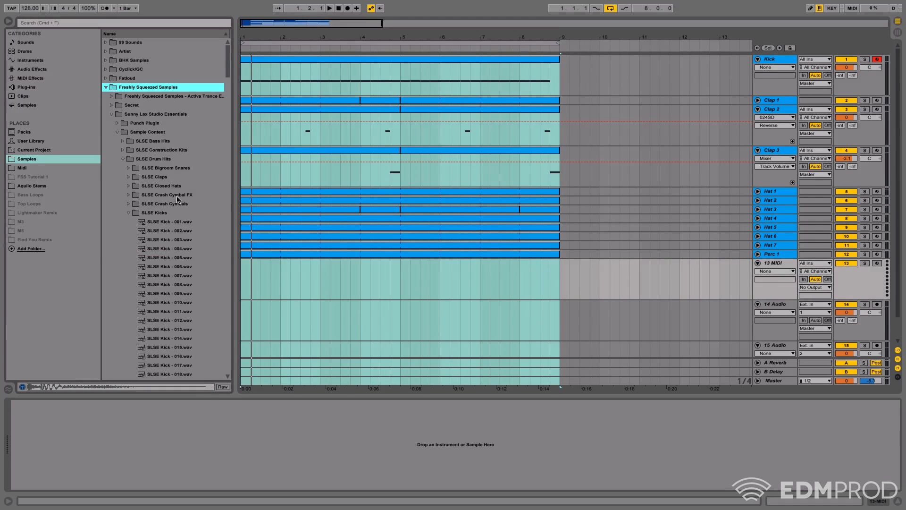
{"action": "left_click", "coordinate": [113, 117]}
{"action": "left_click", "coordinate": [107, 87]}
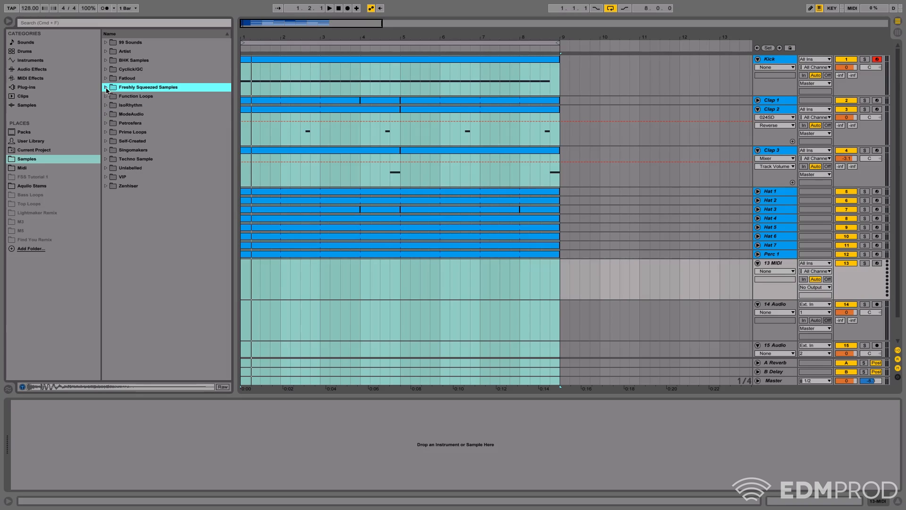
Step: Open the SMEB_Huge_Snares folder inside the Singomakers one-shots, collapsing the hats folder
{"action": "left_click", "coordinate": [106, 150]}
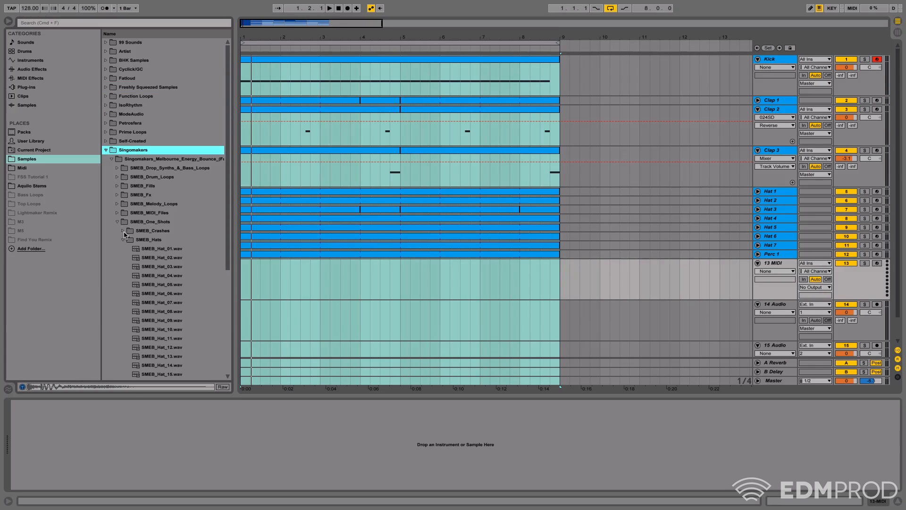
{"action": "left_click", "coordinate": [117, 221]}
{"action": "left_click", "coordinate": [117, 222]}
{"action": "left_click", "coordinate": [127, 240]}
{"action": "left_click", "coordinate": [123, 248]}
Step: Audition the first few SMEB_Huge_Snare samples and lower the master preview volume
{"action": "left_click", "coordinate": [170, 275]}
{"action": "left_click", "coordinate": [170, 258]}
{"action": "left_click", "coordinate": [173, 267]}
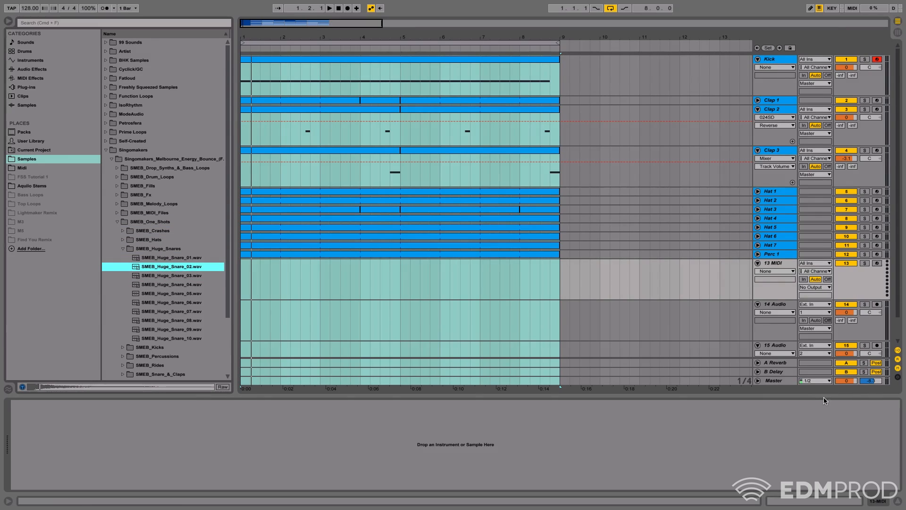
{"action": "left_click_drag", "start_coordinate": [872, 381], "coordinate": [872, 387]}
Step: Audition the SMEB_Huge_Snare samples from 10 down to 01, finishing on 10 again
{"action": "left_click", "coordinate": [199, 338]}
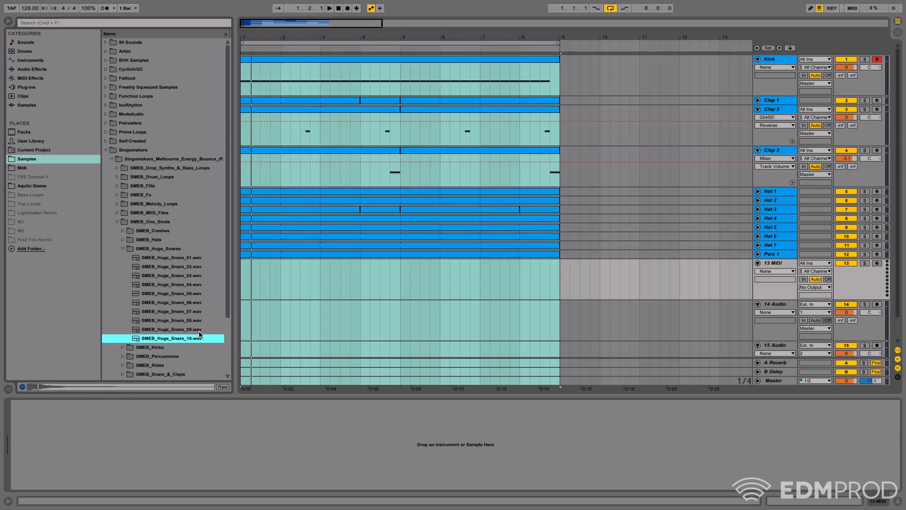
{"action": "left_click", "coordinate": [199, 329]}
{"action": "left_click", "coordinate": [202, 321]}
{"action": "left_click", "coordinate": [203, 312]}
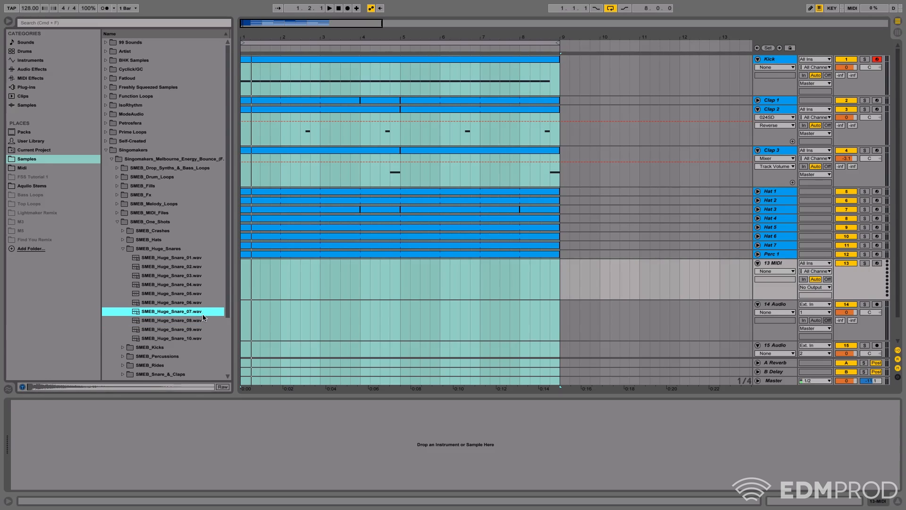
{"action": "left_click", "coordinate": [204, 304]}
{"action": "left_click", "coordinate": [203, 293]}
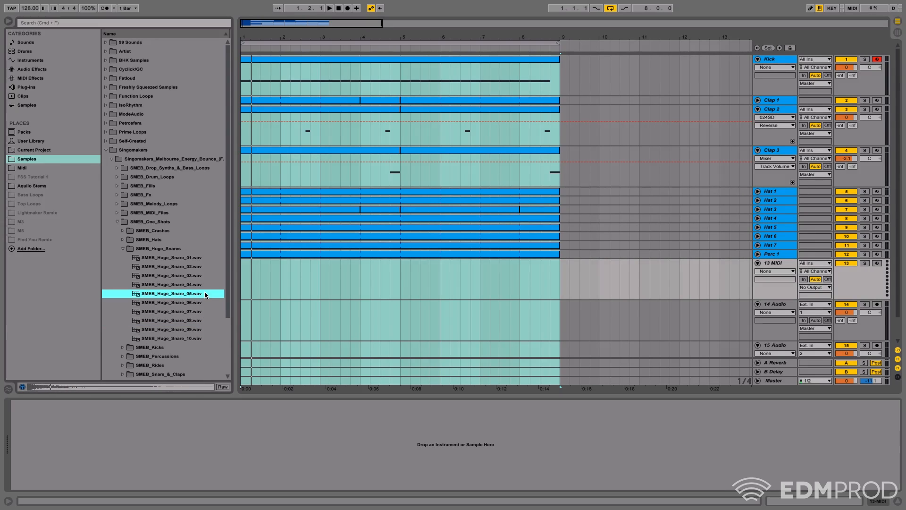
{"action": "left_click", "coordinate": [205, 285]}
{"action": "left_click", "coordinate": [206, 275]}
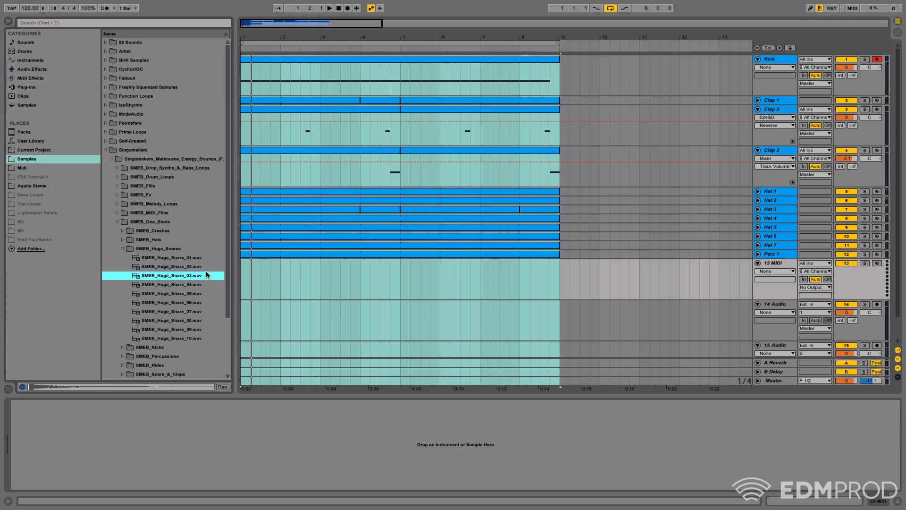
{"action": "left_click", "coordinate": [207, 267]}
{"action": "left_click", "coordinate": [206, 258]}
{"action": "left_click", "coordinate": [208, 338]}
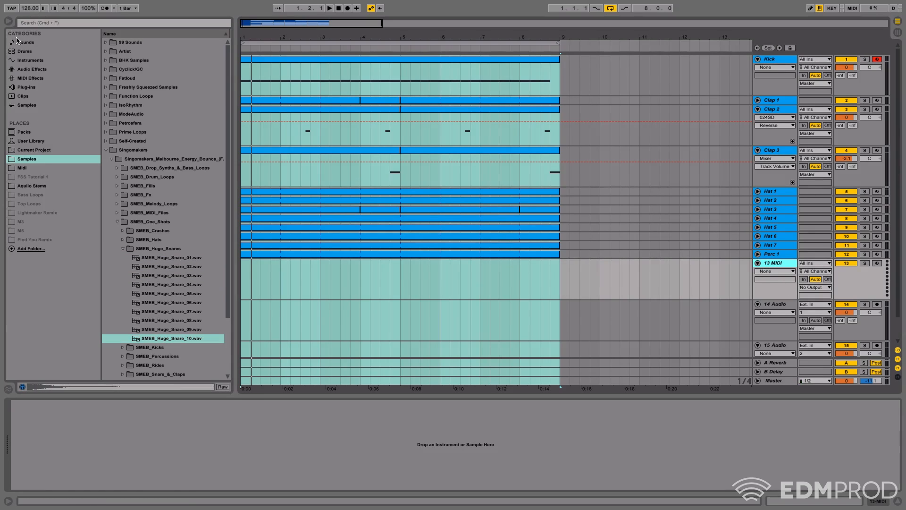
Step: Place SMEB_Huge_Snare_10.wav on track 13 at position 8.4.1
{"action": "left_click", "coordinate": [29, 61]}
{"action": "left_click", "coordinate": [28, 159]}
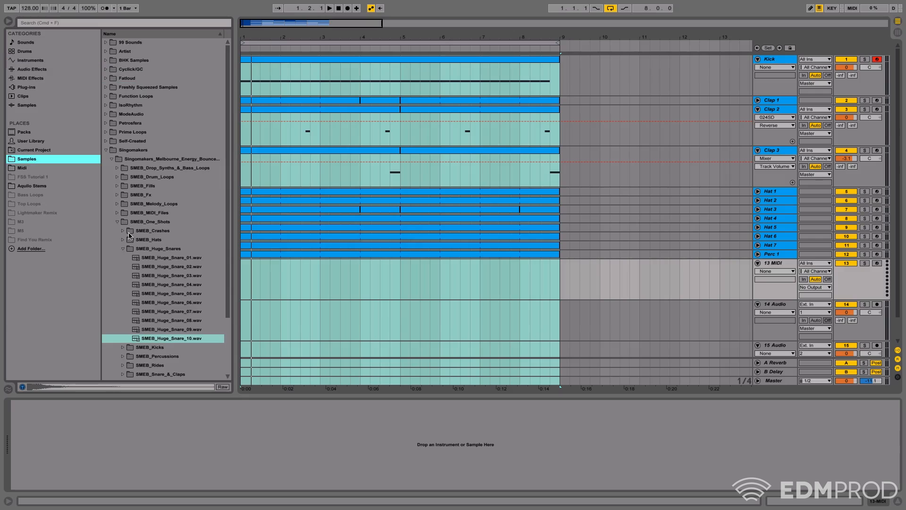
{"action": "left_click_drag", "start_coordinate": [182, 339], "coordinate": [550, 282]}
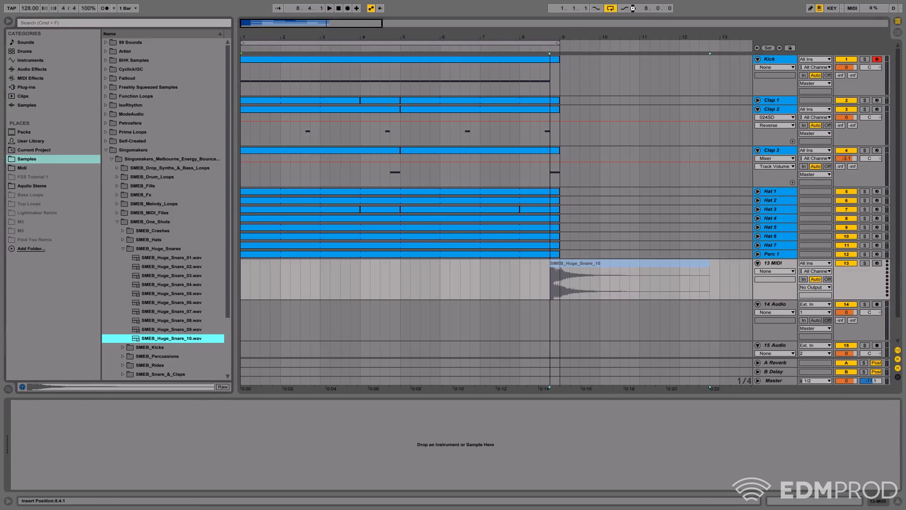
{"action": "left_click_drag", "start_coordinate": [574, 36], "coordinate": [540, 37]}
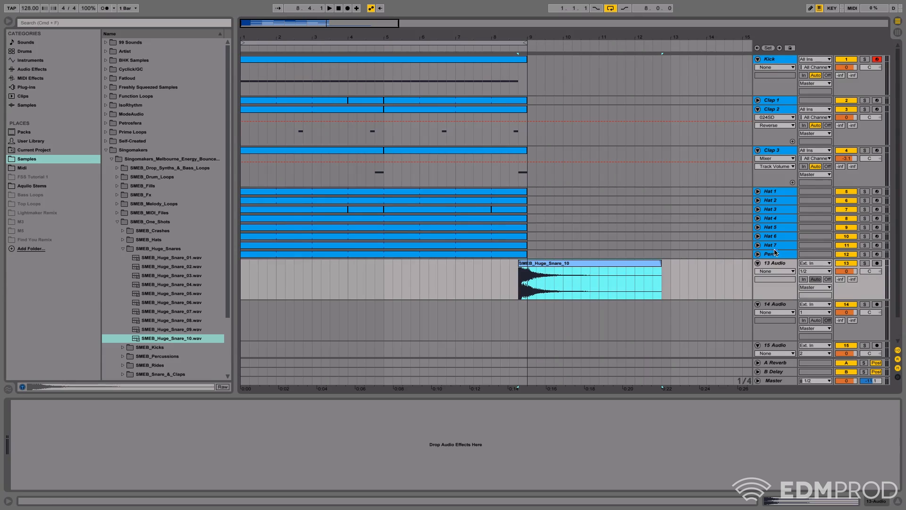
Step: Set track 13's volume to -14.7 dB and play the loop from the snare hit
{"action": "left_click_drag", "start_coordinate": [846, 272], "coordinate": [846, 290]}
{"action": "key", "text": "space"}
{"action": "key", "text": "space"}
{"action": "key", "text": "space"}
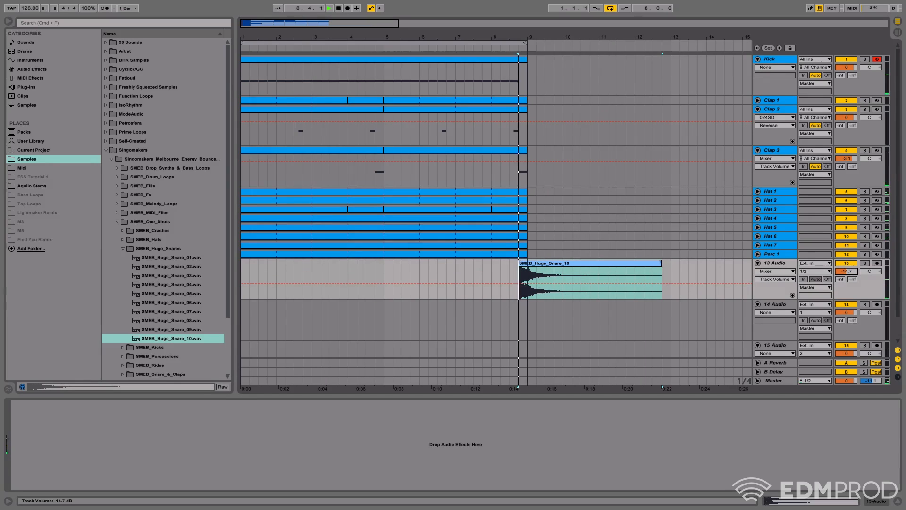
Step: Add EQ Eight with its low cut at 300 Hz to the snare track and delete the snare tail past bar 9
{"action": "left_click", "coordinate": [49, 69]}
{"action": "left_click_drag", "start_coordinate": [128, 105], "coordinate": [157, 456]}
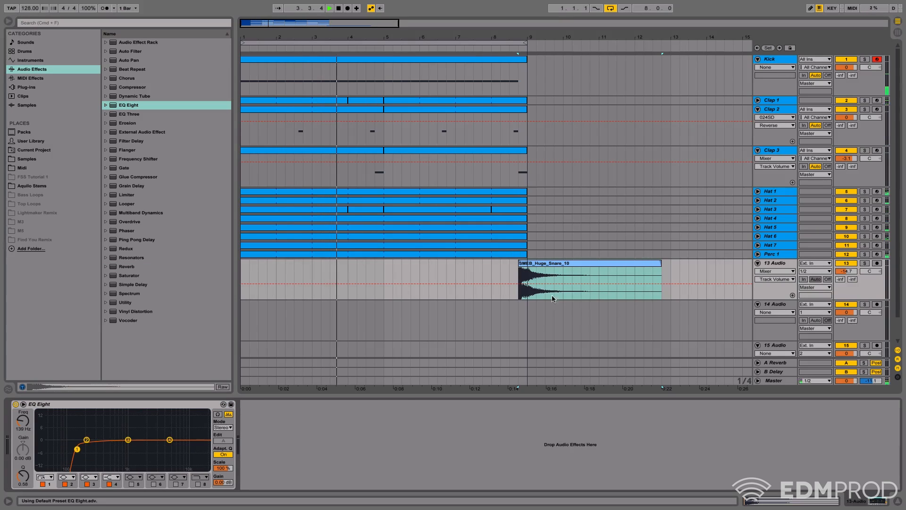
{"action": "left_click_drag", "start_coordinate": [528, 294], "coordinate": [663, 298]}
{"action": "key", "text": "Delete"}
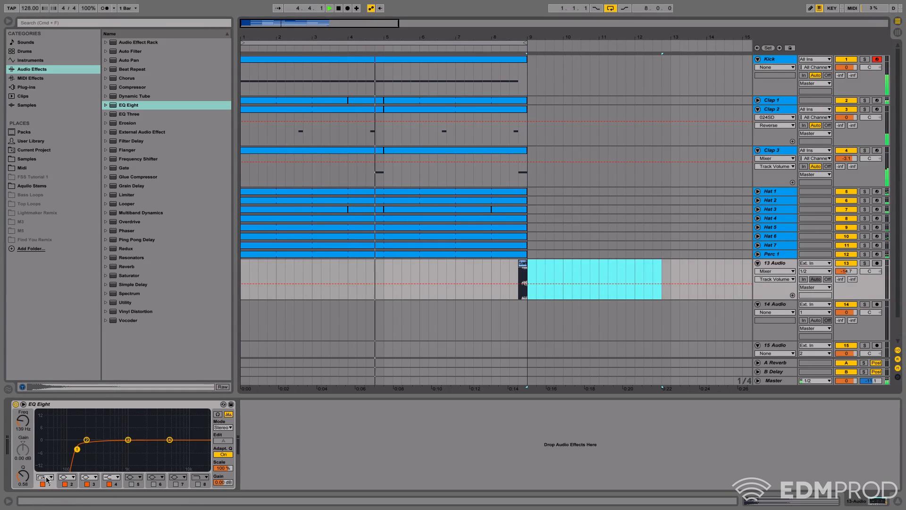
{"action": "left_click_drag", "start_coordinate": [80, 451], "coordinate": [100, 450]}
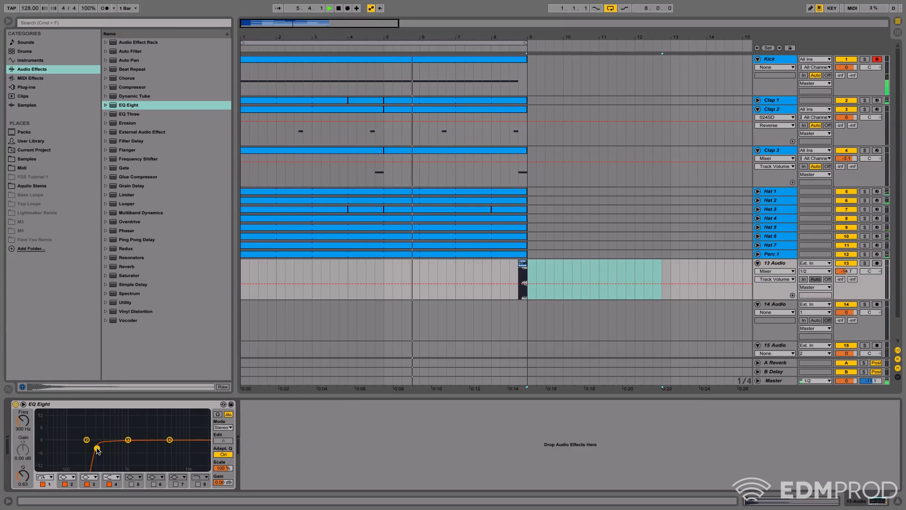
Step: Extend the snare clip to bar 12, then cut out the section from bar 9 to bar 12
{"action": "left_click_drag", "start_coordinate": [527, 263], "coordinate": [635, 265]}
{"action": "left_click_drag", "start_coordinate": [528, 295], "coordinate": [631, 289]}
{"action": "key", "text": "Delete"}
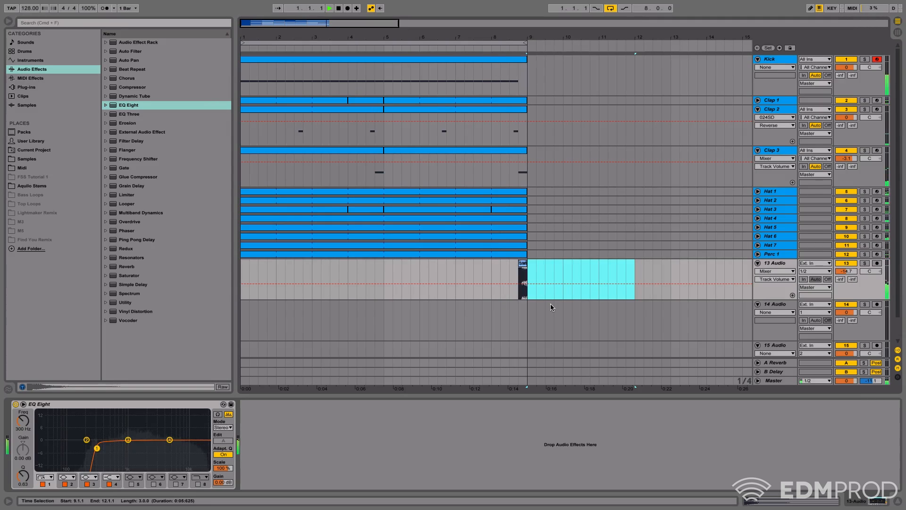
Step: Set the snare track's volume to -17.0 dB and EQ Eight's low cut to 245 Hz
{"action": "left_click_drag", "start_coordinate": [847, 271], "coordinate": [847, 276]}
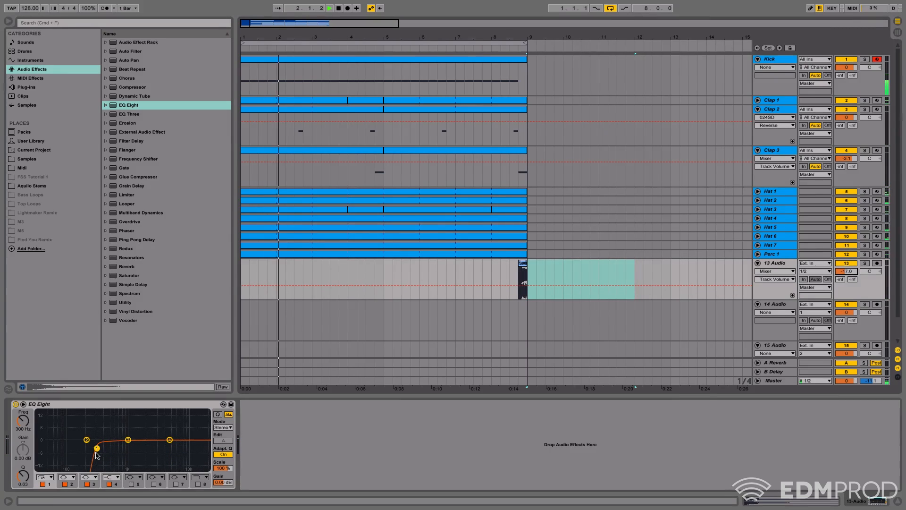
{"action": "left_click_drag", "start_coordinate": [97, 452], "coordinate": [91, 451]}
Step: Paste the cut snare tail on track 13 at bar 5 and reverse the pasted clip's sample
{"action": "left_click", "coordinate": [418, 291]}
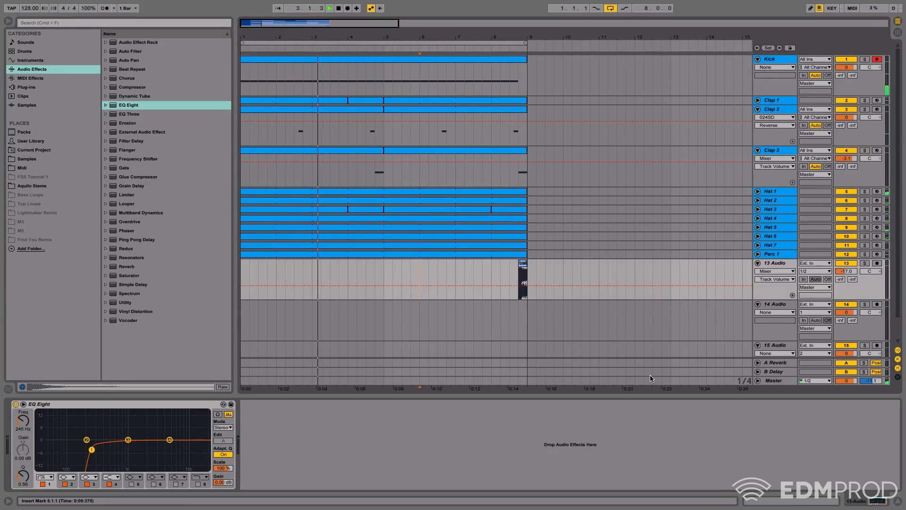
{"action": "left_click", "coordinate": [380, 279]}
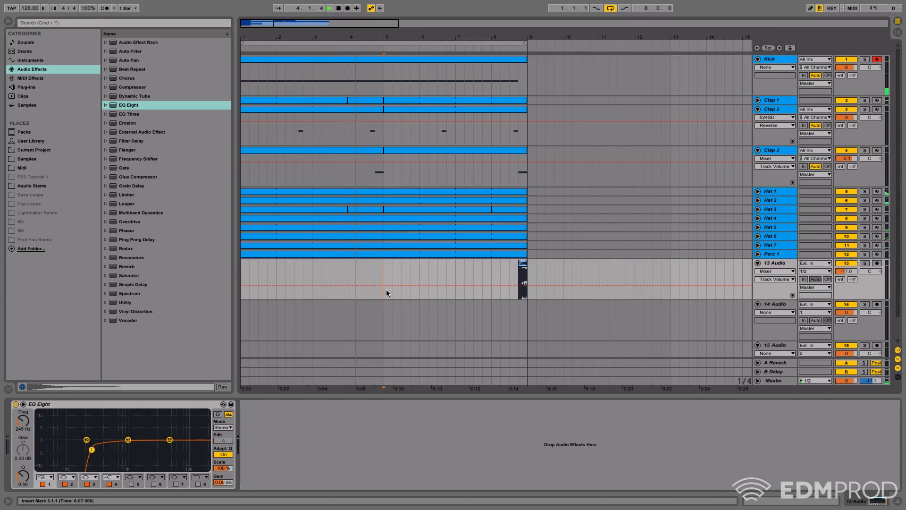
{"action": "key", "text": "super+v"}
{"action": "left_click", "coordinate": [792, 501]}
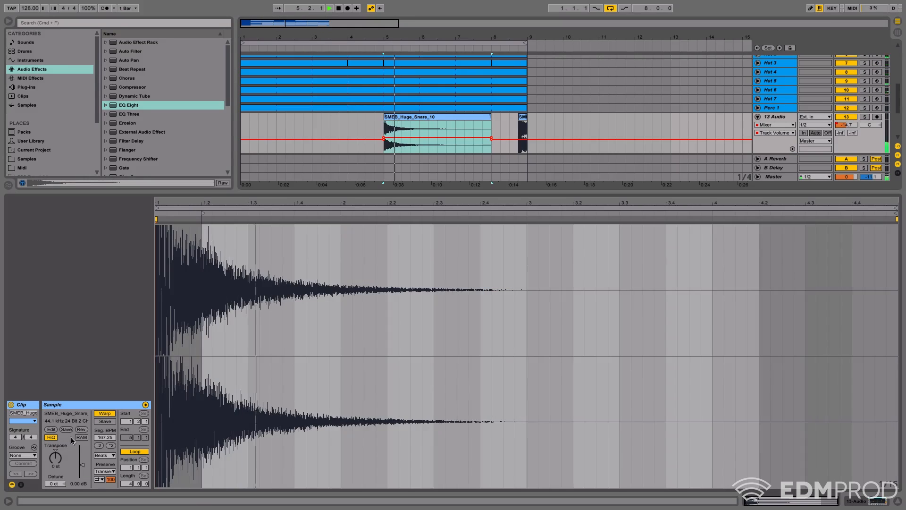
{"action": "left_click", "coordinate": [82, 429]}
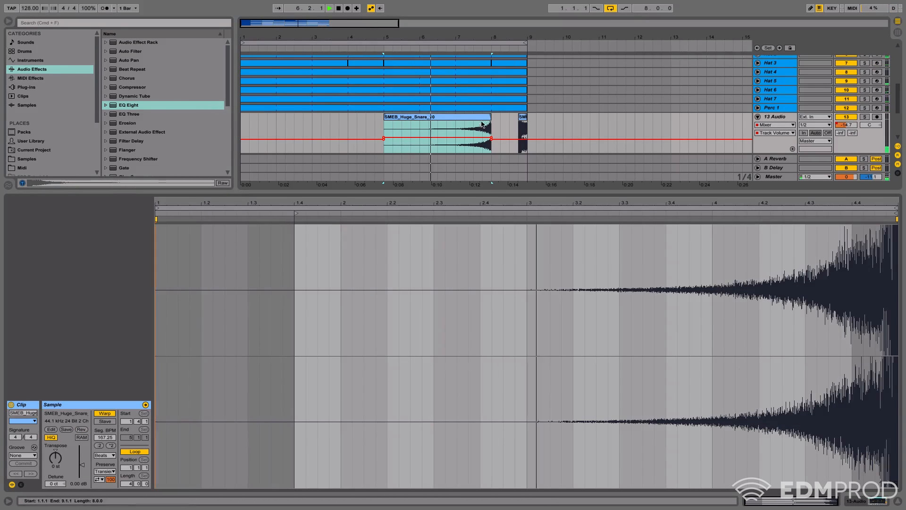
Step: Shorten the reversed snare clip and move it so it ends at the snare hit on 8.4.1
{"action": "left_click_drag", "start_coordinate": [490, 124], "coordinate": [476, 123]}
{"action": "left_click_drag", "start_coordinate": [486, 122], "coordinate": [507, 124]}
{"action": "left_click", "coordinate": [898, 499]}
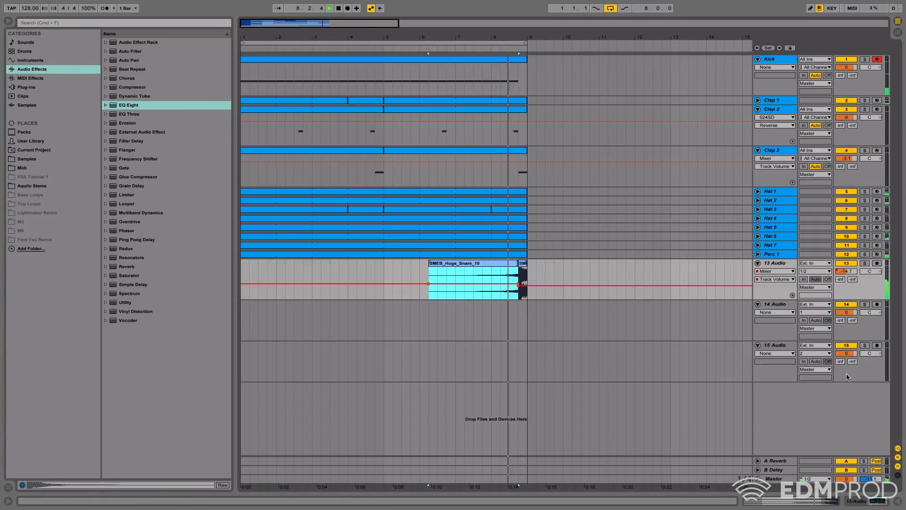
Step: Set the snare track's volume to -20.3 dB and delete its volume automation
{"action": "right_click", "coordinate": [848, 271]}
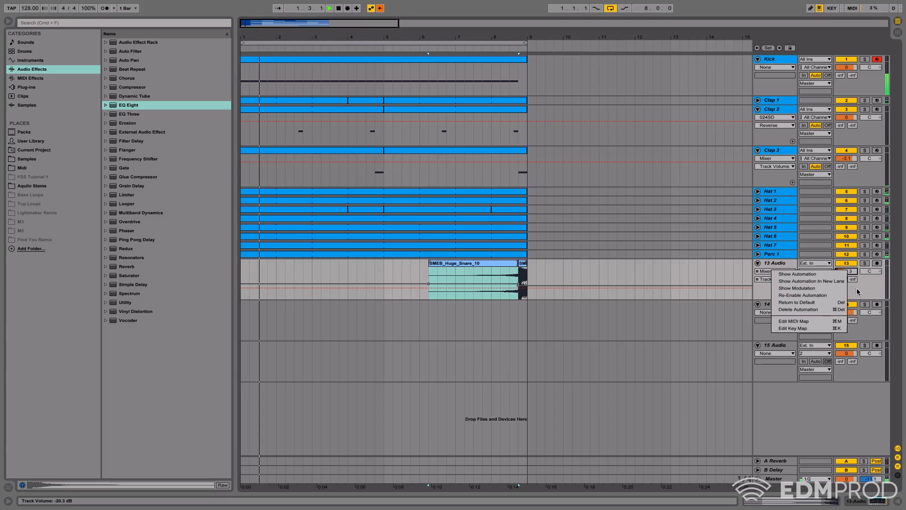
{"action": "left_click", "coordinate": [840, 310]}
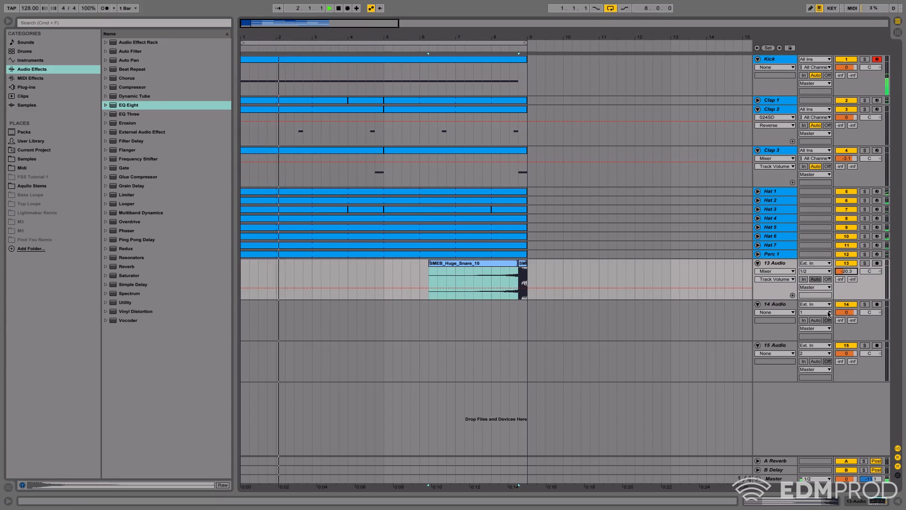
Step: Set the snare track's volume to about -23.6 dB and play back the reversed lead-in into the snare hit
{"action": "left_click", "coordinate": [878, 502]}
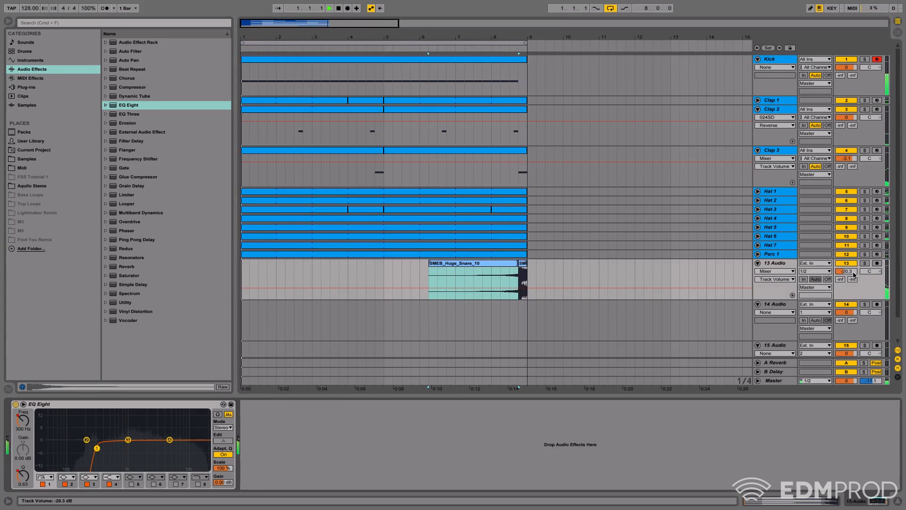
{"action": "left_click_drag", "start_coordinate": [853, 272], "coordinate": [853, 277]}
{"action": "scroll", "coordinate": [518, 252], "scroll_direction": "up", "scroll_amount": 4}
{"action": "left_click", "coordinate": [512, 265]}
{"action": "left_click", "coordinate": [511, 274]}
{"action": "left_click", "coordinate": [513, 265]}
{"action": "mouse_move", "coordinate": [513, 265]}
{"action": "left_mouse_down"}
{"action": "mouse_move", "coordinate": [488, 264]}
{"action": "mouse_move", "coordinate": [509, 264]}
{"action": "left_mouse_up"}
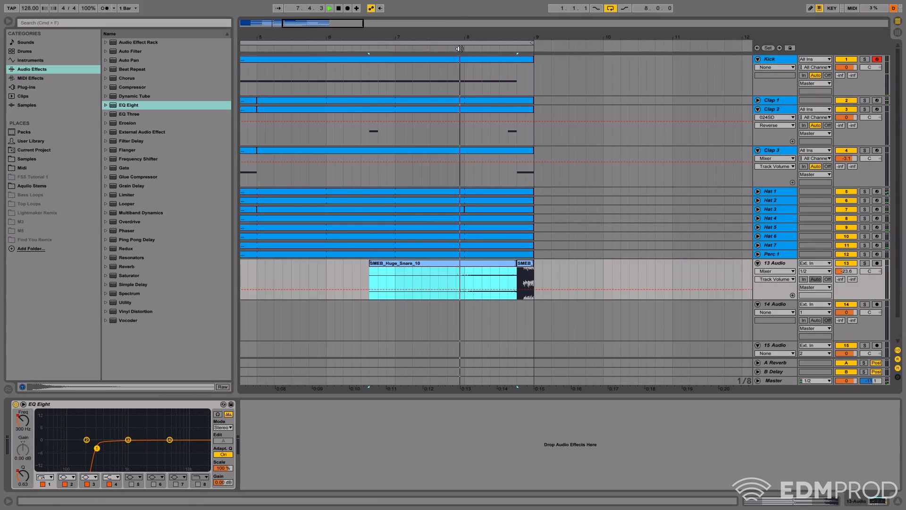
{"action": "left_click", "coordinate": [460, 48]}
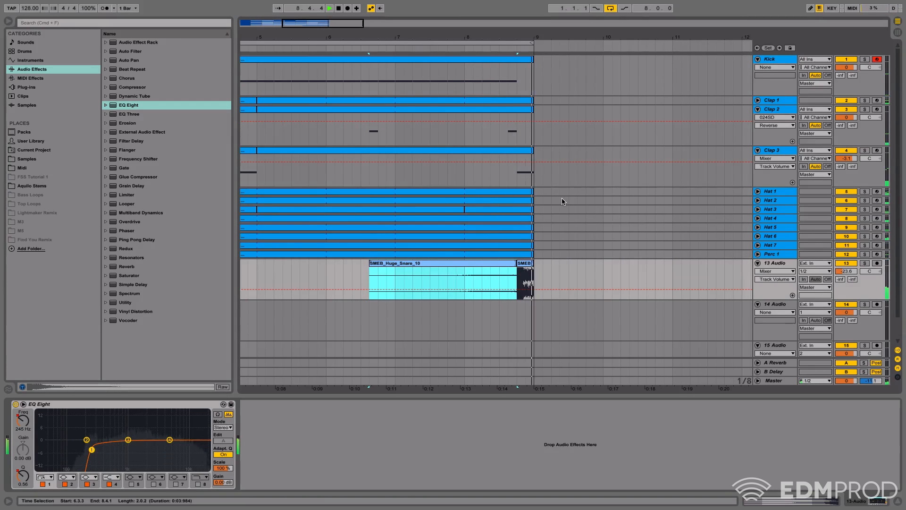
{"action": "key", "text": "space"}
Step: Delete the reversed snare clip that leads into the snare hit at 8.4.1
{"action": "left_click", "coordinate": [502, 268]}
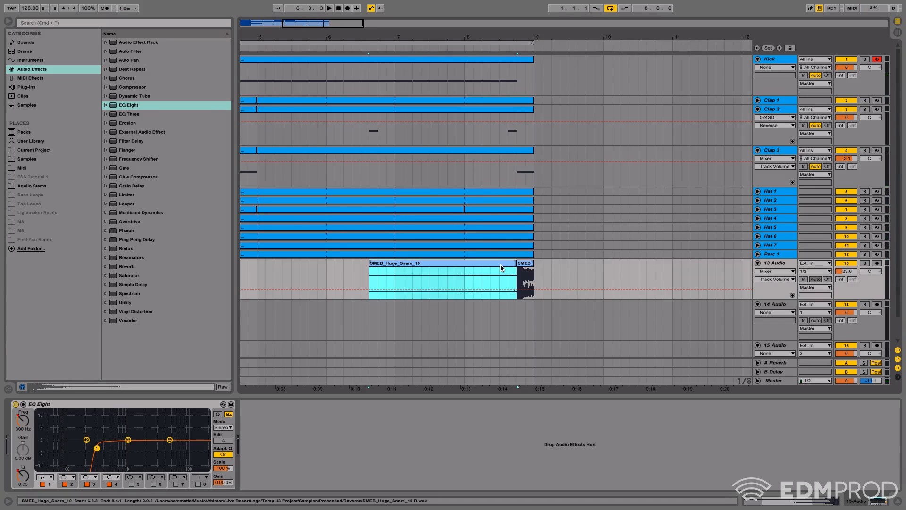
{"action": "key", "text": "Delete"}
{"action": "left_click_drag", "start_coordinate": [400, 34], "coordinate": [281, 85]}
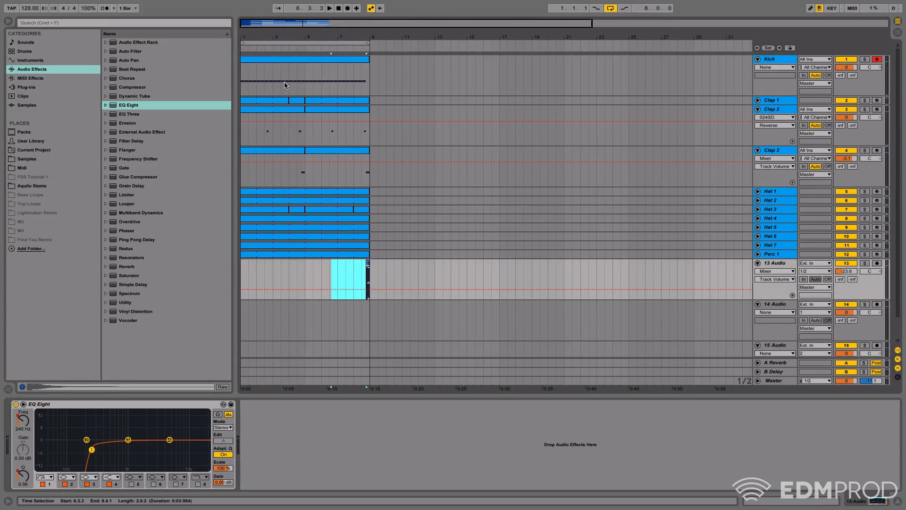
Step: Rename track 13 as FX Snare and give it the same blue color as the other drum tracks
{"action": "left_click", "coordinate": [775, 267]}
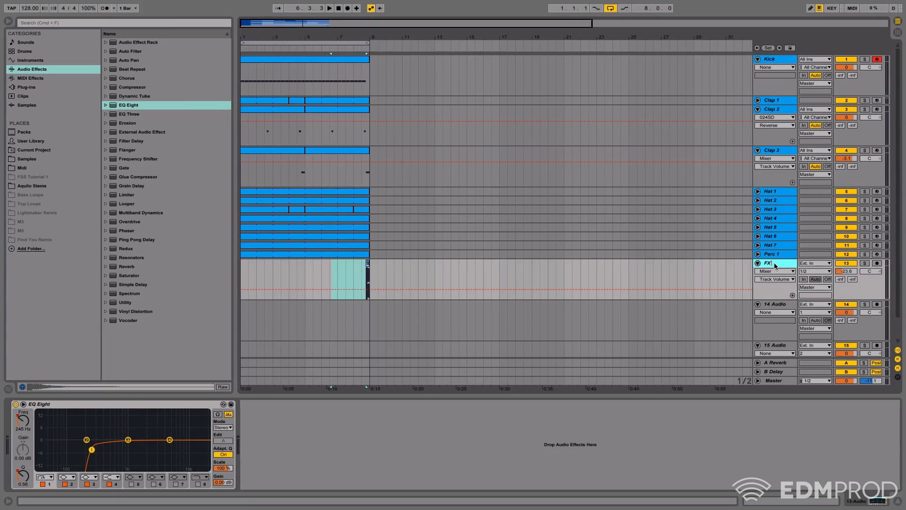
{"action": "right_click", "coordinate": [775, 264]}
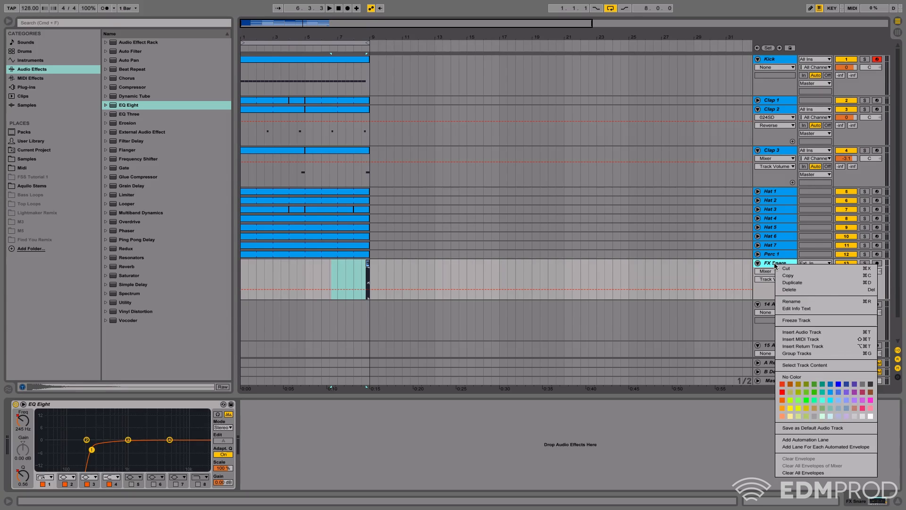
{"action": "left_click", "coordinate": [829, 393]}
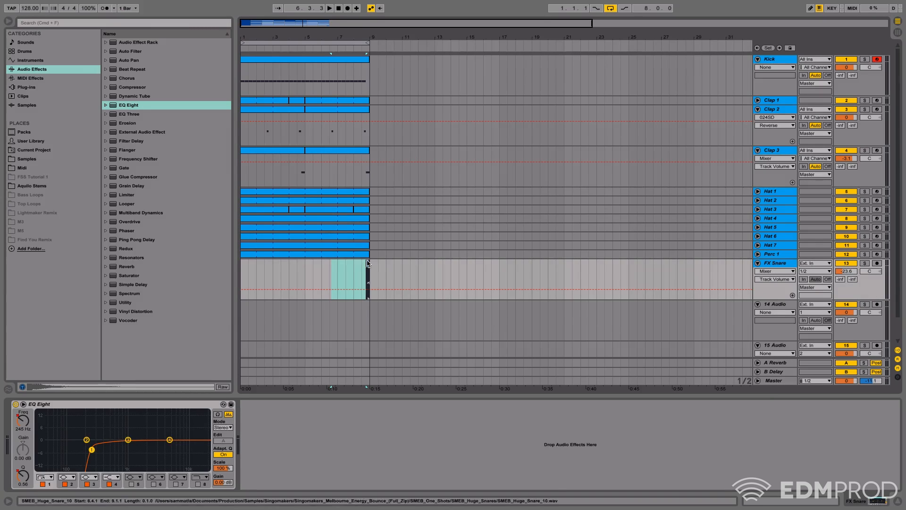
Step: Change the color of the snare hit clip at 8.4.1 on the FX Snare track
{"action": "right_click", "coordinate": [368, 263]}
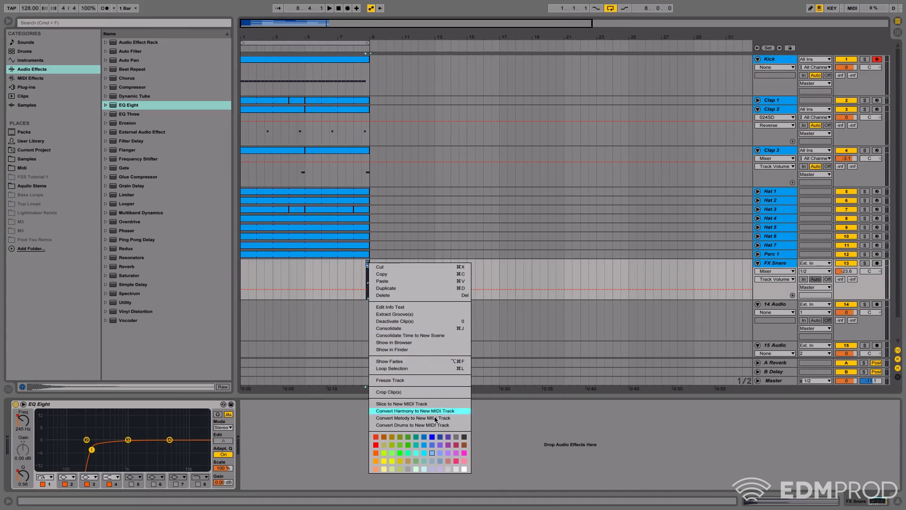
Step: Colour the clip on the FX Snare track blue to match its track and fold the FX Snare track
{"action": "left_click", "coordinate": [424, 445]}
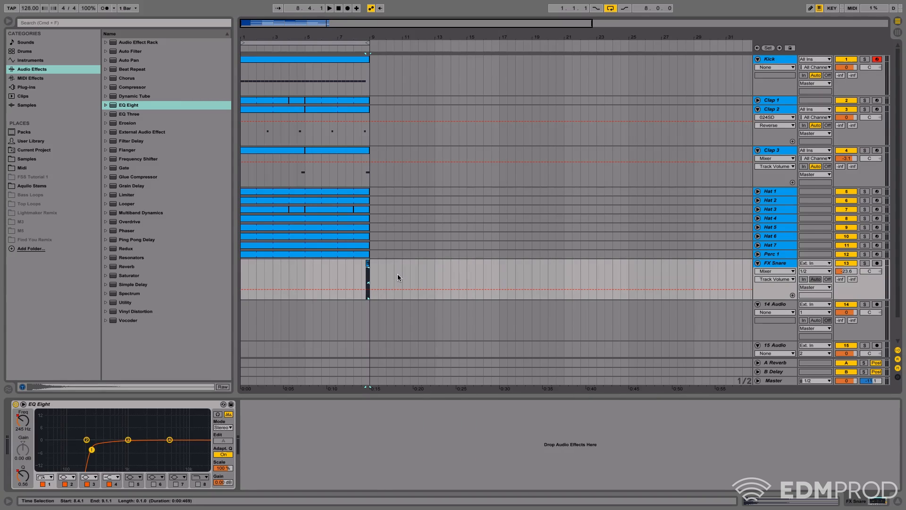
{"action": "left_click_drag", "start_coordinate": [279, 37], "coordinate": [396, 81]}
{"action": "left_click", "coordinate": [300, 127]}
{"action": "left_click_drag", "start_coordinate": [419, 34], "coordinate": [348, 22]}
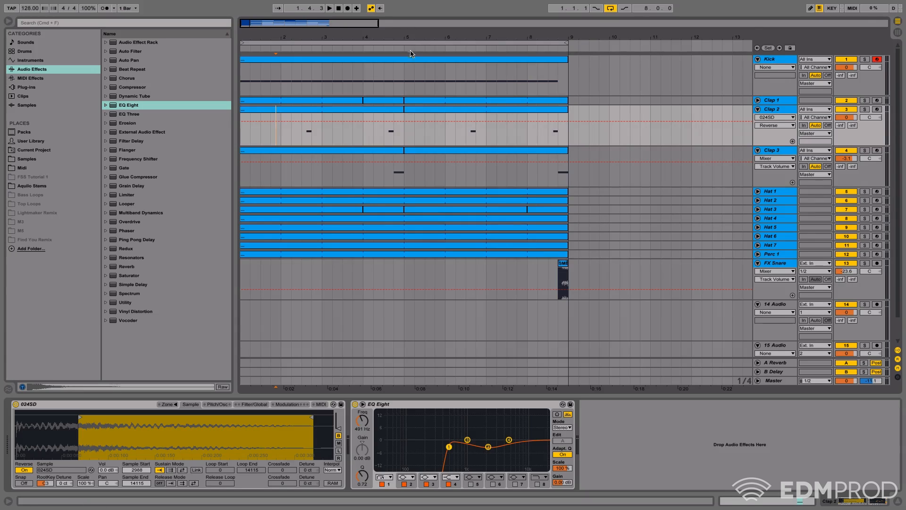
{"action": "mouse_move", "coordinate": [325, 37]}
{"action": "left_mouse_down"}
{"action": "mouse_move", "coordinate": [360, 49]}
{"action": "mouse_move", "coordinate": [336, 41]}
{"action": "left_mouse_up"}
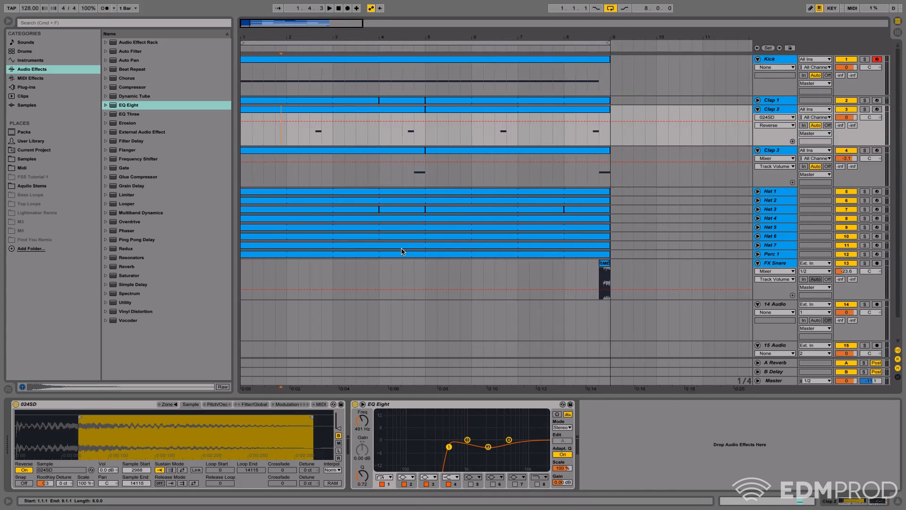
{"action": "left_click", "coordinate": [758, 263]}
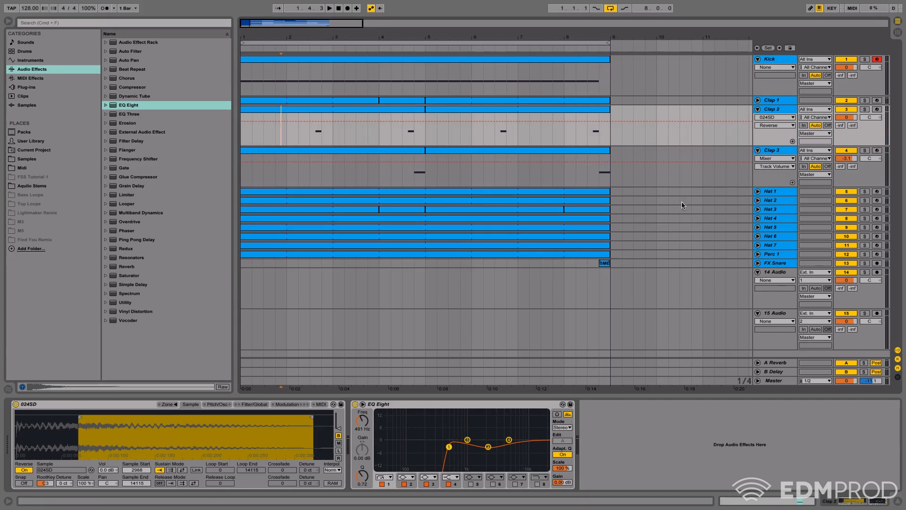
{"action": "left_click", "coordinate": [412, 151]}
{"action": "left_click", "coordinate": [435, 152]}
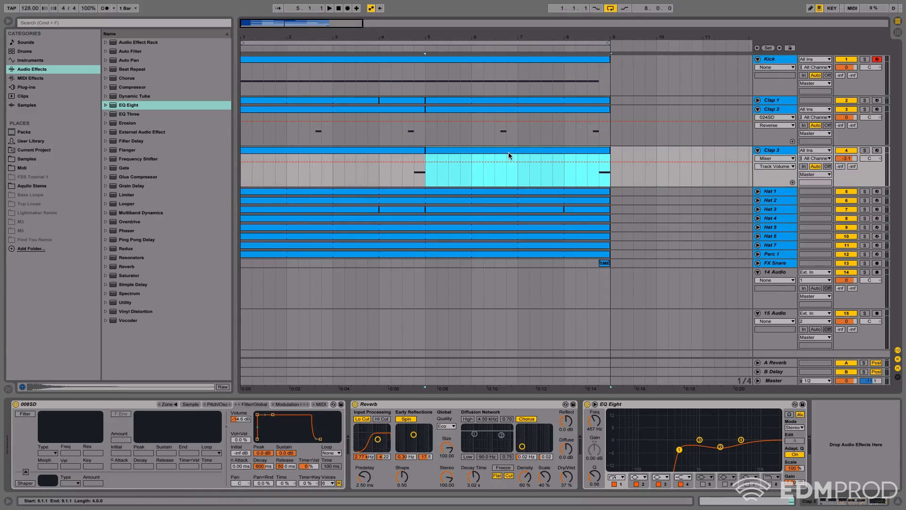
{"action": "left_click", "coordinate": [757, 151]}
{"action": "left_click", "coordinate": [758, 109]}
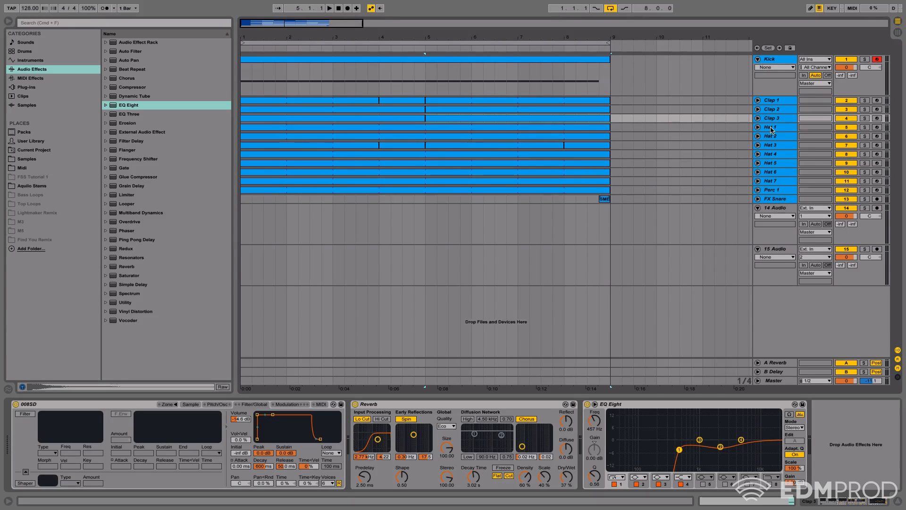
{"action": "left_click", "coordinate": [771, 127]}
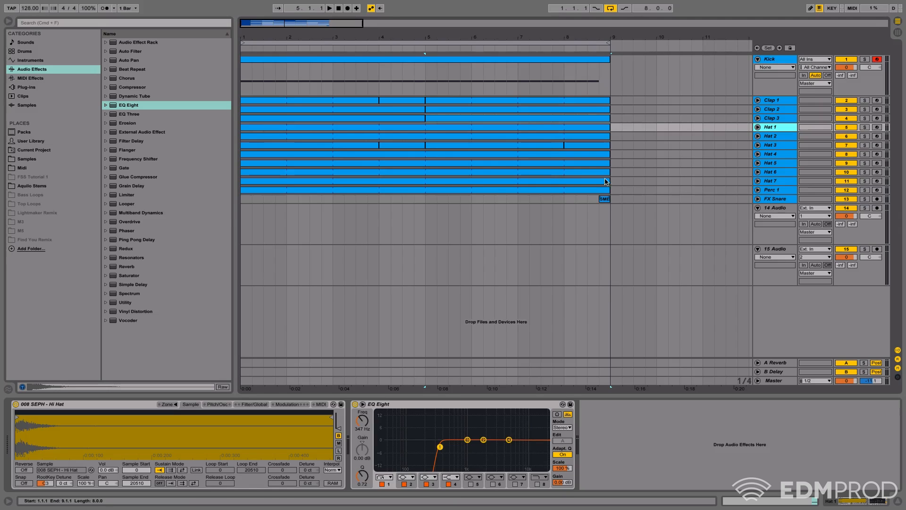
{"action": "left_click", "coordinate": [758, 110]}
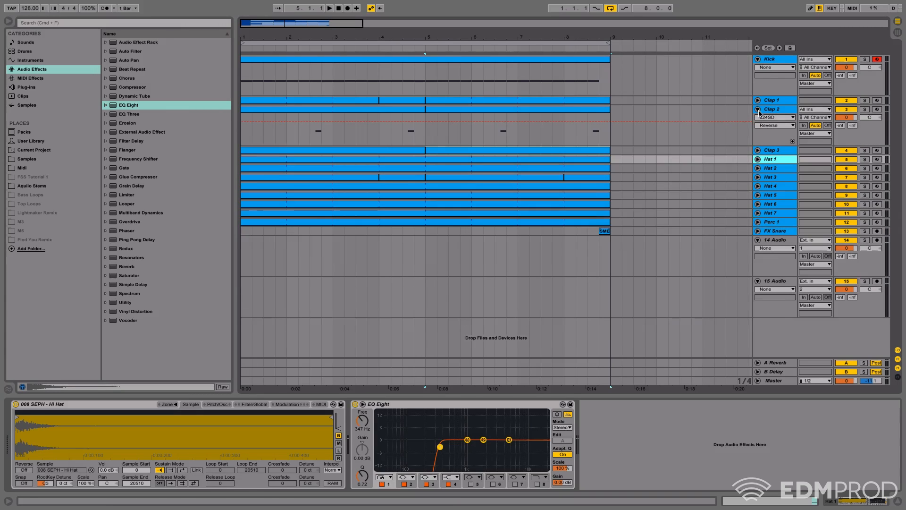
{"action": "left_click", "coordinate": [764, 152]}
{"action": "left_click", "coordinate": [758, 150]}
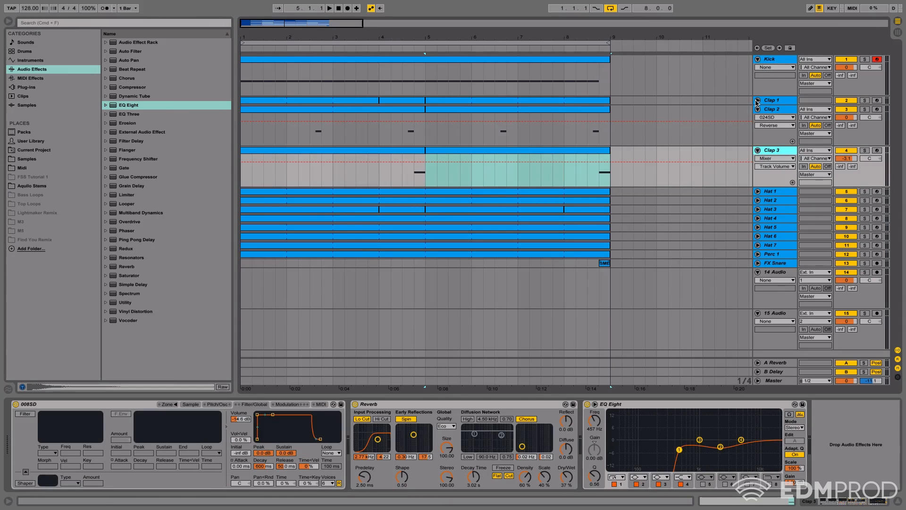
Step: Unfold the Clap 1 track and play it soloed together with the Kick track
{"action": "left_click", "coordinate": [758, 101]}
{"action": "left_click", "coordinate": [710, 111]}
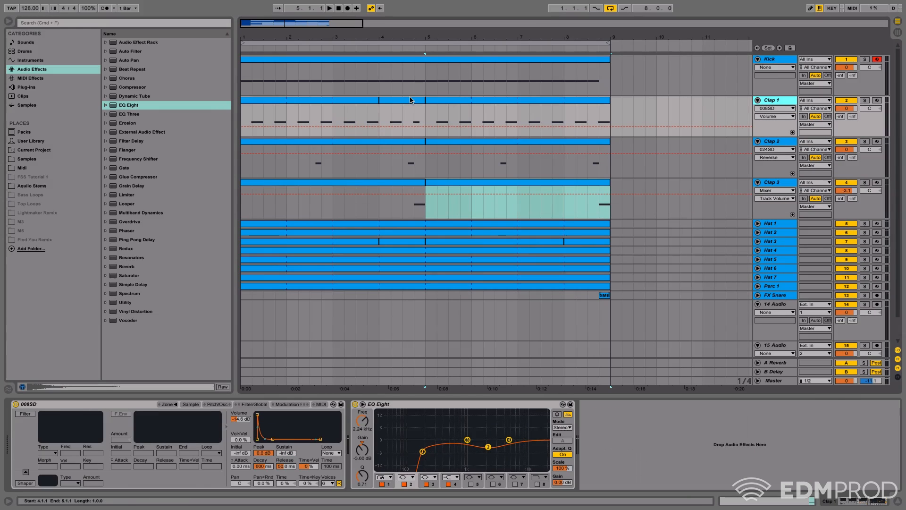
{"action": "left_click", "coordinate": [240, 440]}
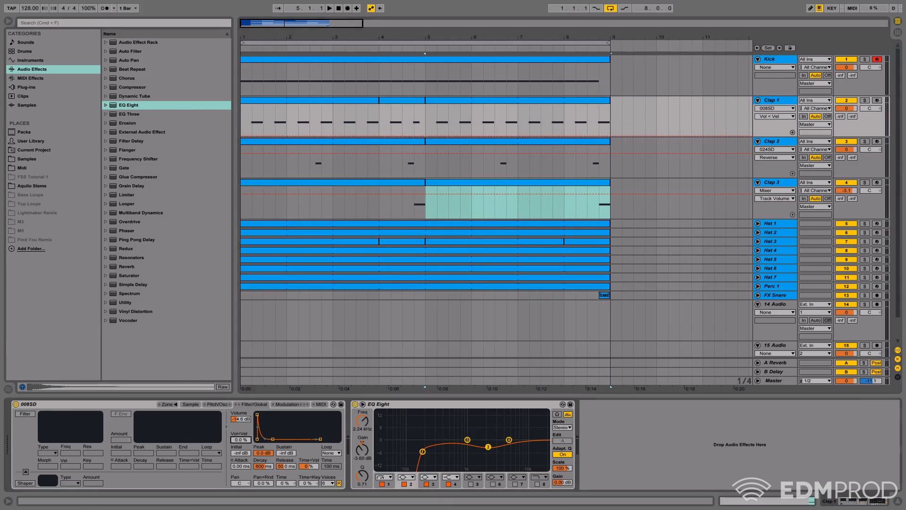
{"action": "left_click", "coordinate": [867, 101]}
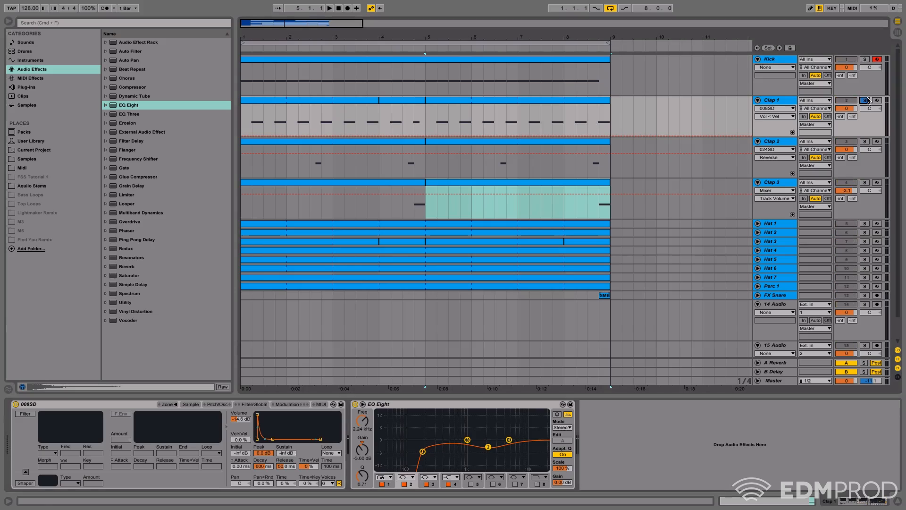
{"action": "left_click", "coordinate": [865, 59]}
{"action": "key", "text": "space"}
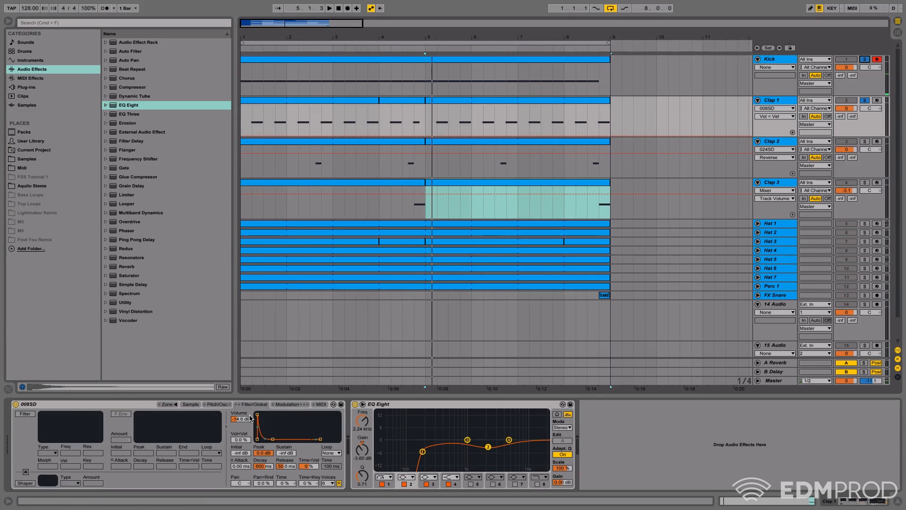
Step: Set Clap 1's sampler to a volume of -24.2 dB and a velocity-to-volume amount of 70 %, and audition it
{"action": "left_click", "coordinate": [269, 418]}
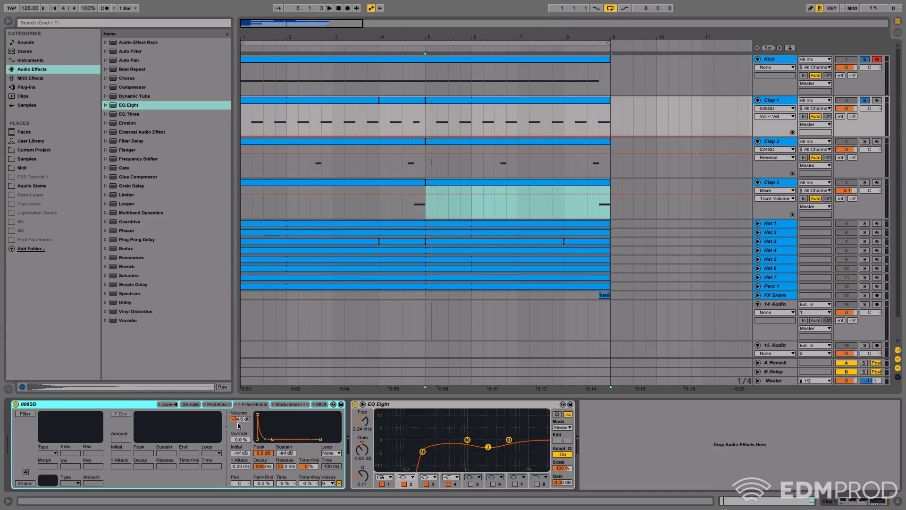
{"action": "mouse_move", "coordinate": [236, 419]}
{"action": "left_mouse_down"}
{"action": "mouse_move", "coordinate": [236, 444]}
{"action": "mouse_move", "coordinate": [249, 432]}
{"action": "mouse_move", "coordinate": [249, 412]}
{"action": "mouse_move", "coordinate": [238, 426]}
{"action": "left_mouse_up"}
{"action": "key", "text": "space"}
{"action": "key", "text": "space"}
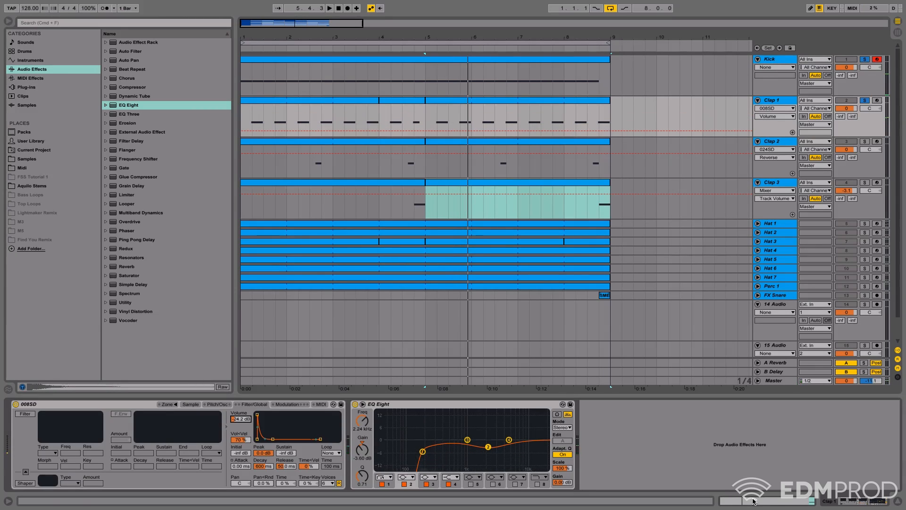
{"action": "key", "text": "space"}
Step: Open the first Clap 1 clip's notes, enlarge the velocity lane and lower the first note's velocity to 93 while auditioning
{"action": "left_click_drag", "start_coordinate": [243, 111], "coordinate": [374, 109]}
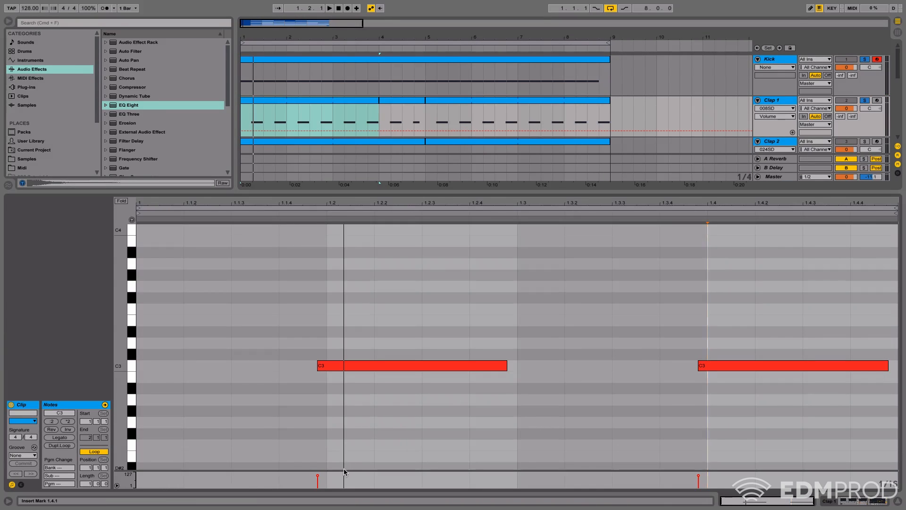
{"action": "left_click_drag", "start_coordinate": [344, 471], "coordinate": [340, 259]}
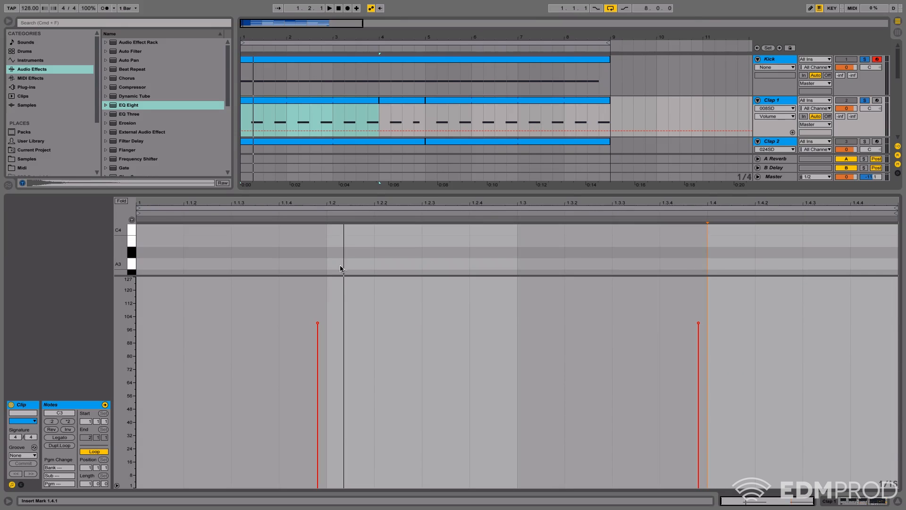
{"action": "left_click", "coordinate": [319, 325]}
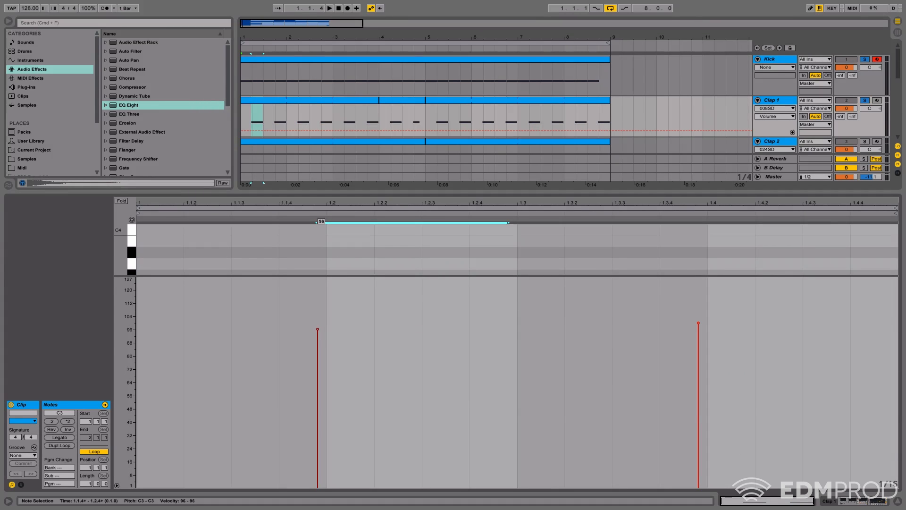
{"action": "key", "text": "space"}
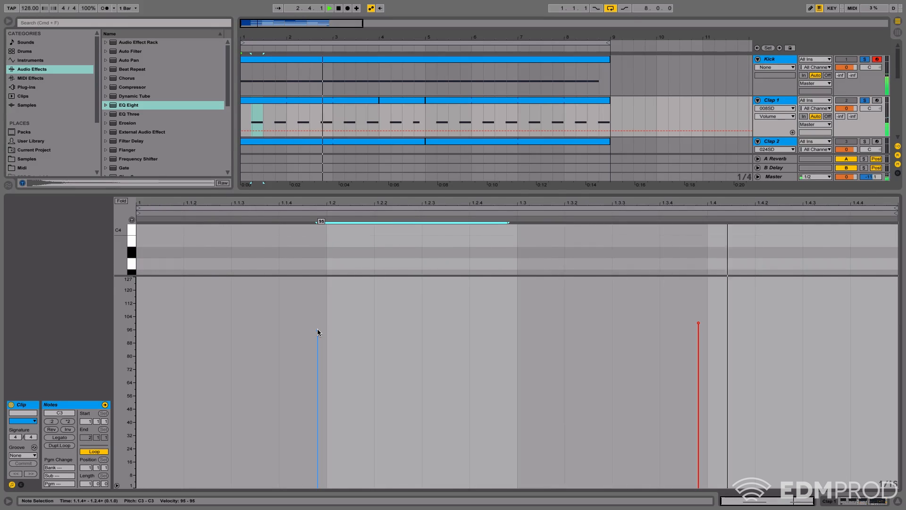
{"action": "key", "text": "space"}
{"action": "left_click_drag", "start_coordinate": [318, 332], "coordinate": [317, 335]}
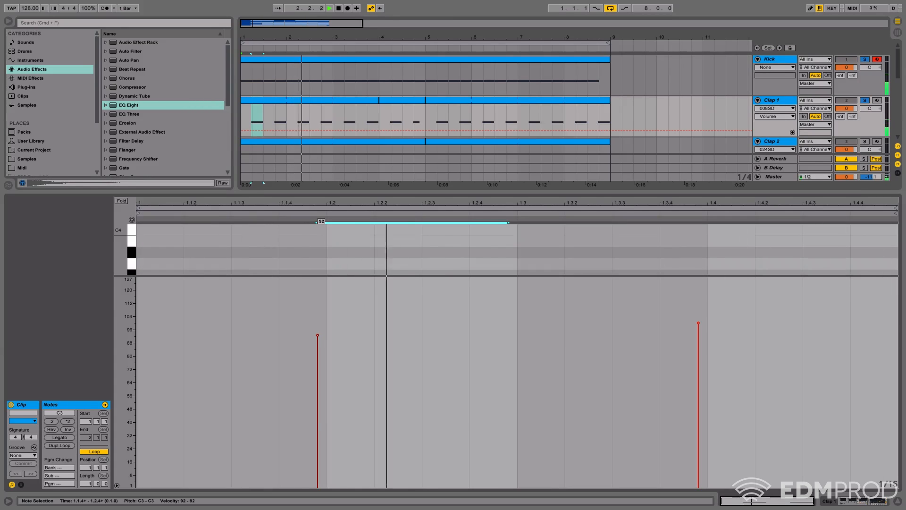
{"action": "key", "text": "space"}
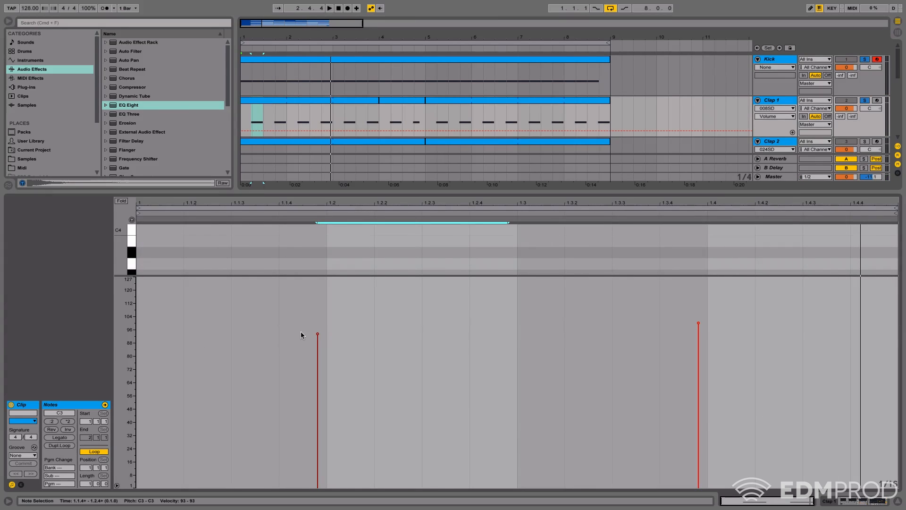
Step: Lower the velocity of the first Clap 1 note further, audition it and return to the track's devices
{"action": "left_click_drag", "start_coordinate": [318, 375], "coordinate": [318, 392]}
{"action": "key", "text": "space"}
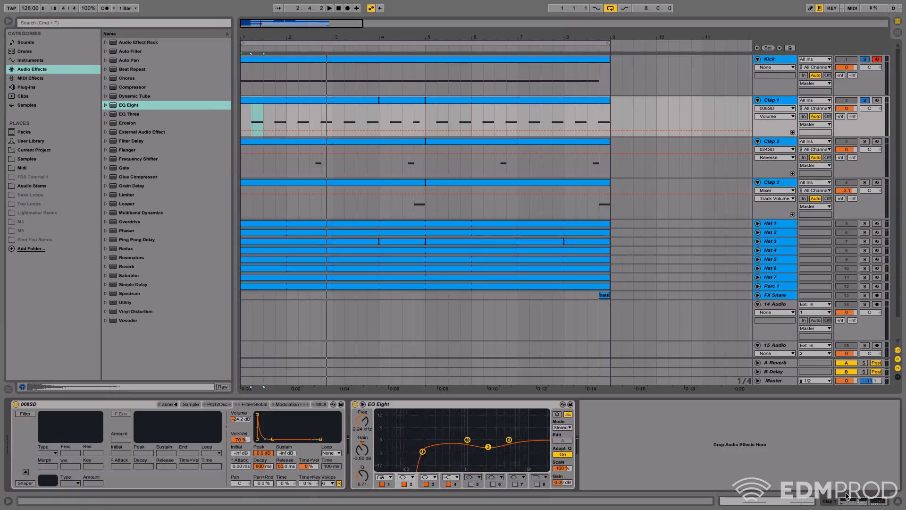
{"action": "left_click", "coordinate": [838, 494]}
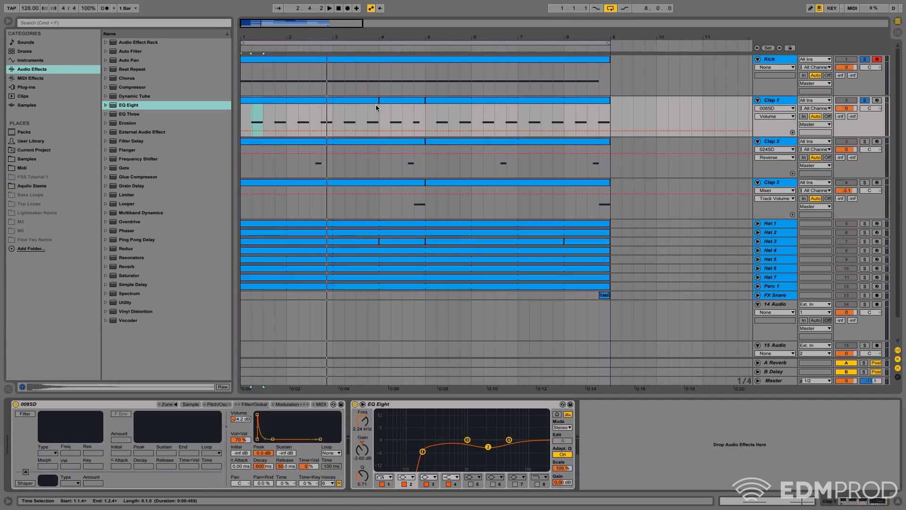
Step: Extend the first Clap 1 clip to bar 5 and duplicate it over the following four bars
{"action": "left_click", "coordinate": [377, 101]}
{"action": "left_click_drag", "start_coordinate": [377, 101], "coordinate": [422, 103]}
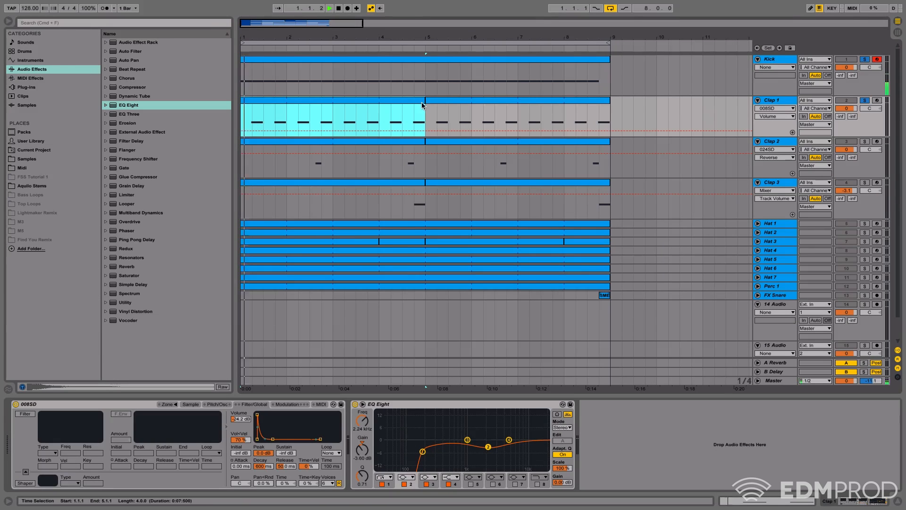
{"action": "key", "text": "super+d"}
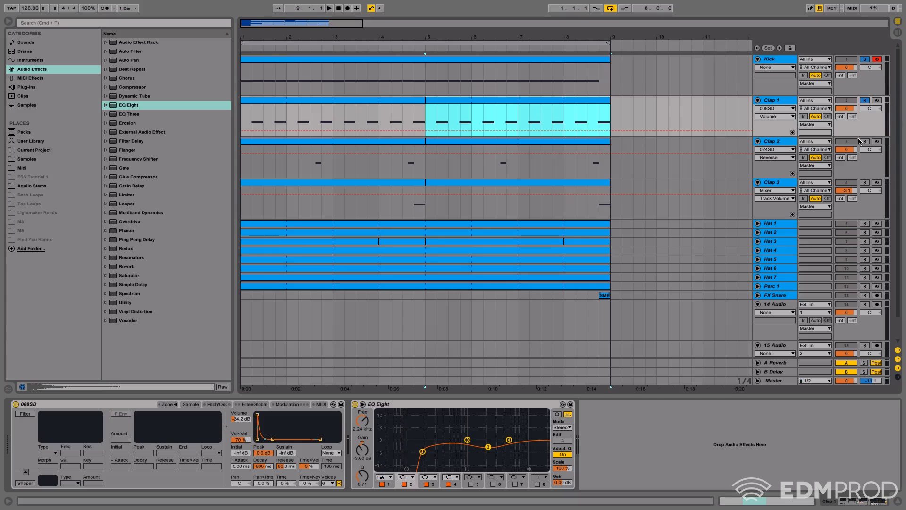
Step: Fold the Clap 2 and Clap 3 tracks
{"action": "left_click", "coordinate": [774, 142]}
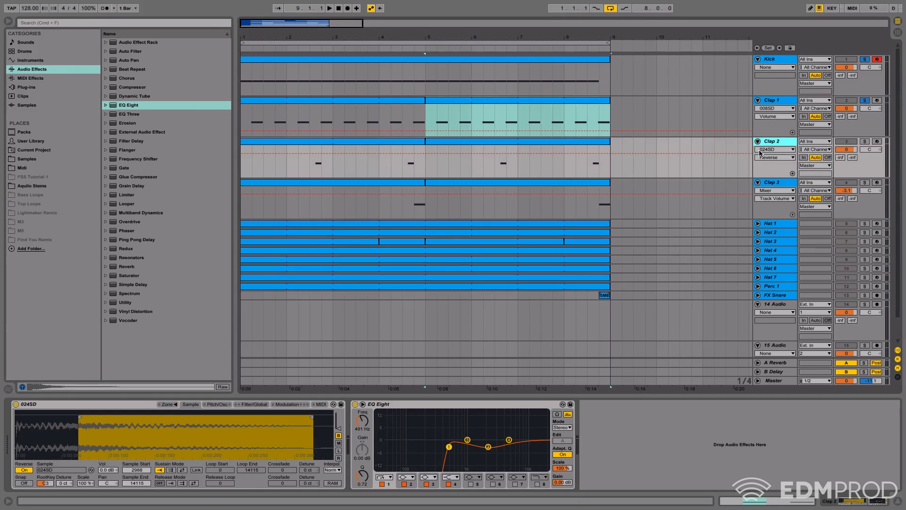
{"action": "left_click", "coordinate": [757, 141]}
{"action": "left_click", "coordinate": [758, 150]}
{"action": "left_click", "coordinate": [773, 152]}
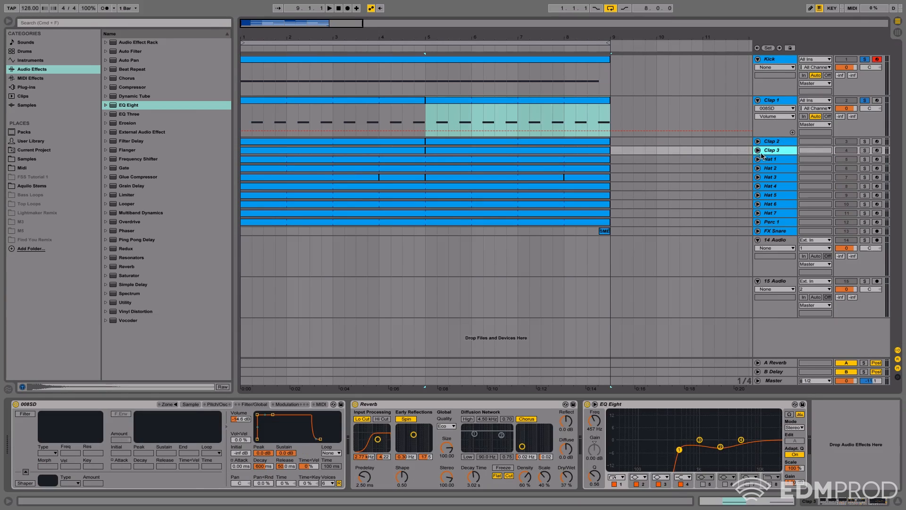
Step: Solo and unfold the Hat 1 track and select its clip
{"action": "left_click", "coordinate": [775, 160]}
{"action": "left_click", "coordinate": [865, 159]}
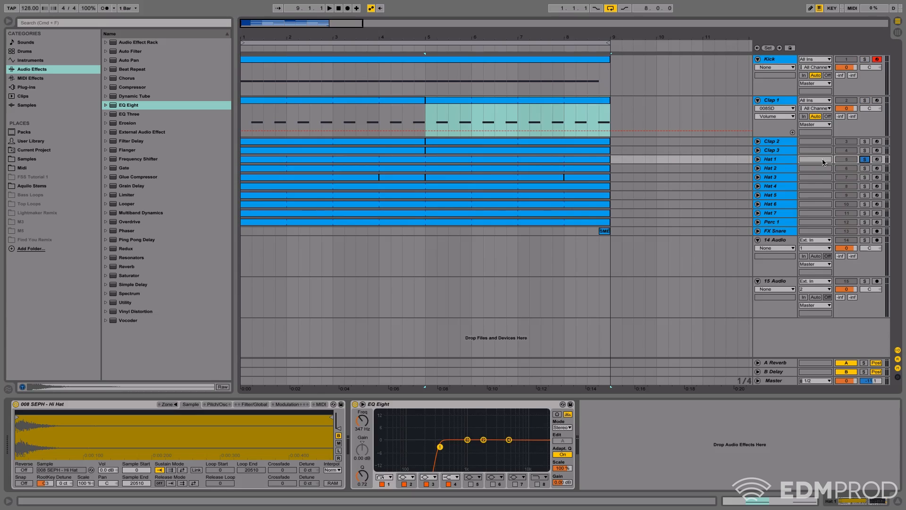
{"action": "left_click", "coordinate": [757, 159]}
{"action": "left_click", "coordinate": [428, 166]}
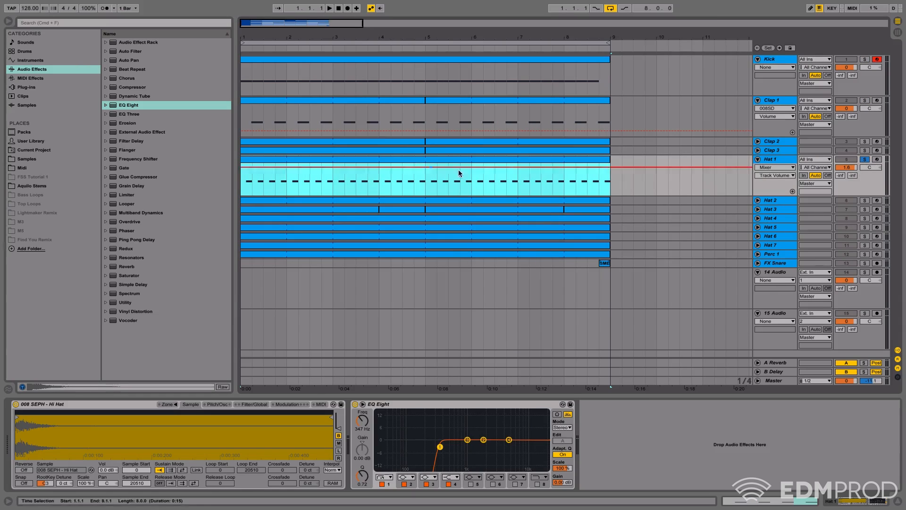
Step: Set Hat 1's sampler to a volume of -23.6 dB and a velocity-to-volume amount of 70 %
{"action": "left_click", "coordinate": [239, 405]}
{"action": "left_click", "coordinate": [240, 439]}
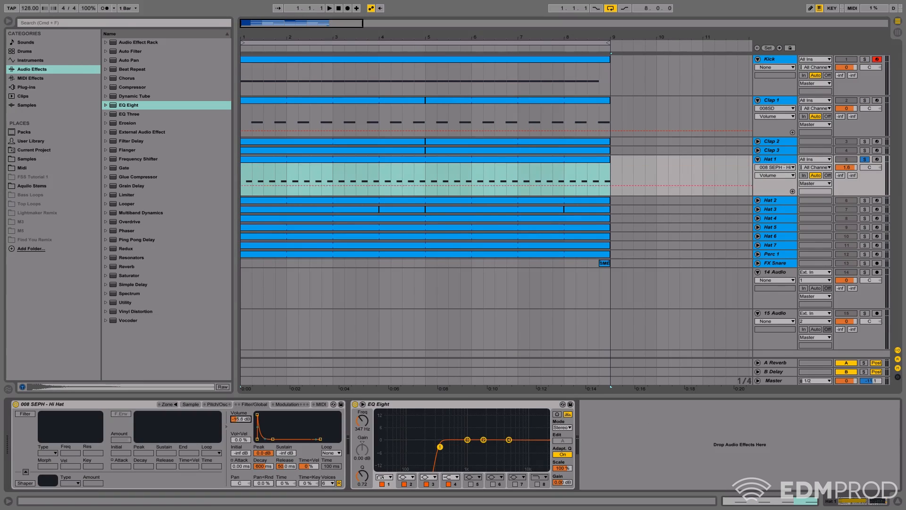
{"action": "left_click_drag", "start_coordinate": [240, 439], "coordinate": [239, 402]}
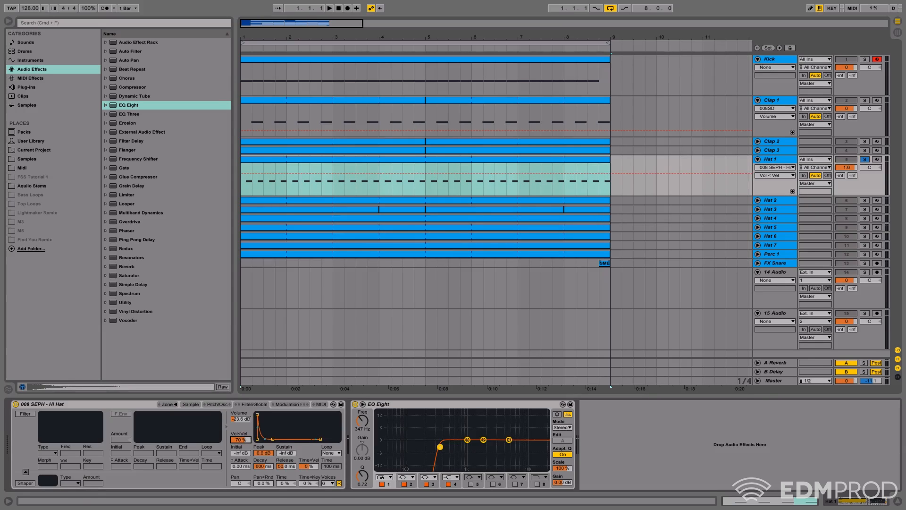
Step: Audition Hat 1 within the full mix and return it to solo
{"action": "left_click", "coordinate": [865, 160]}
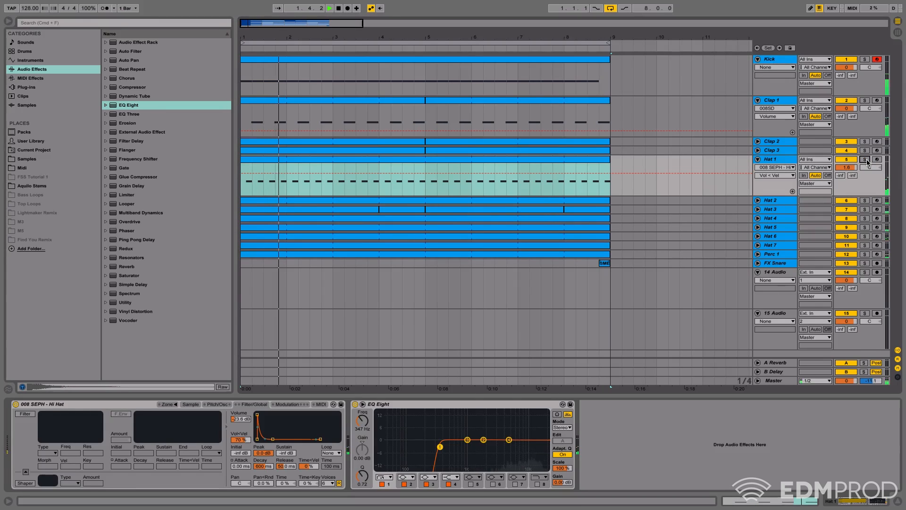
{"action": "left_click", "coordinate": [866, 160]}
{"action": "left_click", "coordinate": [767, 160]}
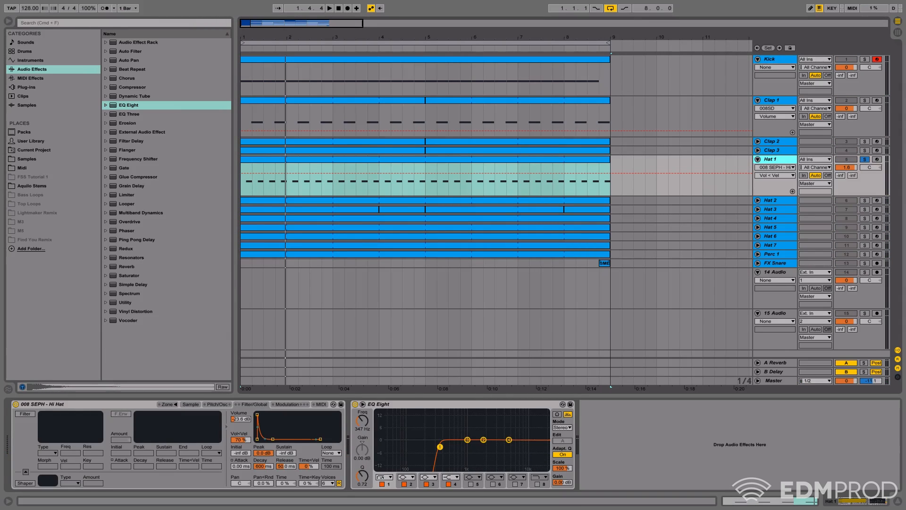
Step: Lower the velocity of the first note in Hat 1's clip to 90, audition it, and unsolo the track
{"action": "left_click", "coordinate": [791, 499]}
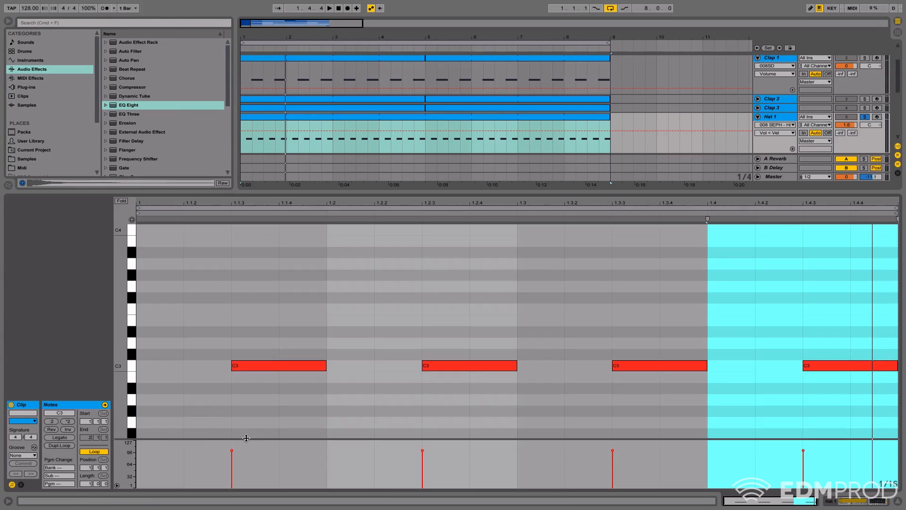
{"action": "left_click_drag", "start_coordinate": [245, 438], "coordinate": [244, 353]}
{"action": "left_click", "coordinate": [232, 380]}
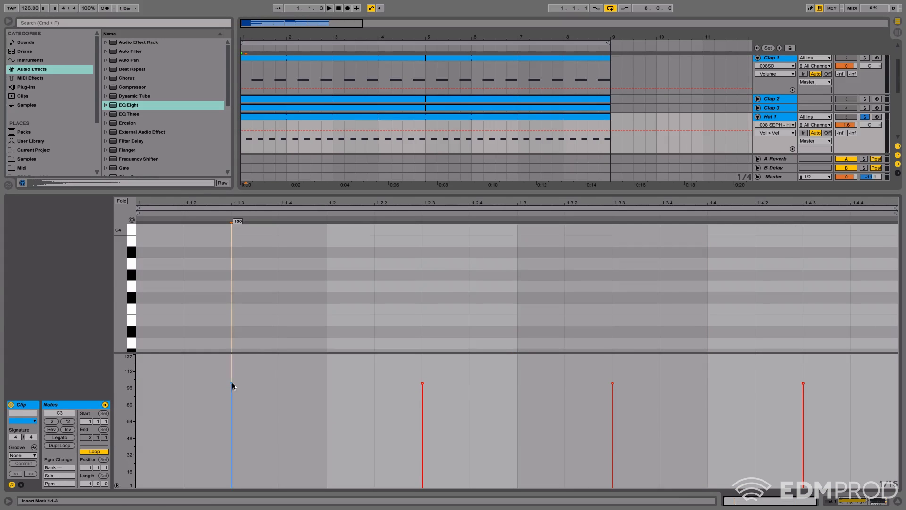
{"action": "key", "text": "space"}
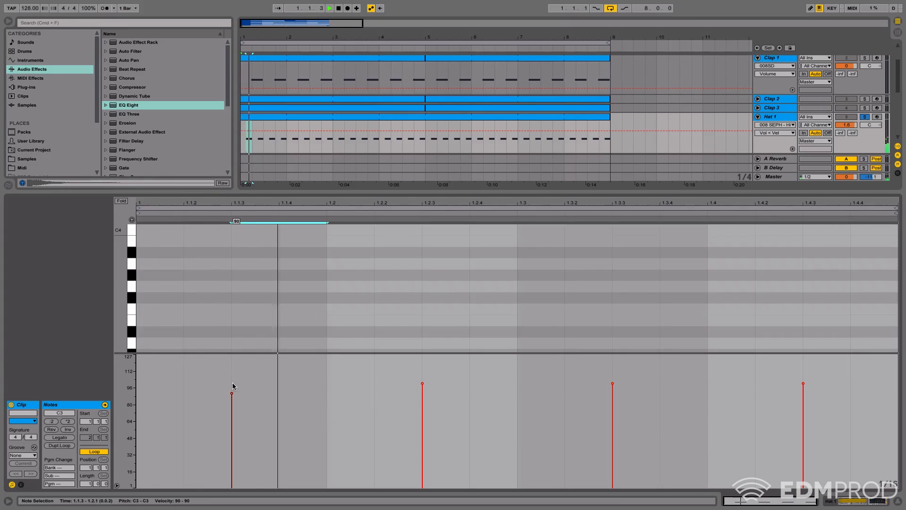
{"action": "left_click", "coordinate": [864, 118]}
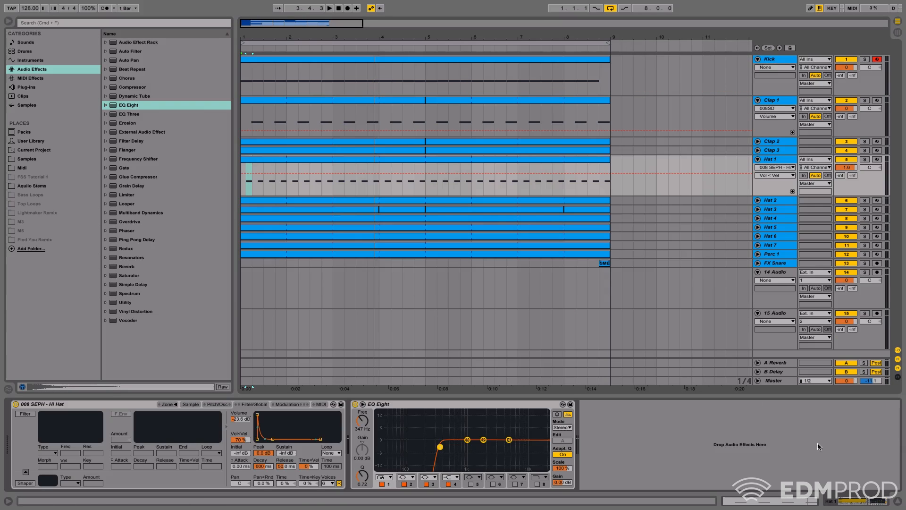
Step: Audition the full drum loop from 1.4.3 on Hat 1 and from the start of Clap 1's first clip
{"action": "left_click_drag", "start_coordinate": [335, 37], "coordinate": [334, 44]}
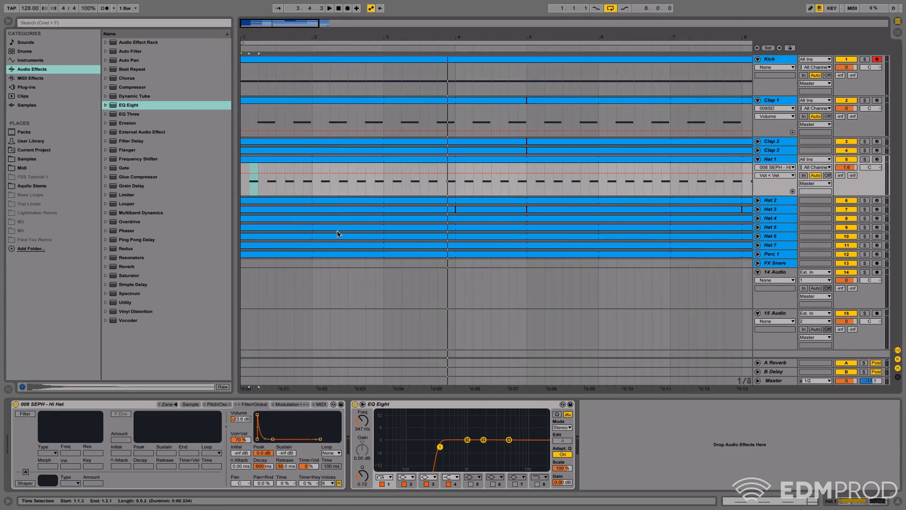
{"action": "left_click", "coordinate": [305, 181]}
{"action": "left_click_drag", "start_coordinate": [250, 37], "coordinate": [251, 61]}
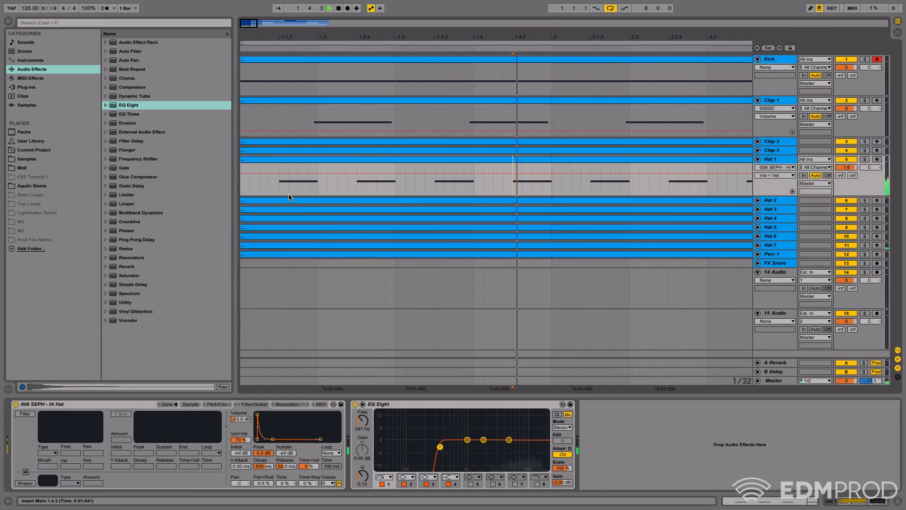
{"action": "key", "text": "space"}
{"action": "left_click", "coordinate": [335, 101]}
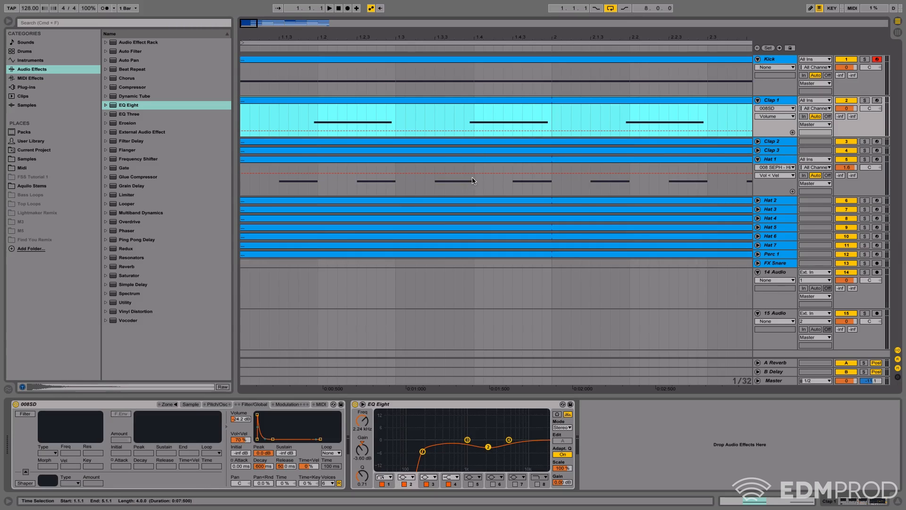
{"action": "left_click", "coordinate": [335, 9]}
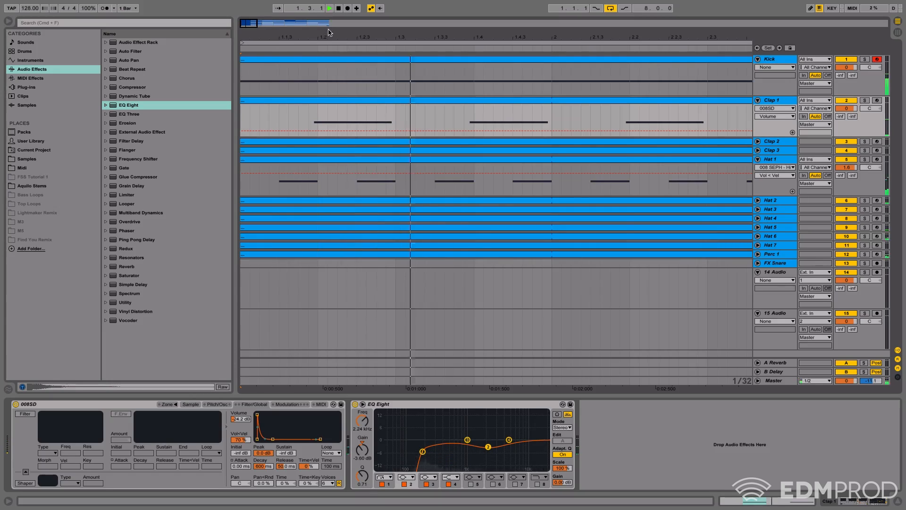
{"action": "key", "text": "space"}
{"action": "left_click_drag", "start_coordinate": [334, 36], "coordinate": [333, 23]}
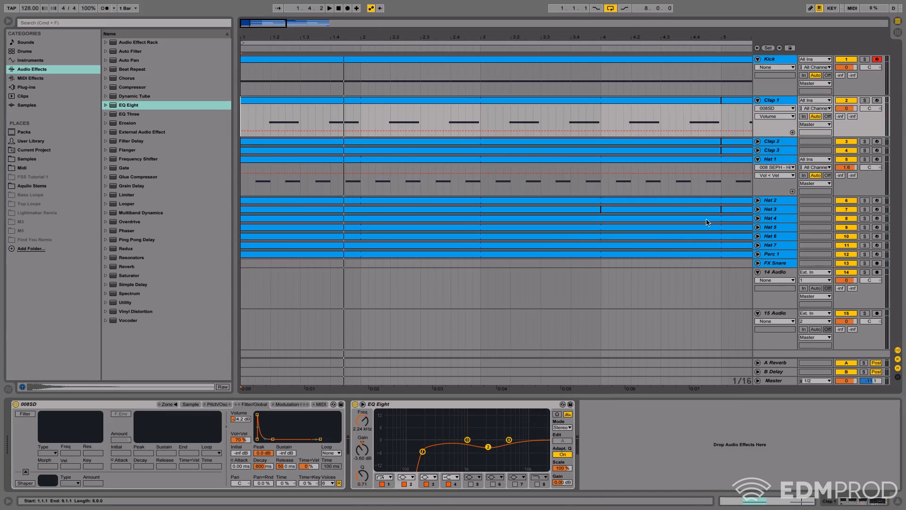
Step: Unfold, select and solo the Hat 2 track
{"action": "left_click", "coordinate": [758, 201]}
{"action": "left_click", "coordinate": [768, 201]}
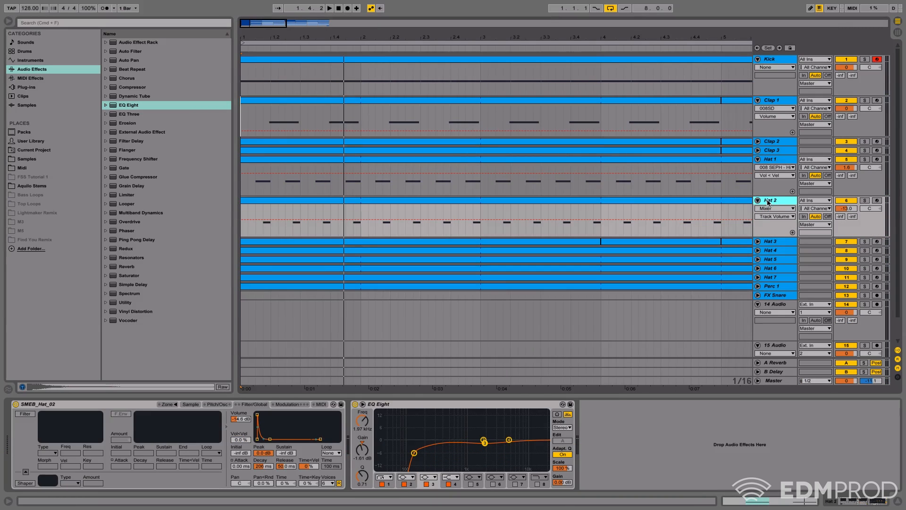
{"action": "left_click", "coordinate": [865, 201]}
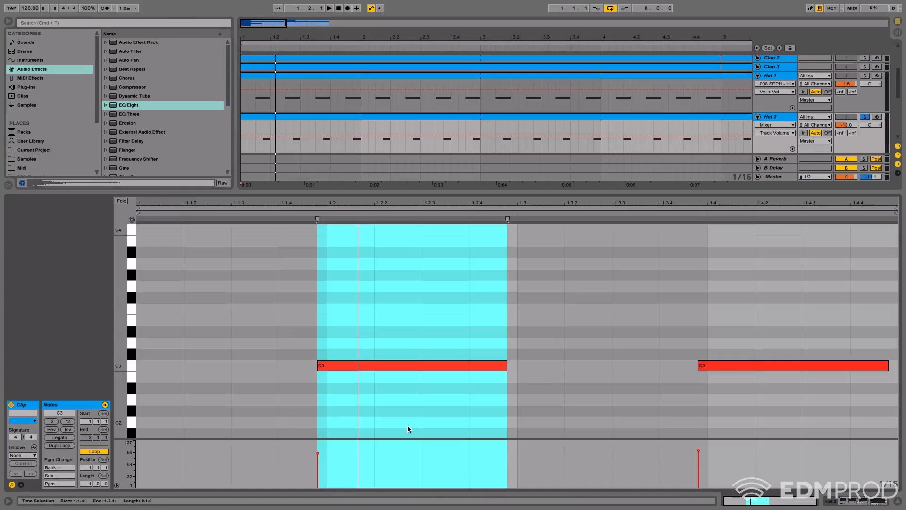
Step: Set Hat 2's sampler to a volume of -22.5 dB and a velocity-to-volume amount of 70 %
{"action": "left_click", "coordinate": [409, 429]}
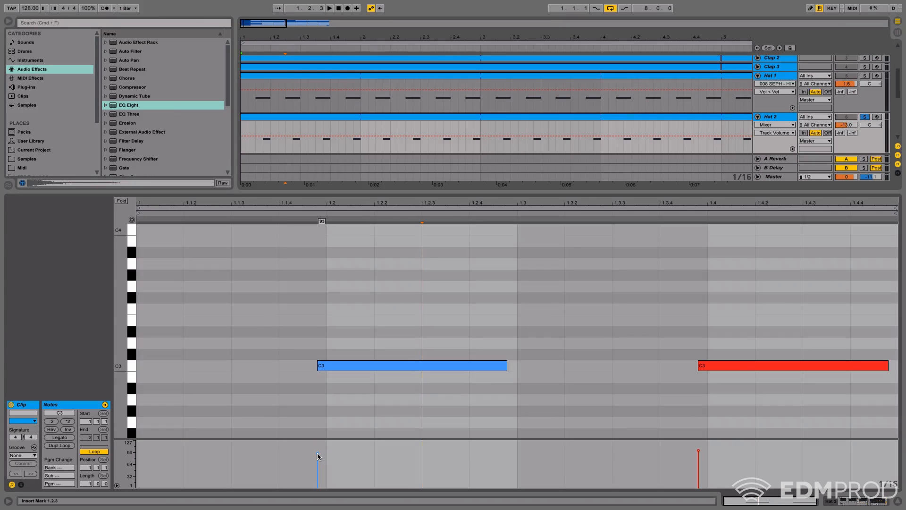
{"action": "left_click", "coordinate": [848, 498]}
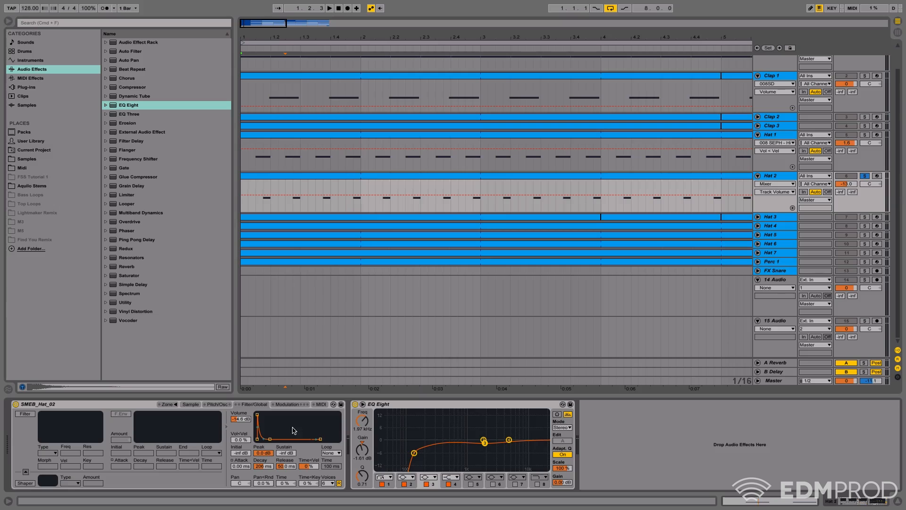
{"action": "mouse_move", "coordinate": [243, 439]}
{"action": "left_mouse_down"}
{"action": "mouse_move", "coordinate": [244, 405]}
{"action": "mouse_move", "coordinate": [242, 429]}
{"action": "left_mouse_up"}
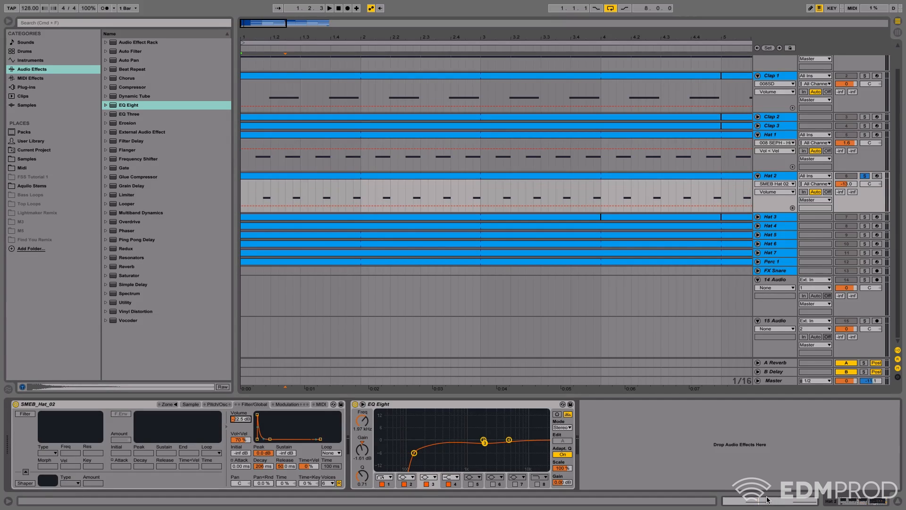
{"action": "key", "text": "shift+Tab"}
{"action": "key", "text": "space"}
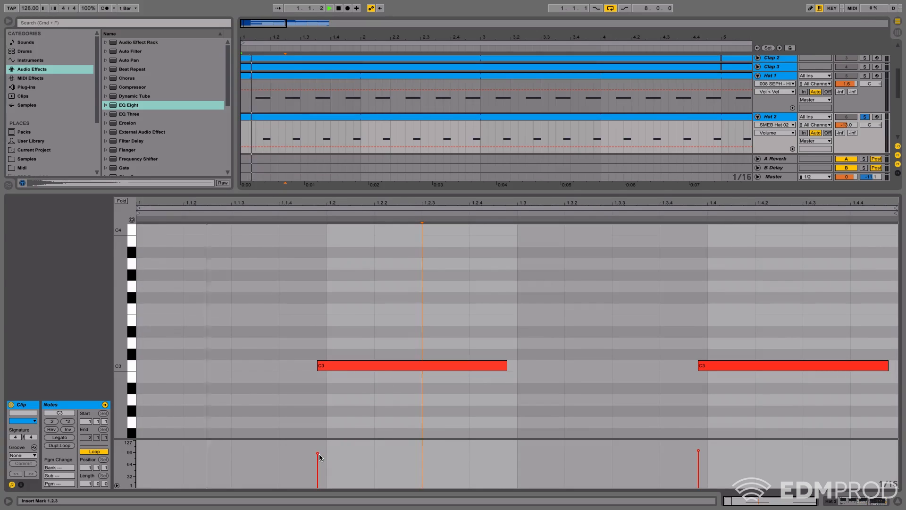
{"action": "key", "text": "space"}
{"action": "left_click_drag", "start_coordinate": [318, 453], "coordinate": [318, 459]}
{"action": "key", "text": "space"}
{"action": "key", "text": "space"}
{"action": "key", "text": "space"}
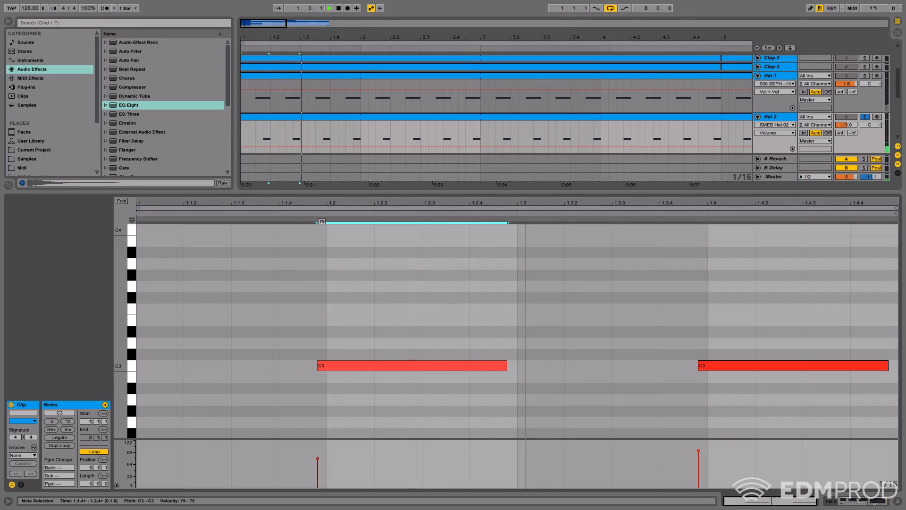
{"action": "left_click_drag", "start_coordinate": [318, 458], "coordinate": [318, 453]}
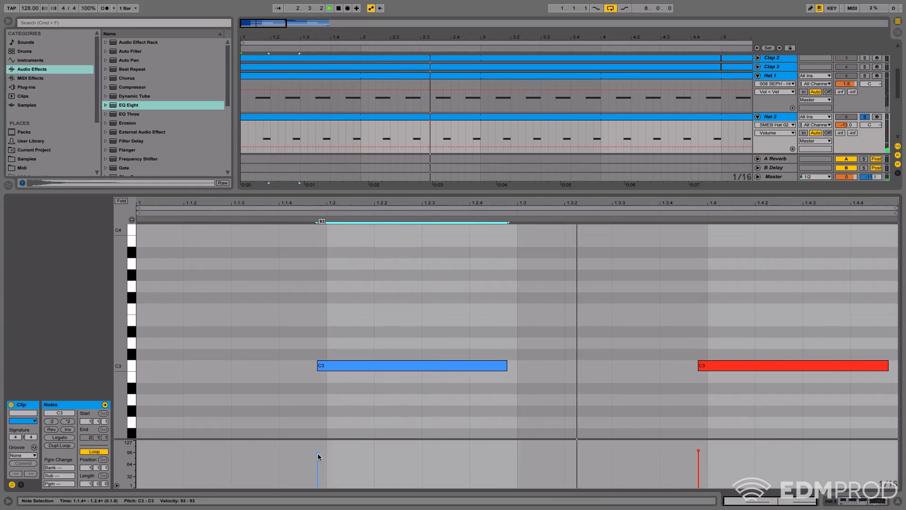
{"action": "key", "text": "space"}
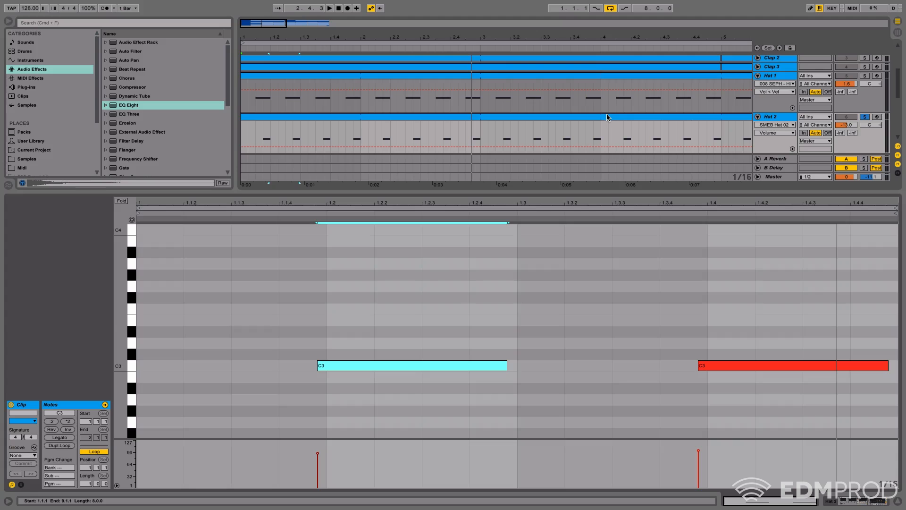
Step: Open Hat 2's clip, slightly lower the velocity of its note at 1.1.4, and audition the soloed track
{"action": "left_click", "coordinate": [545, 117]}
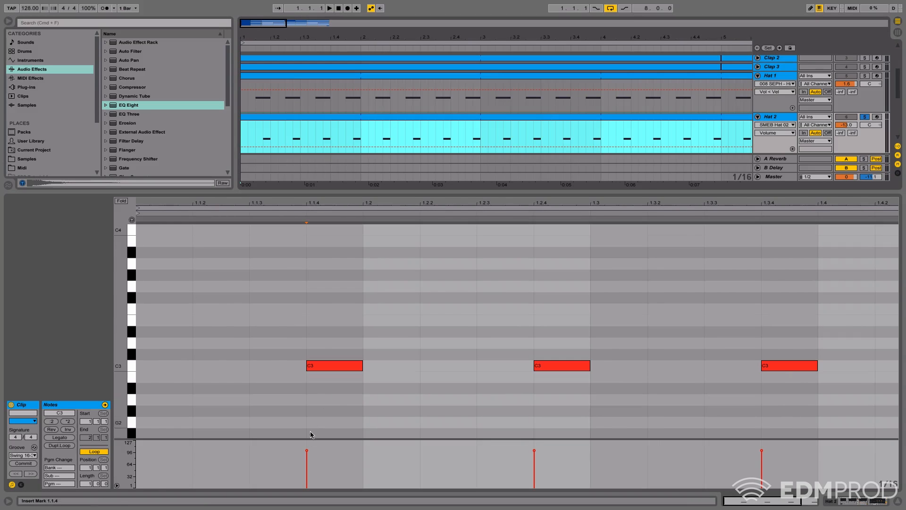
{"action": "left_click_drag", "start_coordinate": [307, 451], "coordinate": [307, 456]}
{"action": "key", "text": "space"}
{"action": "key", "text": "space"}
{"action": "key", "text": "space"}
{"action": "key", "text": "space"}
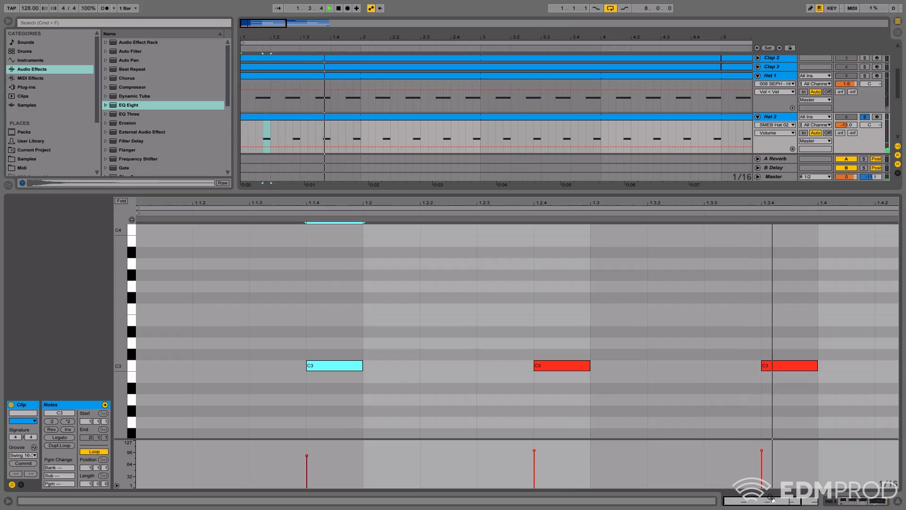
{"action": "key", "text": "space"}
Step: Slightly lower the velocity of Hat 2's note at 1.4.4, unsolo the track, and audition the full loop
{"action": "left_click_drag", "start_coordinate": [844, 446], "coordinate": [843, 452]}
{"action": "left_click", "coordinate": [864, 118]}
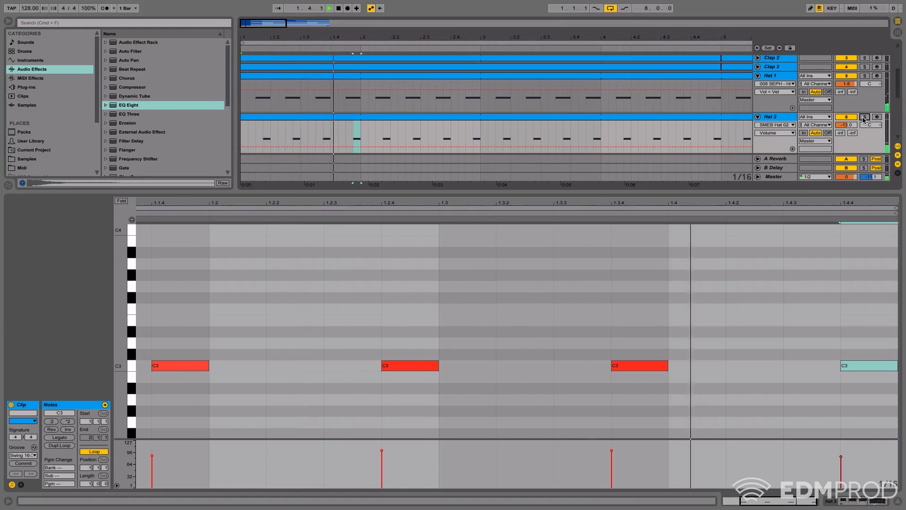
{"action": "left_click", "coordinate": [876, 499]}
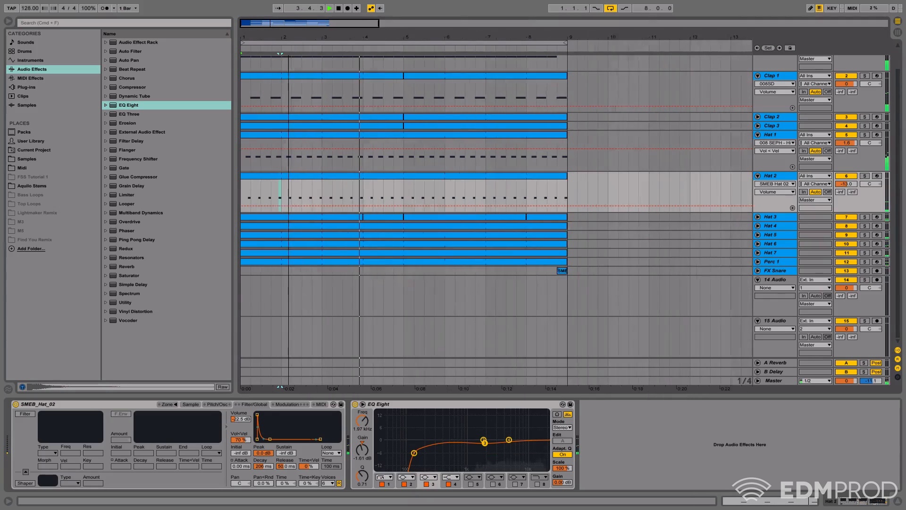
{"action": "left_click_drag", "start_coordinate": [288, 37], "coordinate": [285, 34]}
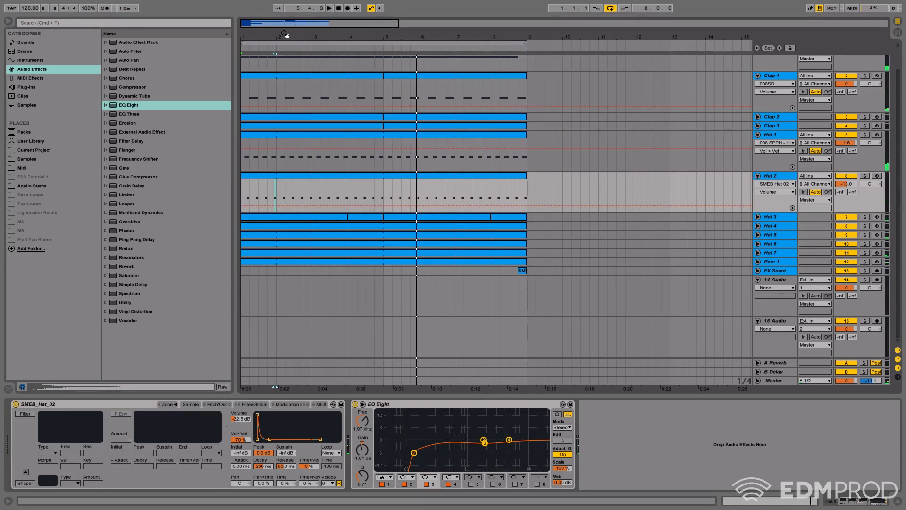
Step: Examine the notes and velocities in both Clap 1 clips while the full loop plays
{"action": "double_click", "coordinate": [372, 76]}
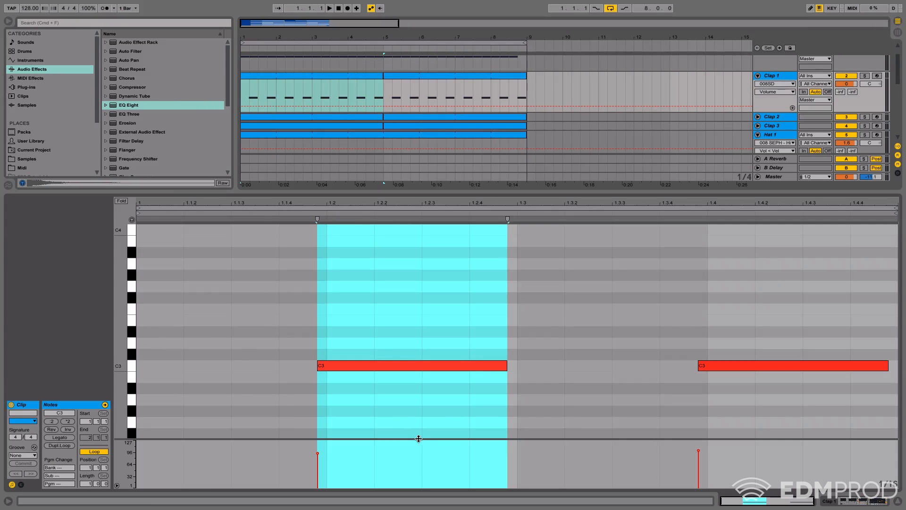
{"action": "left_click_drag", "start_coordinate": [418, 439], "coordinate": [419, 181]}
{"action": "left_click", "coordinate": [435, 312]}
{"action": "key", "text": "space"}
{"action": "left_click", "coordinate": [877, 503]}
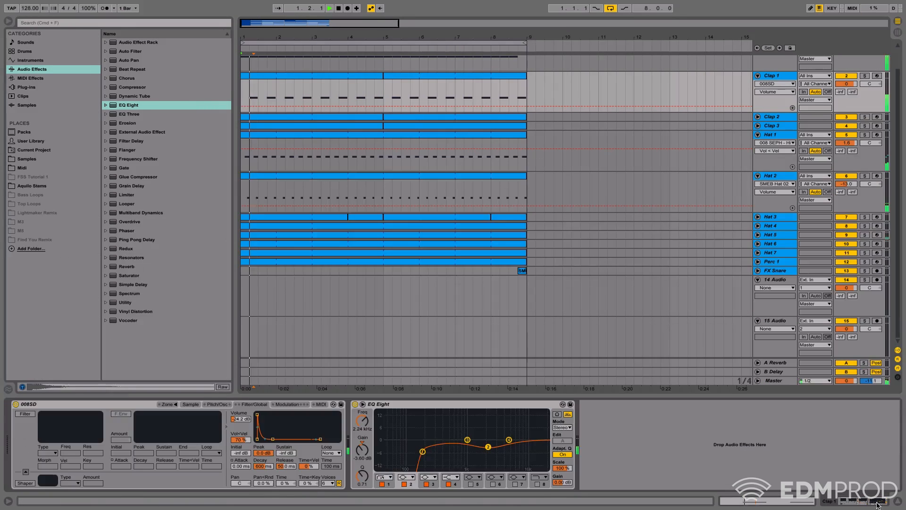
{"action": "left_click", "coordinate": [500, 76]}
{"action": "left_click", "coordinate": [774, 502]}
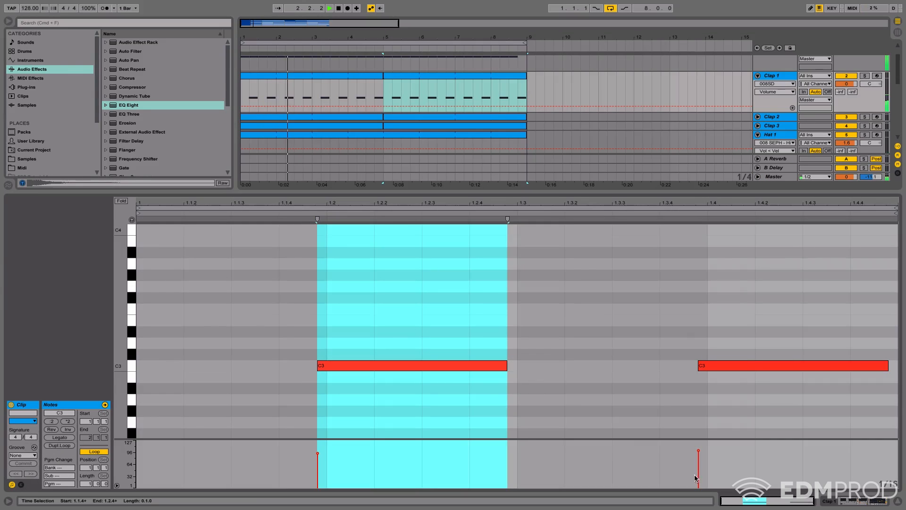
{"action": "left_click", "coordinate": [874, 501]}
{"action": "key", "text": "space"}
Step: Unfold Hat 3, select its clip at bar 4, and audition that bar in the full mix
{"action": "left_click", "coordinate": [758, 217]}
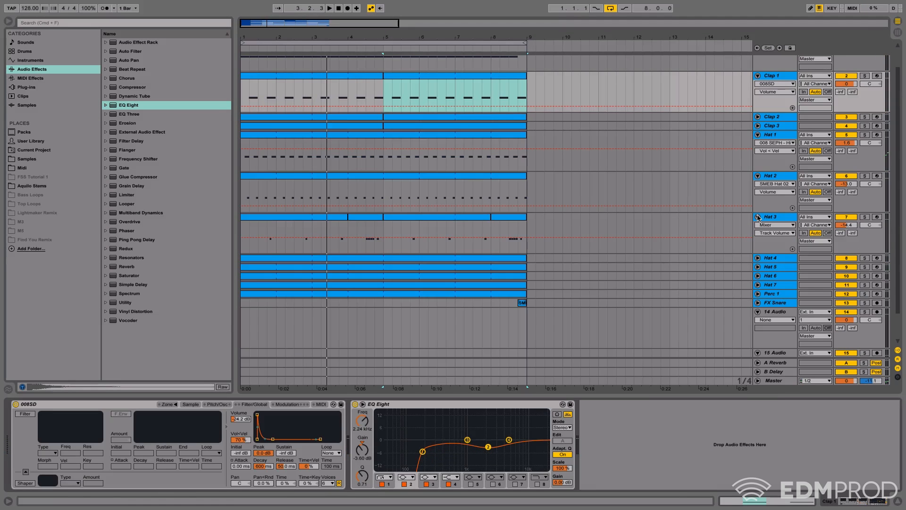
{"action": "left_click", "coordinate": [370, 219]}
{"action": "key", "text": "space"}
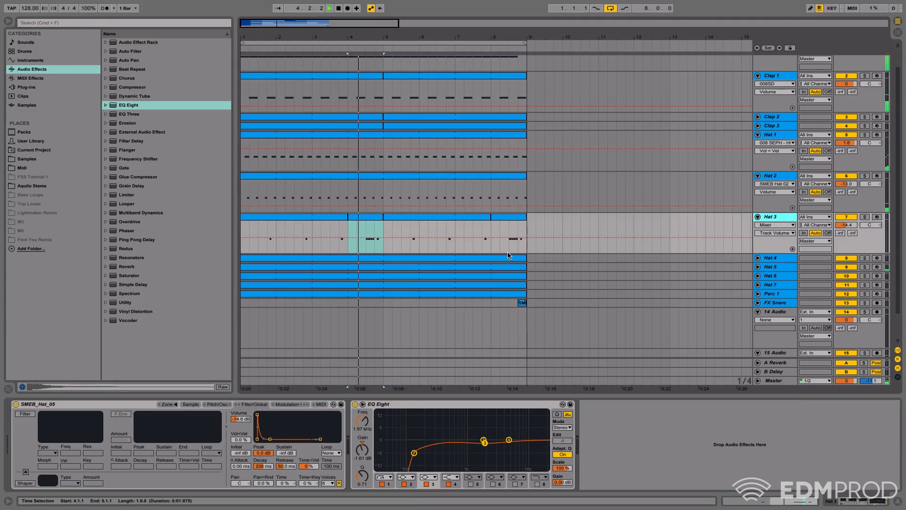
{"action": "key", "text": "space"}
Step: Open Hat 3's bar 4 clip and lower the velocity of the note at 2.3
{"action": "left_click", "coordinate": [808, 499]}
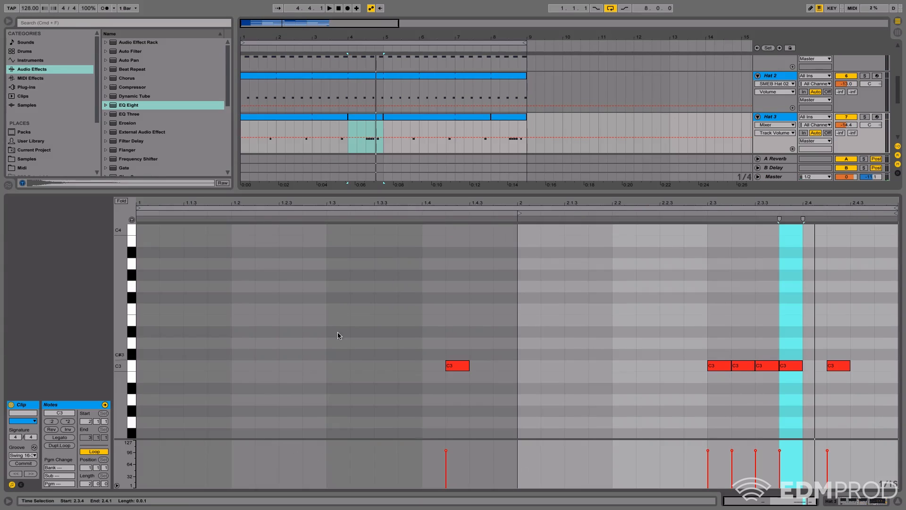
{"action": "left_click_drag", "start_coordinate": [814, 204], "coordinate": [813, 236]}
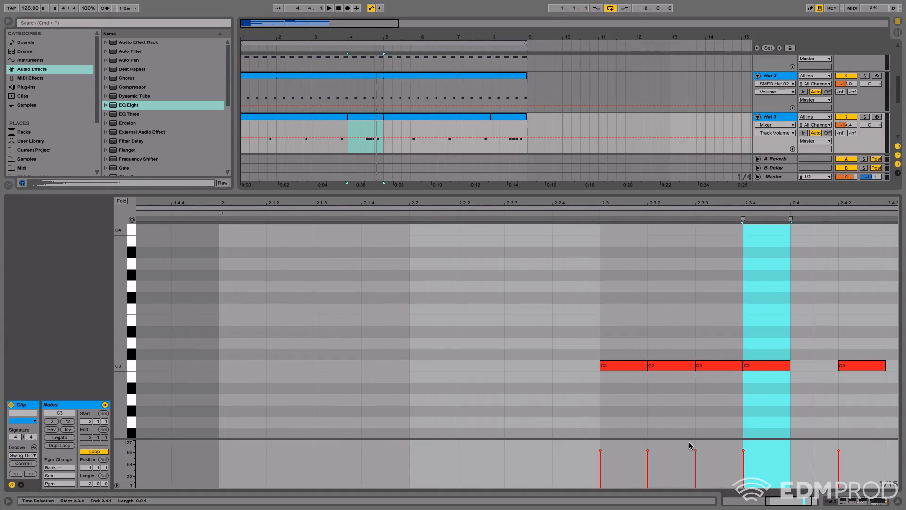
{"action": "left_click", "coordinate": [601, 450]}
Step: Lower Hat 3's sampler volume and raise its velocity-to-volume amount
{"action": "left_click", "coordinate": [849, 507]}
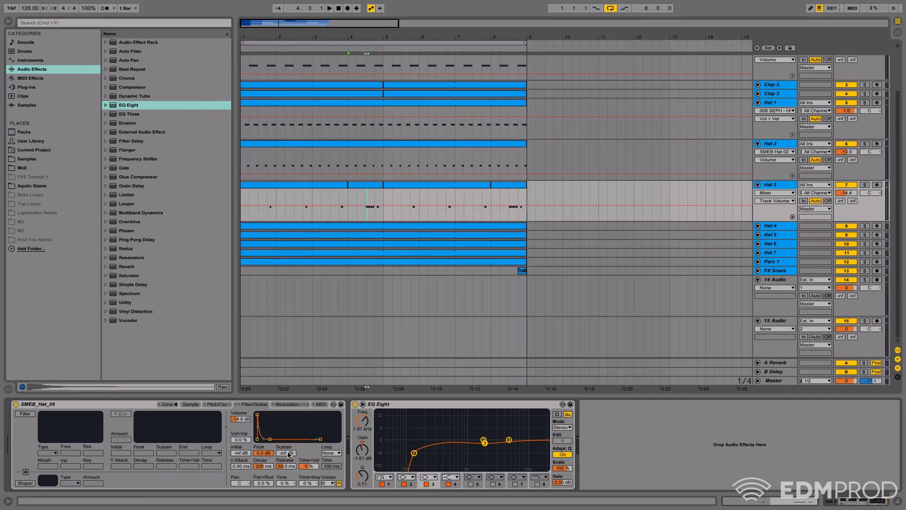
{"action": "mouse_move", "coordinate": [241, 440]}
{"action": "left_mouse_down"}
{"action": "mouse_move", "coordinate": [241, 407]}
{"action": "mouse_move", "coordinate": [237, 429]}
{"action": "left_mouse_up"}
Step: Ramp the velocities of Hat 3's three notes from 2.3 upward, with 89 at 2.3.3, and audition them soloed and in the mix
{"action": "left_click", "coordinate": [807, 501]}
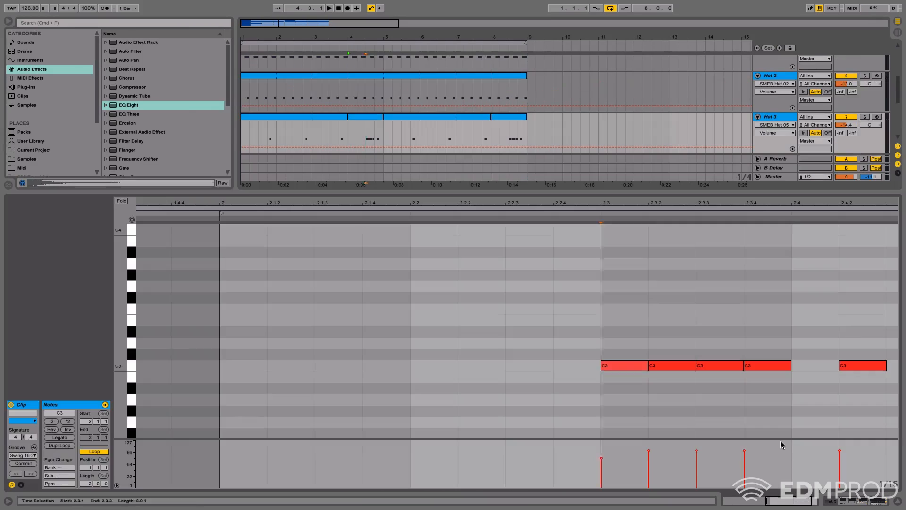
{"action": "left_click_drag", "start_coordinate": [602, 457], "coordinate": [697, 455]}
{"action": "key", "text": "space"}
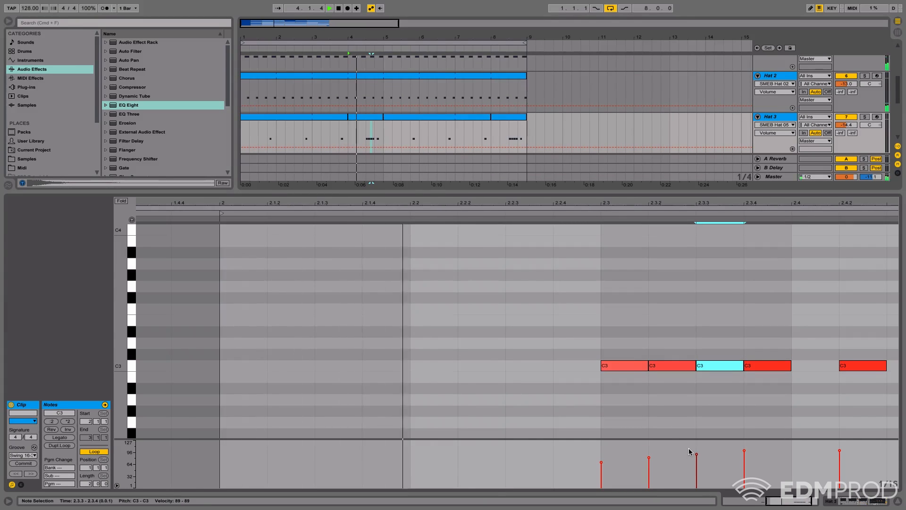
{"action": "left_click", "coordinate": [866, 118]}
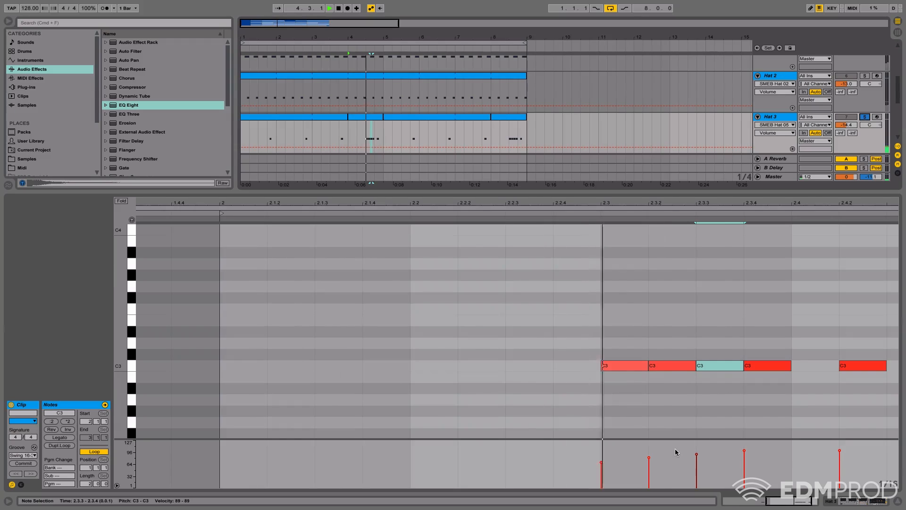
{"action": "left_click", "coordinate": [866, 118]}
{"action": "key", "text": "space"}
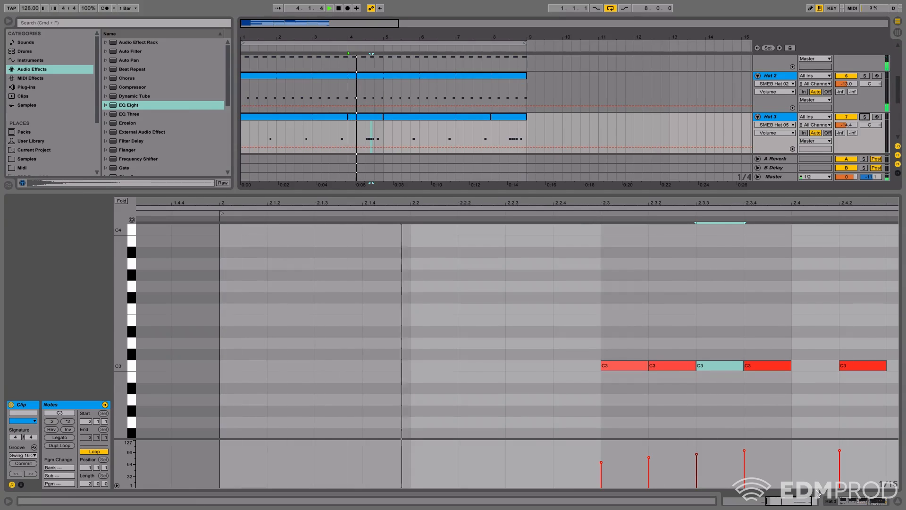
Step: Stop playback, unfold the Perc 1 track, select its clip and audition the loop from bar 1
{"action": "key", "text": "shift+Tab"}
{"action": "key", "text": "space"}
{"action": "left_click", "coordinate": [374, 185]}
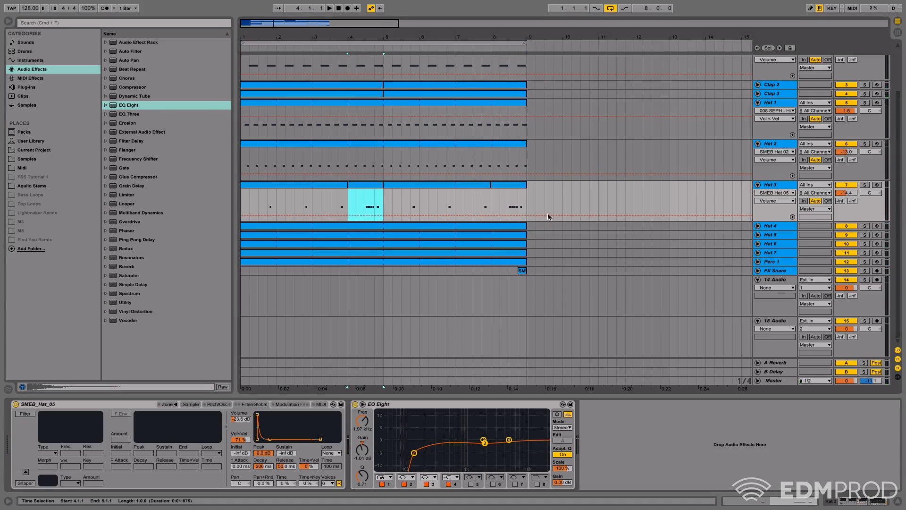
{"action": "left_click", "coordinate": [494, 204]}
{"action": "left_click", "coordinate": [772, 262]}
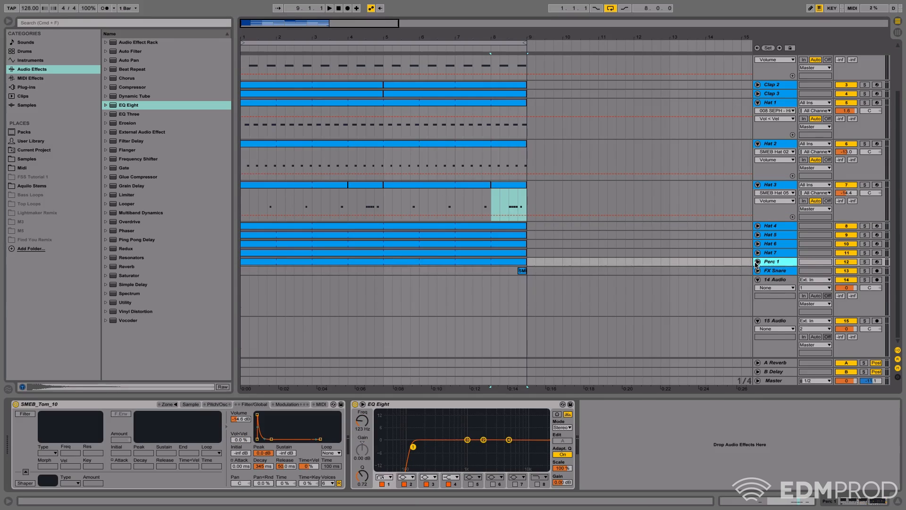
{"action": "left_click", "coordinate": [757, 261]}
{"action": "left_click", "coordinate": [391, 263]}
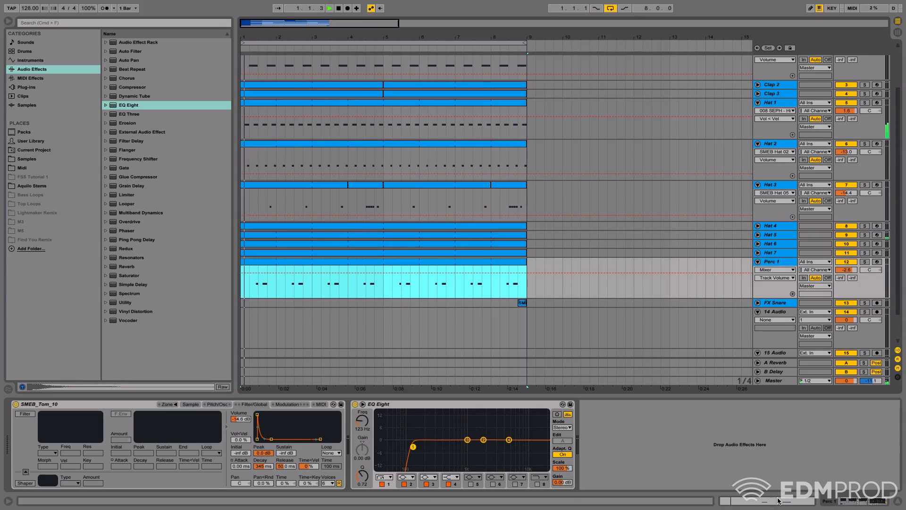
{"action": "key", "text": "space"}
{"action": "key", "text": "space"}
Step: Set Perc 1's sampler velocity-to-volume amount to 73% and open its clip for note editing
{"action": "mouse_move", "coordinate": [240, 439]}
{"action": "left_mouse_down"}
{"action": "mouse_move", "coordinate": [240, 405]}
{"action": "mouse_move", "coordinate": [241, 434]}
{"action": "left_mouse_up"}
{"action": "key", "text": "shift+Tab"}
{"action": "key", "text": "space"}
{"action": "left_click", "coordinate": [564, 405]}
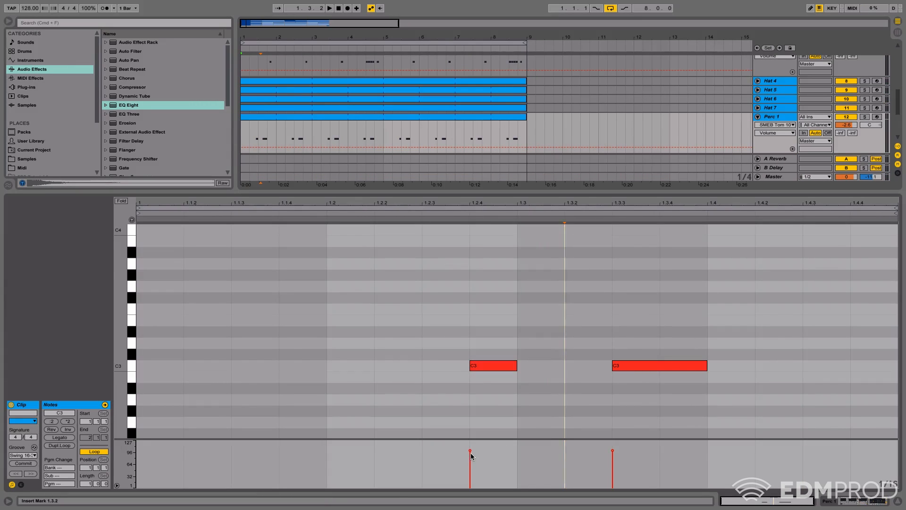
Step: Try a C3 note at 1.4.3 in the Perc 1 clip with velocity 49, audition it, and delete it
{"action": "double_click", "coordinate": [826, 367]}
{"action": "key", "text": "space"}
{"action": "left_click_drag", "start_coordinate": [802, 451], "coordinate": [803, 470]}
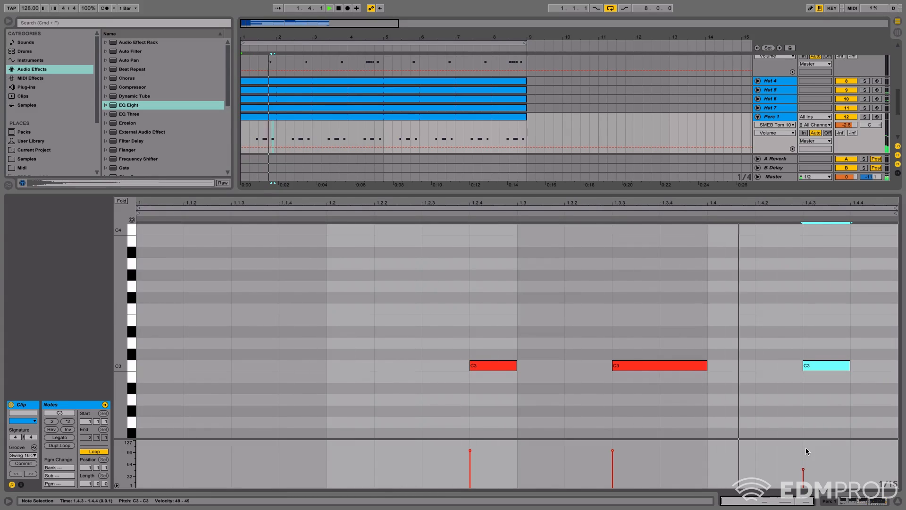
{"action": "key", "text": "space"}
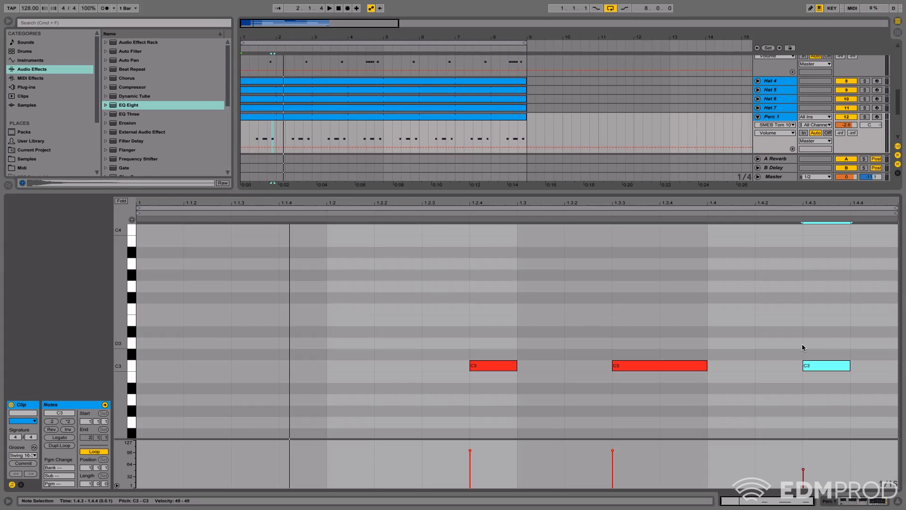
{"action": "double_click", "coordinate": [815, 366]}
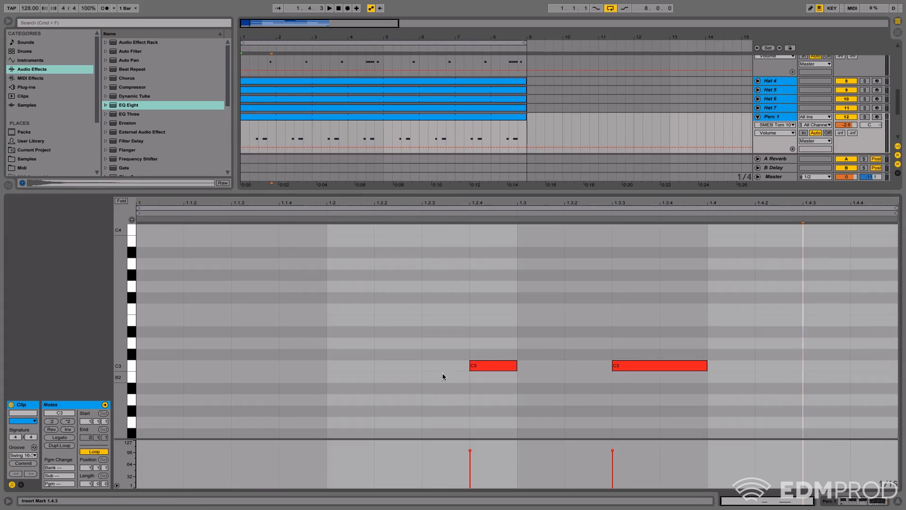
Step: Add a C3 note at 1.2.2 in the Perc 1 clip and lower its velocity to 12 during playback
{"action": "double_click", "coordinate": [395, 366]}
{"action": "left_click_drag", "start_coordinate": [375, 451], "coordinate": [375, 473]}
{"action": "key", "text": "space"}
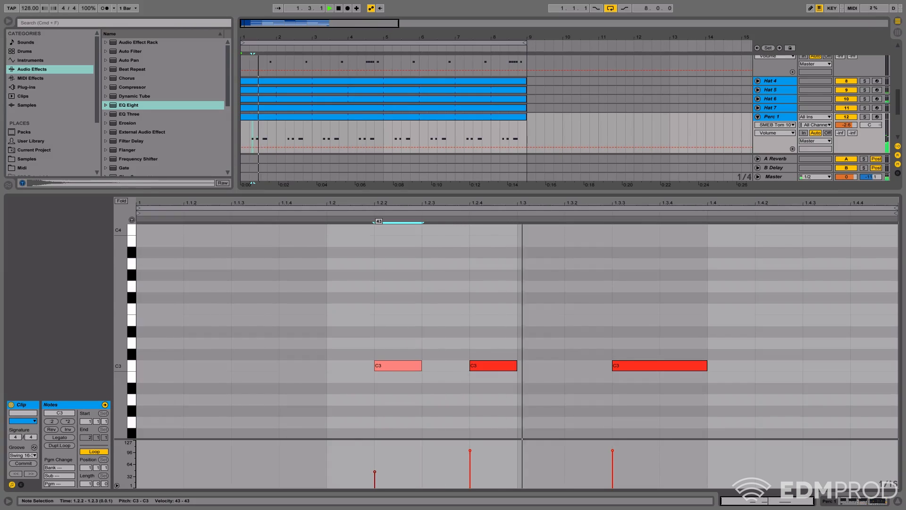
{"action": "left_click_drag", "start_coordinate": [375, 474], "coordinate": [374, 484]}
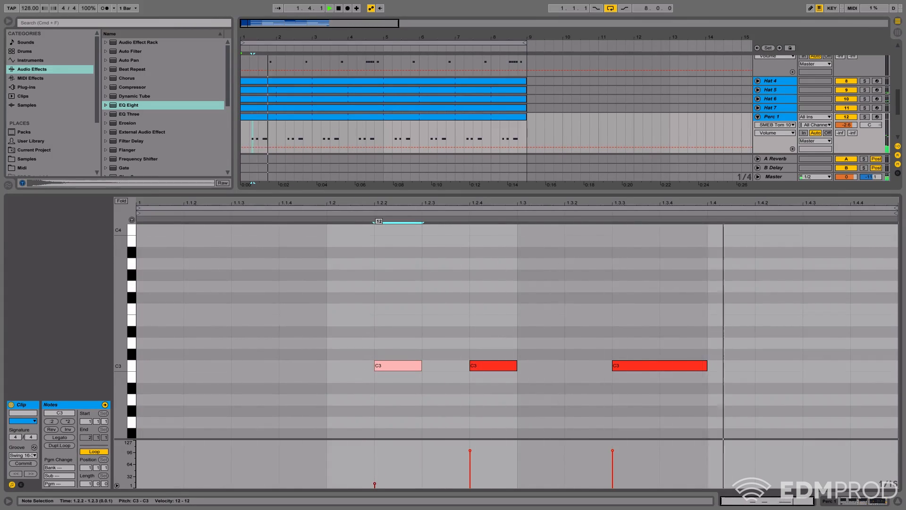
Step: Add a C3 note with velocity 28 in beat 4 of the Perc 1 clip and place it at 1.4.2
{"action": "left_click", "coordinate": [835, 366]}
{"action": "double_click", "coordinate": [834, 366]}
{"action": "left_click_drag", "start_coordinate": [803, 450], "coordinate": [803, 477]}
{"action": "left_click", "coordinate": [829, 367]}
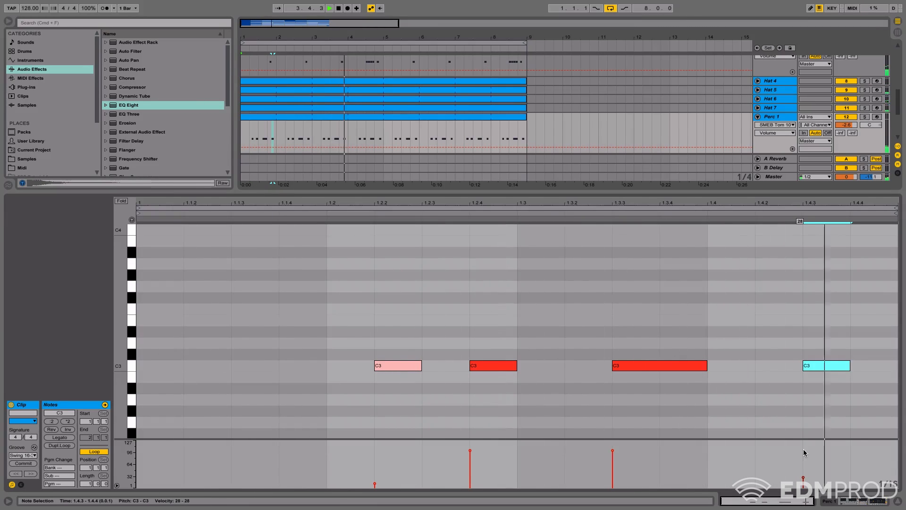
{"action": "left_click_drag", "start_coordinate": [829, 367], "coordinate": [782, 370]}
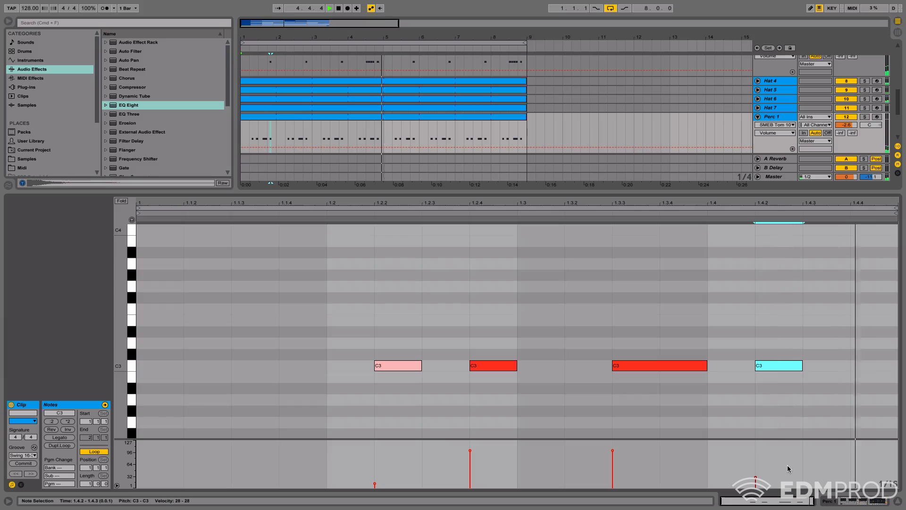
Step: Add a C3 note at 1.4.4 in the Perc 1 clip, lower its velocity to slightly below 32, and return to the device view
{"action": "left_click", "coordinate": [871, 366]}
{"action": "double_click", "coordinate": [871, 367]}
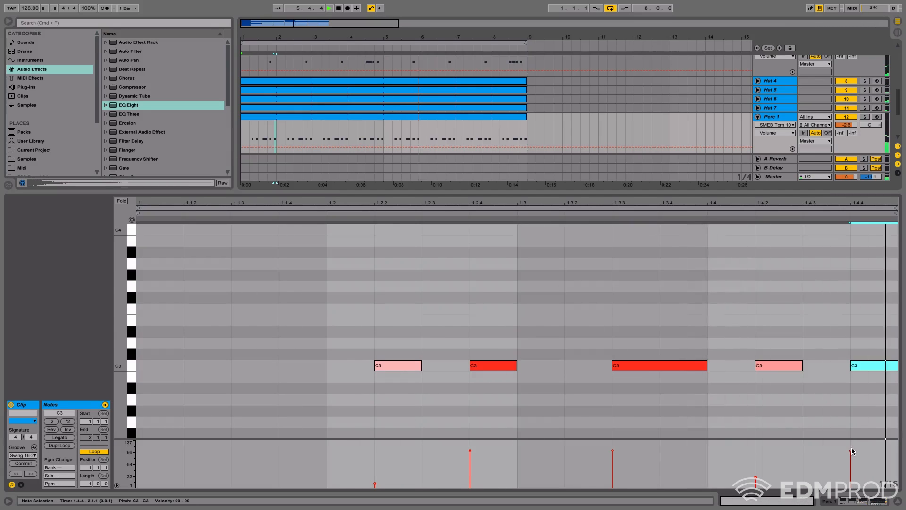
{"action": "mouse_move", "coordinate": [851, 447]}
{"action": "left_mouse_down"}
{"action": "mouse_move", "coordinate": [851, 476]}
{"action": "mouse_move", "coordinate": [851, 450]}
{"action": "left_mouse_up"}
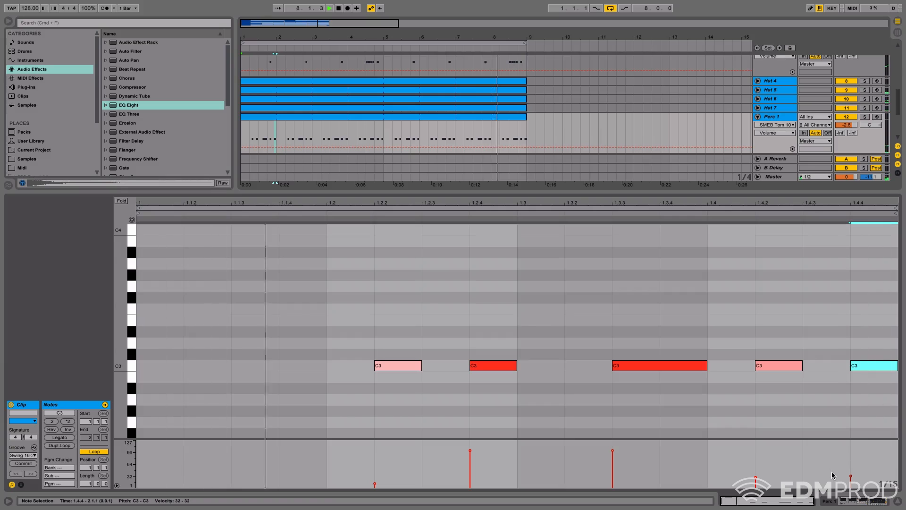
{"action": "left_click_drag", "start_coordinate": [851, 476], "coordinate": [851, 478]}
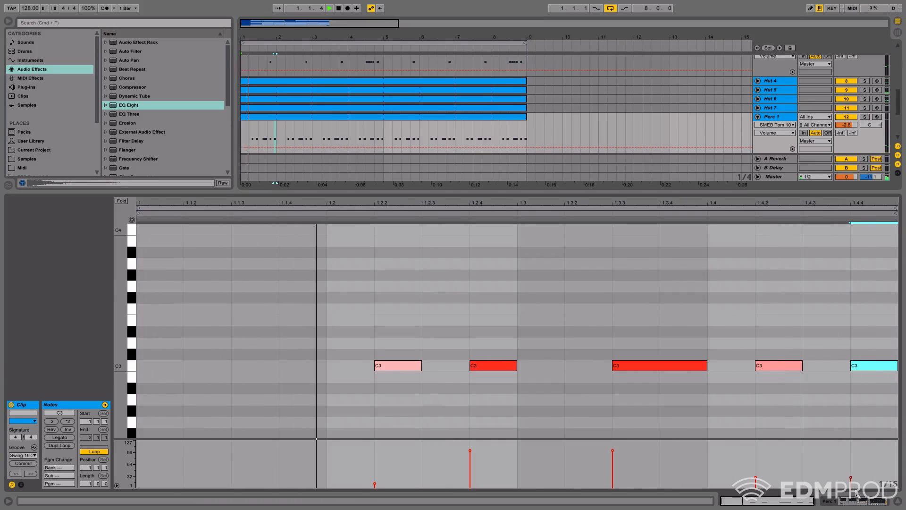
{"action": "key", "text": "shift+Tab"}
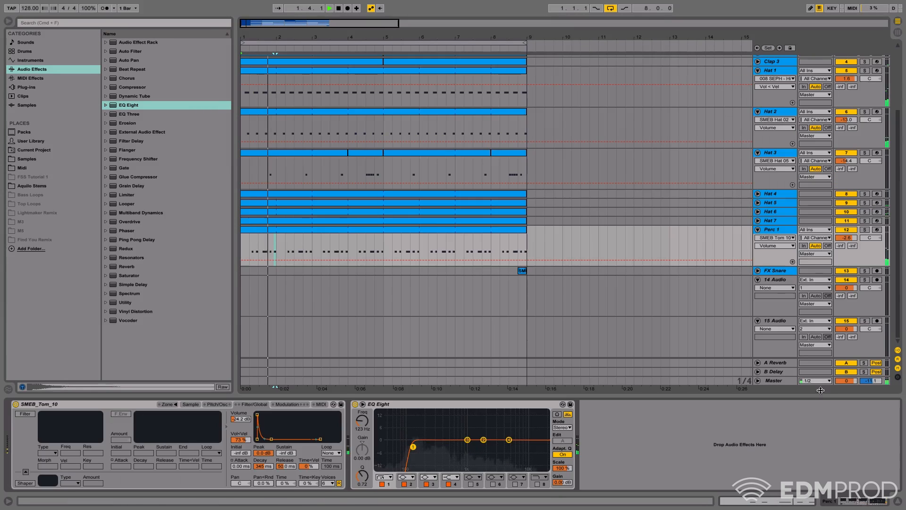
Step: Unfold the FX Snare track and set its track volume to -26.6
{"action": "left_click", "coordinate": [758, 271]}
{"action": "left_click_drag", "start_coordinate": [852, 281], "coordinate": [851, 283]}
{"action": "scroll", "coordinate": [493, 257], "scroll_direction": "up", "scroll_amount": 3}
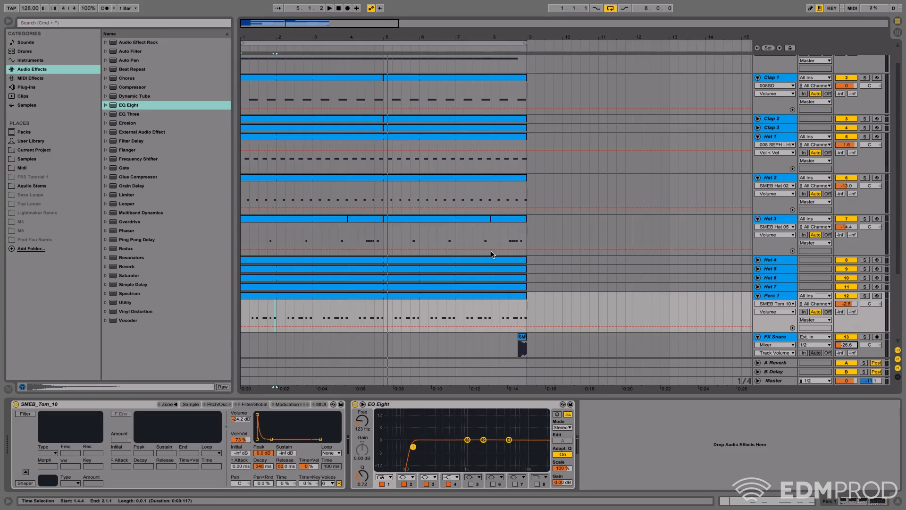
{"action": "scroll", "coordinate": [473, 256], "scroll_direction": "up", "scroll_amount": 1}
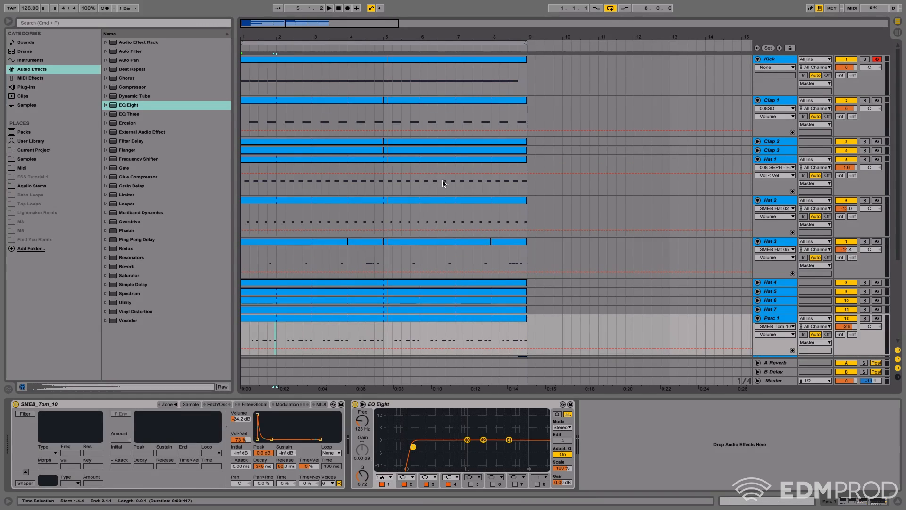
Step: Fold the Perc 1, Hat 3, Hat 2 and Hat 1 tracks in the arrangement
{"action": "scroll", "coordinate": [416, 239], "scroll_direction": "down", "scroll_amount": 1}
{"action": "scroll", "coordinate": [416, 240], "scroll_direction": "down", "scroll_amount": 1}
{"action": "left_click", "coordinate": [758, 280]}
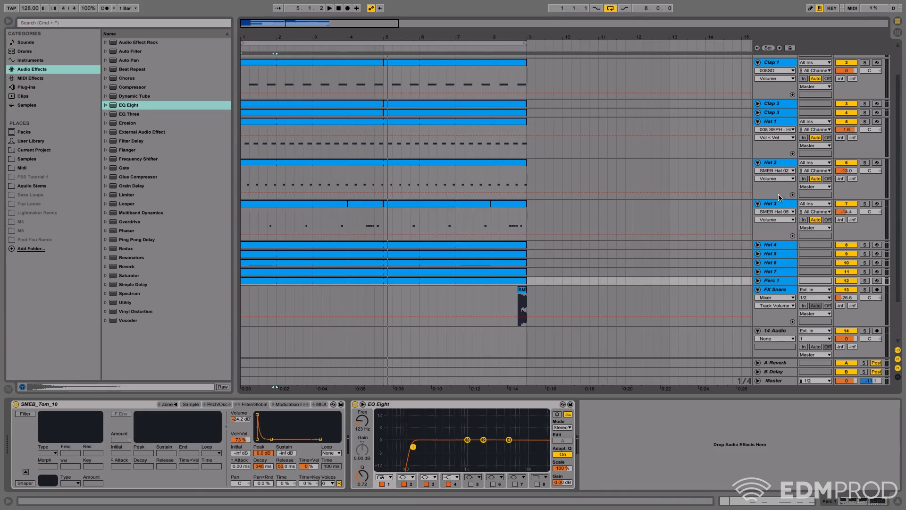
{"action": "left_click", "coordinate": [757, 203]}
{"action": "left_click", "coordinate": [757, 162]}
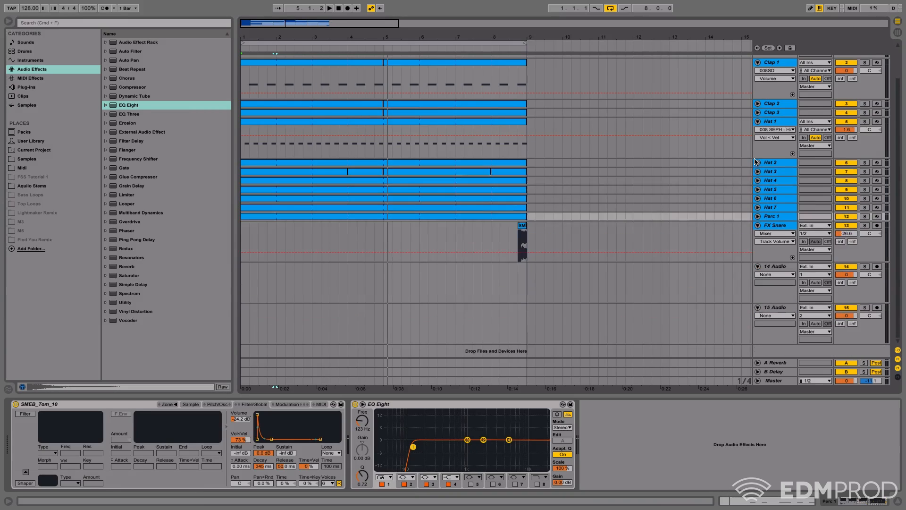
{"action": "left_click", "coordinate": [757, 122]}
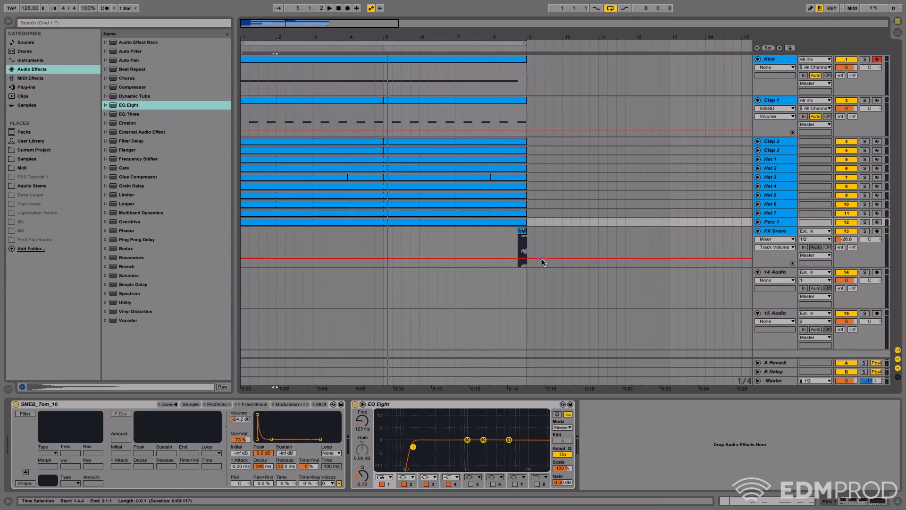
Step: Audition the full drum loop from bar 1, stop it, and fold the FX Snare track
{"action": "left_click", "coordinate": [330, 9]}
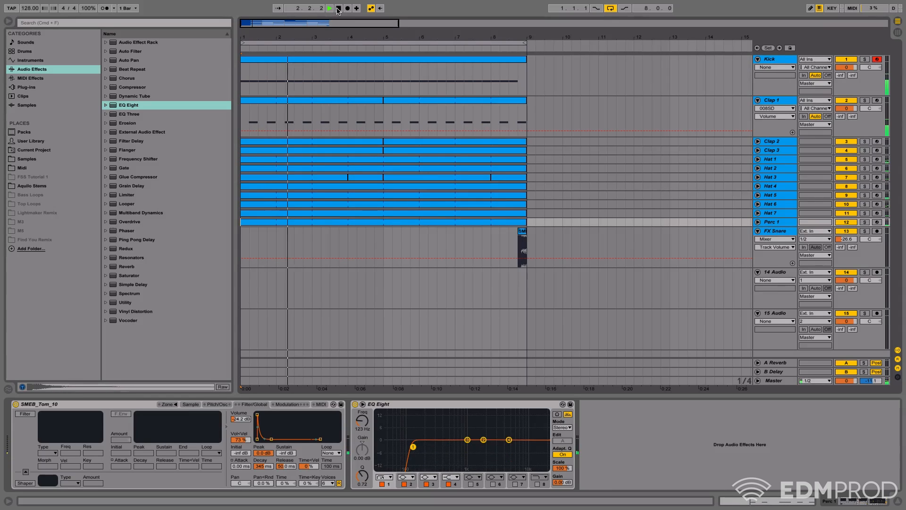
{"action": "left_click", "coordinate": [338, 8]}
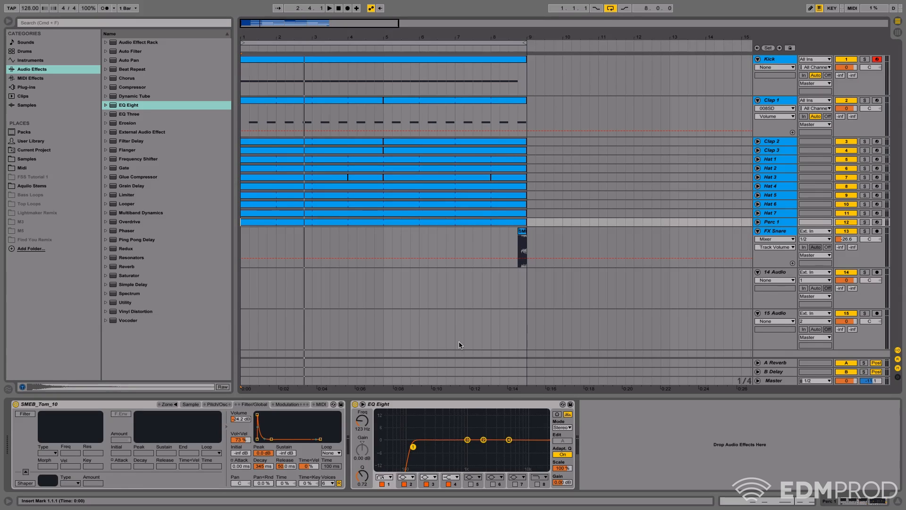
{"action": "left_click", "coordinate": [757, 231]}
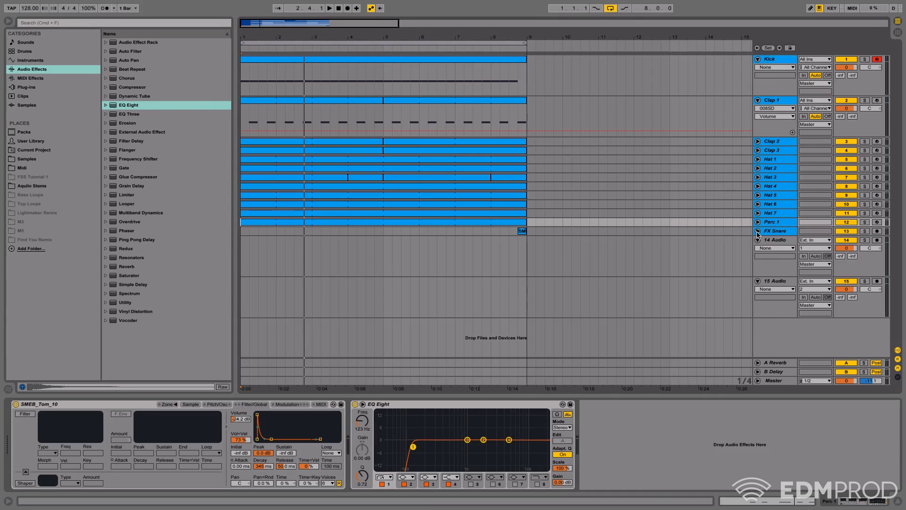
Step: Insert a new MIDI track directly below the FX Snare track
{"action": "left_click", "coordinate": [770, 231]}
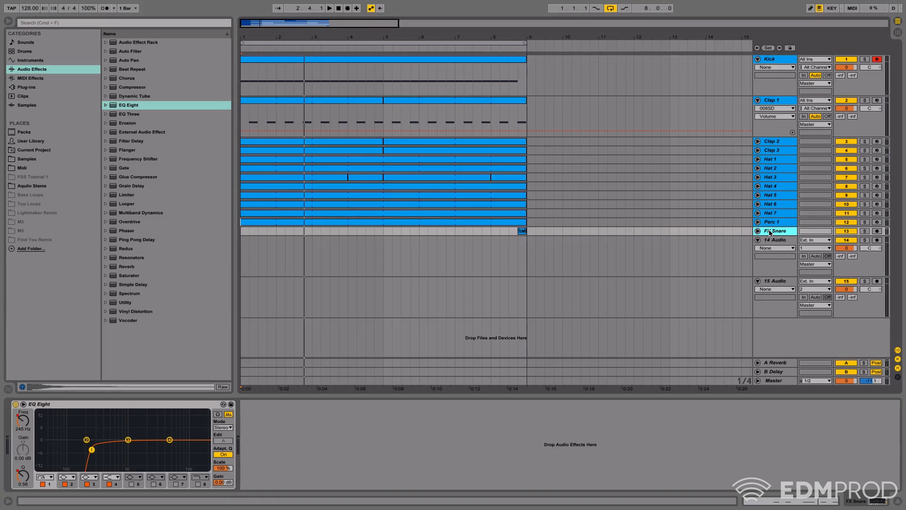
{"action": "right_click", "coordinate": [770, 231]}
{"action": "key", "text": "Escape"}
{"action": "right_click", "coordinate": [774, 233]}
{"action": "key", "text": "Escape"}
{"action": "right_click", "coordinate": [770, 231]}
{"action": "left_click", "coordinate": [823, 306]}
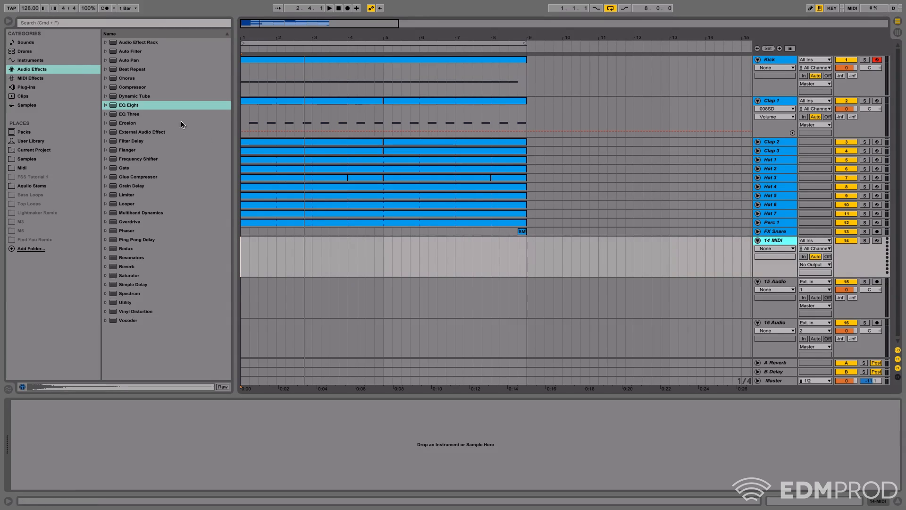
Step: Load an empty Drum Rack instrument onto the new MIDI track
{"action": "left_click", "coordinate": [48, 61]}
{"action": "left_click_drag", "start_coordinate": [106, 43], "coordinate": [430, 147]}
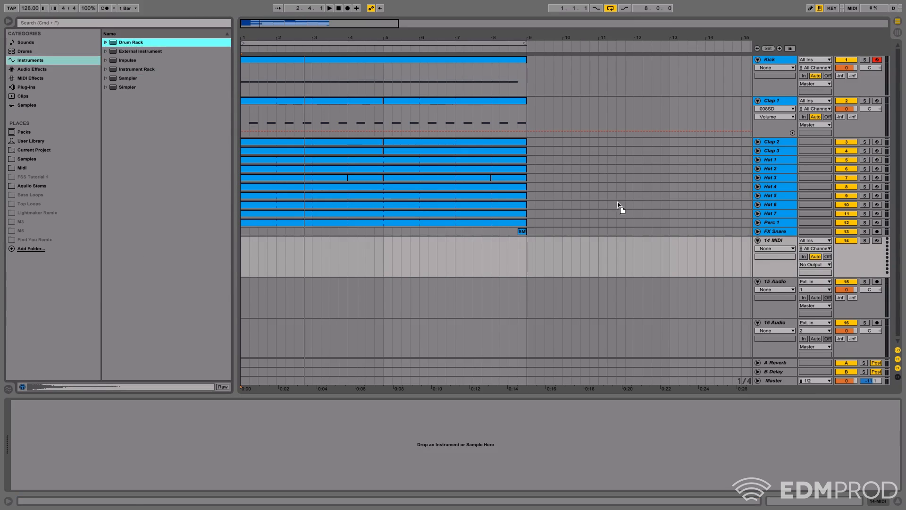
{"action": "left_click_drag", "start_coordinate": [764, 243], "coordinate": [765, 242]}
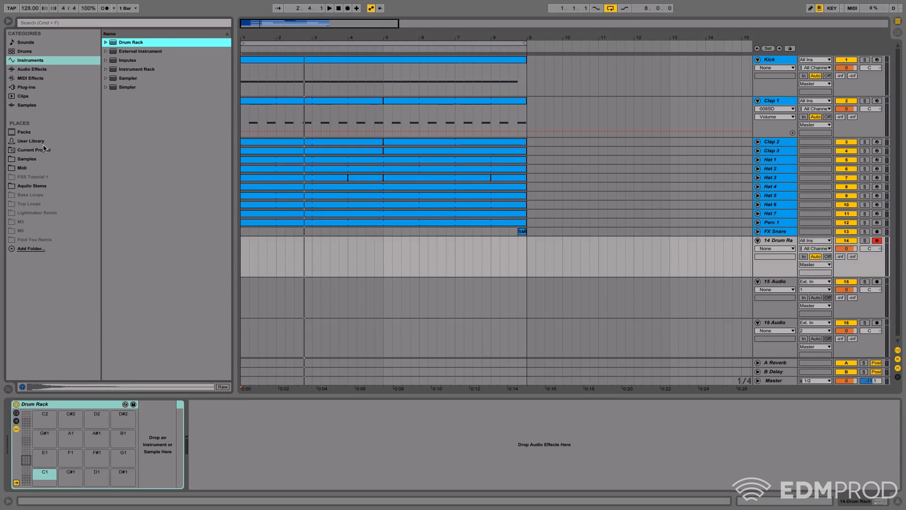
Step: Search the Samples folder for "snare"
{"action": "left_click", "coordinate": [43, 149]}
{"action": "left_click", "coordinate": [43, 158]}
{"action": "left_click", "coordinate": [92, 23]}
{"action": "type", "text": "snare"}
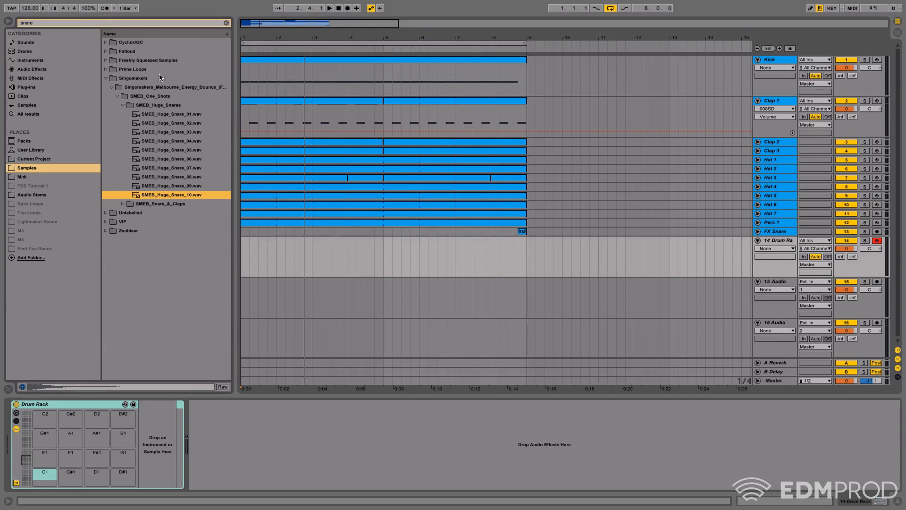
Step: Audition several Deep_Snare samples in Prime Loops' Deep House Tools, DHT Snares folder
{"action": "left_click", "coordinate": [105, 78]}
{"action": "left_click", "coordinate": [106, 69]}
{"action": "left_click", "coordinate": [111, 78]}
{"action": "left_click", "coordinate": [117, 96]}
{"action": "left_click", "coordinate": [141, 106]}
{"action": "left_click", "coordinate": [158, 133]}
{"action": "left_click", "coordinate": [160, 123]}
{"action": "left_click", "coordinate": [168, 159]}
{"action": "left_click", "coordinate": [178, 177]}
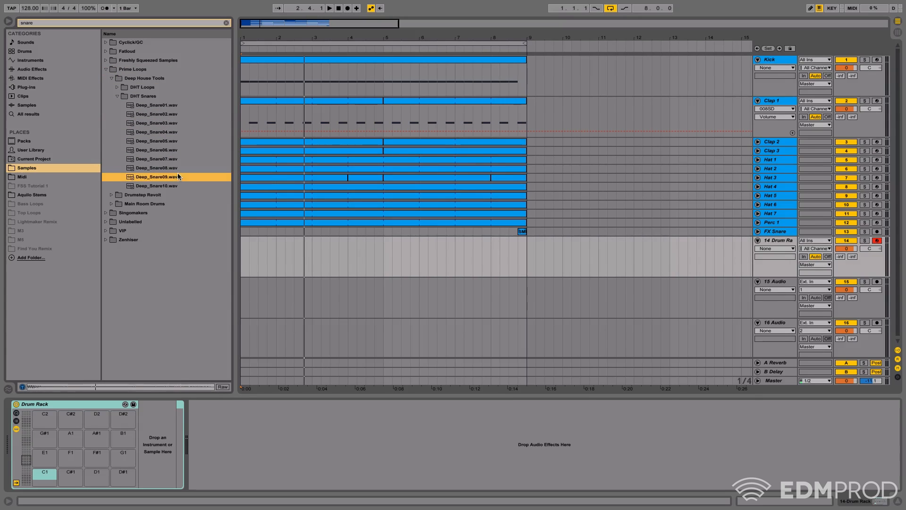
Step: Open the Cyclick/GC City Nights, Groove Criminals, Drum_Hits folder and audition snare samples from its kits
{"action": "left_click", "coordinate": [111, 78]}
{"action": "left_click", "coordinate": [106, 42]}
{"action": "left_click", "coordinate": [112, 60]}
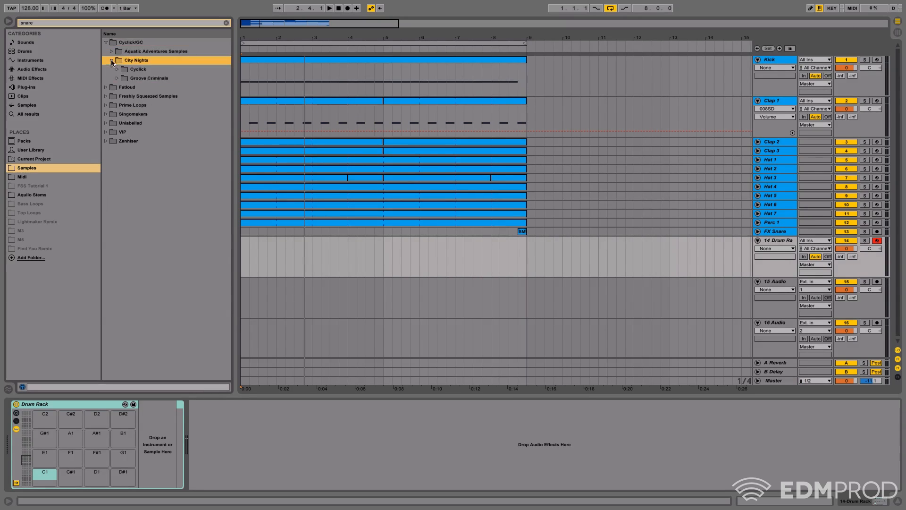
{"action": "left_click", "coordinate": [117, 79]}
{"action": "left_click", "coordinate": [122, 87]}
{"action": "left_click", "coordinate": [128, 114]}
{"action": "left_click", "coordinate": [149, 159]}
{"action": "left_click", "coordinate": [160, 143]}
{"action": "left_click", "coordinate": [187, 124]}
{"action": "left_click", "coordinate": [190, 133]}
{"action": "left_click", "coordinate": [189, 124]}
{"action": "left_click", "coordinate": [192, 194]}
{"action": "left_click", "coordinate": [196, 185]}
Step: Audition several DownTown_Snare samples in the DownTown_Kit folder and fold that folder
{"action": "left_click", "coordinate": [147, 104]}
{"action": "left_click", "coordinate": [180, 122]}
{"action": "left_click", "coordinate": [181, 115]}
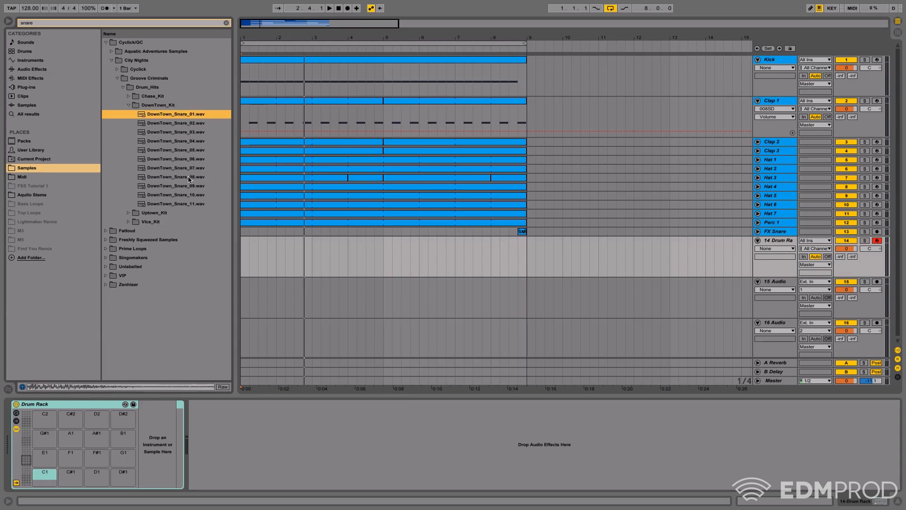
{"action": "left_click", "coordinate": [198, 176]}
{"action": "left_click", "coordinate": [200, 167]}
{"action": "left_click", "coordinate": [202, 193]}
{"action": "left_click", "coordinate": [202, 186]}
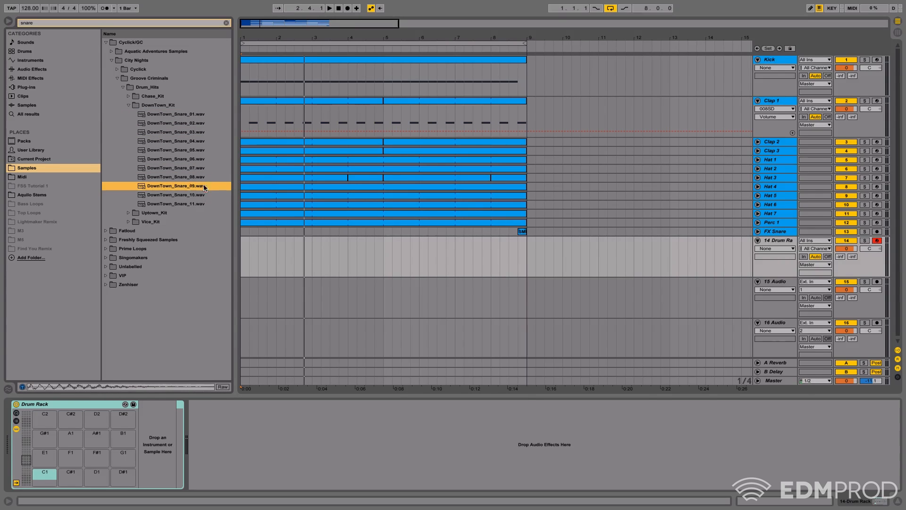
{"action": "left_click", "coordinate": [203, 203]}
{"action": "left_click", "coordinate": [129, 105]}
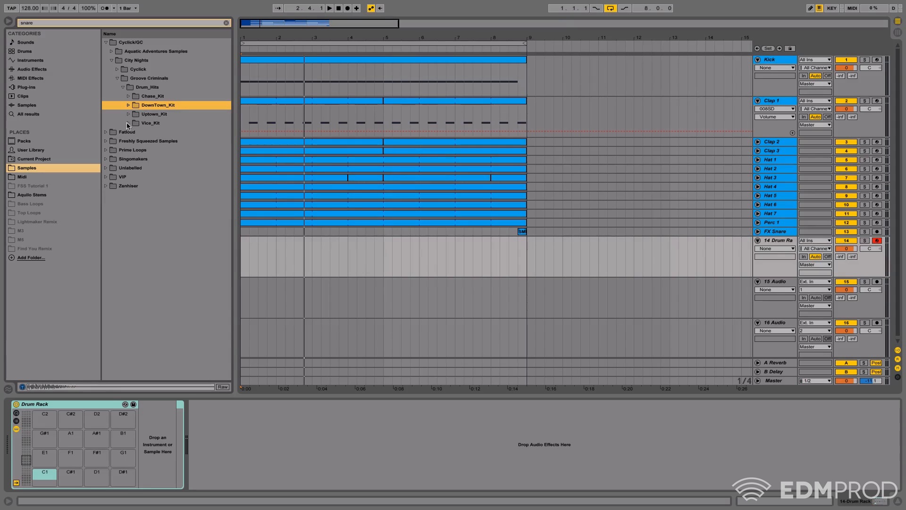
Step: Audition the Vice_Snare samples in the Vice_Kit folder
{"action": "left_click", "coordinate": [129, 123]}
{"action": "left_click", "coordinate": [156, 141]}
{"action": "key", "text": "Up"}
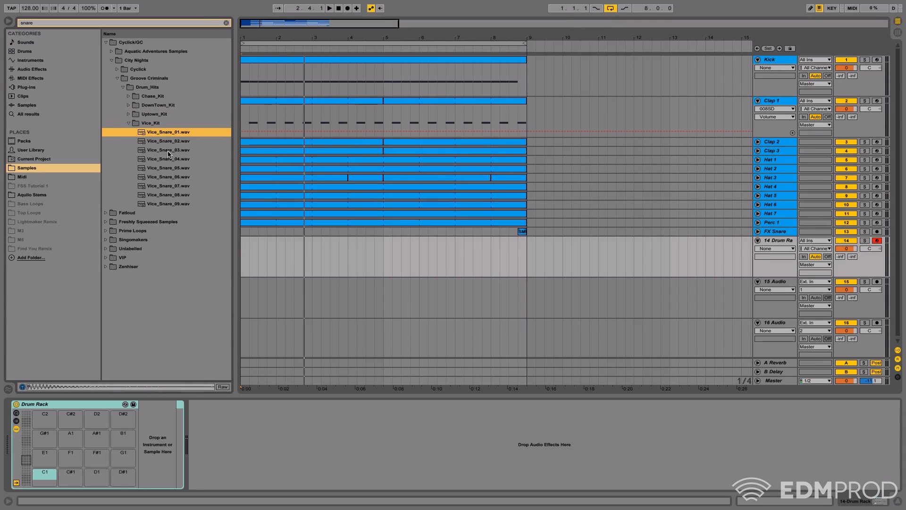
{"action": "left_click", "coordinate": [168, 151]}
{"action": "left_click", "coordinate": [182, 131]}
{"action": "left_click", "coordinate": [181, 160]}
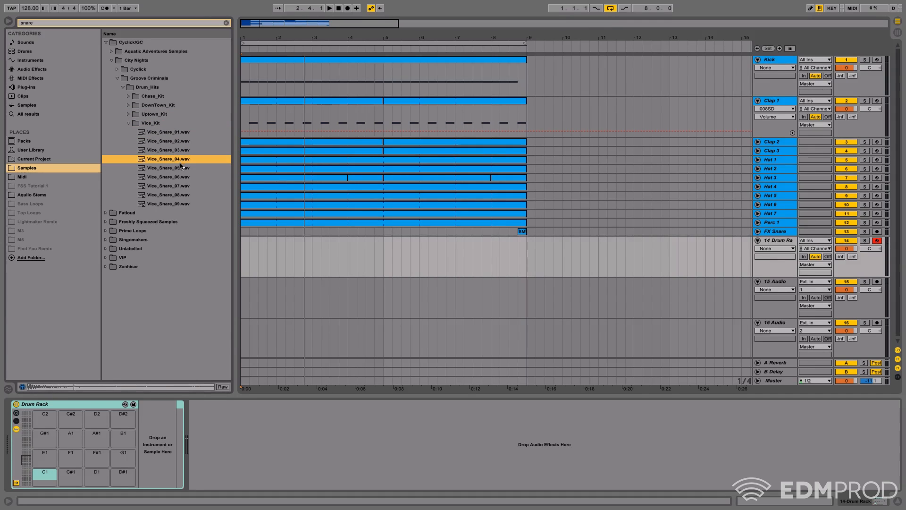
{"action": "left_click", "coordinate": [181, 169]}
{"action": "left_click", "coordinate": [180, 177]}
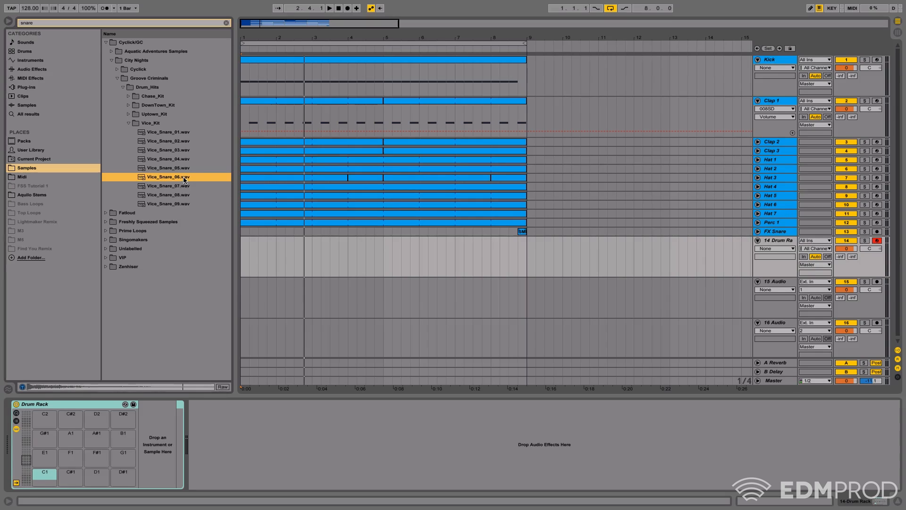
{"action": "left_click", "coordinate": [183, 187]}
{"action": "left_click", "coordinate": [182, 196]}
{"action": "left_click", "coordinate": [180, 204]}
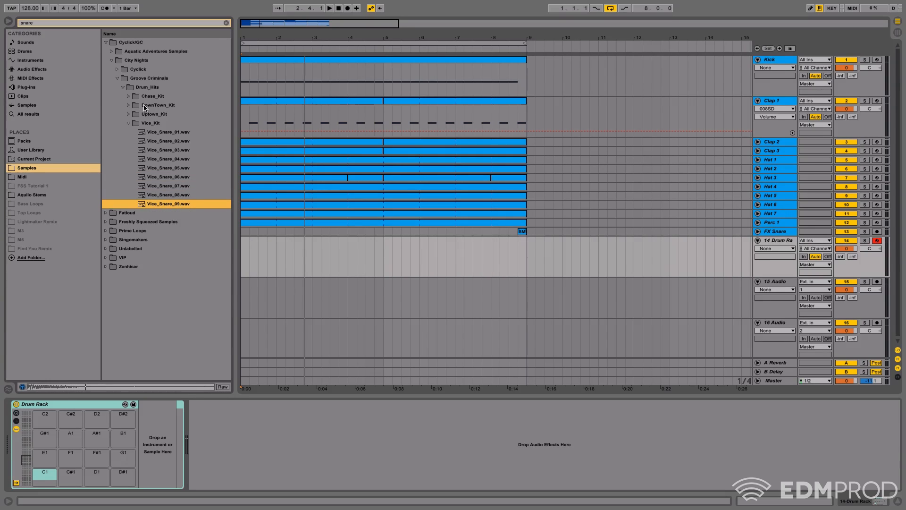
Step: Fold the Groove Criminals folders and open Cyclick, Drum Kits, JazzyDrums to audition its snare samples
{"action": "left_click", "coordinate": [130, 124]}
{"action": "left_click", "coordinate": [118, 78]}
{"action": "left_click", "coordinate": [118, 70]}
{"action": "left_click", "coordinate": [123, 78]}
{"action": "left_click", "coordinate": [133, 105]}
{"action": "left_click", "coordinate": [146, 114]}
Step: Load BLBC_JazzyDrums-Snare02.wav onto the Drum Rack's C1 pad and lower the sample's volume
{"action": "left_click", "coordinate": [152, 123]}
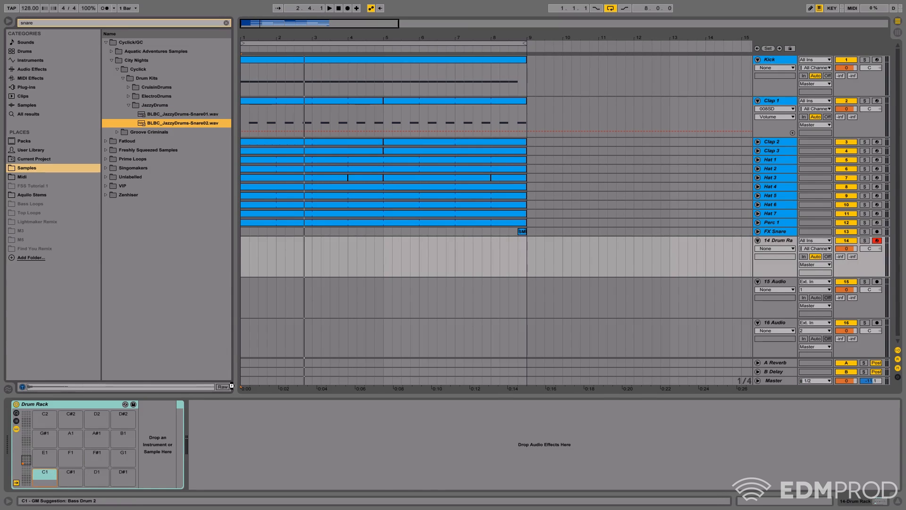
{"action": "left_click_drag", "start_coordinate": [167, 415], "coordinate": [167, 415]}
{"action": "left_click_drag", "start_coordinate": [411, 474], "coordinate": [410, 465]}
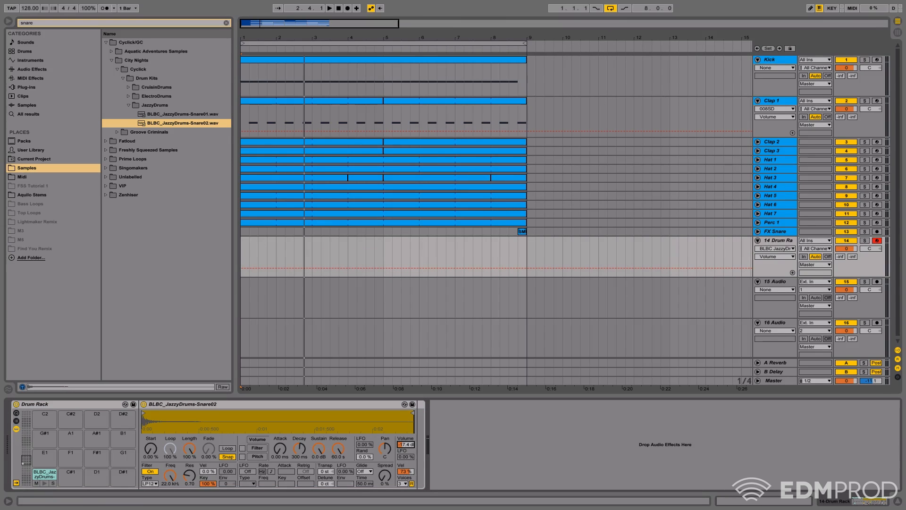
Step: Insert an empty MIDI clip on the Drum Rack track spanning bars 1 to 4
{"action": "left_click_drag", "start_coordinate": [384, 259], "coordinate": [199, 254]}
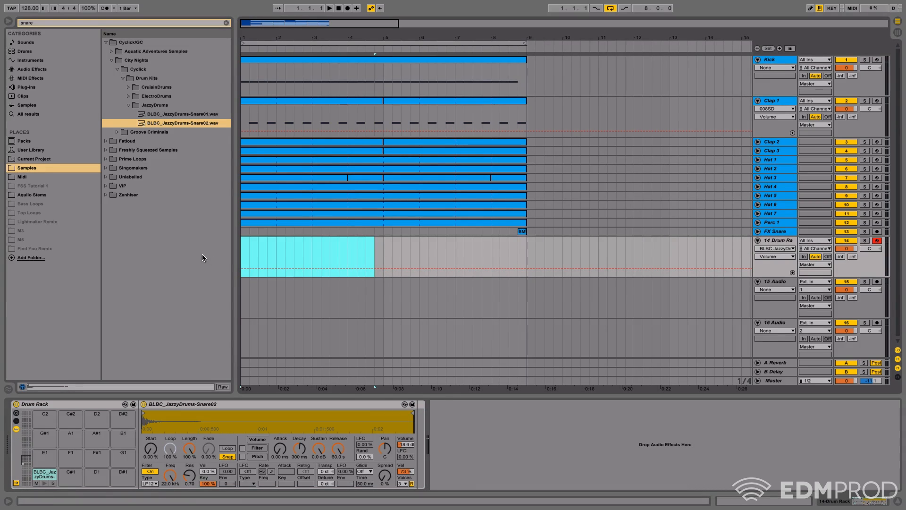
{"action": "left_click_drag", "start_coordinate": [382, 255], "coordinate": [171, 258]}
{"action": "key", "text": "super+shift+m"}
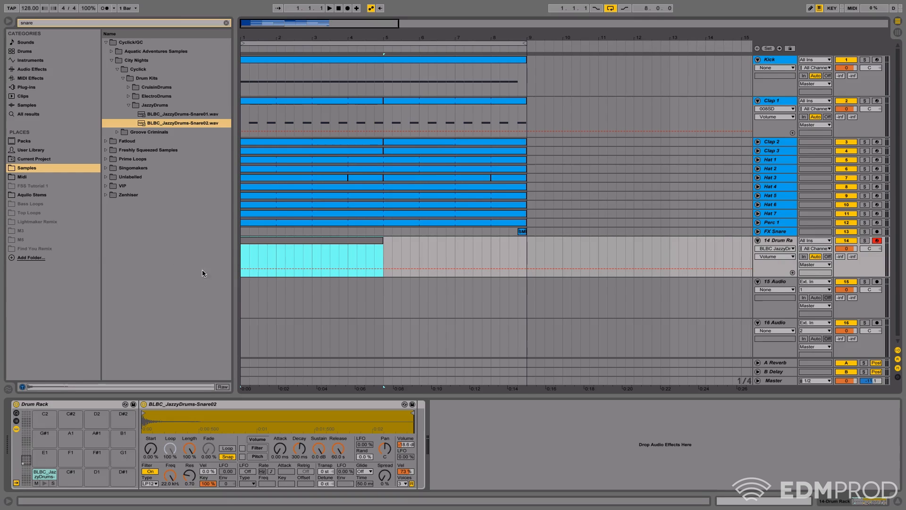
Step: Set the arrangement loop to bar 4 only and shorten the empty Drum Rack clip to that same bar
{"action": "left_click_drag", "start_coordinate": [243, 43], "coordinate": [349, 43]}
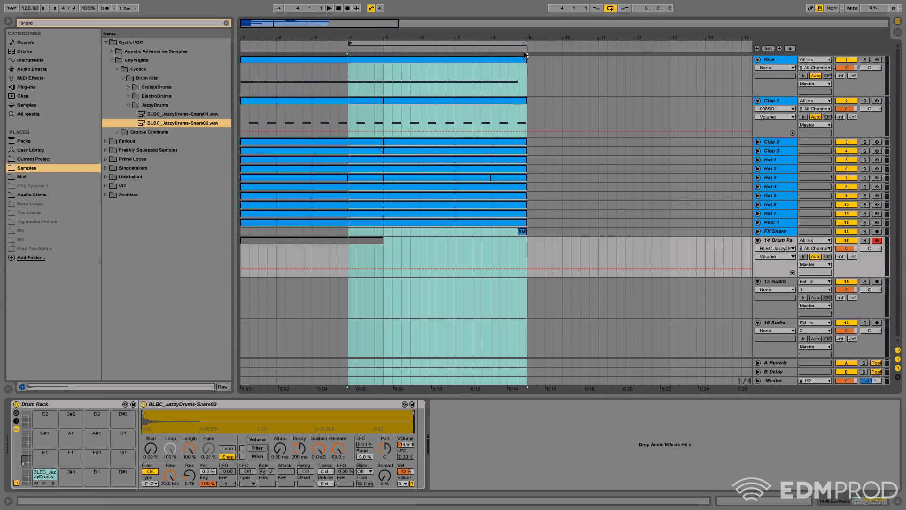
{"action": "left_click_drag", "start_coordinate": [492, 49], "coordinate": [381, 71]}
{"action": "left_click_drag", "start_coordinate": [240, 249], "coordinate": [357, 244]}
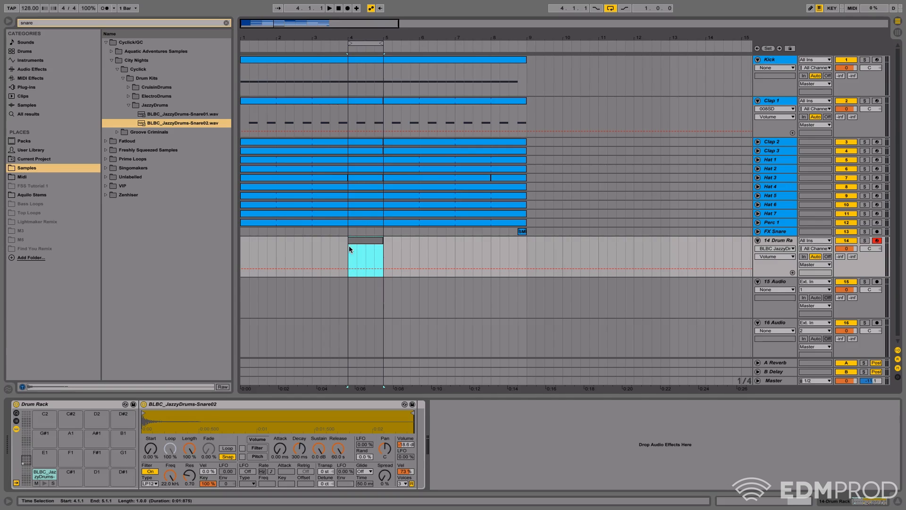
{"action": "key", "text": "super+j"}
Step: Open the bar 4 clip for note editing and add a snare note at 1.2.4
{"action": "key", "text": "space"}
{"action": "left_click", "coordinate": [761, 501]}
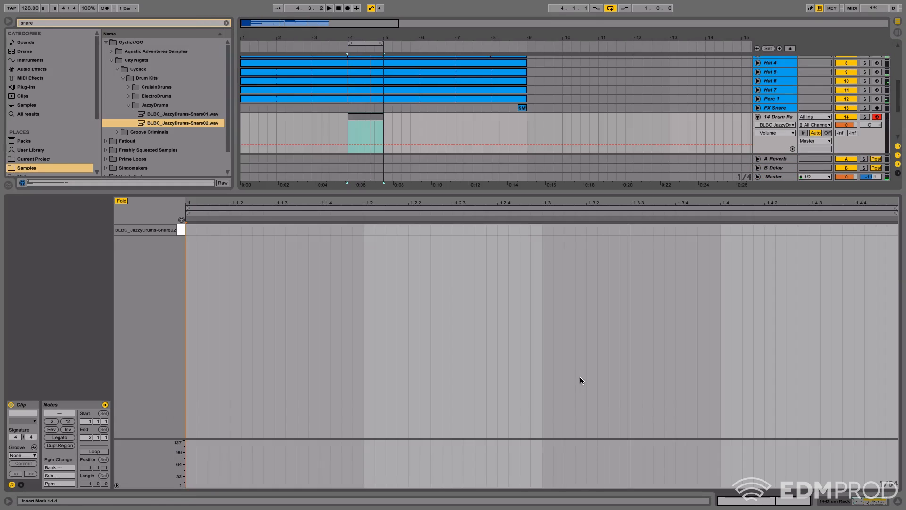
{"action": "key", "text": "space"}
{"action": "left_click", "coordinate": [508, 230]}
{"action": "key", "text": "space"}
{"action": "double_click", "coordinate": [508, 231]}
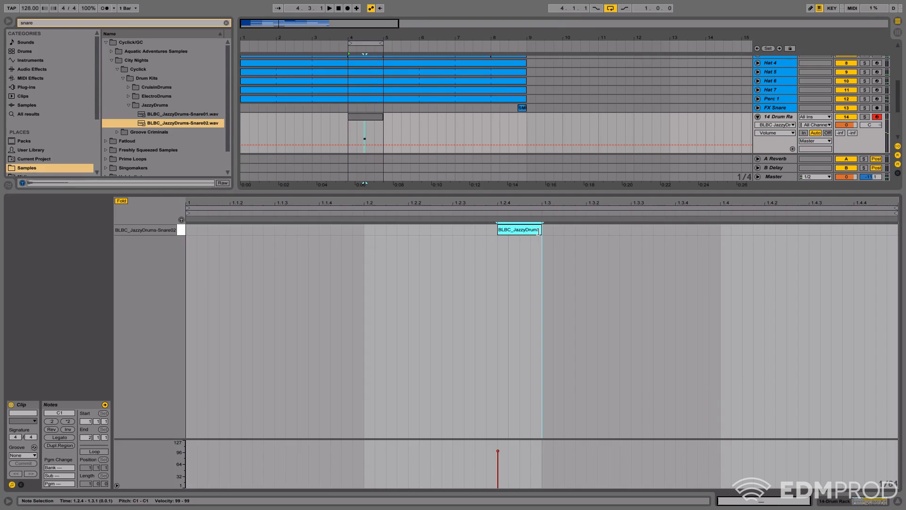
Step: Apply a Swing 16 groove to the snare clip and play the loop
{"action": "left_click", "coordinate": [30, 454]}
{"action": "left_click", "coordinate": [32, 468]}
{"action": "key", "text": "space"}
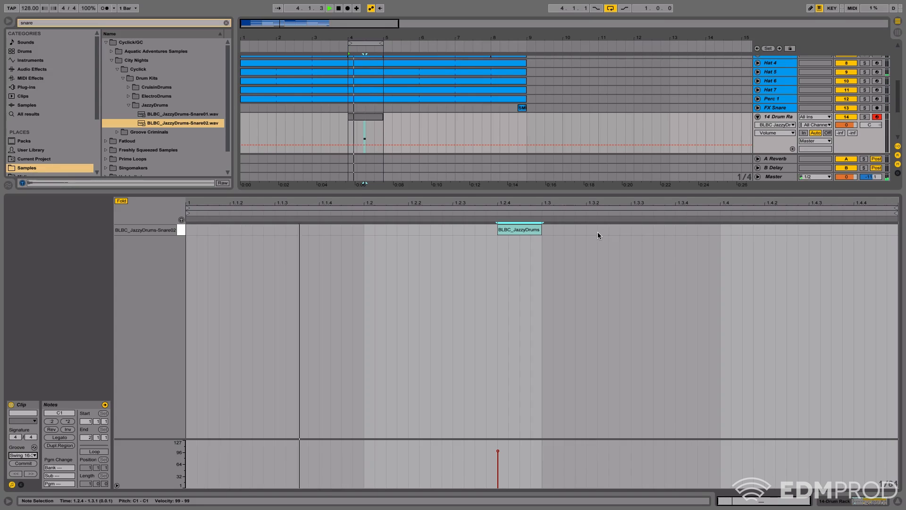
Step: Add three consecutive sixteenth snare notes at 1.3.2, 1.3.3 and 1.3.4
{"action": "left_click", "coordinate": [598, 235]}
{"action": "mouse_move", "coordinate": [597, 235]}
{"action": "left_mouse_down"}
{"action": "mouse_move", "coordinate": [675, 245]}
{"action": "mouse_move", "coordinate": [635, 234]}
{"action": "mouse_move", "coordinate": [682, 233]}
{"action": "left_mouse_up"}
{"action": "left_click", "coordinate": [653, 233]}
{"action": "key", "text": "space"}
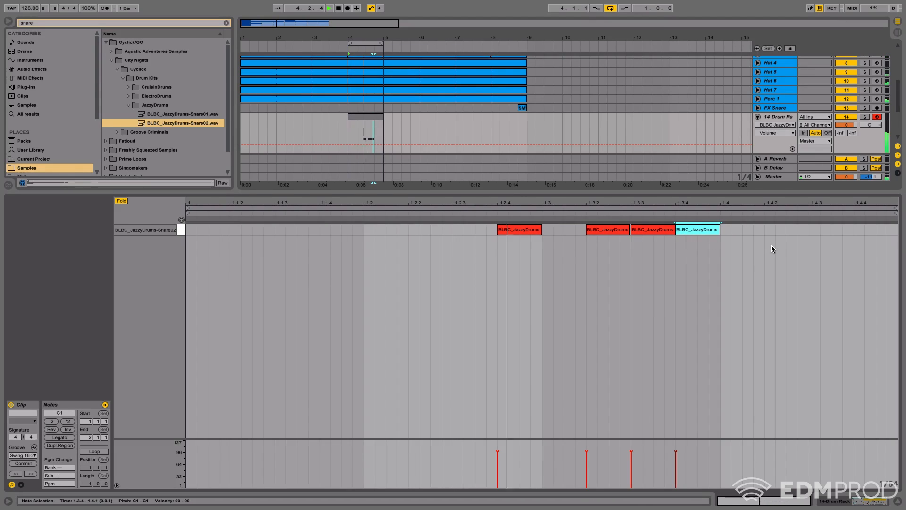
Step: Move the snare note at 1.3.4 to 1.4.2 and duplicate it to 1.4.3 and 1.4.4
{"action": "left_click_drag", "start_coordinate": [711, 234], "coordinate": [756, 233]}
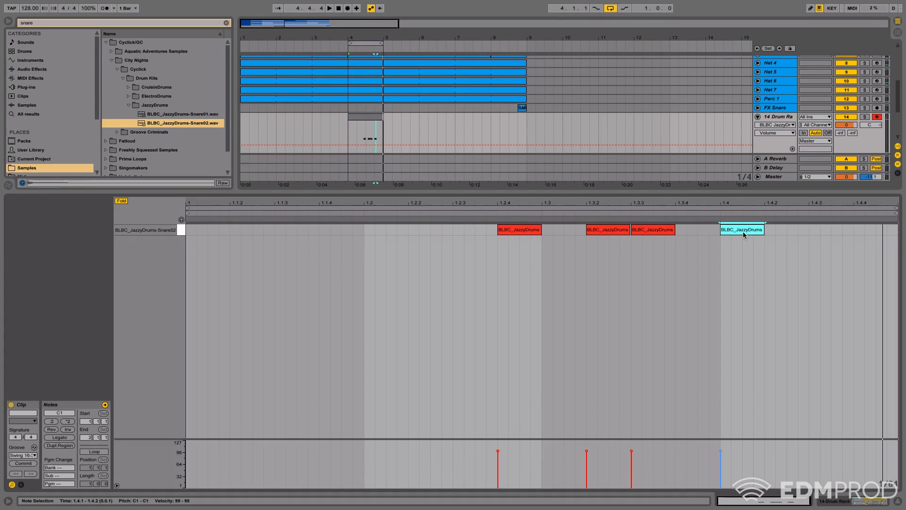
{"action": "left_click_drag", "start_coordinate": [743, 231], "coordinate": [787, 231]}
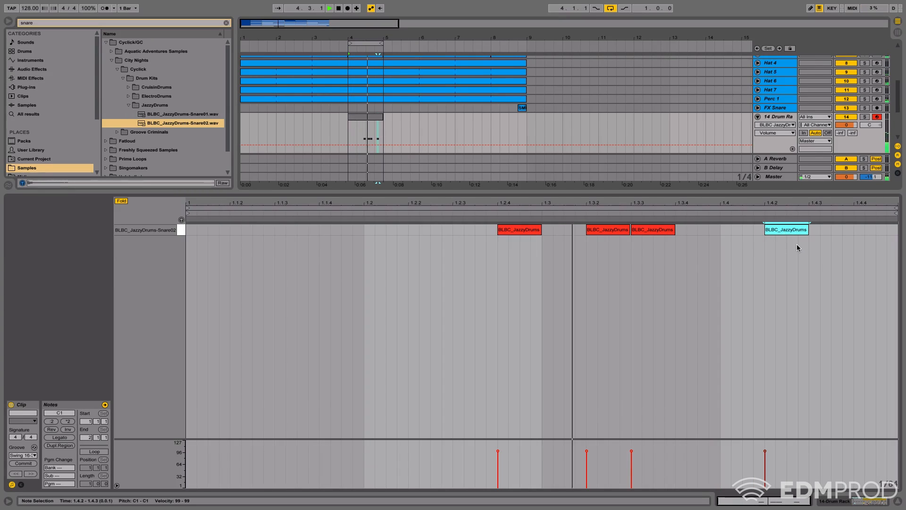
{"action": "key", "text": "ctrl+d"}
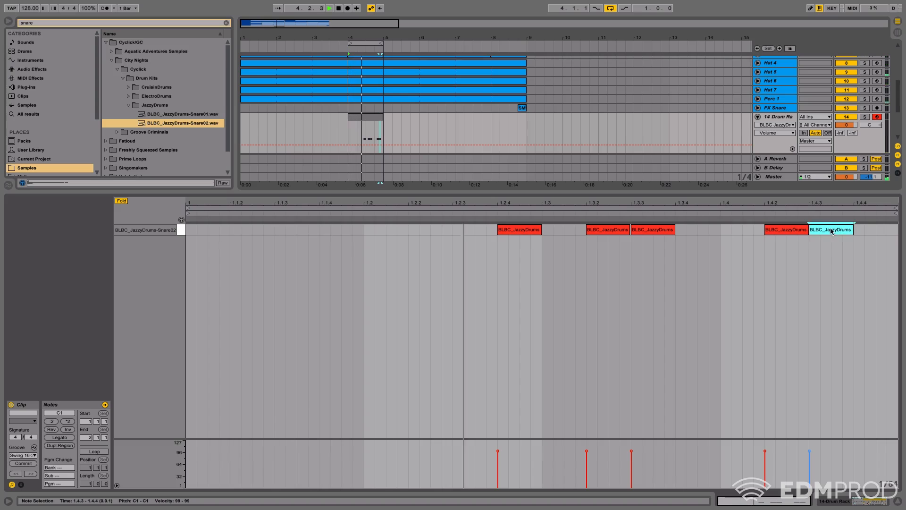
{"action": "key", "text": "ctrl+d"}
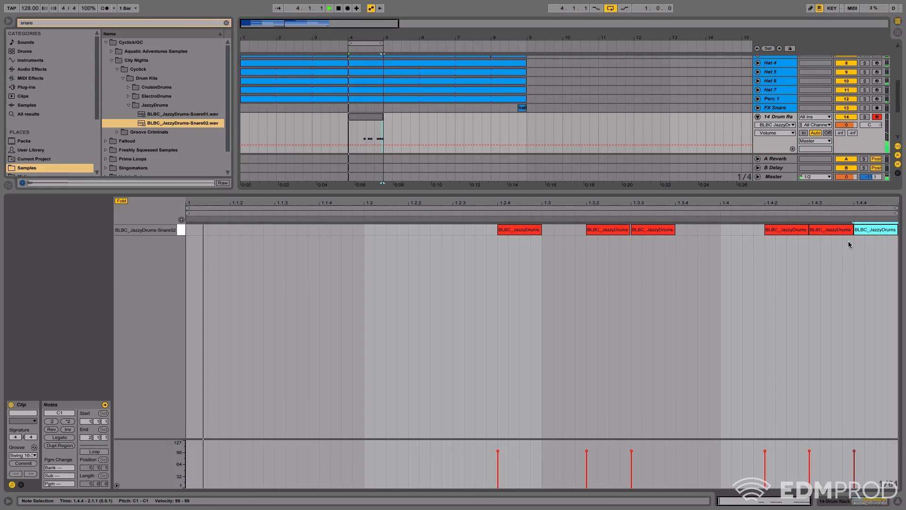
Step: Set the snare sampler's sustain to -inf dB, decay to 379 ms and transpose to +1 st
{"action": "left_click", "coordinate": [884, 501]}
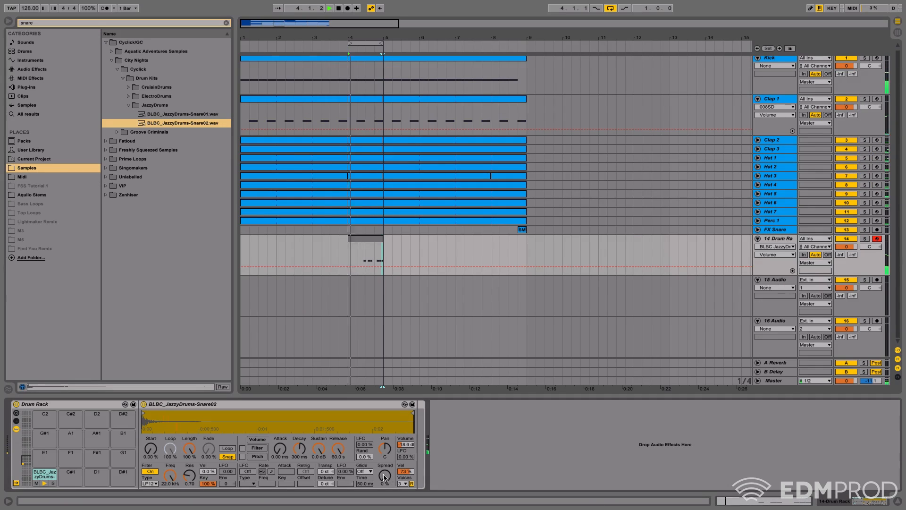
{"action": "left_click_drag", "start_coordinate": [318, 449], "coordinate": [300, 453]}
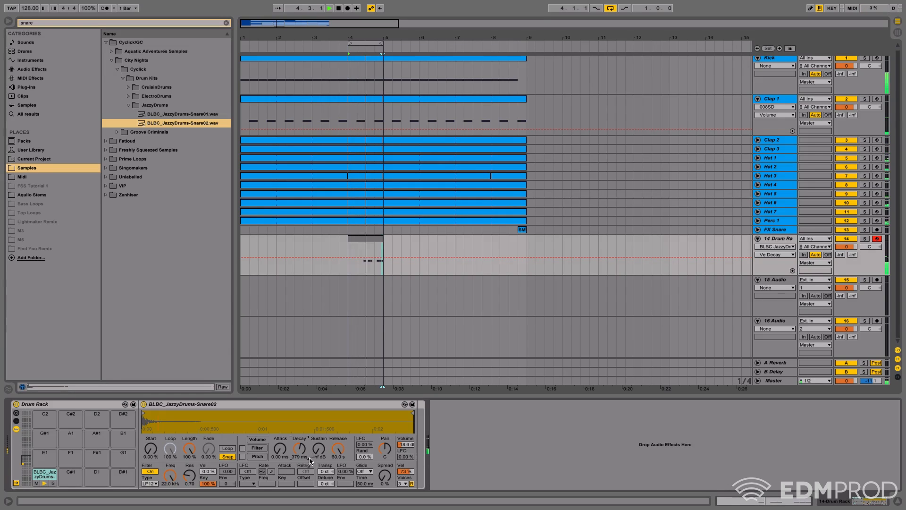
{"action": "left_click_drag", "start_coordinate": [324, 472], "coordinate": [324, 471]}
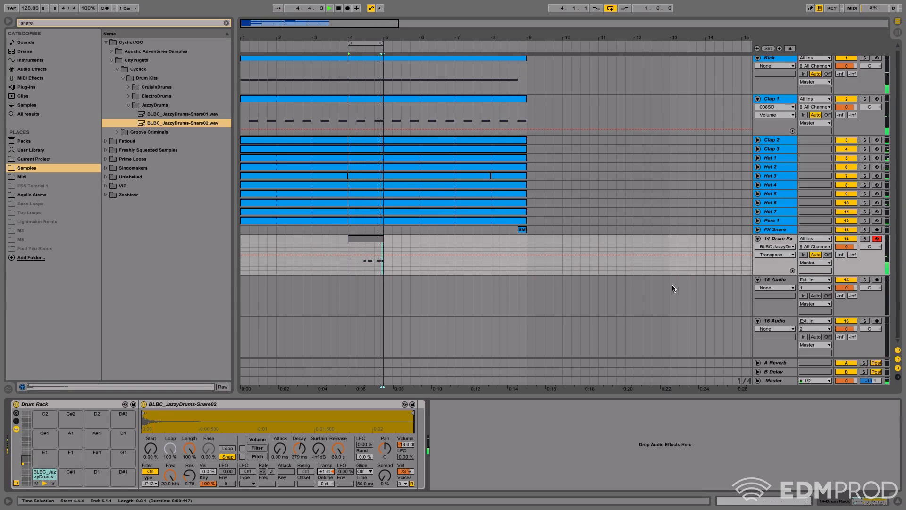
Step: Mute and unmute the Perc 1 track during playback to compare the loop with and without it
{"action": "left_click", "coordinate": [842, 220]}
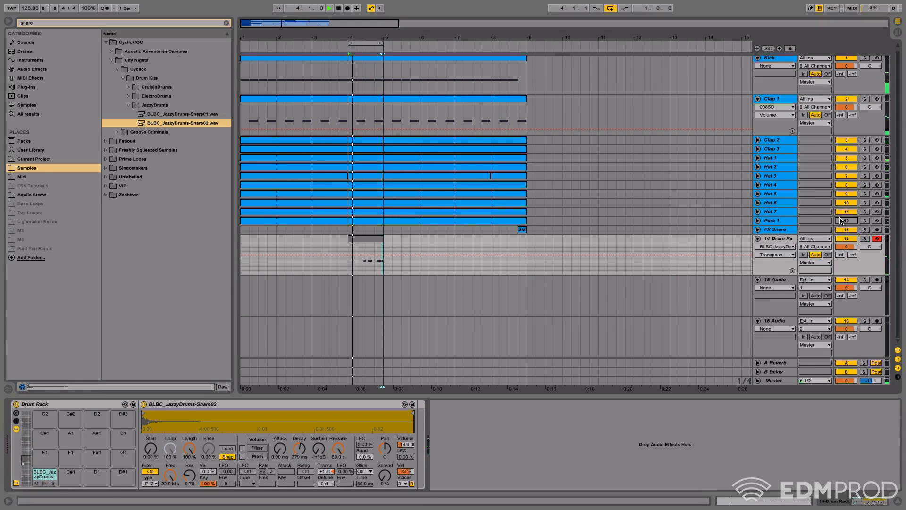
{"action": "left_click", "coordinate": [841, 220]}
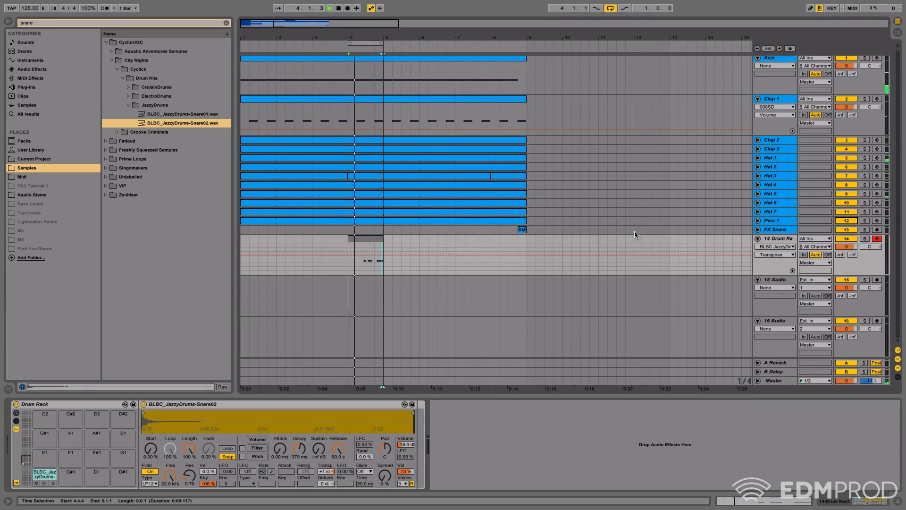
{"action": "left_click", "coordinate": [378, 239]}
{"action": "key", "text": "space"}
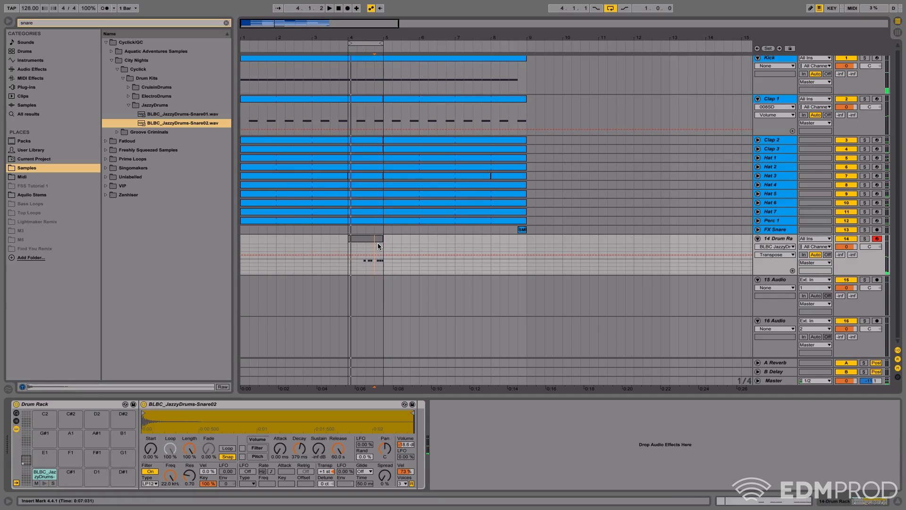
Step: Reopen the snare clip, fill the gap at 1.3.4 with two back-to-back thirty-second notes, and play the loop
{"action": "left_click", "coordinate": [778, 500]}
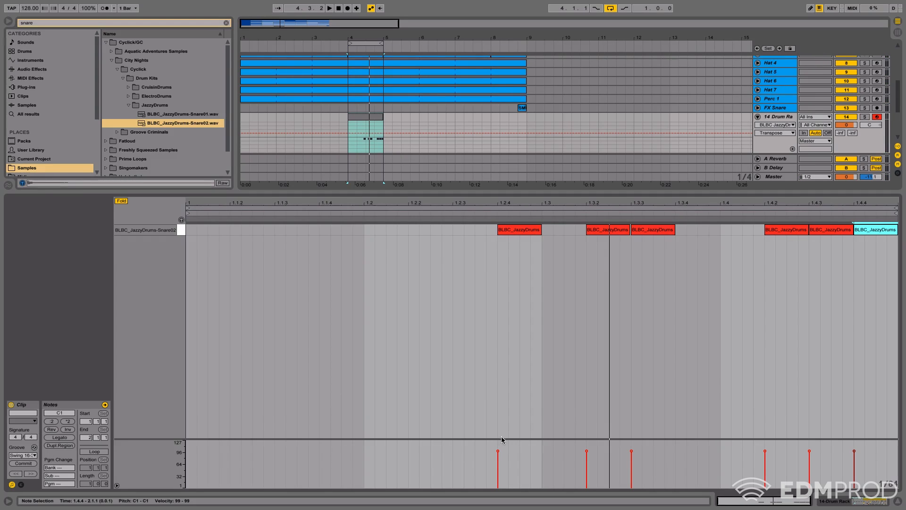
{"action": "key", "text": "space"}
{"action": "left_click", "coordinate": [684, 230]}
{"action": "key", "text": "Tab"}
{"action": "key", "text": "Tab"}
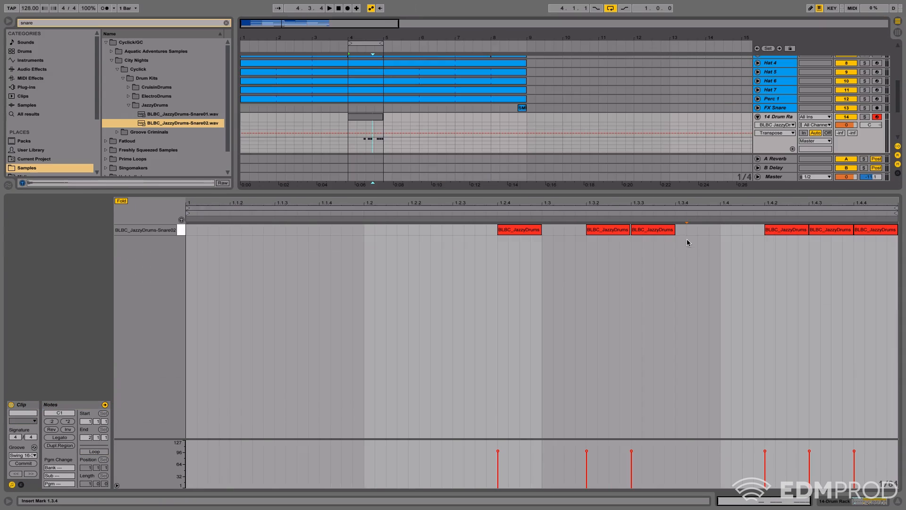
{"action": "double_click", "coordinate": [680, 233]}
{"action": "mouse_move", "coordinate": [687, 231]}
{"action": "left_mouse_down"}
{"action": "mouse_move", "coordinate": [708, 231]}
{"action": "mouse_move", "coordinate": [699, 231]}
{"action": "left_mouse_up"}
{"action": "key", "text": "super+d"}
{"action": "key", "text": "space"}
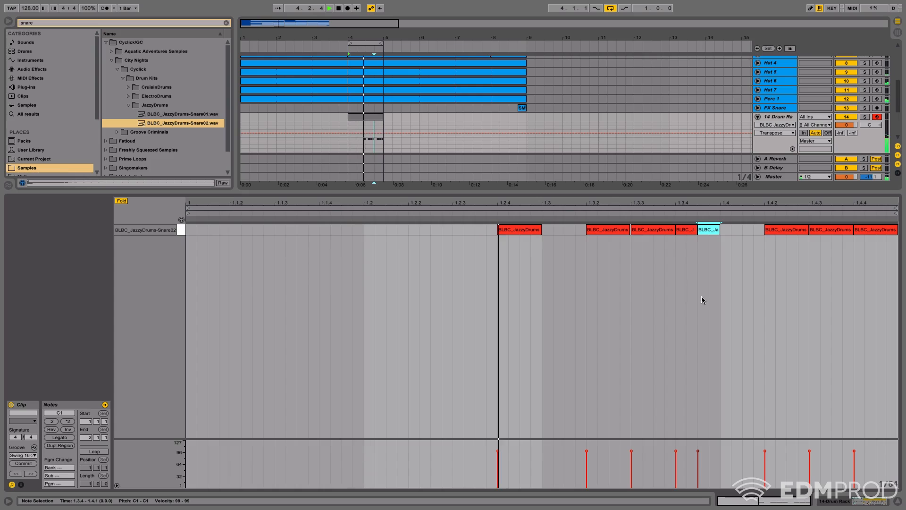
Step: Lower the velocities of the first five snare notes, setting the 1.3.3 note to 81 and the 1.3.4 note to 62
{"action": "mouse_move", "coordinate": [677, 453]}
{"action": "left_mouse_down"}
{"action": "mouse_move", "coordinate": [696, 456]}
{"action": "mouse_move", "coordinate": [677, 464]}
{"action": "left_mouse_up"}
{"action": "key", "text": "space"}
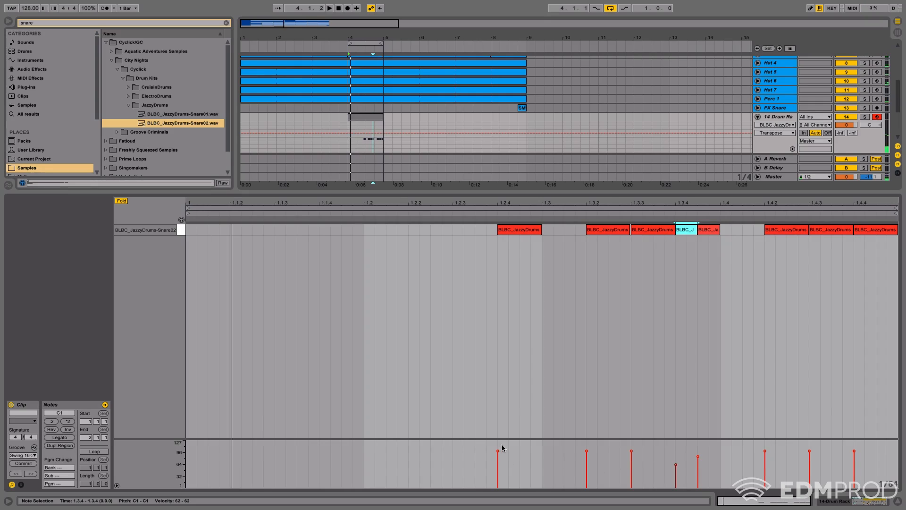
{"action": "left_click_drag", "start_coordinate": [498, 451], "coordinate": [498, 466]}
{"action": "mouse_move", "coordinate": [586, 451]}
{"action": "left_mouse_down"}
{"action": "mouse_move", "coordinate": [586, 467]}
{"action": "mouse_move", "coordinate": [634, 454]}
{"action": "left_mouse_up"}
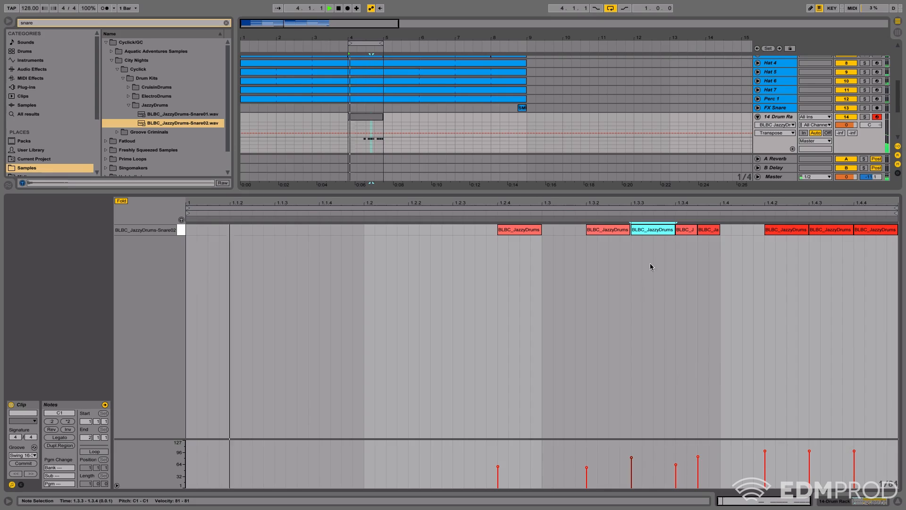
Step: Expand the Perc 1 track and try deleting its clip section from 4.2.3 to 5.1.1
{"action": "left_click", "coordinate": [758, 99]}
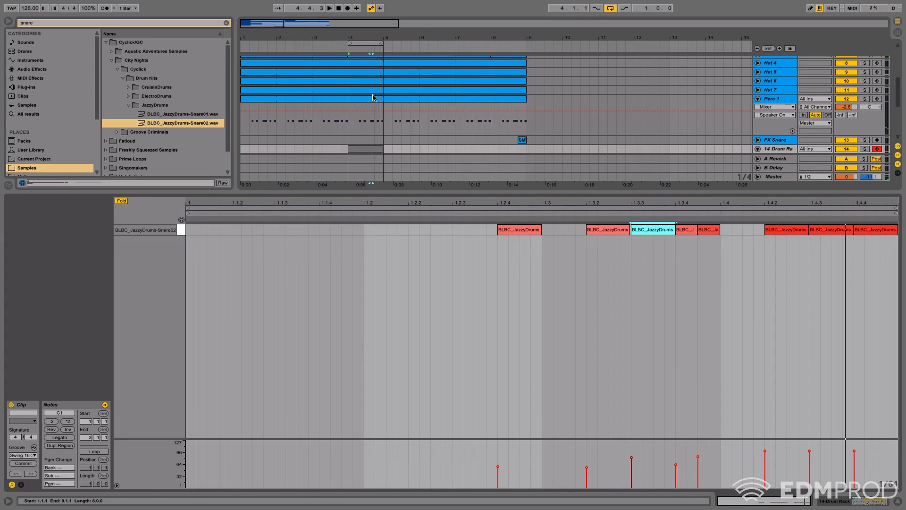
{"action": "scroll", "coordinate": [380, 102], "scroll_direction": "down", "scroll_amount": 2}
{"action": "left_click_drag", "start_coordinate": [360, 37], "coordinate": [429, 101]}
{"action": "left_click_drag", "start_coordinate": [364, 114], "coordinate": [425, 112]}
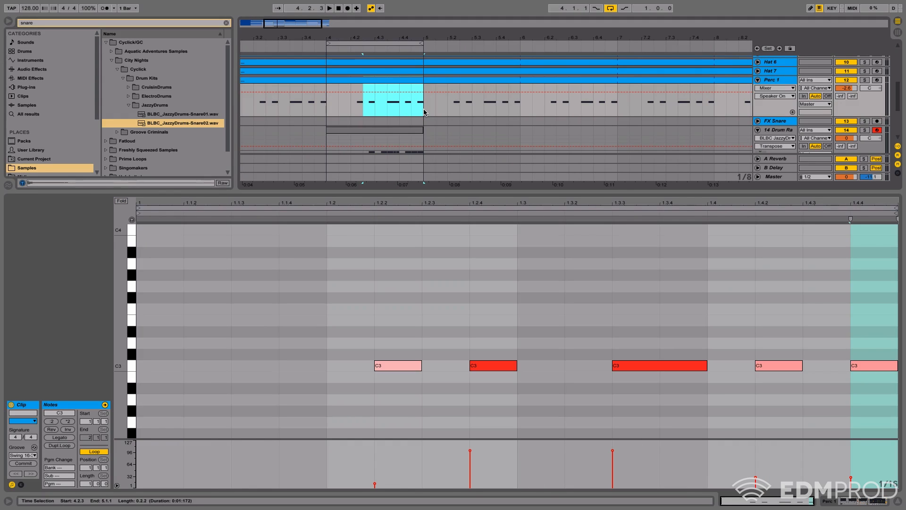
{"action": "key", "text": "Delete"}
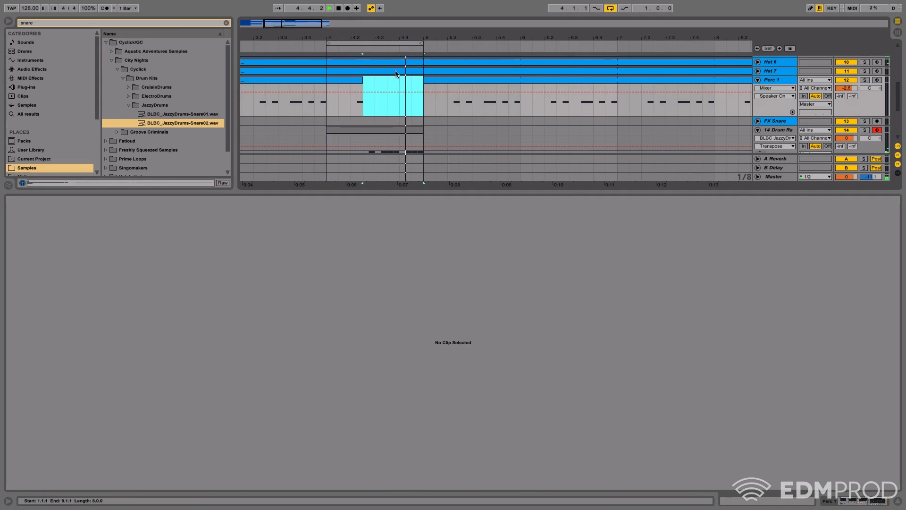
{"action": "key", "text": "space"}
Step: Compare the Perc 1 notes with the snare fill's rhythm in bar 4
{"action": "left_click_drag", "start_coordinate": [363, 80], "coordinate": [421, 92]}
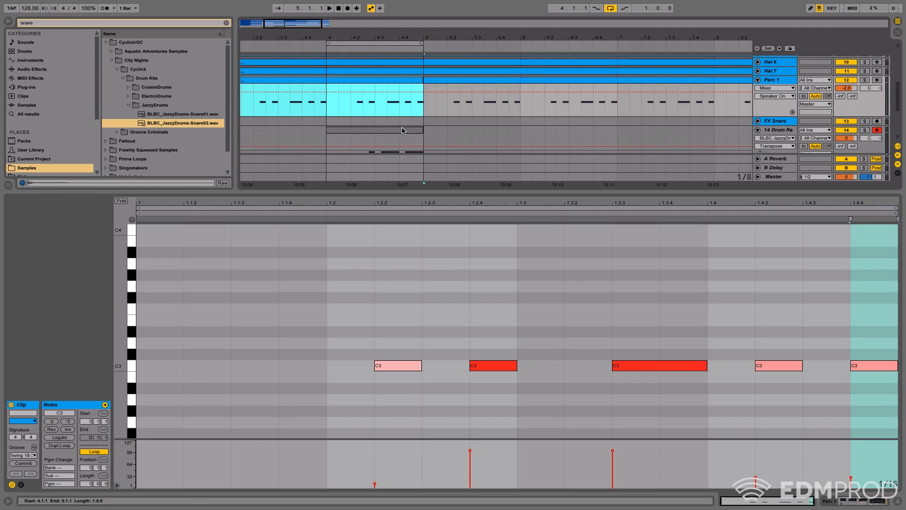
{"action": "scroll", "coordinate": [534, 88], "scroll_direction": "down", "scroll_amount": 3}
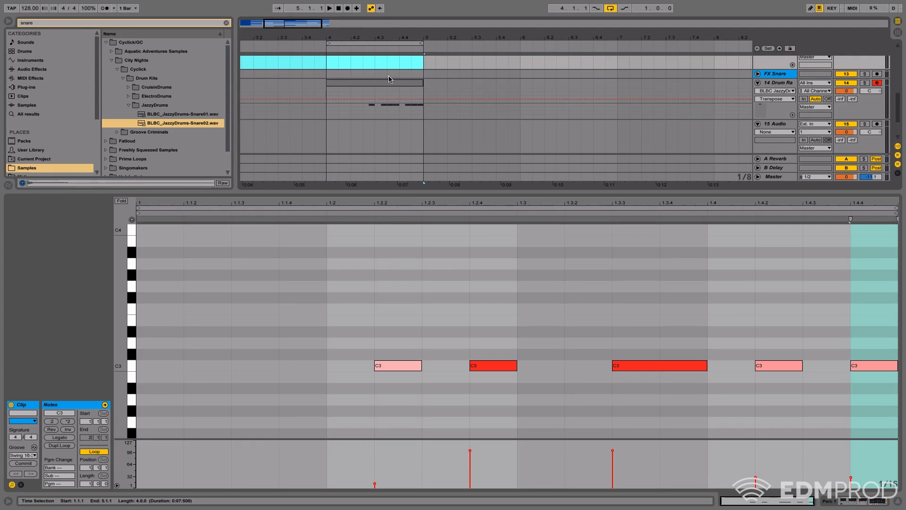
{"action": "scroll", "coordinate": [381, 64], "scroll_direction": "up", "scroll_amount": 2}
{"action": "mouse_move", "coordinate": [379, 38]}
{"action": "left_mouse_down"}
{"action": "mouse_move", "coordinate": [379, 81]}
{"action": "mouse_move", "coordinate": [401, 89]}
{"action": "left_mouse_up"}
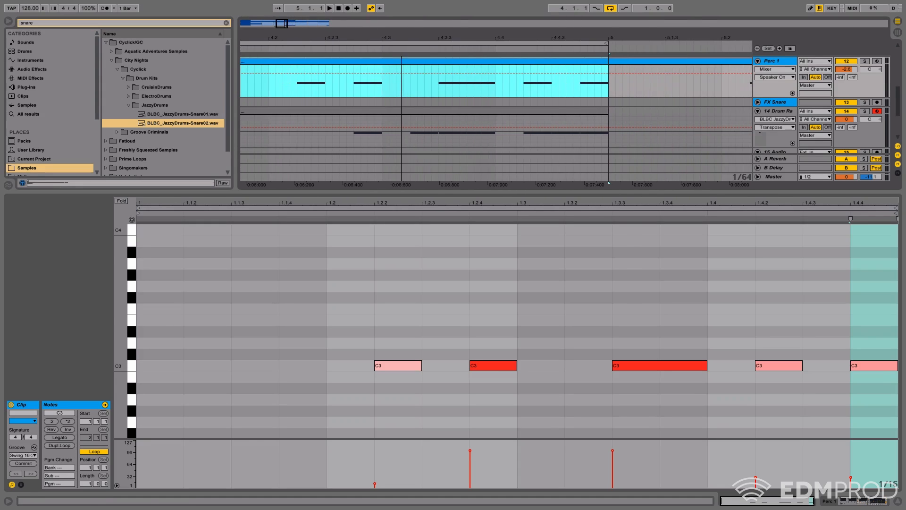
{"action": "left_click", "coordinate": [431, 370]}
{"action": "mouse_move", "coordinate": [404, 366]}
{"action": "left_mouse_down"}
{"action": "mouse_move", "coordinate": [381, 367]}
{"action": "mouse_move", "coordinate": [405, 369]}
{"action": "left_mouse_up"}
{"action": "left_click", "coordinate": [445, 101]}
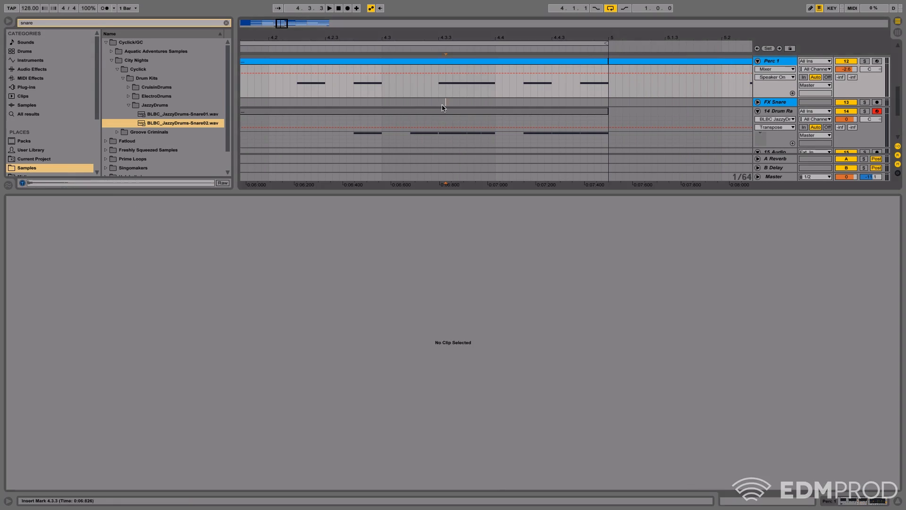
Step: In the snare clip, move the 1.2.4 and 1.4.2 notes to 1.2.3 and 1.4.1, and delete the 1.3.3 and 1.4.4 notes
{"action": "left_click", "coordinate": [438, 111]}
{"action": "left_click_drag", "start_coordinate": [522, 232], "coordinate": [478, 236]}
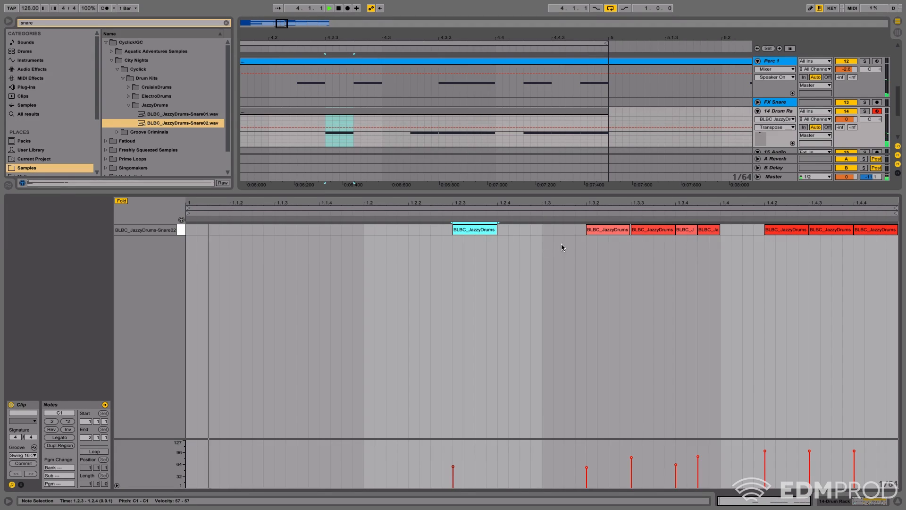
{"action": "double_click", "coordinate": [641, 231]}
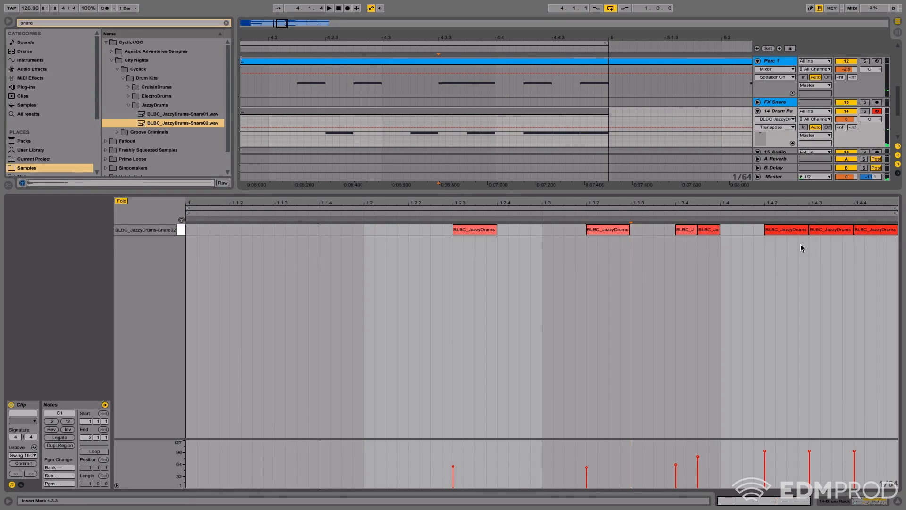
{"action": "left_click_drag", "start_coordinate": [790, 231], "coordinate": [760, 233]}
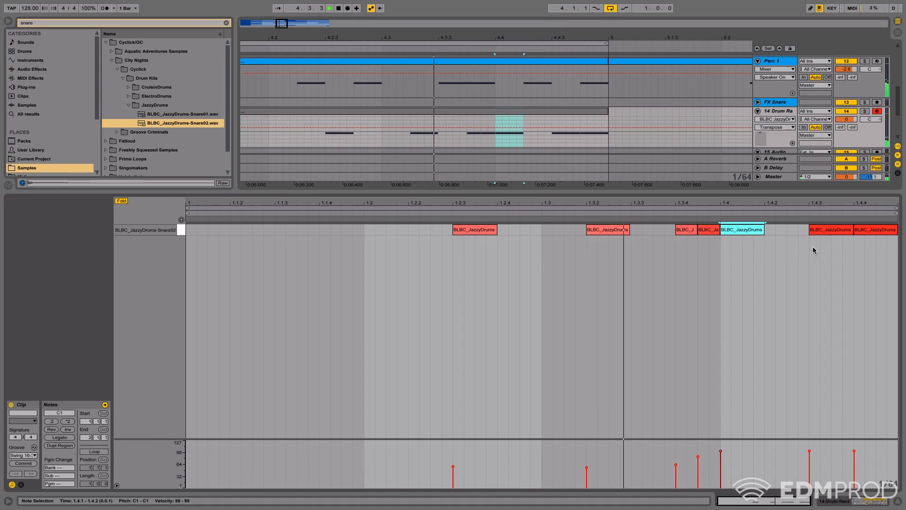
{"action": "double_click", "coordinate": [866, 231]}
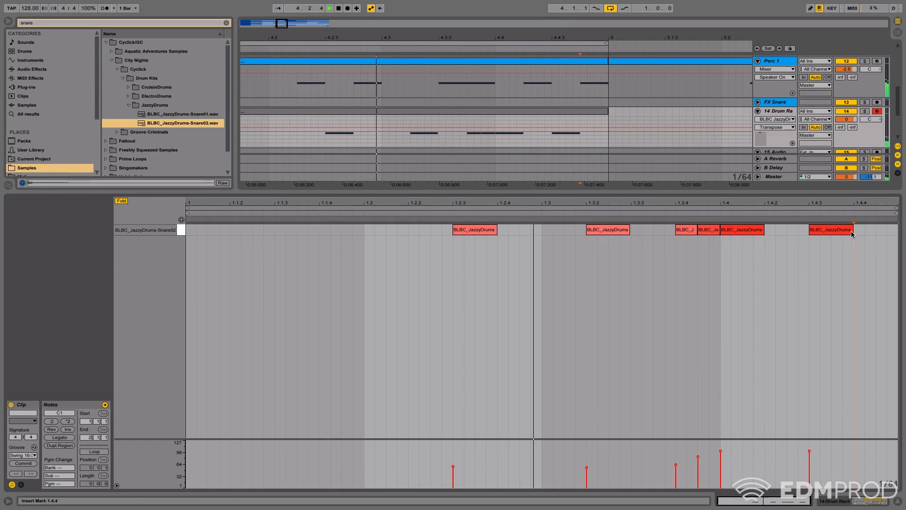
Step: Try an extra short snare note at the clip's end, then between 1.4.2 and 1.4.3, and play the loop without it
{"action": "left_click", "coordinate": [881, 233]}
{"action": "key", "text": "space"}
{"action": "double_click", "coordinate": [881, 231]}
{"action": "key", "text": "space"}
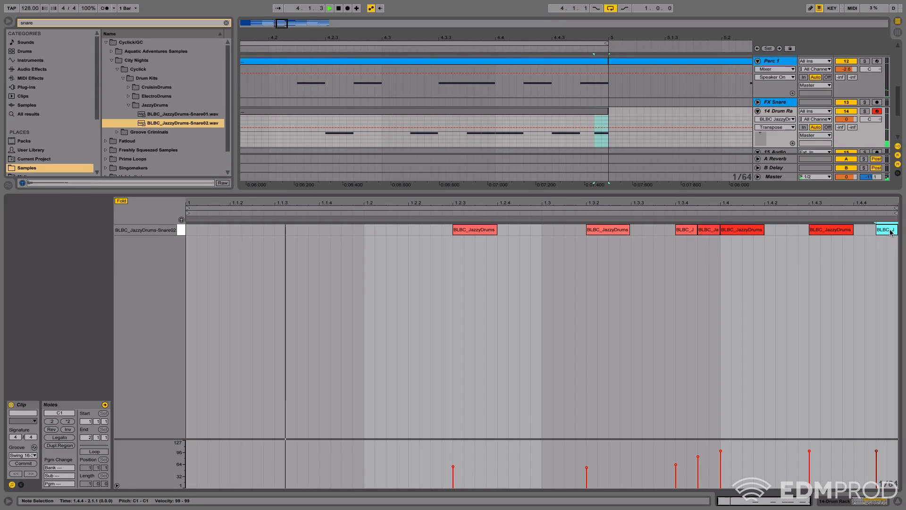
{"action": "left_click_drag", "start_coordinate": [891, 231], "coordinate": [800, 232]}
{"action": "left_click_drag", "start_coordinate": [787, 452], "coordinate": [788, 470]}
{"action": "key", "text": "space"}
{"action": "double_click", "coordinate": [802, 230]}
{"action": "key", "text": "space"}
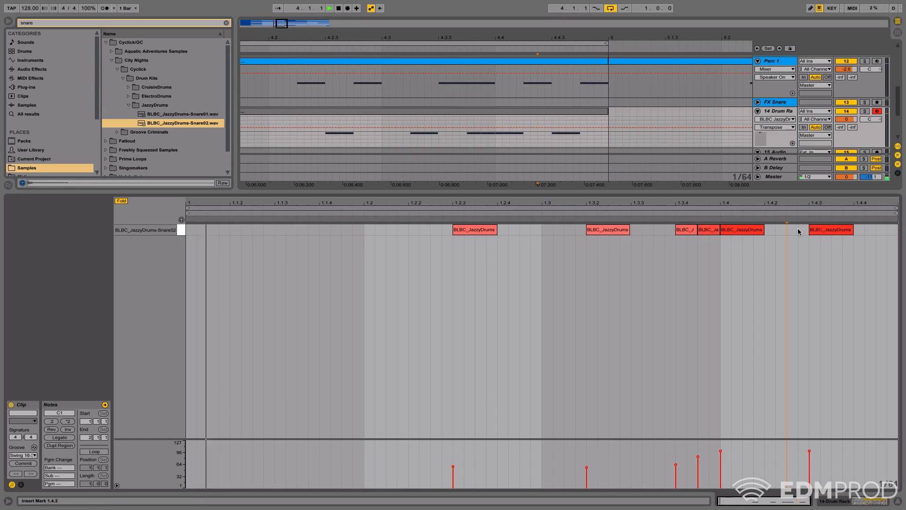
{"action": "key", "text": "space"}
{"action": "key", "text": "space"}
Step: Show the snare's devices and Sustain automation, raise Sustain to 0.0 dB during playback, and return it to its minimum
{"action": "key", "text": "shift+Tab"}
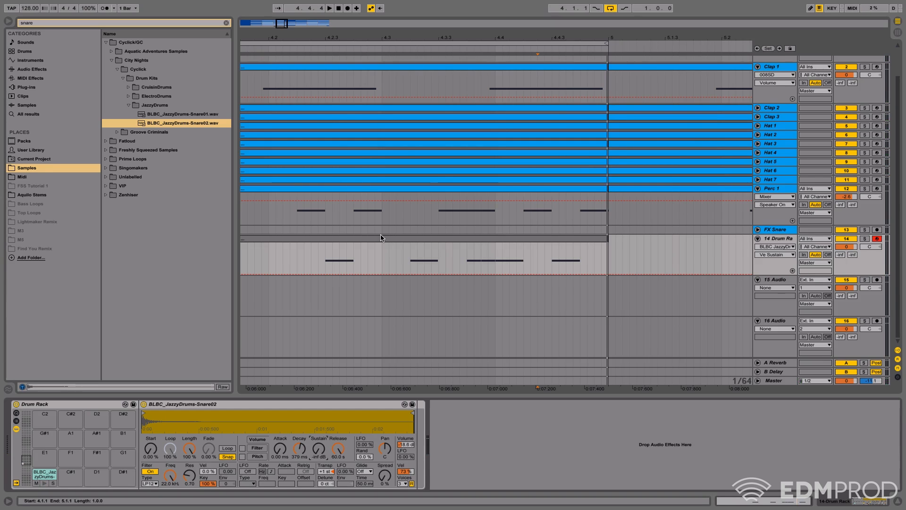
{"action": "left_click_drag", "start_coordinate": [347, 44], "coordinate": [347, 52]}
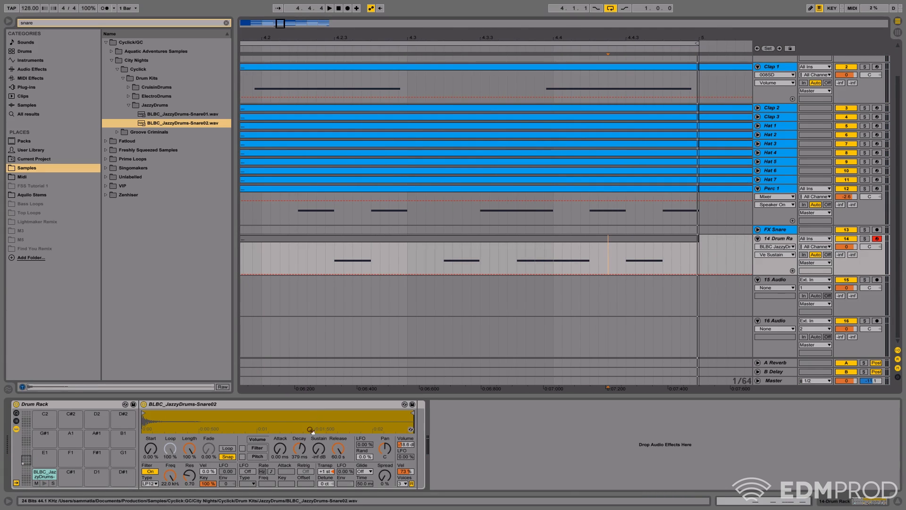
{"action": "left_click_drag", "start_coordinate": [318, 454], "coordinate": [318, 382]}
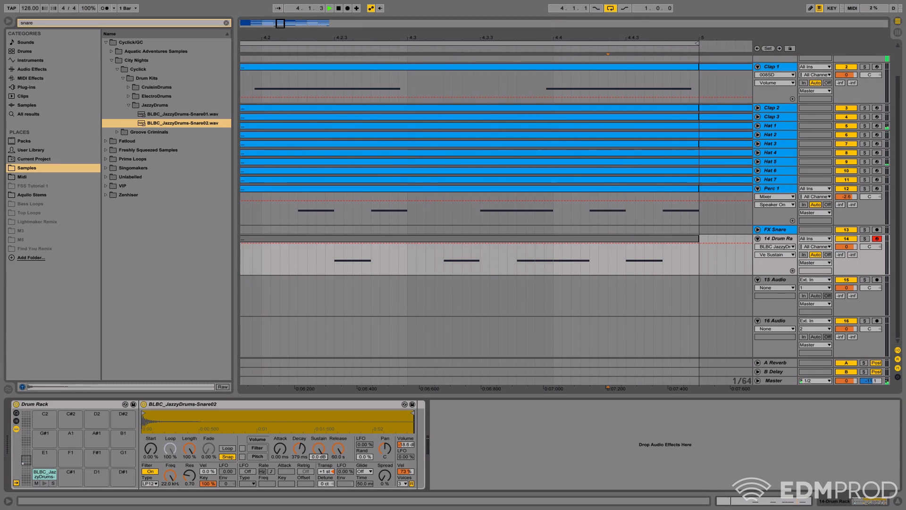
{"action": "left_click_drag", "start_coordinate": [318, 382], "coordinate": [318, 457]}
{"action": "key", "text": "space"}
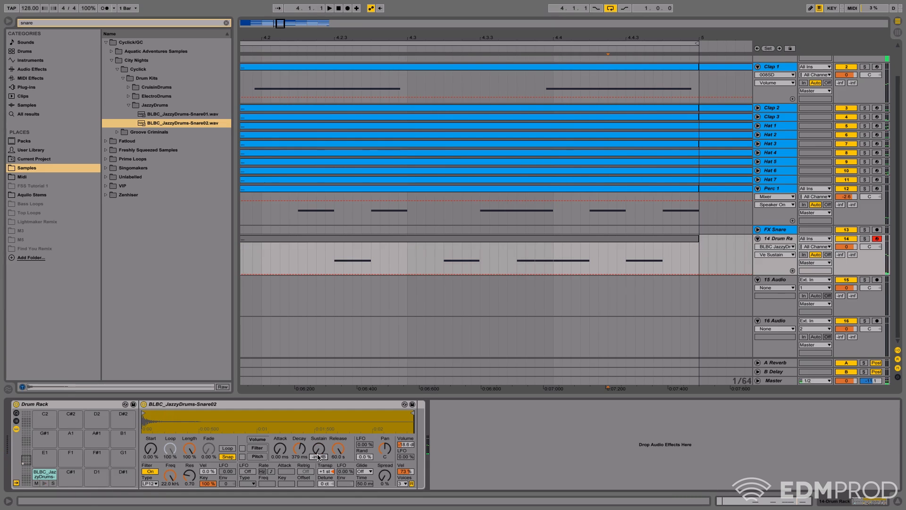
Step: Automate the snare's Sustain to jump up at 4.4.3 and ramp to its maximum at 5.1.1
{"action": "left_click_drag", "start_coordinate": [672, 271], "coordinate": [690, 242]}
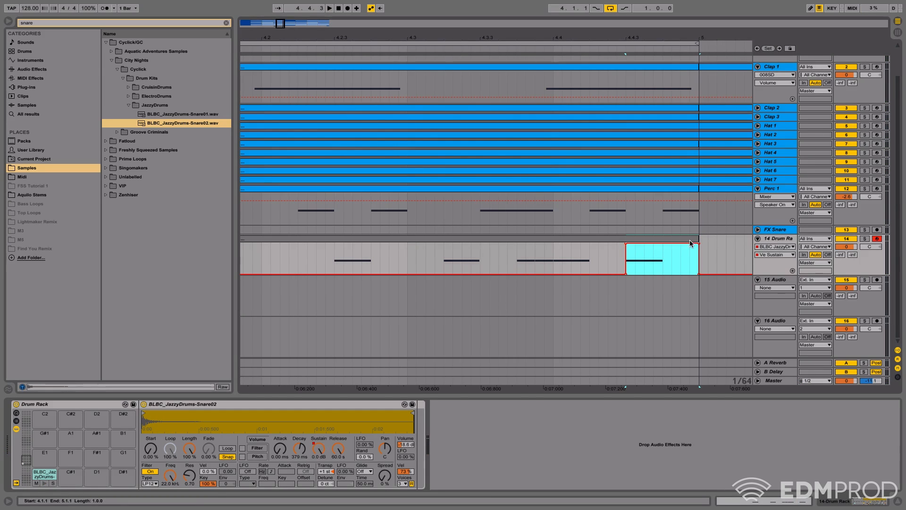
{"action": "key", "text": "space"}
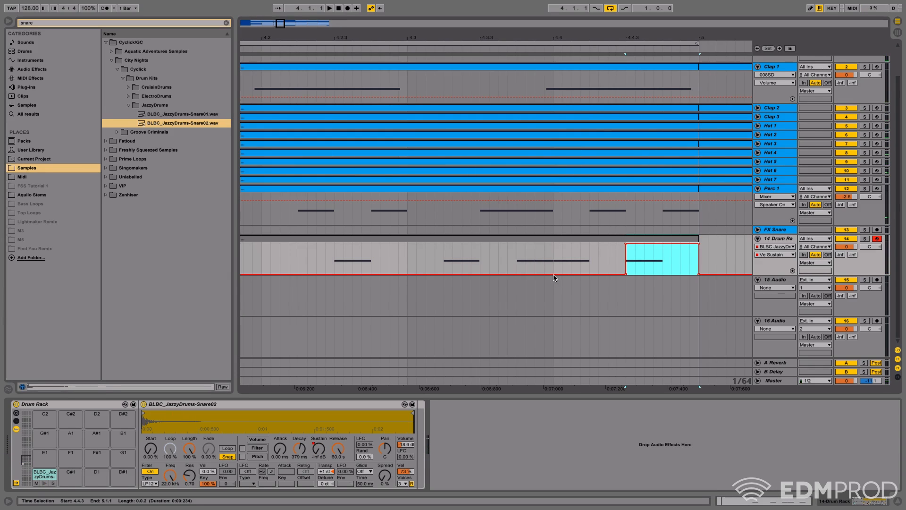
{"action": "left_click", "coordinate": [623, 250]}
{"action": "left_click", "coordinate": [553, 273]}
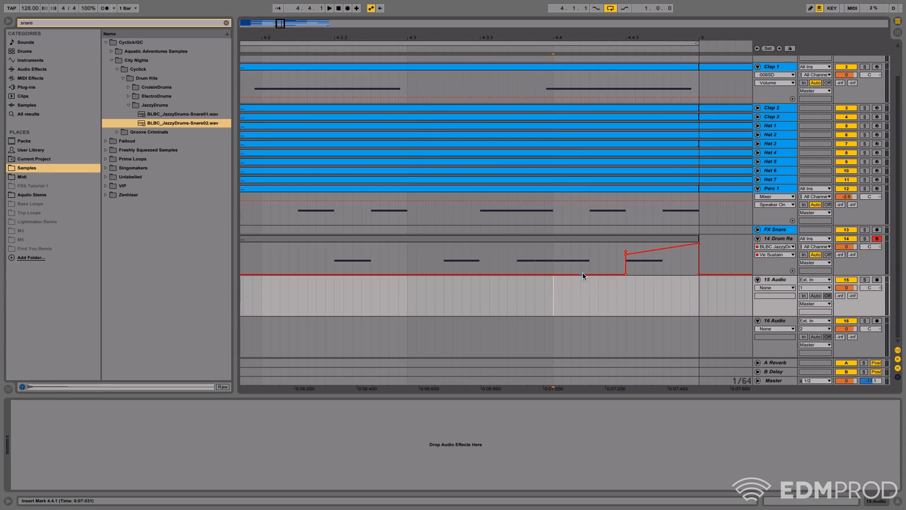
Step: Add Sustain breakpoints at 4.4.1 and 4.4.2 to form a small peak at 4.4.2, and play the loop
{"action": "left_click", "coordinate": [554, 274]}
{"action": "left_click_drag", "start_coordinate": [588, 275], "coordinate": [588, 267]}
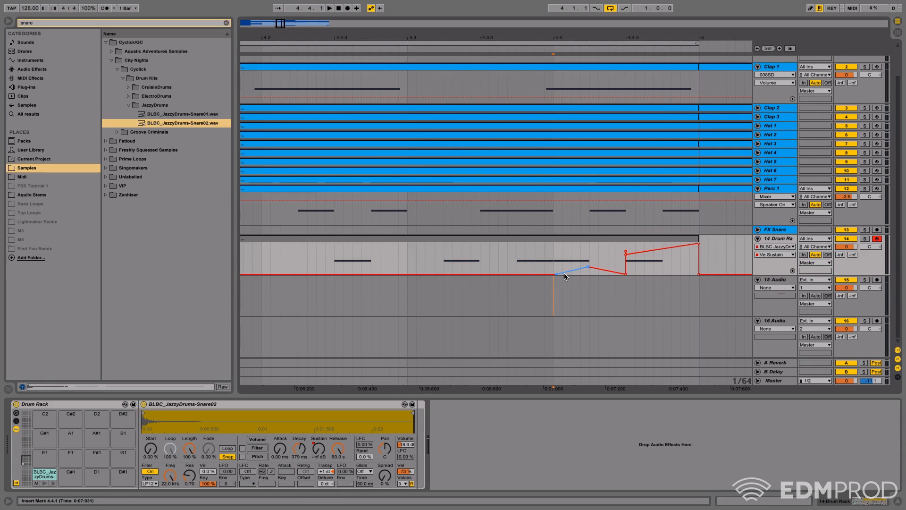
{"action": "key", "text": "space"}
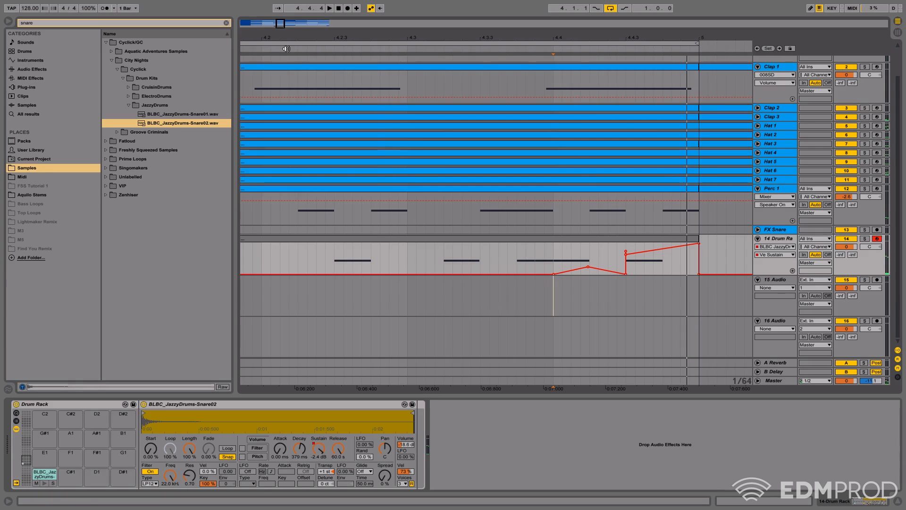
Step: Raise the Sustain automation at 4.4.1 and 4.4.2 and start its rise at 4.3.4
{"action": "left_click", "coordinate": [572, 266]}
{"action": "mouse_move", "coordinate": [572, 269]}
{"action": "left_mouse_down"}
{"action": "mouse_move", "coordinate": [544, 274]}
{"action": "mouse_move", "coordinate": [562, 260]}
{"action": "left_mouse_up"}
{"action": "left_click", "coordinate": [518, 273]}
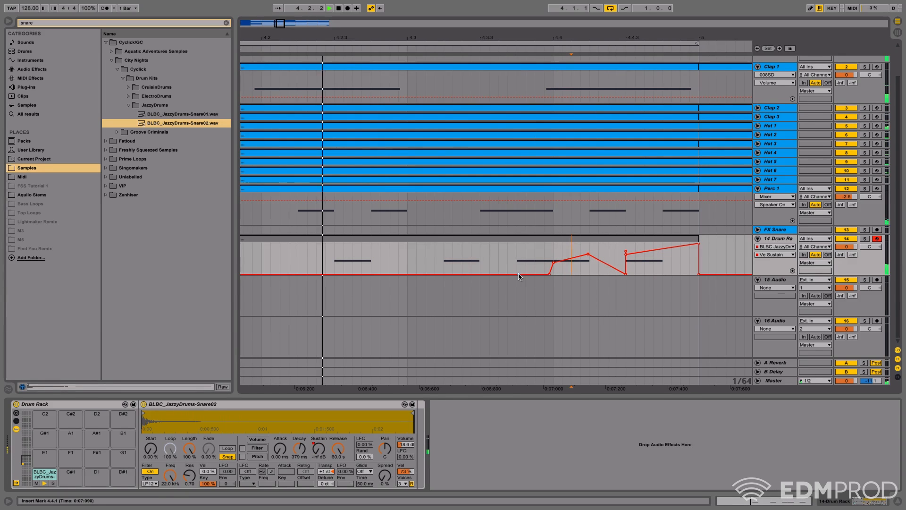
{"action": "left_click", "coordinate": [552, 277]}
{"action": "left_click_drag", "start_coordinate": [550, 273], "coordinate": [555, 262]}
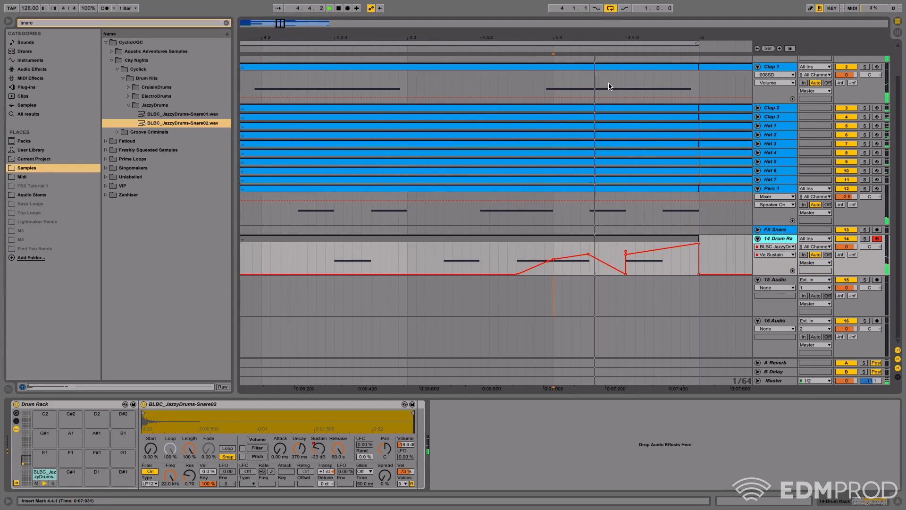
Step: Reopen the snare clip and try a short note at 1.4.2
{"action": "left_click", "coordinate": [633, 239]}
{"action": "key", "text": "space"}
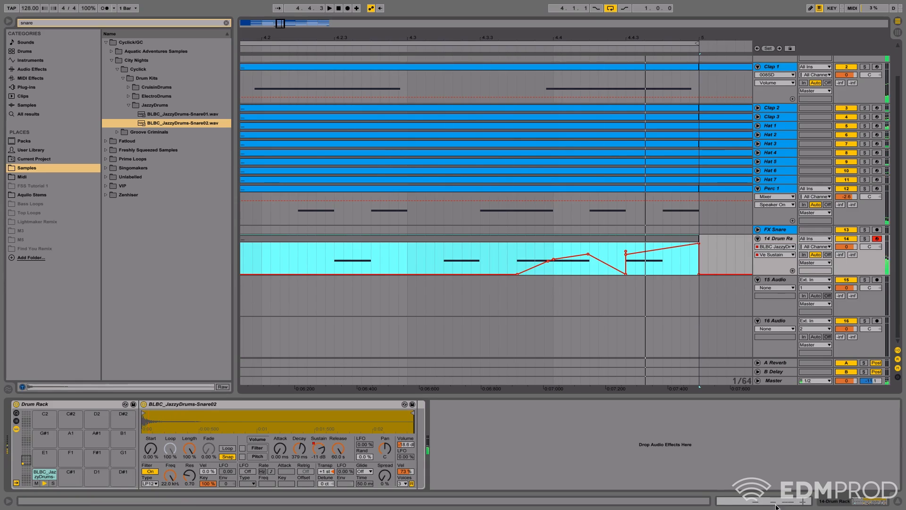
{"action": "left_click", "coordinate": [774, 501]}
{"action": "double_click", "coordinate": [783, 230]}
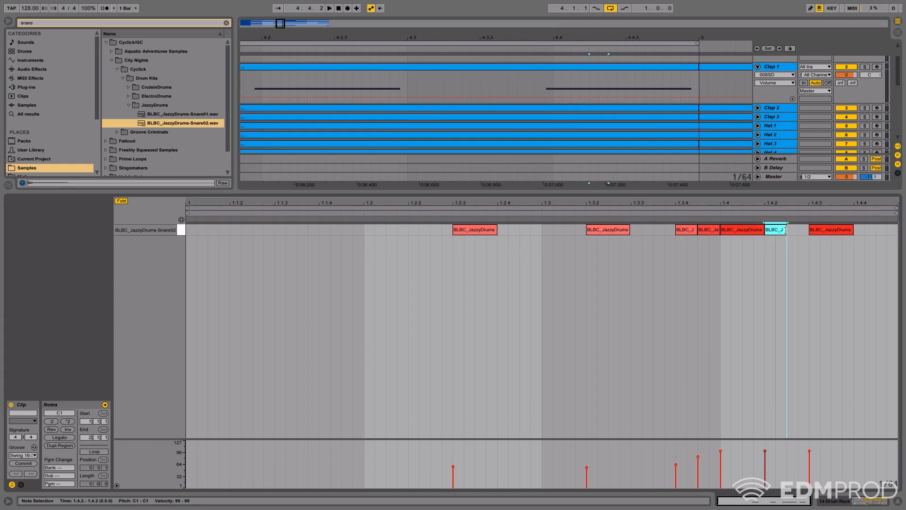
{"action": "key", "text": "Delete"}
Step: Try copying the two thirty-second snare notes from 1.3.4 to 1.4.2 and play the loop
{"action": "left_click_drag", "start_coordinate": [717, 243], "coordinate": [678, 229]}
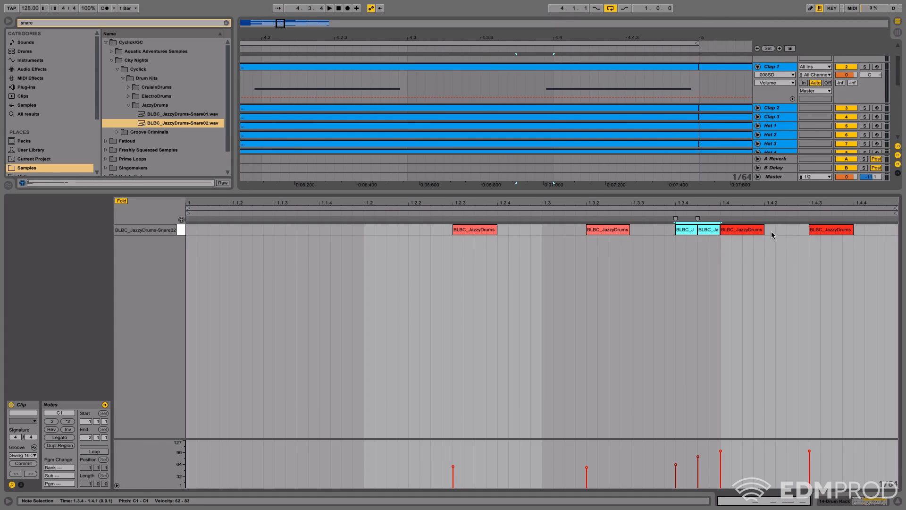
{"action": "left_click", "coordinate": [771, 231]}
{"action": "key", "text": "ctrl+v"}
{"action": "key", "text": "space"}
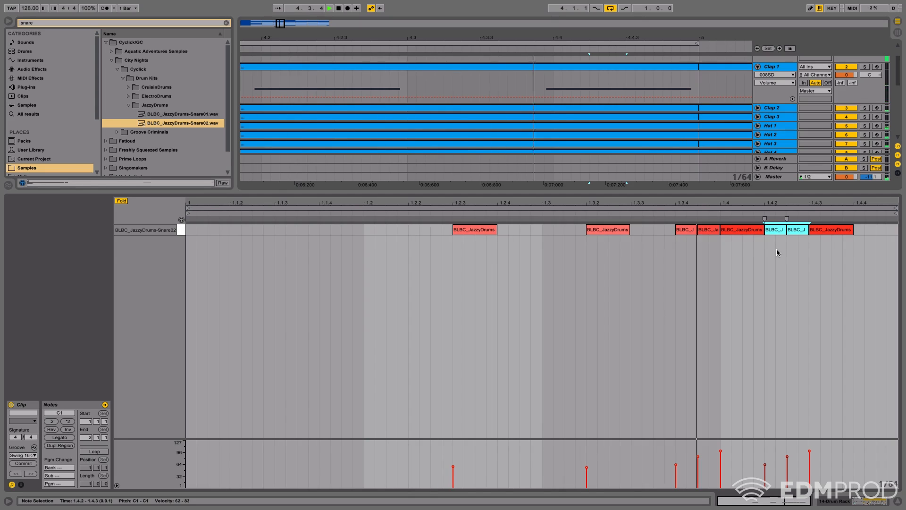
{"action": "key", "text": "space"}
{"action": "key", "text": "Delete"}
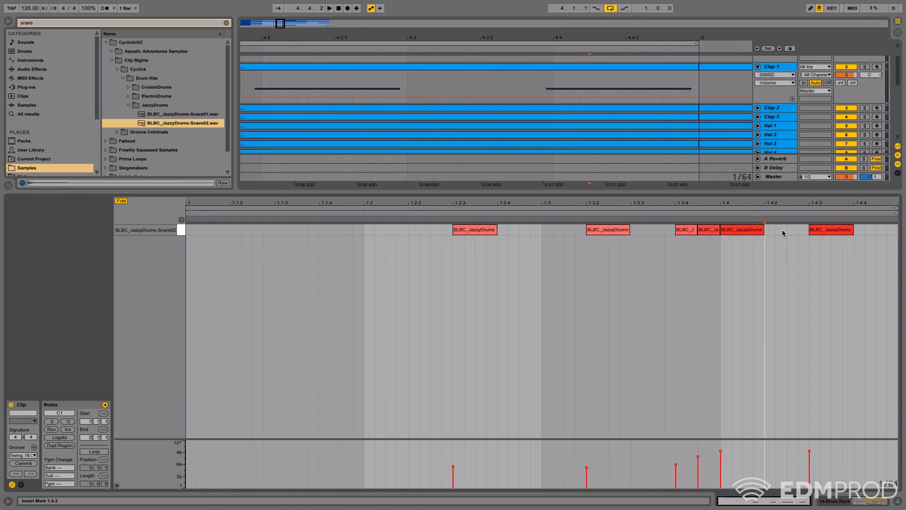
Step: Return to the Drum Rack and search the sample library for "hat"
{"action": "left_click", "coordinate": [832, 499]}
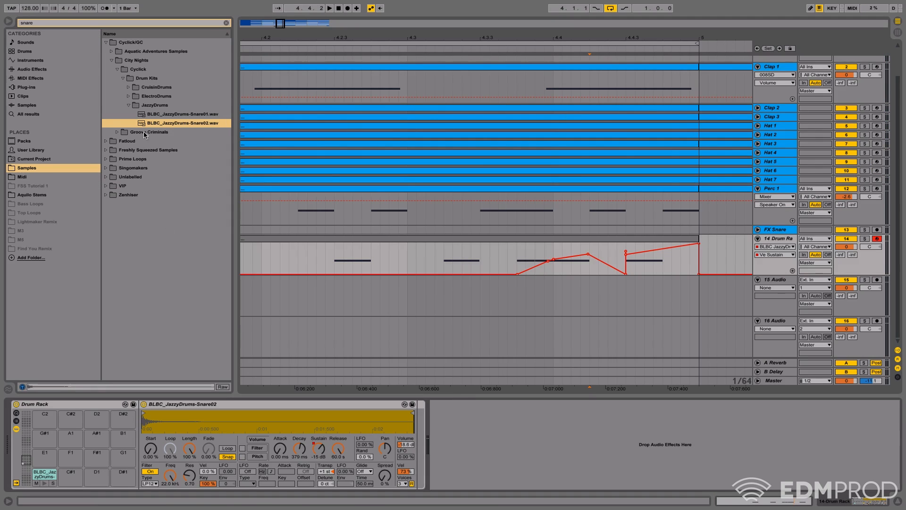
{"action": "left_click", "coordinate": [124, 22]}
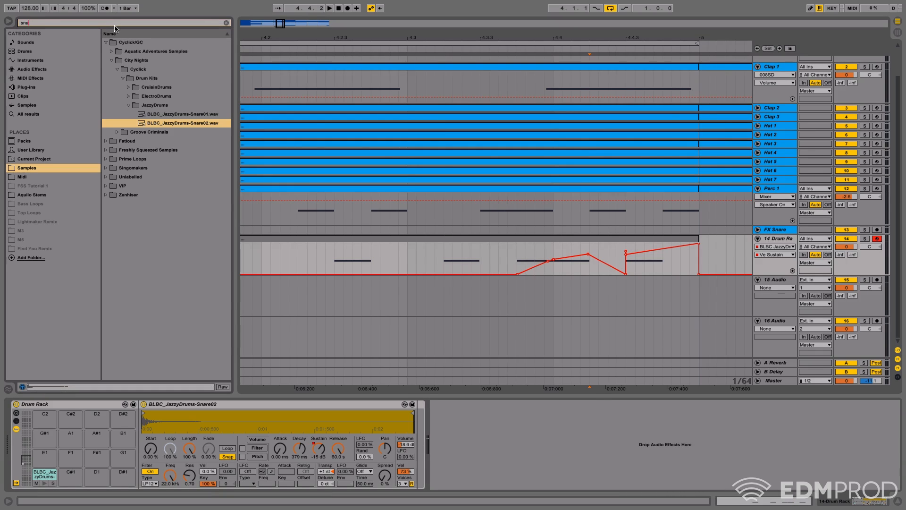
{"action": "key", "text": "BackSpace"}
{"action": "key", "text": "BackSpace"}
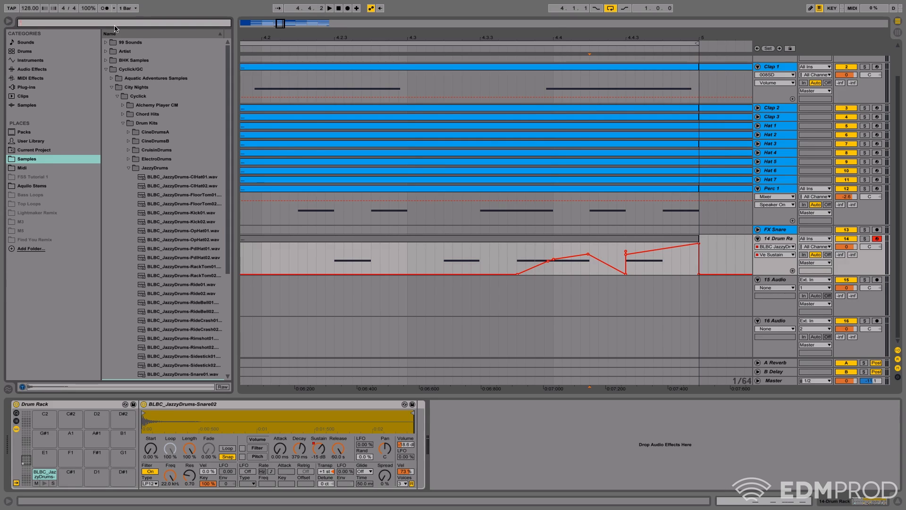
{"action": "type", "text": "hi"}
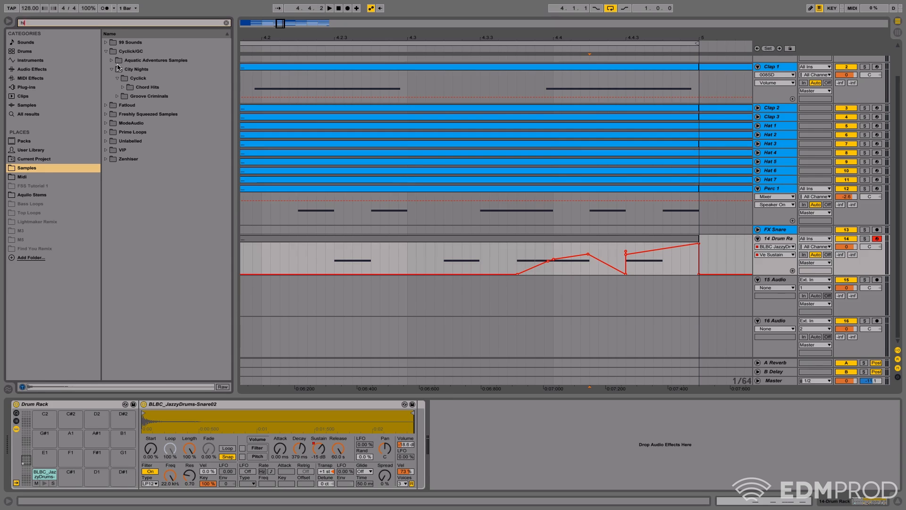
{"action": "left_click", "coordinate": [117, 79]}
{"action": "left_click", "coordinate": [82, 28]}
{"action": "type", "text": "hat"}
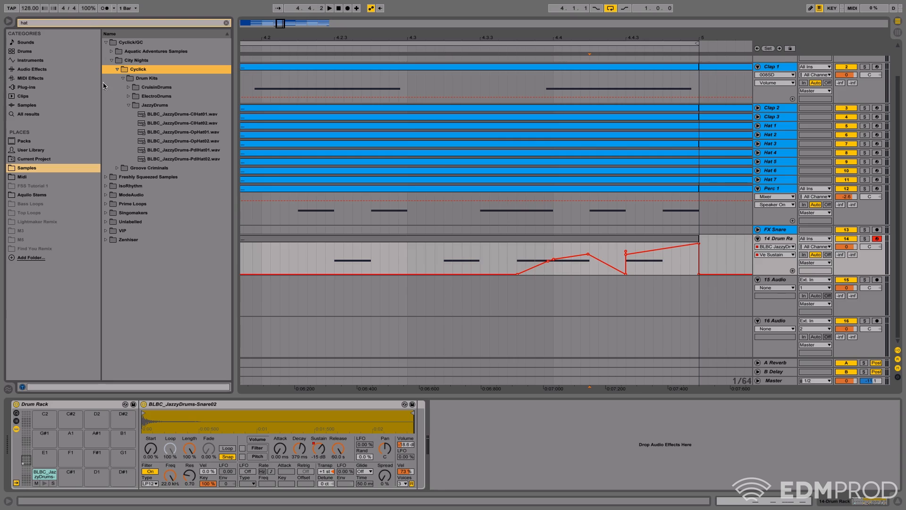
Step: Audition the JazzyDrums open and pedal hats and load BLBC_JazzyDrums-PdlHat02.wav onto the Drum Rack's C#1 pad
{"action": "left_click", "coordinate": [197, 132]}
{"action": "left_click", "coordinate": [209, 141]}
{"action": "left_click", "coordinate": [205, 150]}
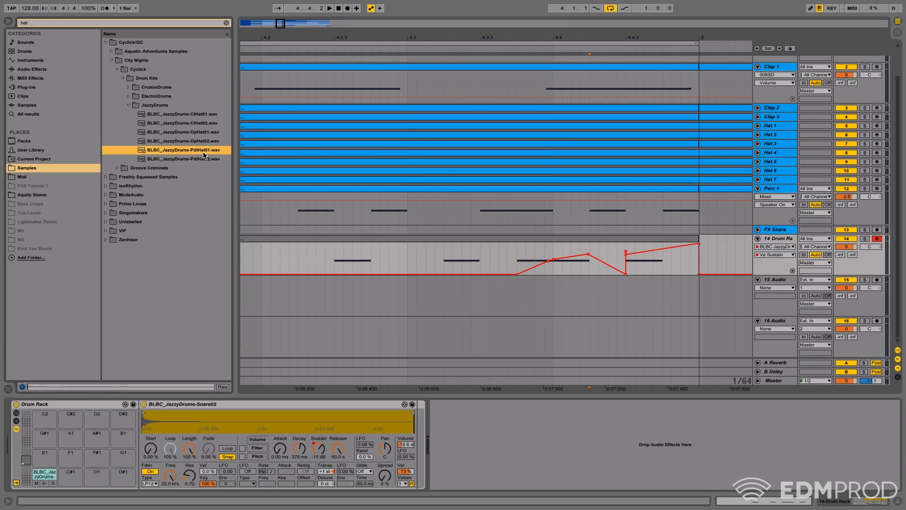
{"action": "left_click", "coordinate": [203, 159]}
{"action": "left_click_drag", "start_coordinate": [198, 161], "coordinate": [72, 475]}
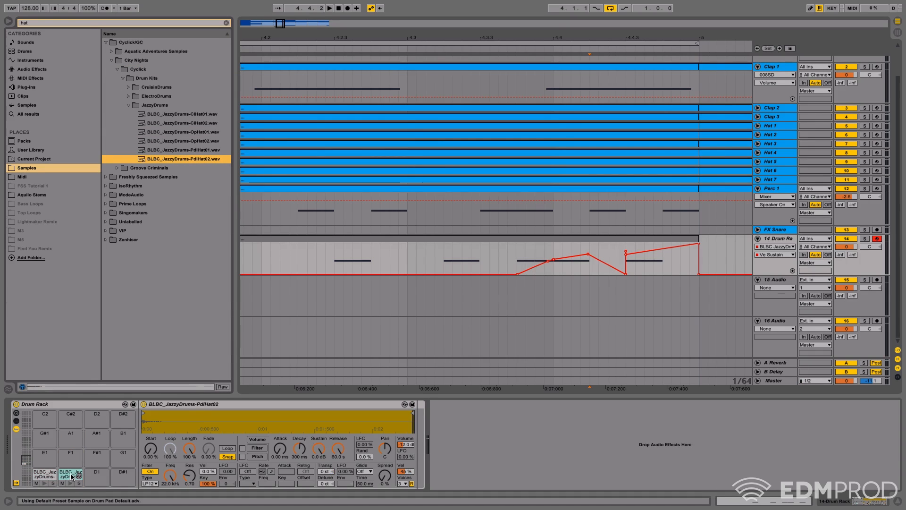
Step: Reopen the Drum Rack clip, play the loop, and add a PdlHat02 note at 1.2.3
{"action": "left_click", "coordinate": [764, 500]}
{"action": "key", "text": "space"}
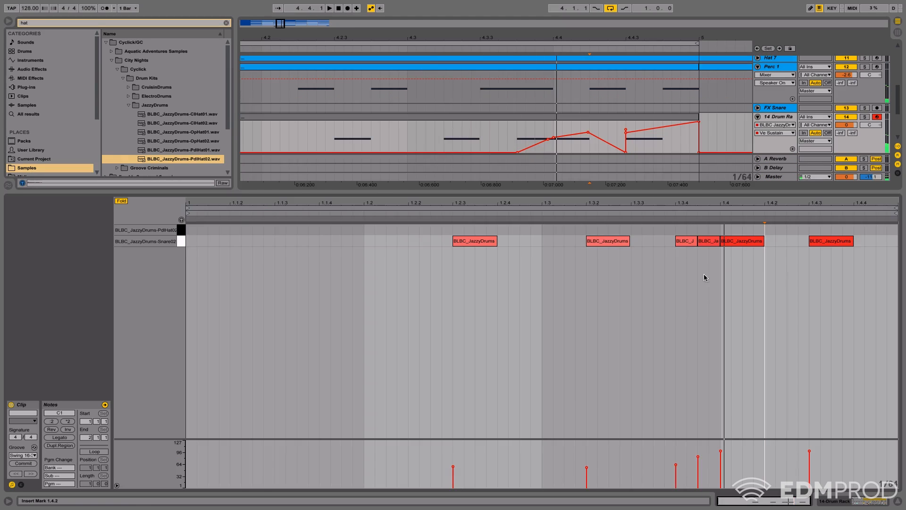
{"action": "key", "text": "space"}
{"action": "double_click", "coordinate": [491, 230]}
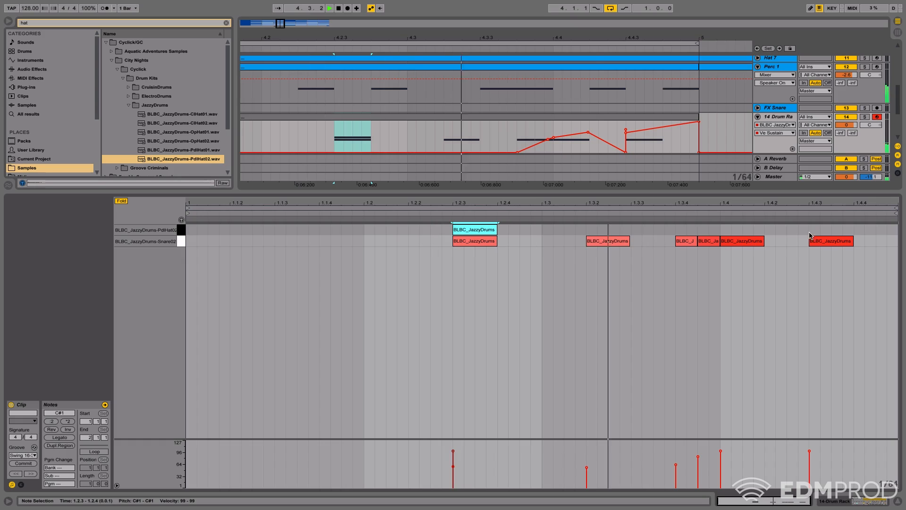
Step: Move the PdlHat02 note from 1.2.3 to 1.3.2 and pan the pedal hat sample to the left
{"action": "left_click_drag", "start_coordinate": [480, 233], "coordinate": [633, 240]}
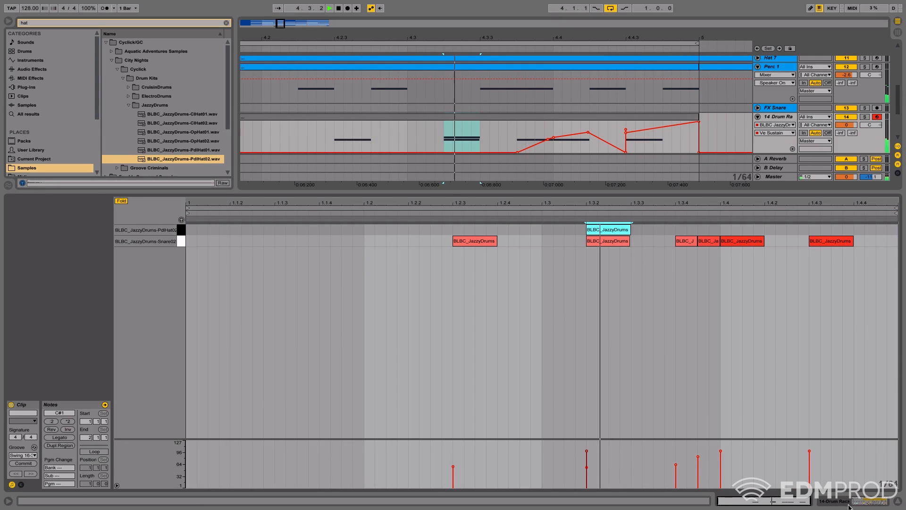
{"action": "key", "text": "shift+Tab"}
{"action": "left_click_drag", "start_coordinate": [385, 446], "coordinate": [384, 458]}
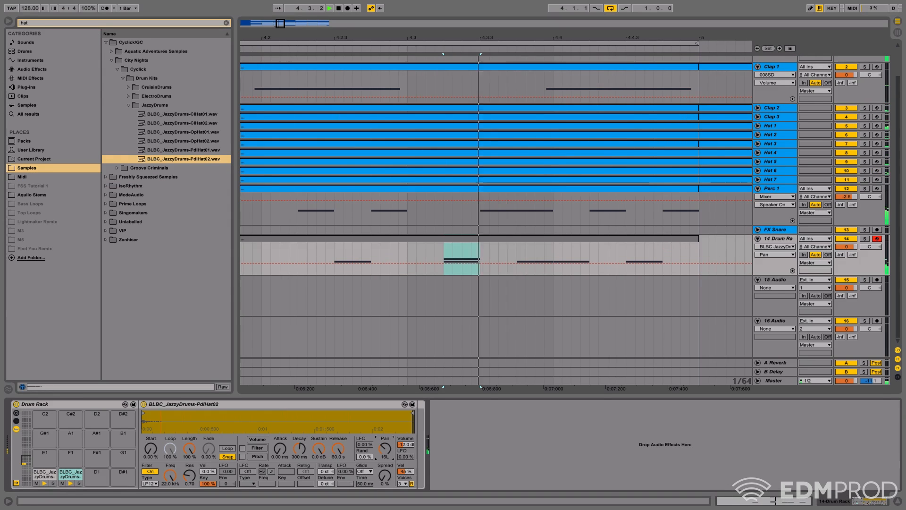
Step: Audition the JazzyDrums pedal, open and closed hats and load BLBC_JazzyDrums-OpHat02.wav onto the Drum Rack's D1 pad
{"action": "key", "text": "space"}
{"action": "left_click", "coordinate": [200, 151]}
{"action": "left_click", "coordinate": [202, 141]}
{"action": "left_click", "coordinate": [206, 124]}
{"action": "left_click", "coordinate": [203, 141]}
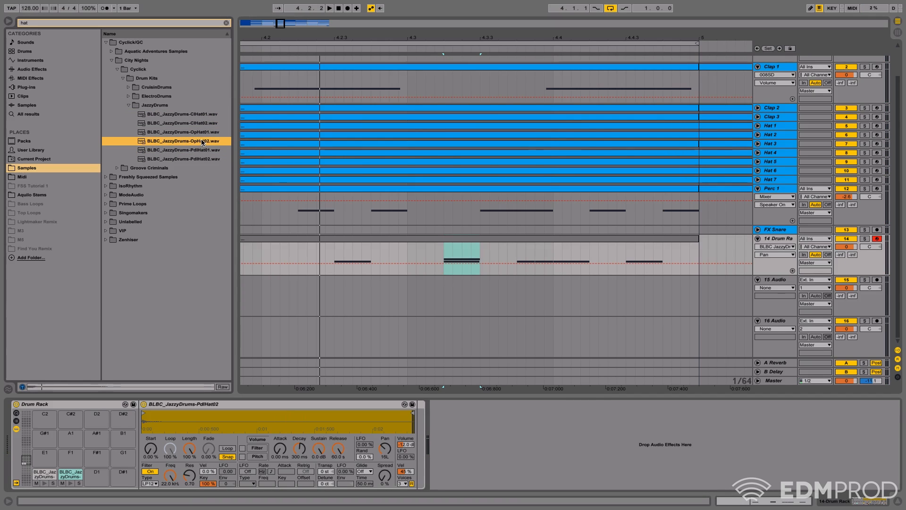
{"action": "left_click_drag", "start_coordinate": [195, 139], "coordinate": [86, 485]}
Step: Play the loop and add an OpHat02 note from 1.2.4 to 1.3.2 in the Drum Rack clip
{"action": "key", "text": "space"}
{"action": "left_click", "coordinate": [764, 500]}
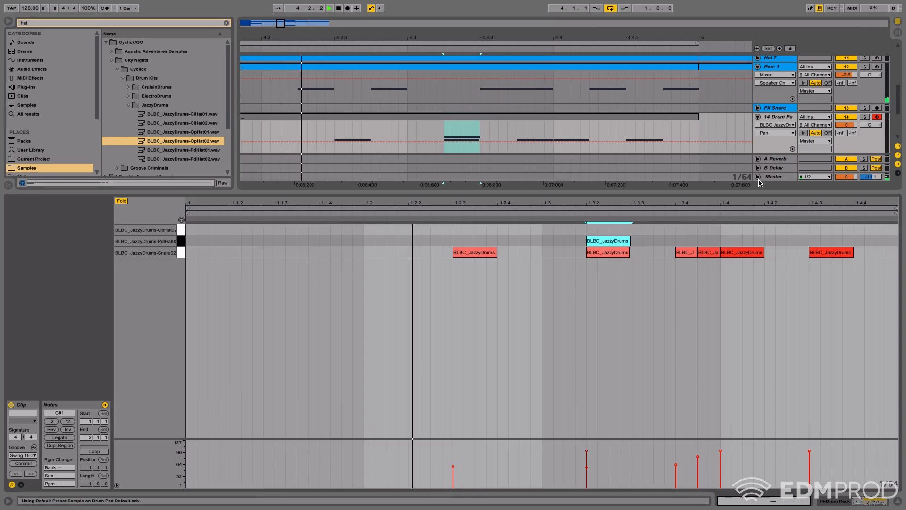
{"action": "double_click", "coordinate": [503, 229]}
{"action": "left_click", "coordinate": [519, 230]}
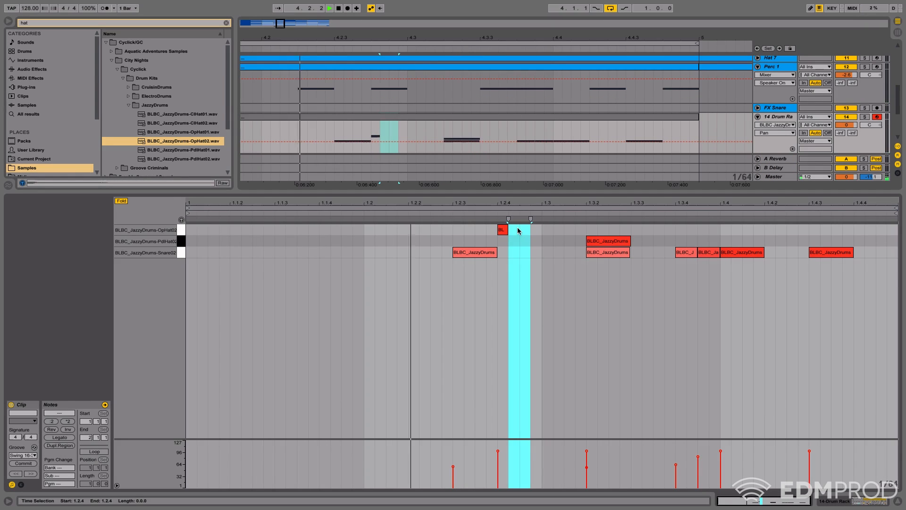
{"action": "left_click_drag", "start_coordinate": [508, 229], "coordinate": [585, 229]}
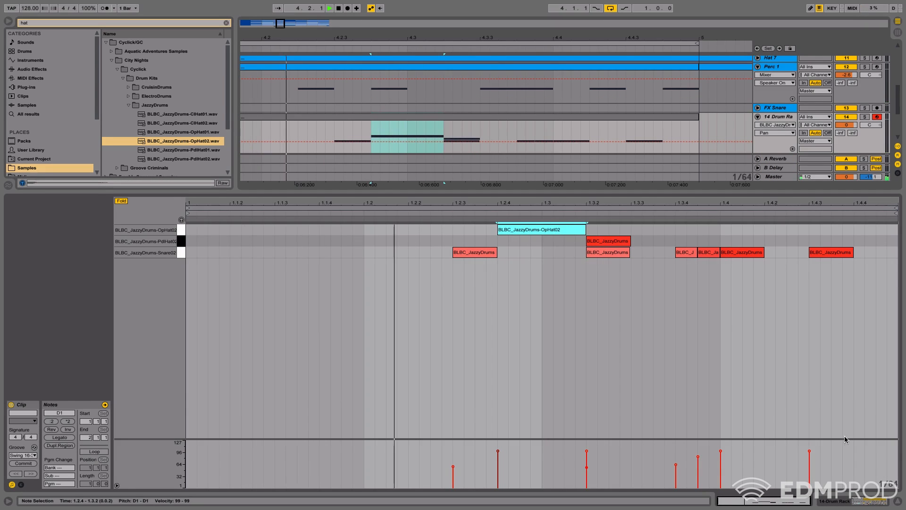
Step: Set the OpHat02 release to 1.00 ms and solo the open and pedal hat pads together with the Drum Rack track
{"action": "left_click", "coordinate": [856, 503]}
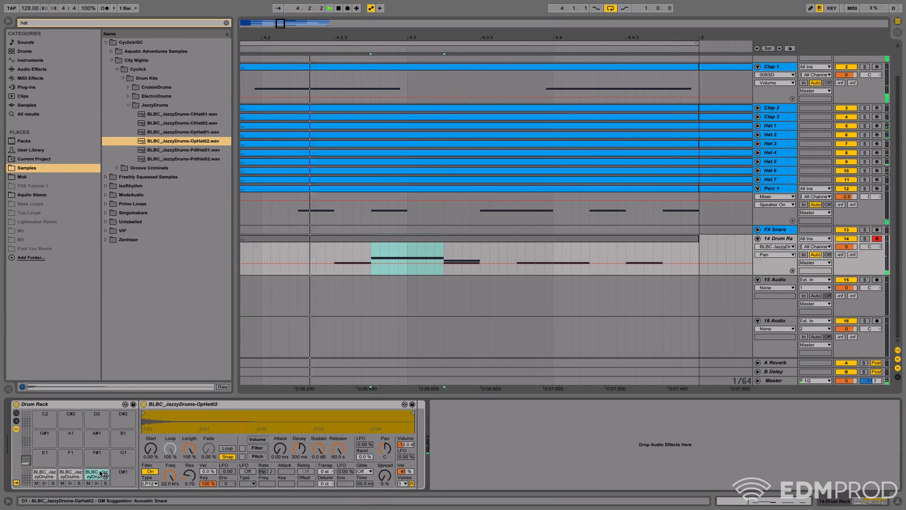
{"action": "left_click", "coordinate": [317, 451]}
{"action": "left_click", "coordinate": [298, 456]}
{"action": "left_click_drag", "start_coordinate": [338, 450], "coordinate": [338, 495]}
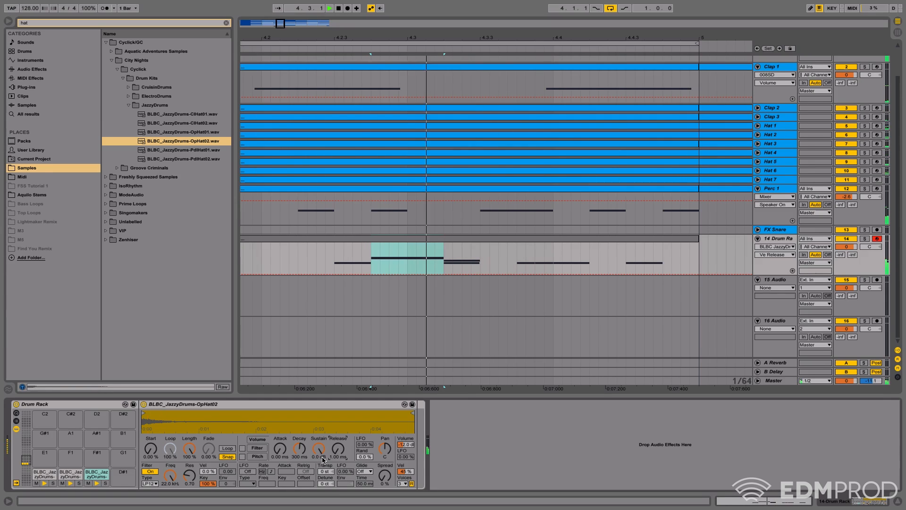
{"action": "left_click", "coordinate": [106, 483]}
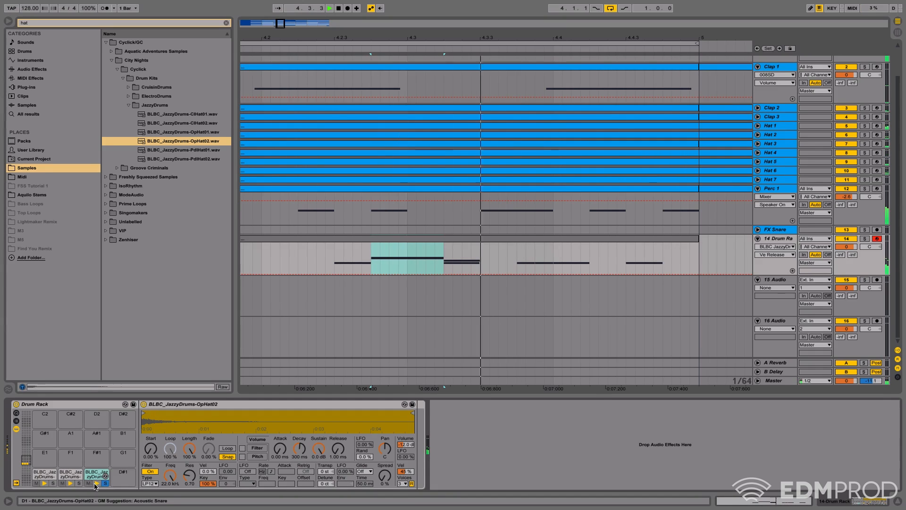
{"action": "left_click", "coordinate": [864, 239]}
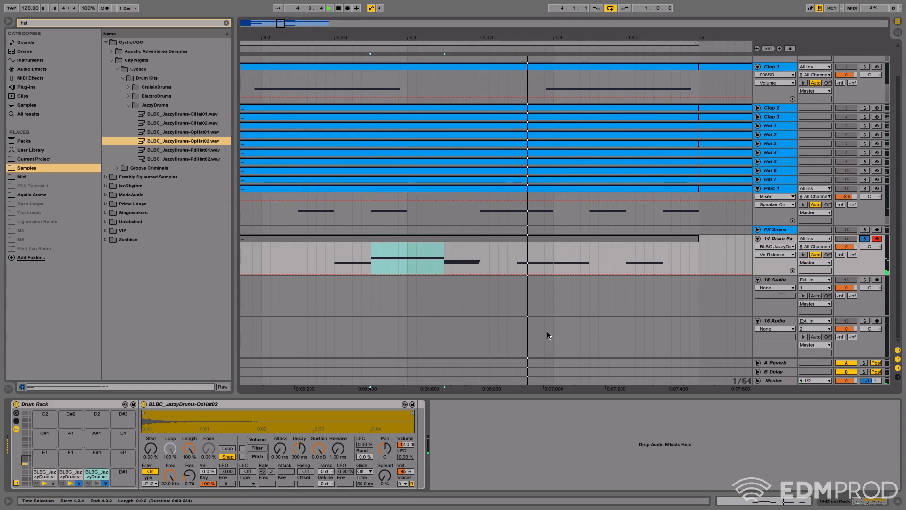
Step: Audition the JazzyDrums closed and pedal hats and replace the C#1 pad's sample with BLBC_JazzyDrums-PdlHat01.wav
{"action": "key", "text": "space"}
{"action": "left_click", "coordinate": [183, 123]}
{"action": "left_click", "coordinate": [184, 115]}
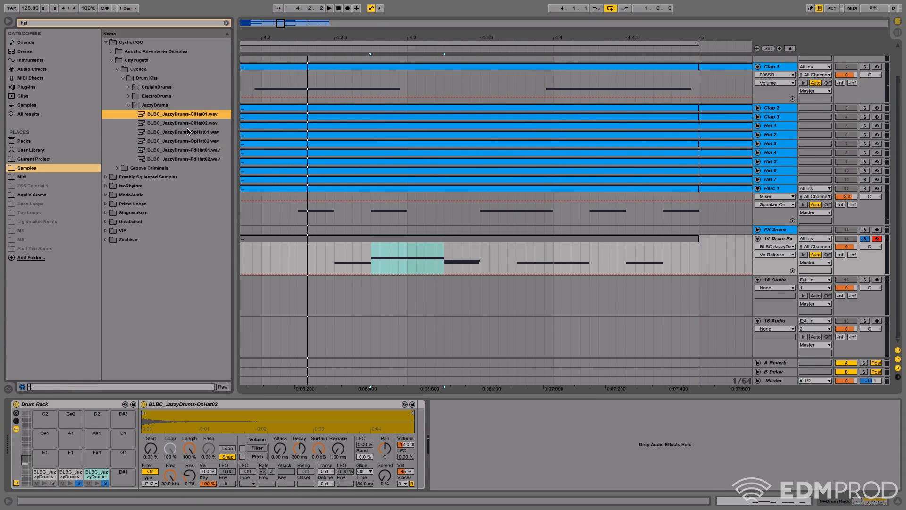
{"action": "left_click", "coordinate": [196, 151]}
{"action": "left_click_drag", "start_coordinate": [199, 152], "coordinate": [78, 474]}
Step: Set the OpHat02 volume to -20.2 dB and the PdlHat01 volume to about -7.3 dB during playback, and unsolo the Drum Rack track
{"action": "key", "text": "space"}
{"action": "left_click", "coordinate": [97, 473]}
{"action": "left_click_drag", "start_coordinate": [398, 452], "coordinate": [398, 467]}
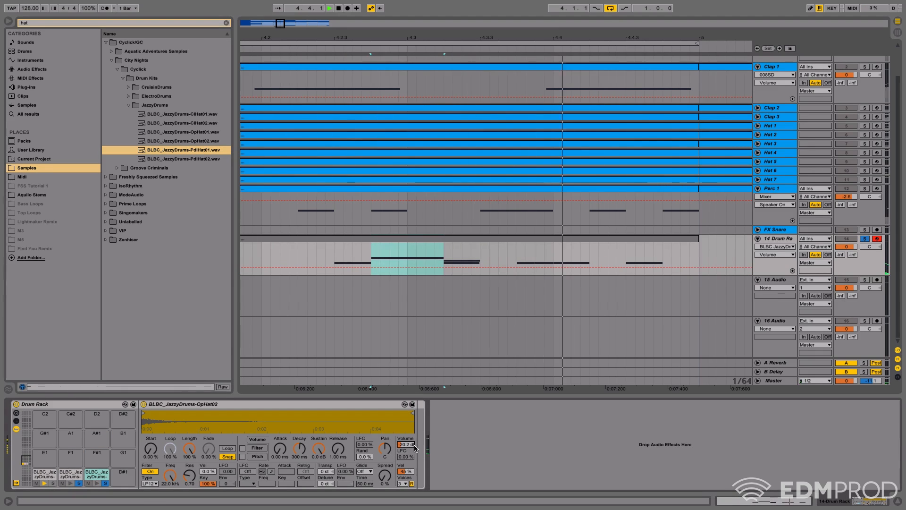
{"action": "left_click", "coordinate": [67, 468]}
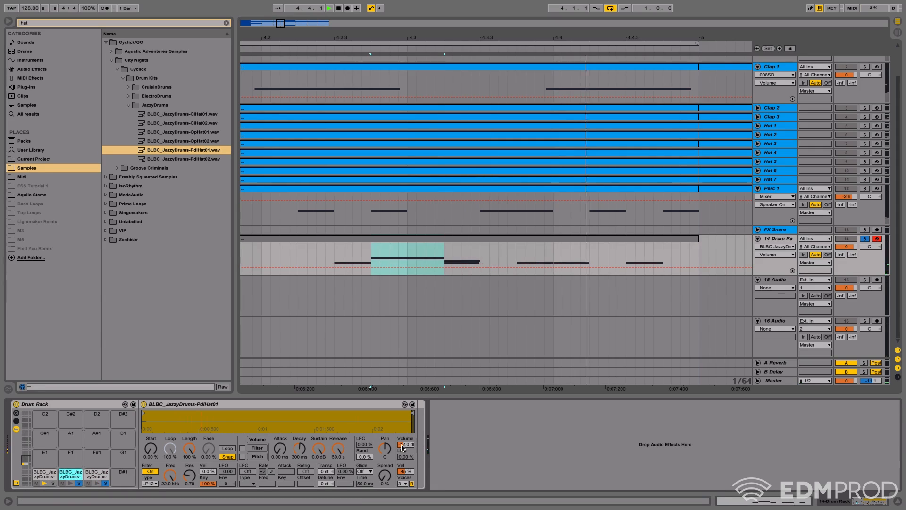
{"action": "left_click", "coordinate": [864, 238]}
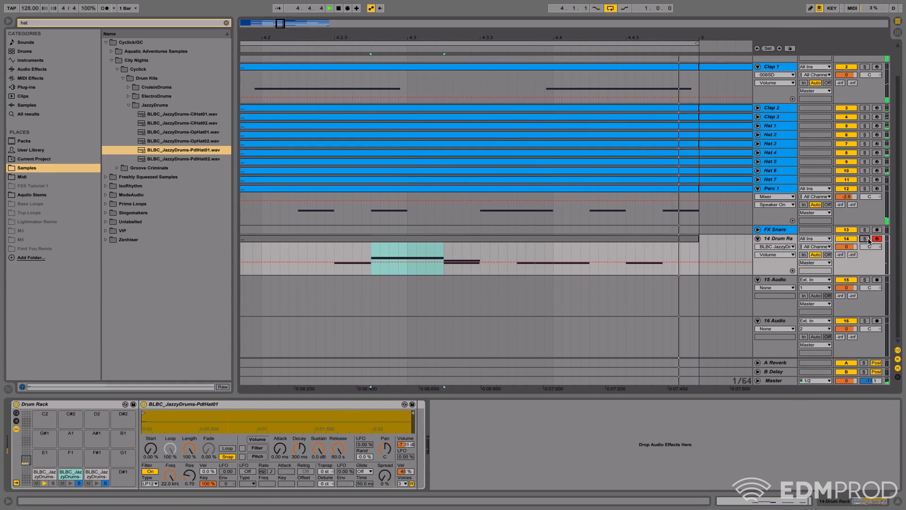
Step: Set the OpHat02 sustain to -7.9 dB and its pan to 7L
{"action": "left_click", "coordinate": [93, 478]}
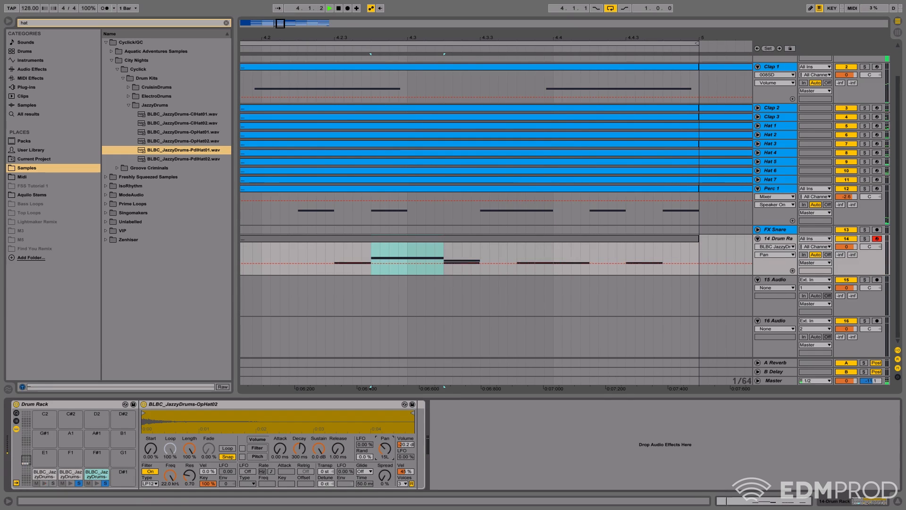
{"action": "left_click_drag", "start_coordinate": [384, 442], "coordinate": [317, 454]}
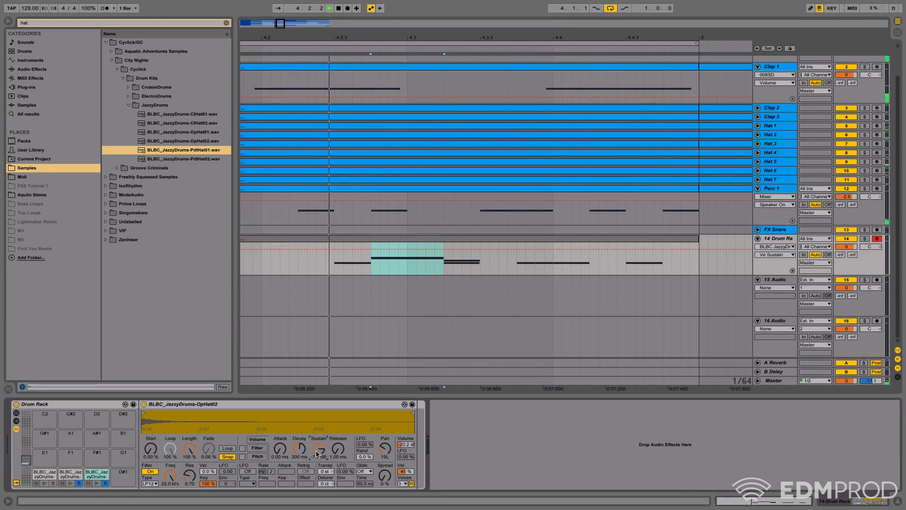
{"action": "left_click_drag", "start_coordinate": [385, 448], "coordinate": [385, 444]}
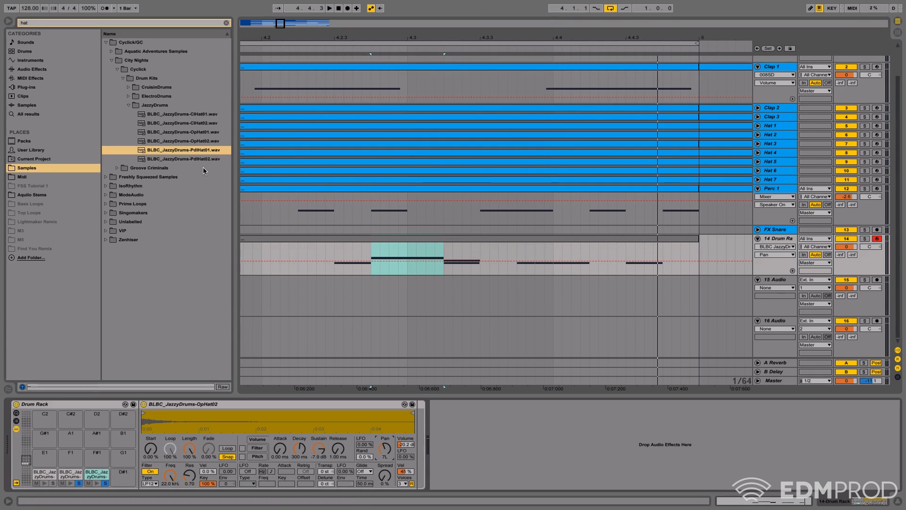
Step: Audition the closed hats in the CruisinDrums folder
{"action": "left_click", "coordinate": [131, 105]}
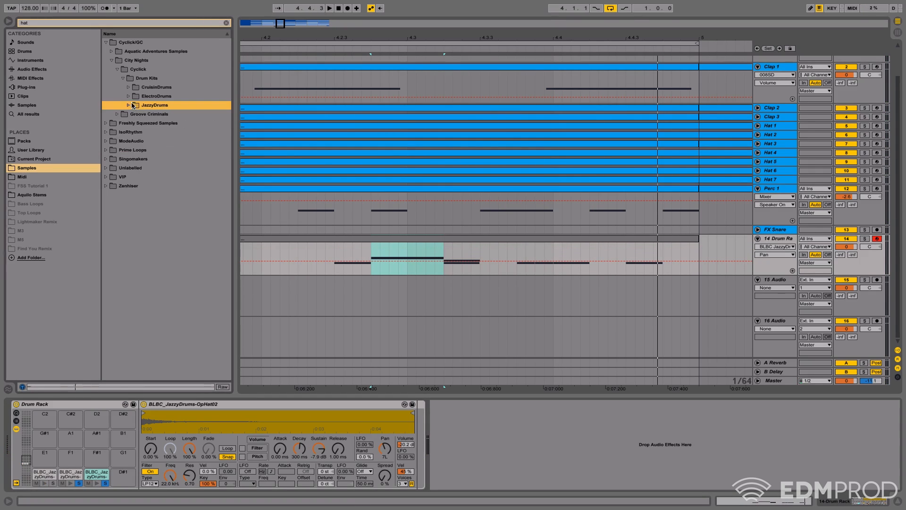
{"action": "left_click", "coordinate": [128, 87]}
{"action": "left_click", "coordinate": [149, 96]}
{"action": "left_click", "coordinate": [151, 106]}
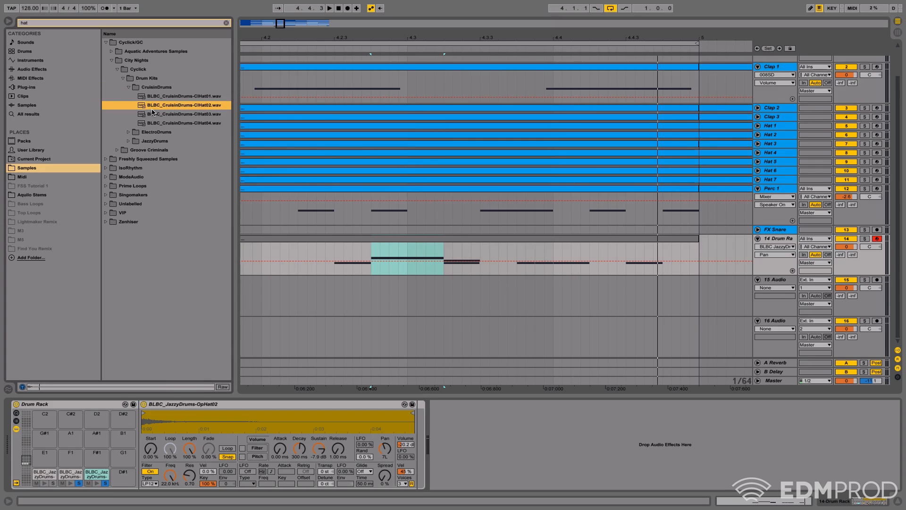
{"action": "left_click", "coordinate": [158, 114]}
{"action": "left_click", "coordinate": [165, 132]}
Step: Audition the hats in the Groove Criminals DownTown_Kit folder
{"action": "left_click", "coordinate": [127, 87]}
{"action": "left_click", "coordinate": [123, 78]}
{"action": "left_click", "coordinate": [121, 71]}
{"action": "left_click", "coordinate": [119, 89]}
{"action": "left_click", "coordinate": [127, 94]}
{"action": "left_click", "coordinate": [156, 106]}
{"action": "left_click", "coordinate": [172, 133]}
{"action": "left_click", "coordinate": [186, 169]}
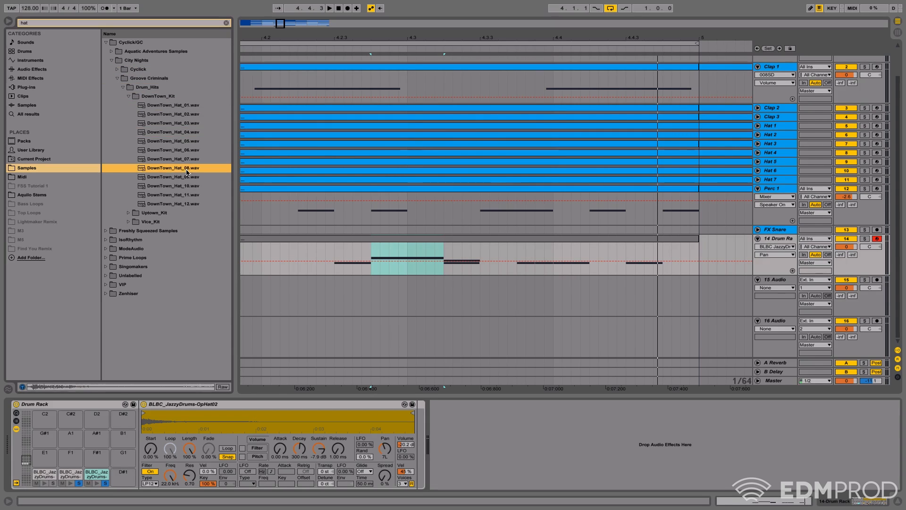
{"action": "left_click", "coordinate": [123, 88]}
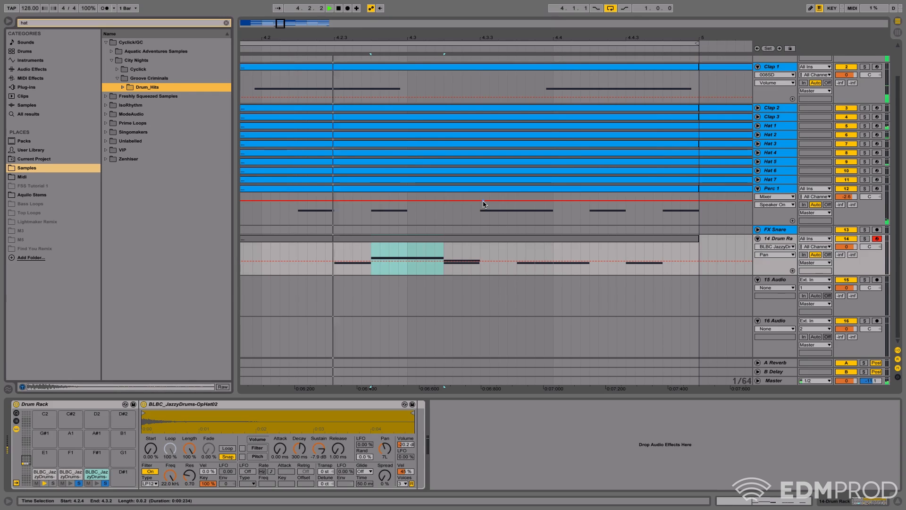
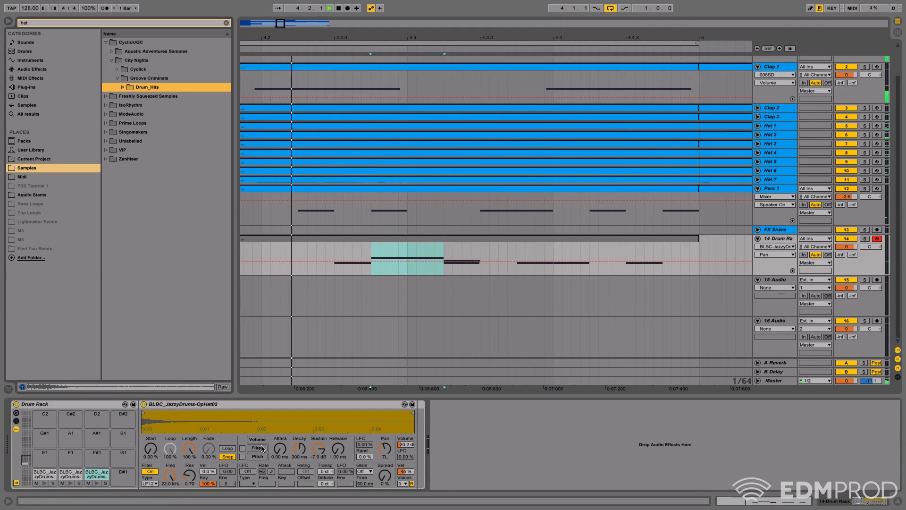
Step: Clear the sample search and browse the DownTown, Uptown and Vice kits in the Groove Criminals Drum_Hits folder
{"action": "left_click", "coordinate": [113, 61]}
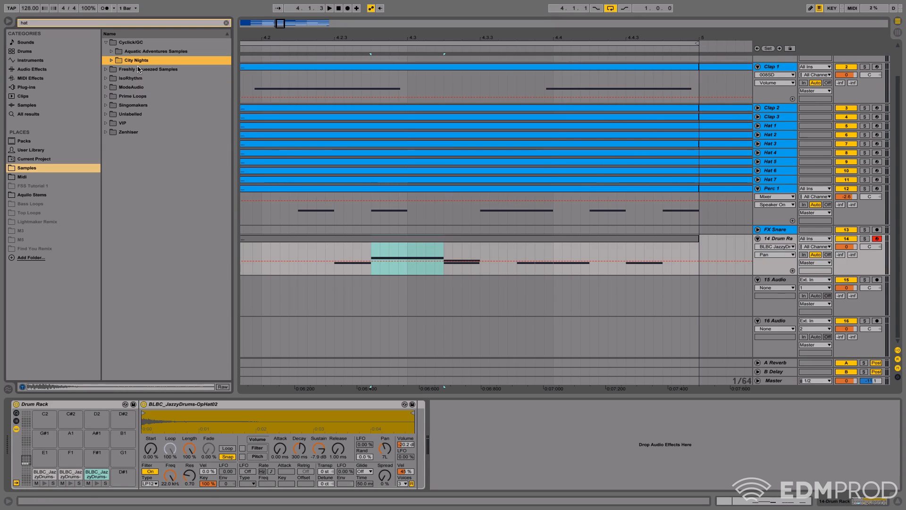
{"action": "left_click", "coordinate": [226, 23]}
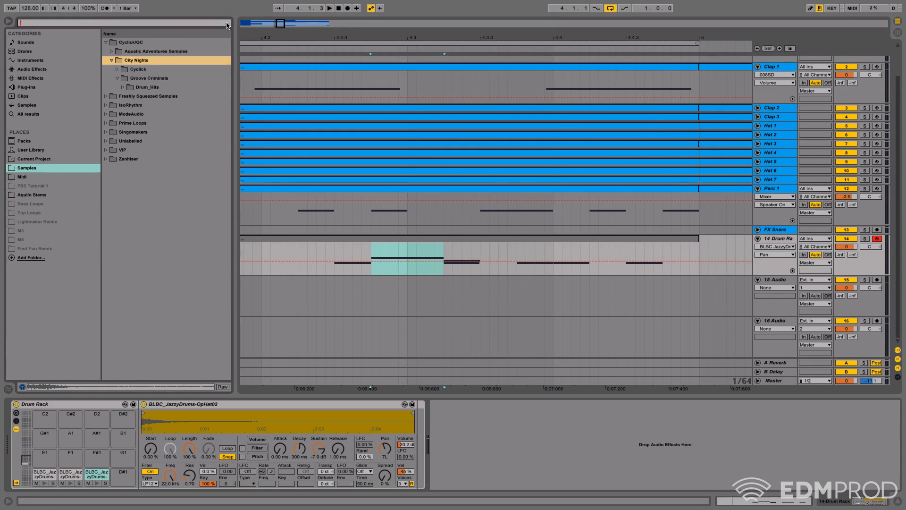
{"action": "left_click", "coordinate": [107, 69]}
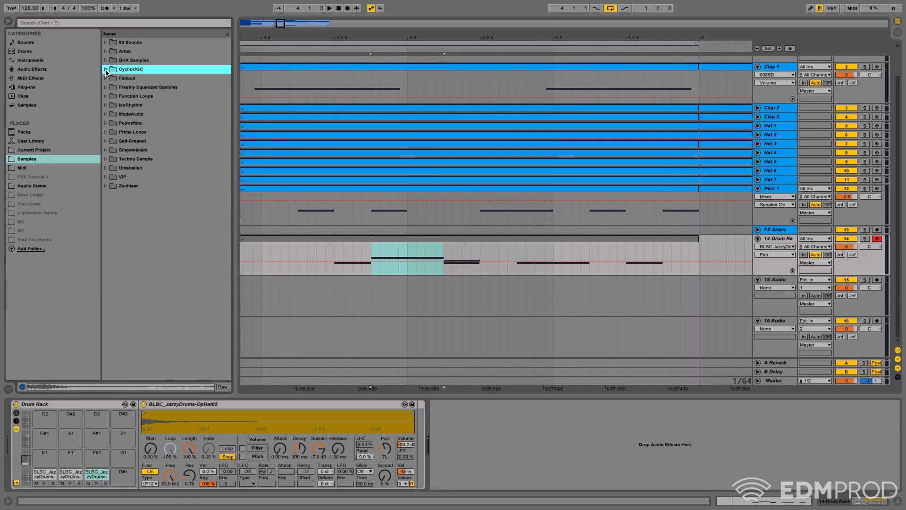
{"action": "left_click", "coordinate": [118, 104]}
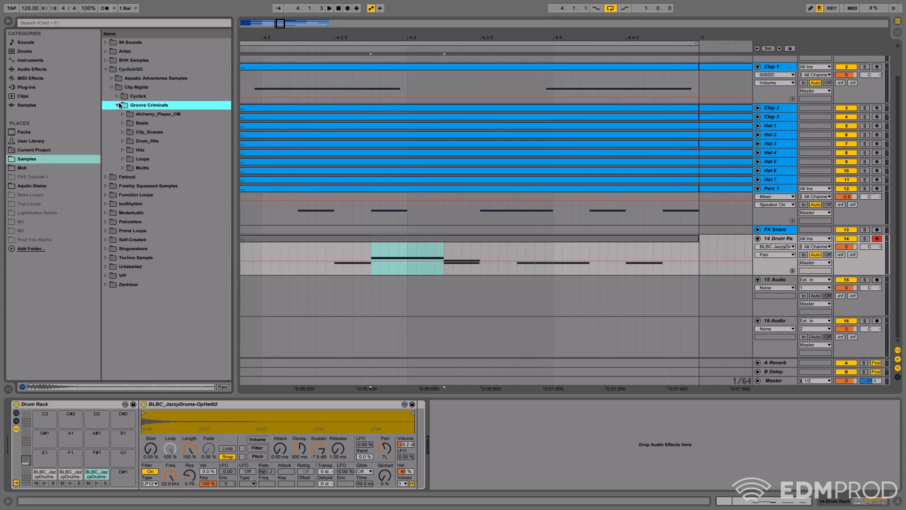
{"action": "left_click", "coordinate": [123, 141]}
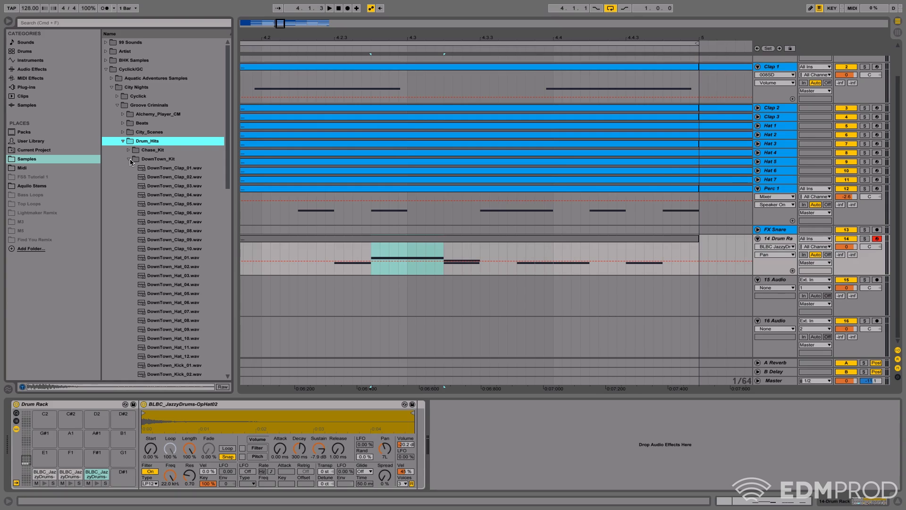
{"action": "left_click", "coordinate": [129, 160]}
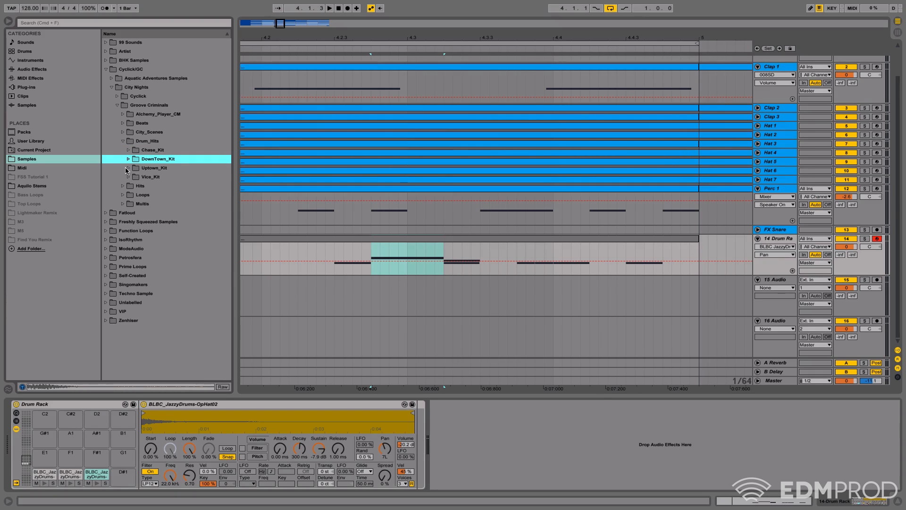
{"action": "left_click", "coordinate": [133, 168]}
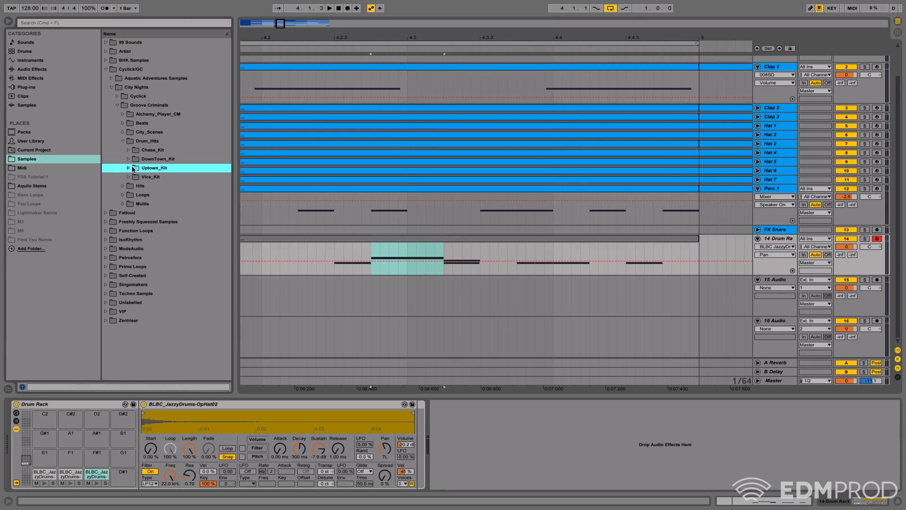
{"action": "left_click", "coordinate": [133, 168]}
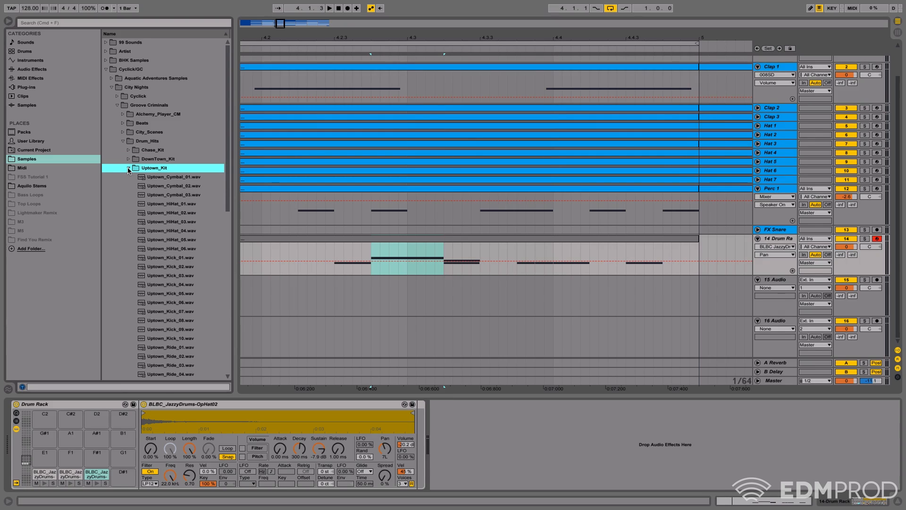
{"action": "left_click", "coordinate": [129, 169]}
{"action": "left_click", "coordinate": [128, 177]}
{"action": "left_click", "coordinate": [129, 178]}
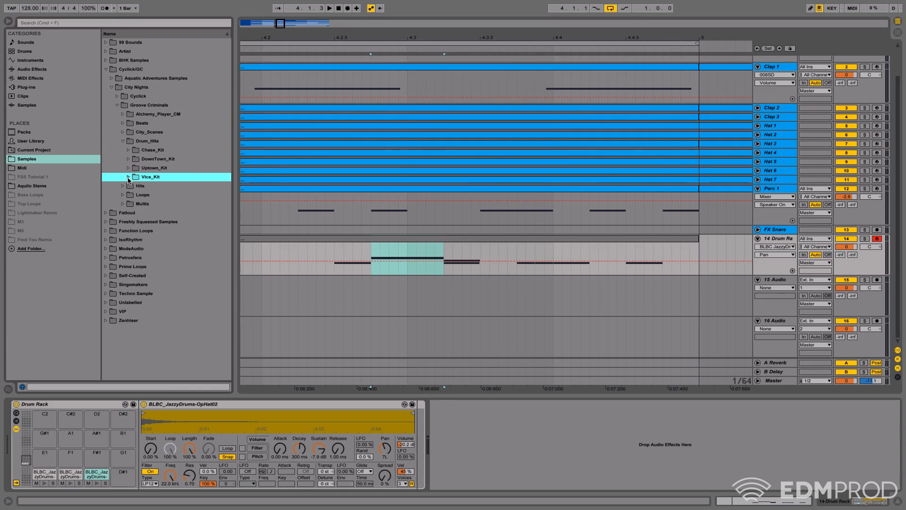
{"action": "left_click", "coordinate": [128, 178]}
{"action": "left_click", "coordinate": [128, 177]}
Step: Look through the Hits and Beats folders of Groove Criminals and collapse the Groove Criminals folder
{"action": "left_click", "coordinate": [125, 195]}
{"action": "left_click", "coordinate": [125, 195]}
{"action": "left_click", "coordinate": [122, 150]}
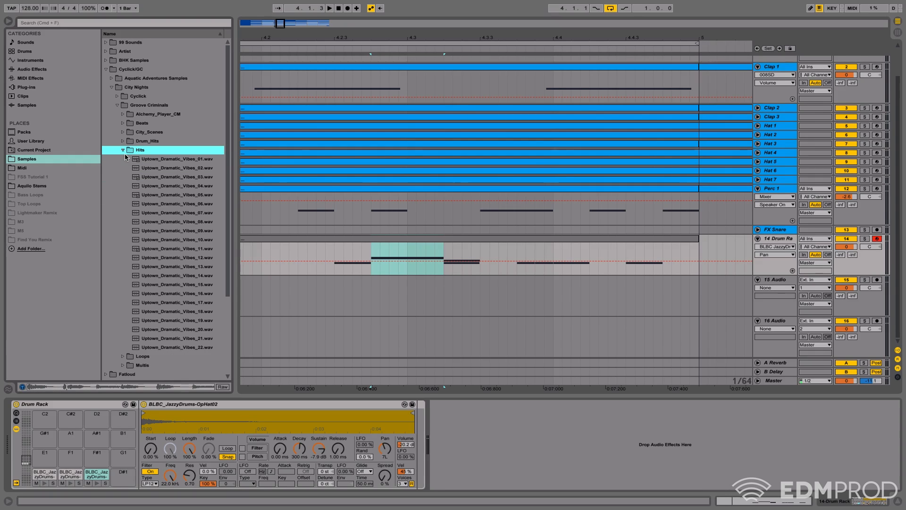
{"action": "left_click", "coordinate": [123, 123]}
{"action": "left_click", "coordinate": [124, 123]}
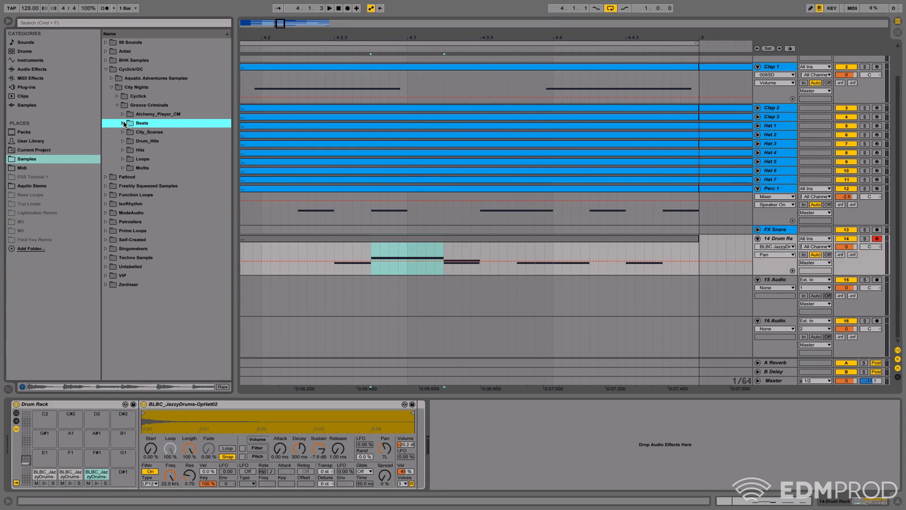
{"action": "left_click", "coordinate": [124, 114]}
{"action": "left_click", "coordinate": [118, 105]}
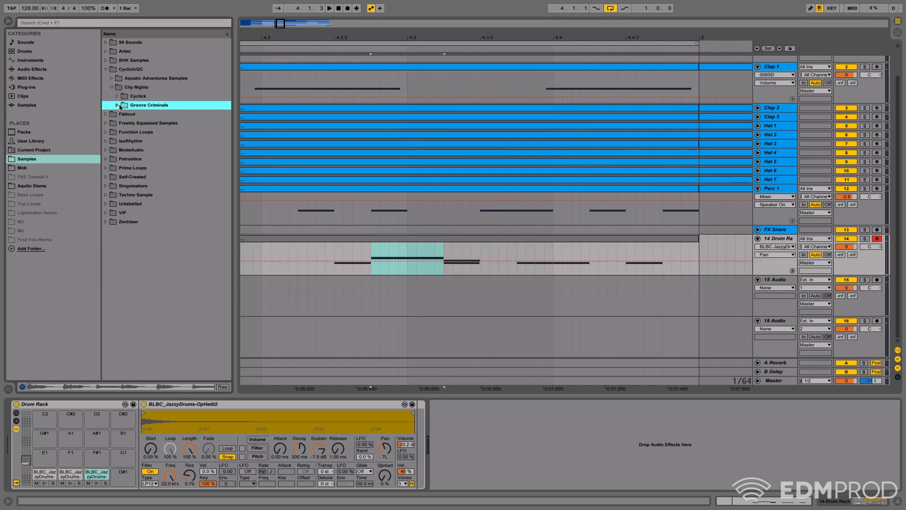
Step: Expand the JazzyDrums folder in Cyclick's Drum Kits and audition the rack tom and Ride02 samples
{"action": "left_click", "coordinate": [118, 96]}
{"action": "left_click", "coordinate": [123, 124]}
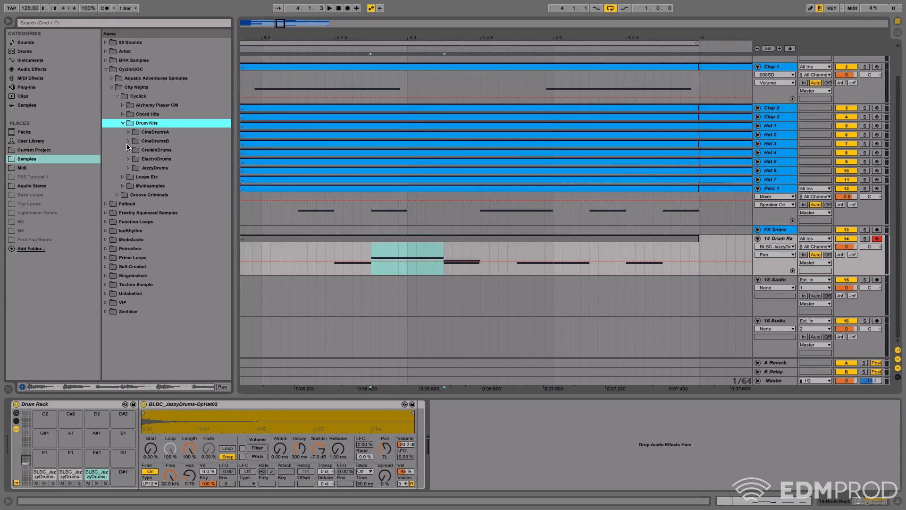
{"action": "left_click", "coordinate": [128, 168]}
{"action": "left_click_drag", "start_coordinate": [236, 220], "coordinate": [255, 220]}
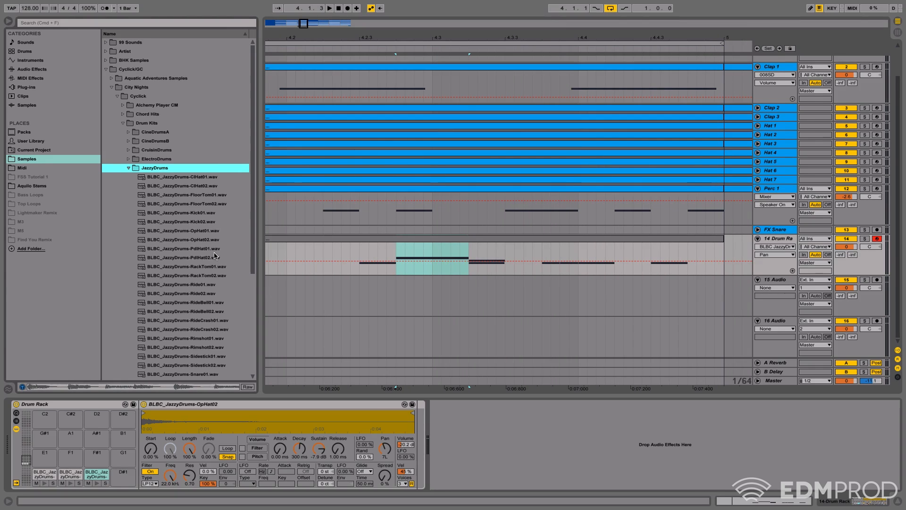
{"action": "left_click", "coordinate": [217, 266]}
{"action": "left_click", "coordinate": [218, 275]}
{"action": "left_click", "coordinate": [220, 293]}
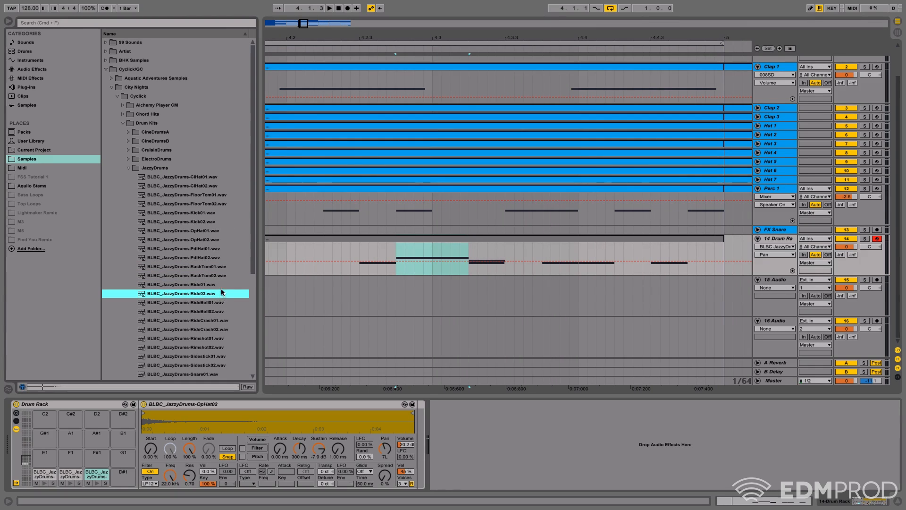
Step: Load JazzyDrums-Ride01 onto the empty D#1 pad of the Drum Rack and set its velocity sensitivity to 67 %
{"action": "left_click", "coordinate": [223, 285]}
{"action": "left_click_drag", "start_coordinate": [120, 492], "coordinate": [123, 478]}
{"action": "mouse_move", "coordinate": [407, 471]}
{"action": "left_mouse_down"}
{"action": "mouse_move", "coordinate": [410, 454]}
{"action": "mouse_move", "coordinate": [411, 462]}
{"action": "left_mouse_up"}
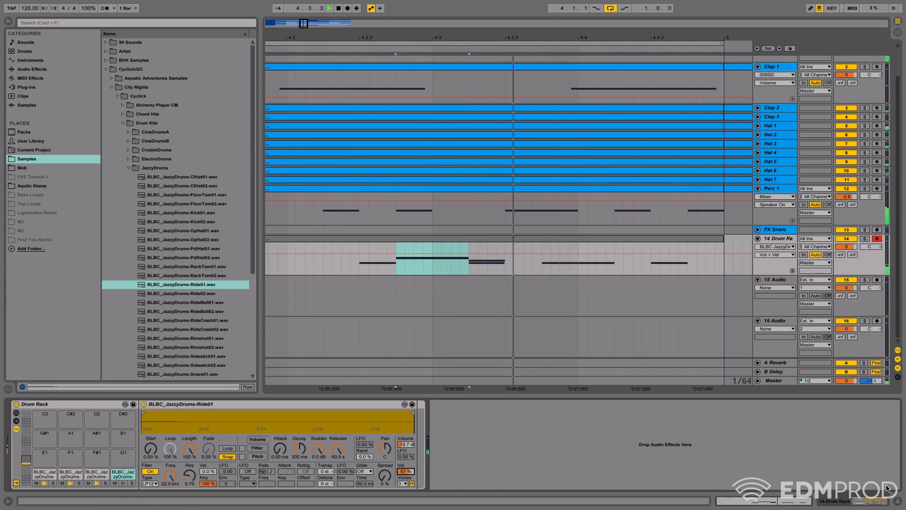
Step: Duplicate the three snare notes between 1.3.4 and 1.4.2 onto the Ride01 lane at the same timing
{"action": "left_click", "coordinate": [803, 500]}
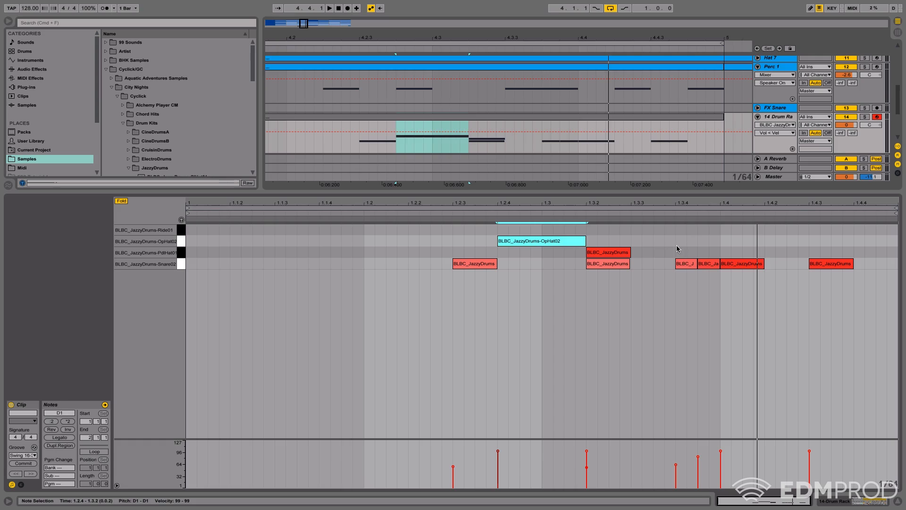
{"action": "left_click_drag", "start_coordinate": [676, 249], "coordinate": [721, 263]}
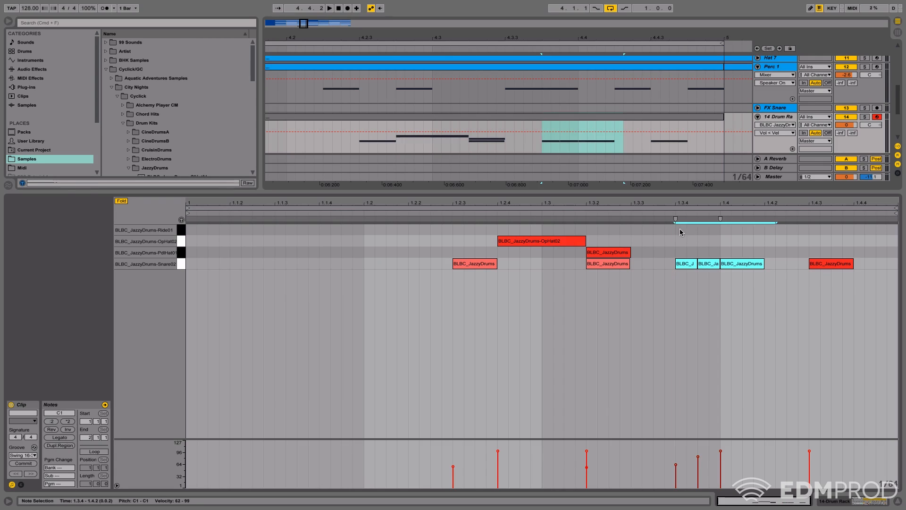
{"action": "left_click", "coordinate": [259, 278]}
{"action": "key", "text": "super+v"}
{"action": "left_click_drag", "start_coordinate": [259, 263], "coordinate": [681, 208]}
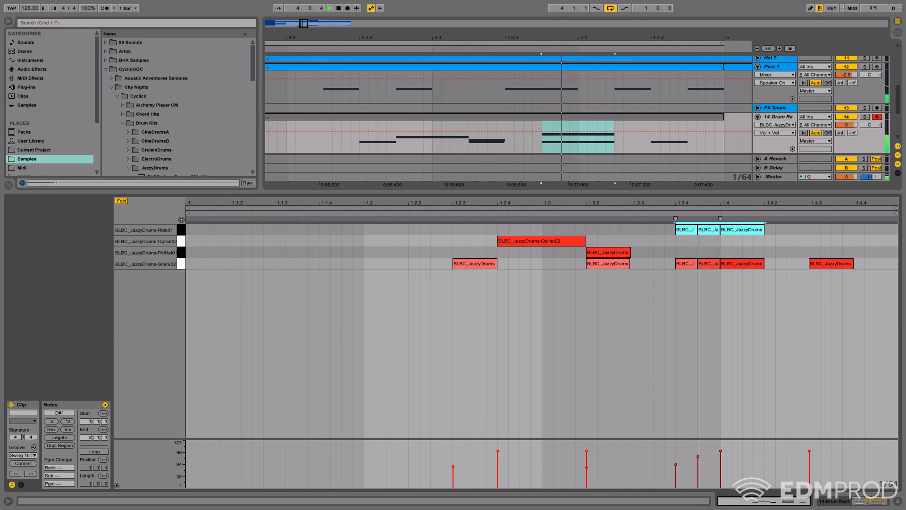
Step: Try Ride01 with its sustain at -inf dB and a different volume
{"action": "left_click", "coordinate": [862, 503]}
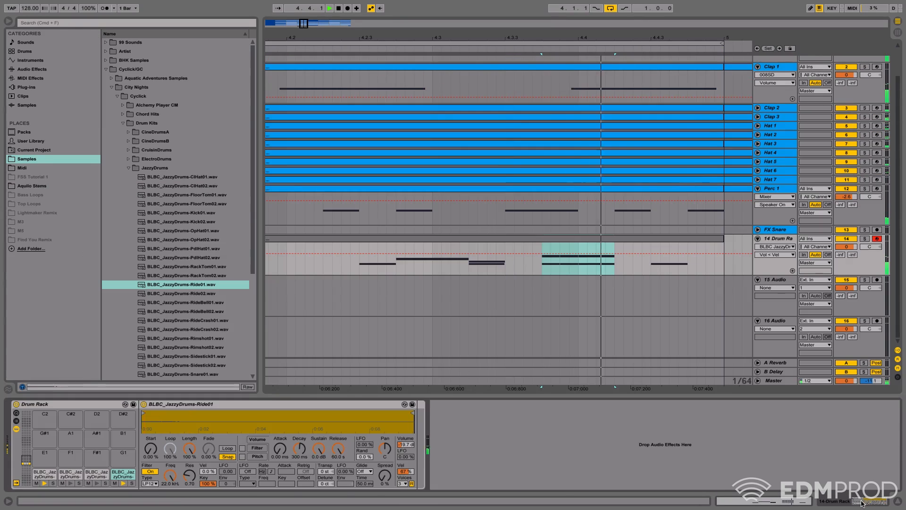
{"action": "left_click_drag", "start_coordinate": [405, 444], "coordinate": [406, 427]}
{"action": "left_click_drag", "start_coordinate": [324, 449], "coordinate": [324, 454]}
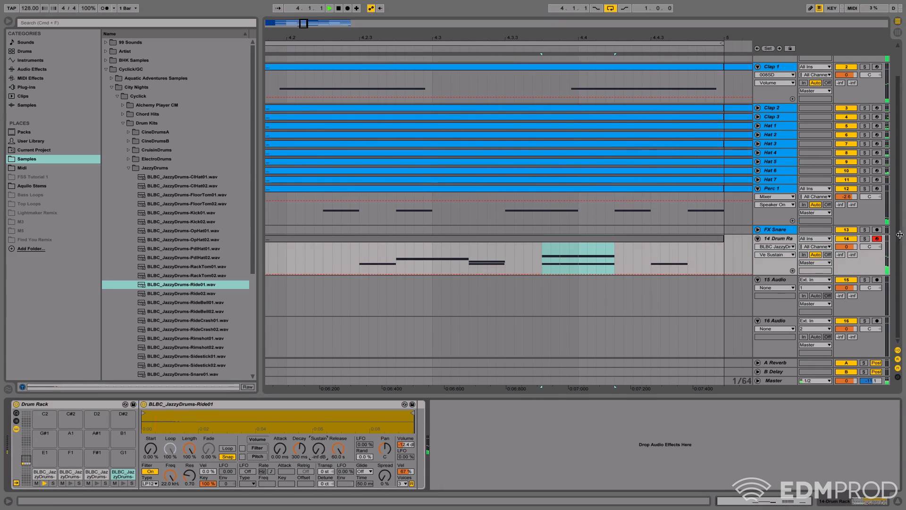
Step: Solo the Drum Rack track, shift the three Ride01 notes earlier to start at 1.3.3, and delete the last one
{"action": "left_click", "coordinate": [866, 239]}
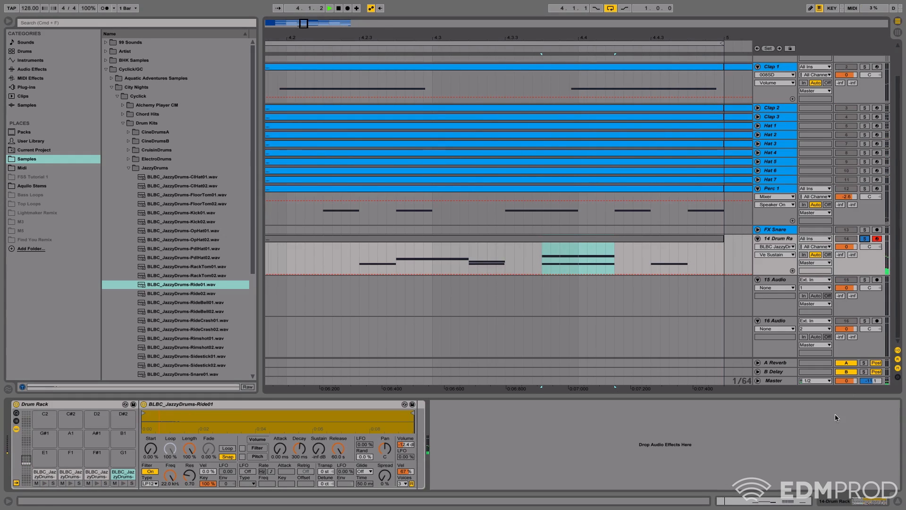
{"action": "left_click", "coordinate": [795, 503]}
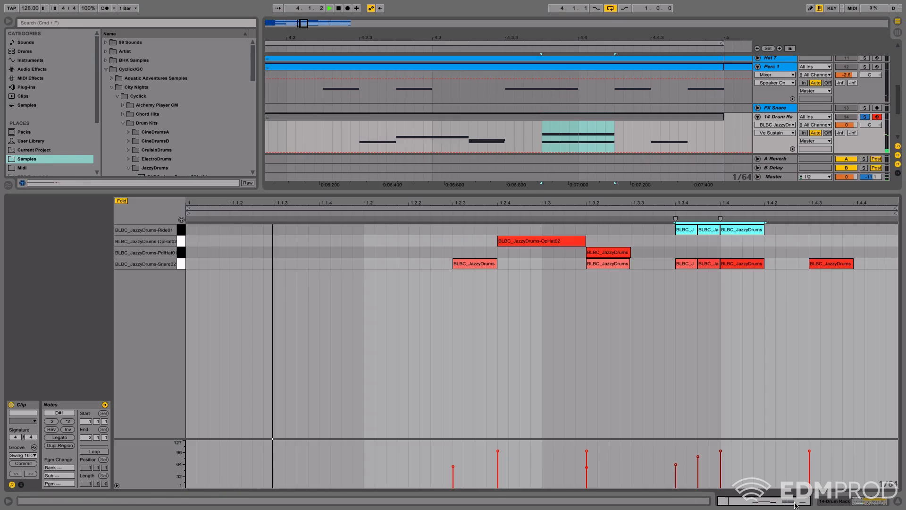
{"action": "left_click_drag", "start_coordinate": [692, 231], "coordinate": [669, 230]}
{"action": "key", "text": "Left"}
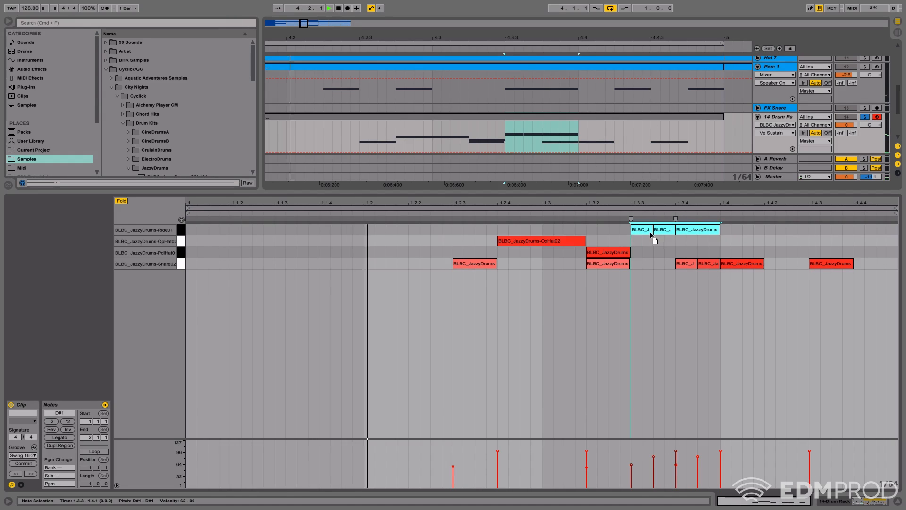
{"action": "double_click", "coordinate": [683, 232]}
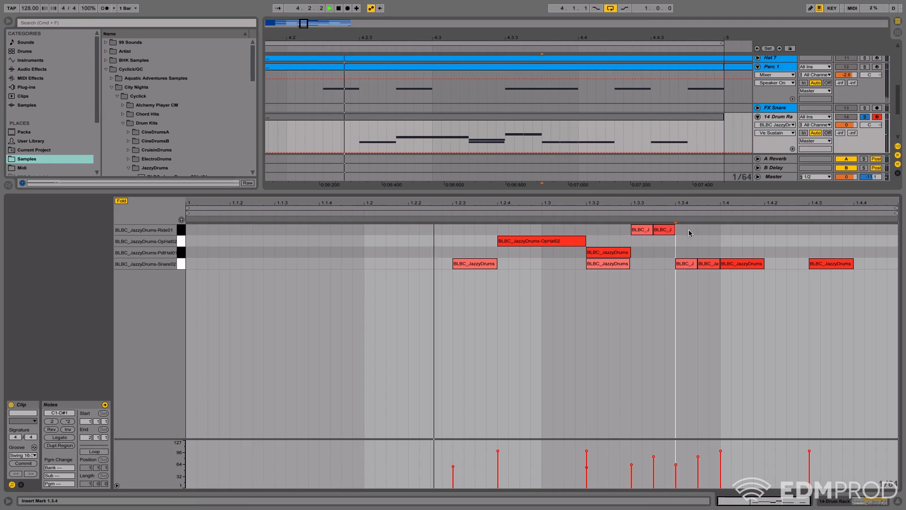
Step: Set Ride01's sustain to -15 dB and its volume to -10.7 dB with the Drum Rack track unsoloed
{"action": "left_click", "coordinate": [850, 502]}
{"action": "left_click_drag", "start_coordinate": [318, 449], "coordinate": [319, 406]}
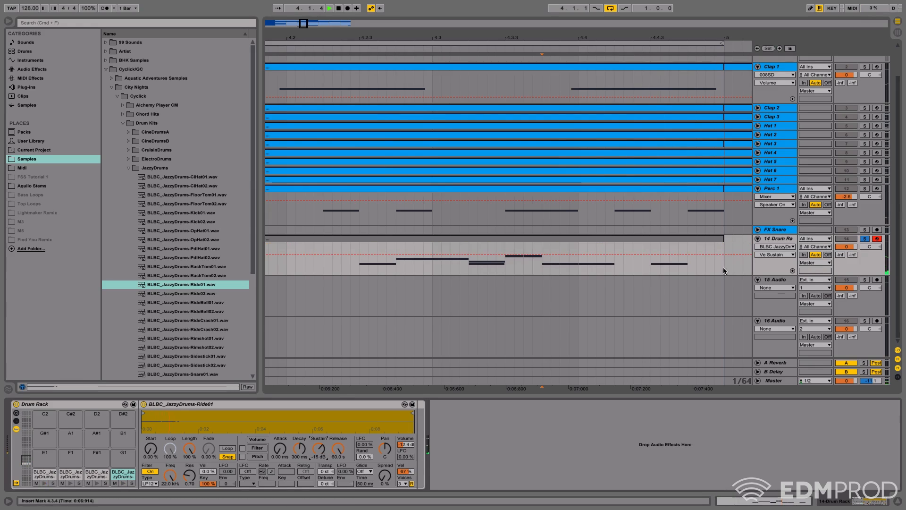
{"action": "left_click", "coordinate": [864, 239]}
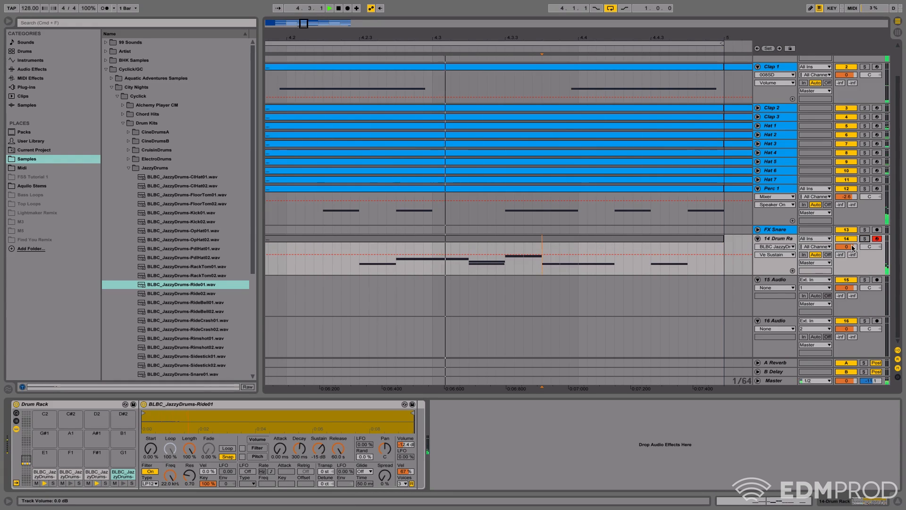
{"action": "left_click_drag", "start_coordinate": [406, 446], "coordinate": [406, 445]}
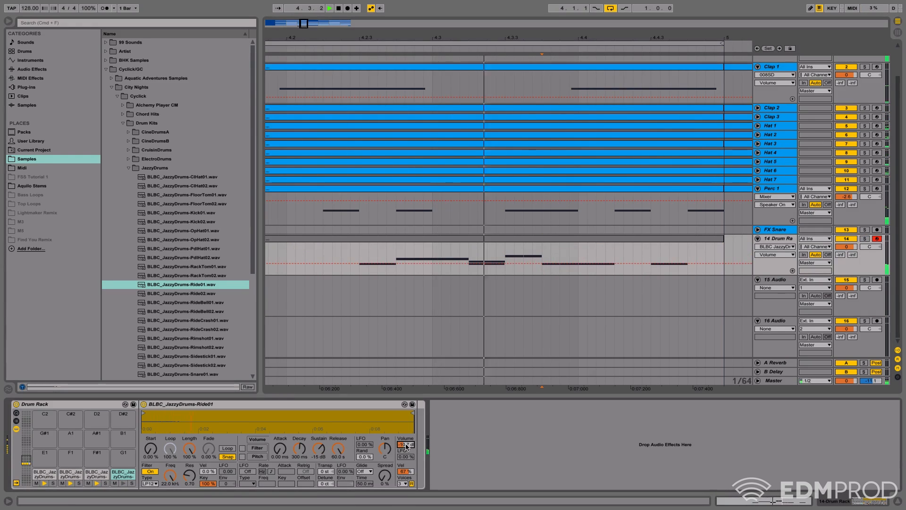
{"action": "left_click_drag", "start_coordinate": [325, 471], "coordinate": [326, 474]}
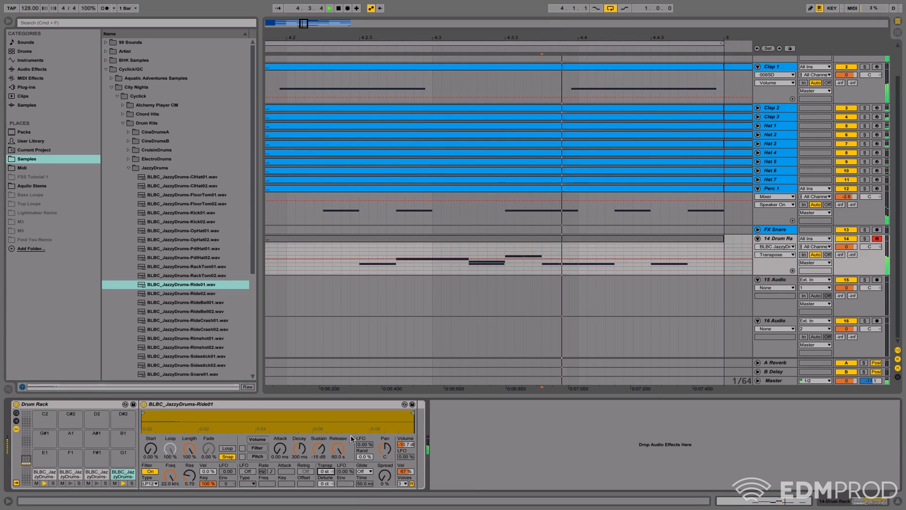
Step: Load JazzyDrums-RideBell01 onto the E1 pad and add its note from 1.3.4 to 1.4.1
{"action": "key", "text": "space"}
{"action": "left_click", "coordinate": [211, 303]}
{"action": "left_click_drag", "start_coordinate": [211, 311], "coordinate": [45, 461]}
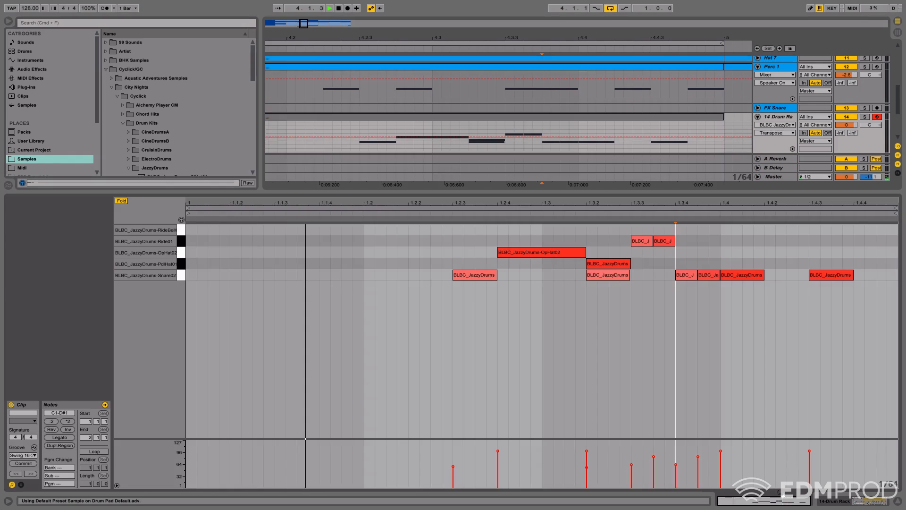
{"action": "double_click", "coordinate": [593, 230]}
{"action": "left_click_drag", "start_coordinate": [596, 231], "coordinate": [613, 231]}
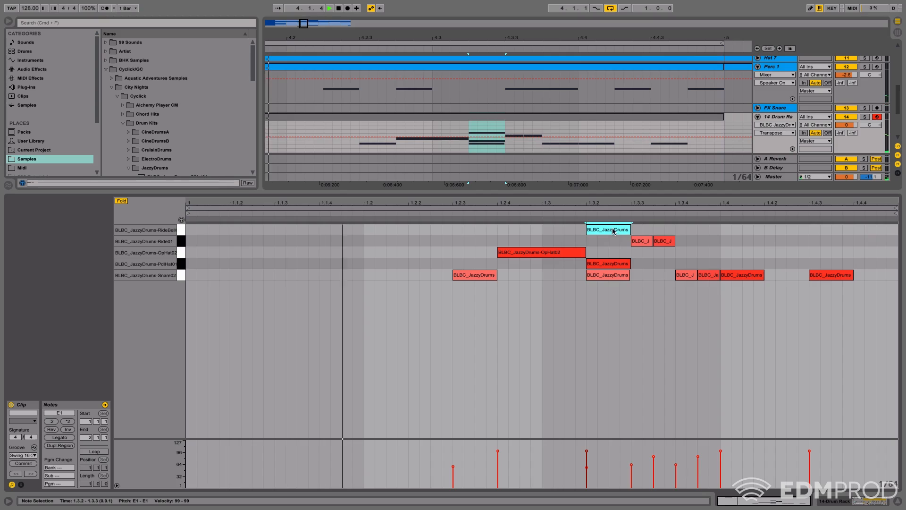
{"action": "left_click_drag", "start_coordinate": [619, 232], "coordinate": [703, 233]}
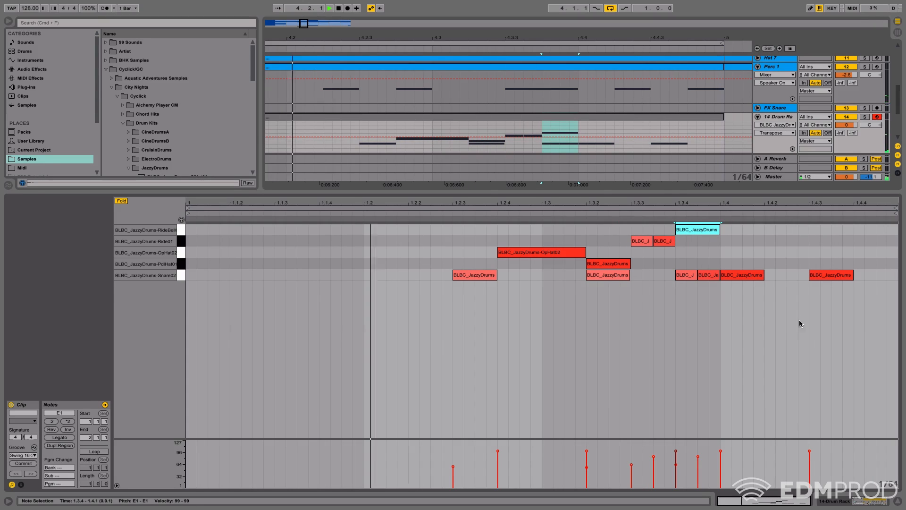
Step: Pan RideBell01 to 8L and set its volume to -15.8 dB
{"action": "left_click", "coordinate": [842, 501]}
{"action": "left_click_drag", "start_coordinate": [385, 449], "coordinate": [385, 452]}
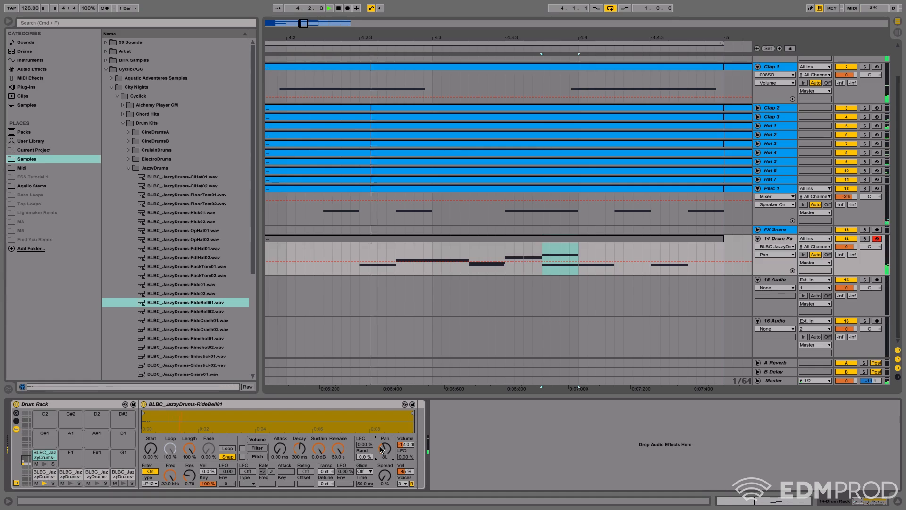
{"action": "left_click_drag", "start_coordinate": [407, 448], "coordinate": [408, 447]}
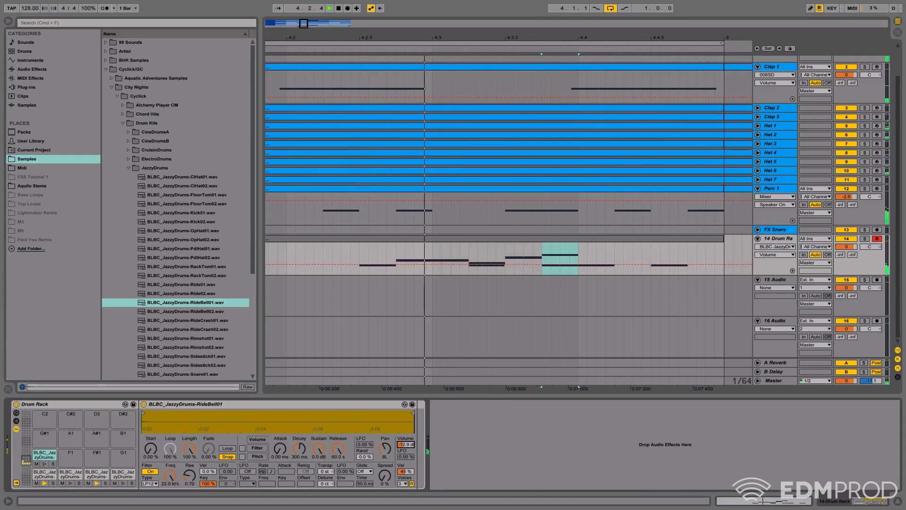
Step: Audition the rimshot and sidestick samples in the JazzyDrums folder
{"action": "scroll", "coordinate": [225, 323], "scroll_direction": "down", "scroll_amount": 1}
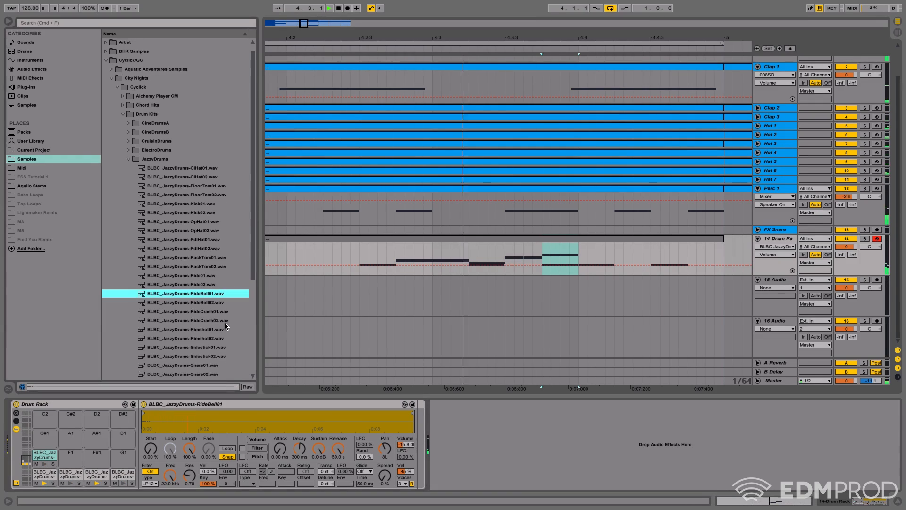
{"action": "scroll", "coordinate": [224, 322], "scroll_direction": "down", "scroll_amount": 4}
{"action": "left_click", "coordinate": [215, 295]}
{"action": "key", "text": "space"}
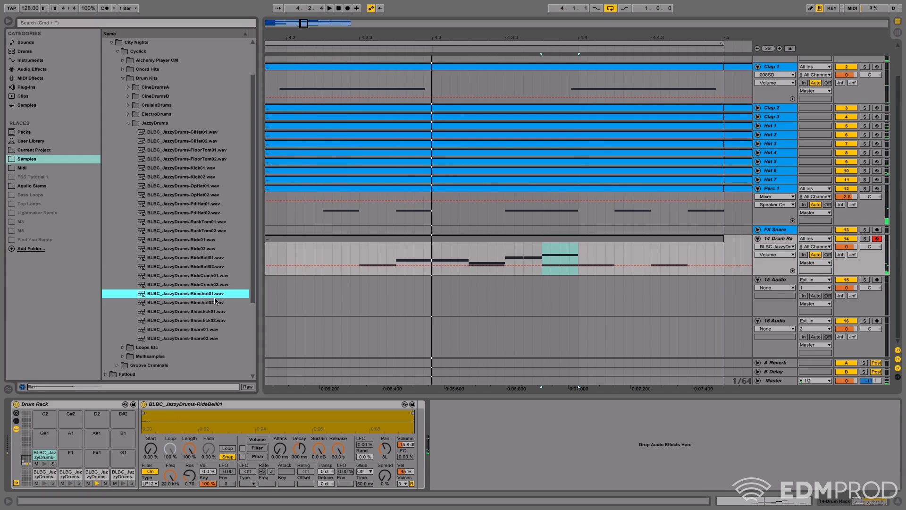
{"action": "left_click", "coordinate": [213, 305]}
{"action": "left_click", "coordinate": [214, 311]}
{"action": "left_click", "coordinate": [213, 321]}
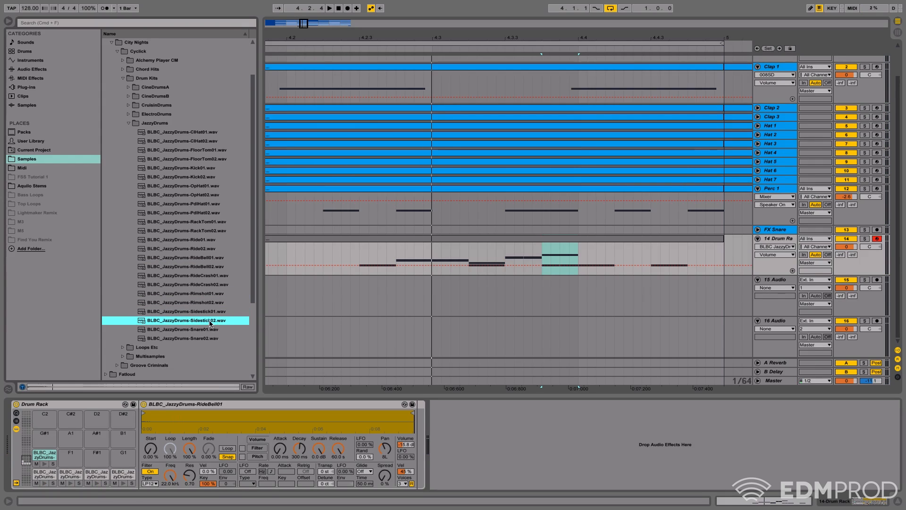
Step: Load JazzyDrums-Sidestick02 onto the F1 pad, with velocity sensitivity at 67 % and volume at -20.8 dB
{"action": "left_click_drag", "start_coordinate": [80, 456], "coordinate": [76, 455]}
{"action": "key", "text": "space"}
{"action": "left_click_drag", "start_coordinate": [396, 472], "coordinate": [397, 463]}
{"action": "left_click", "coordinate": [406, 445]}
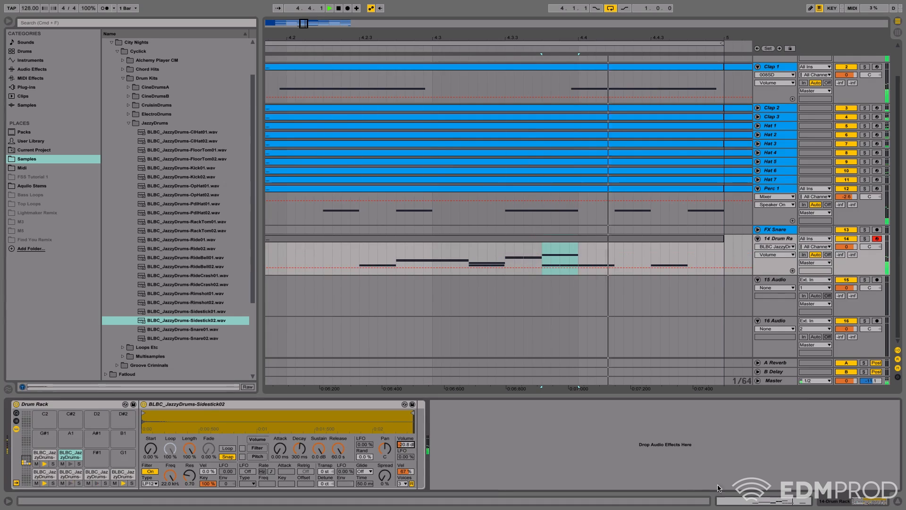
Step: Add a Sidestick02 note from 1.2.2 to 1.2.3 in the fill clip
{"action": "left_click", "coordinate": [751, 500]}
{"action": "key", "text": "space"}
{"action": "key", "text": "space"}
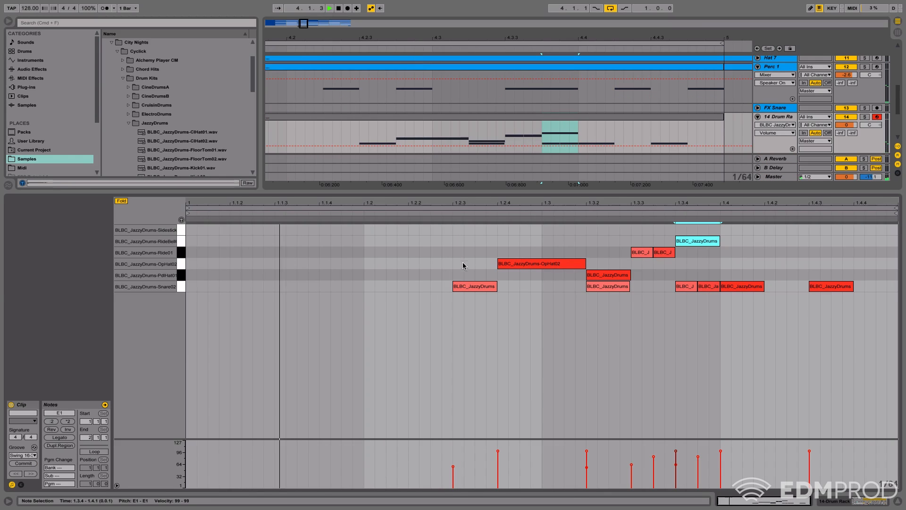
{"action": "double_click", "coordinate": [410, 229]}
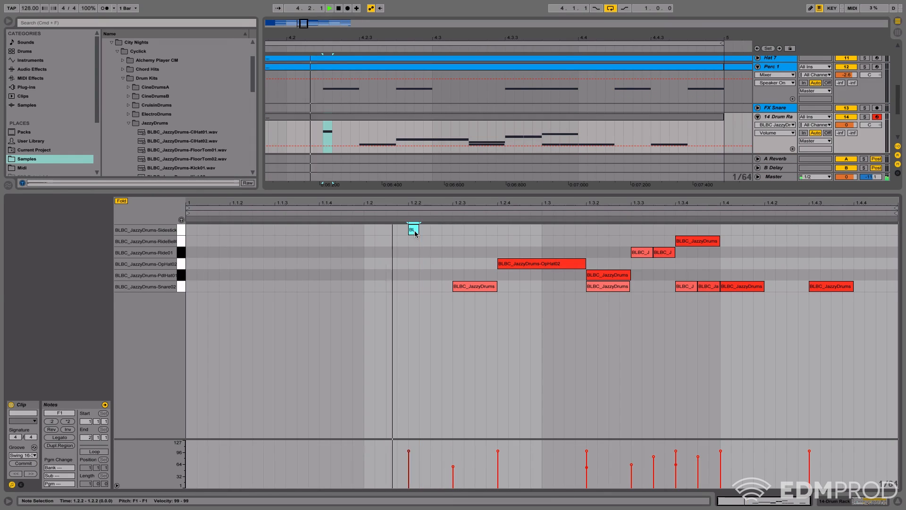
{"action": "left_click_drag", "start_coordinate": [419, 230], "coordinate": [451, 233]}
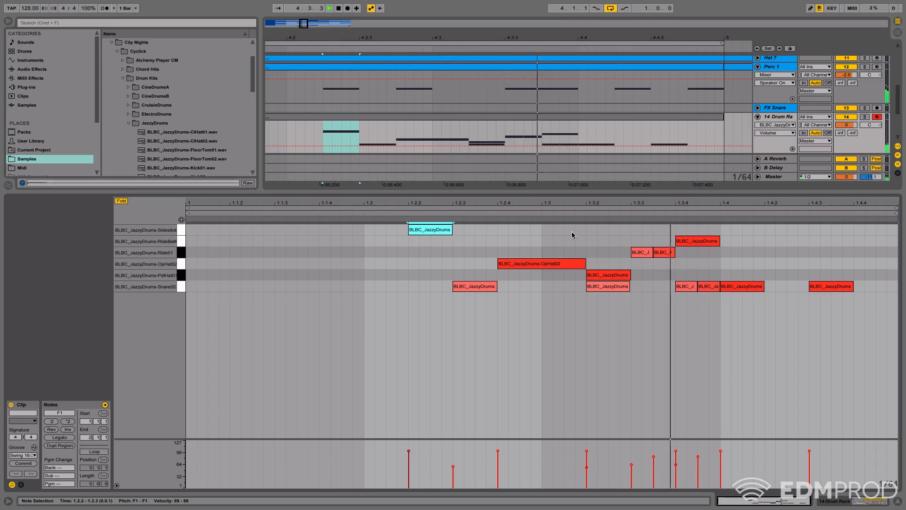
{"action": "double_click", "coordinate": [770, 230]}
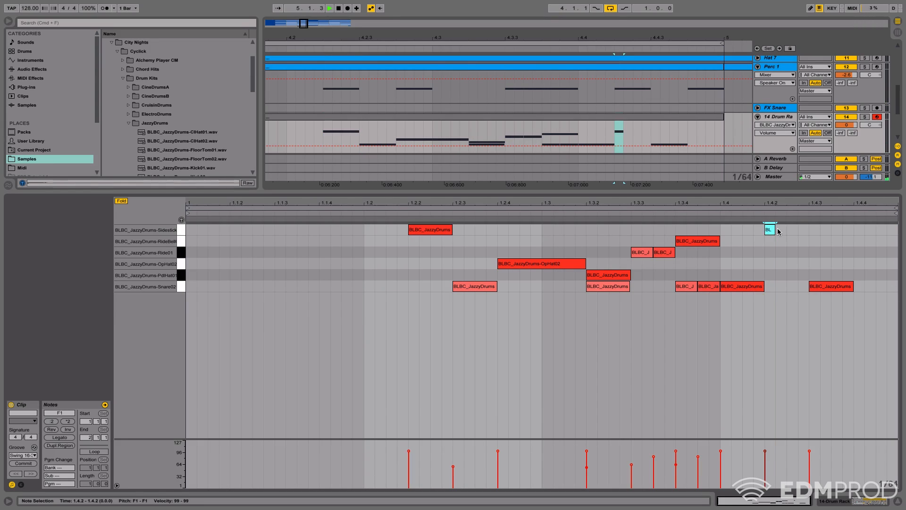
{"action": "left_click_drag", "start_coordinate": [786, 230], "coordinate": [799, 231]}
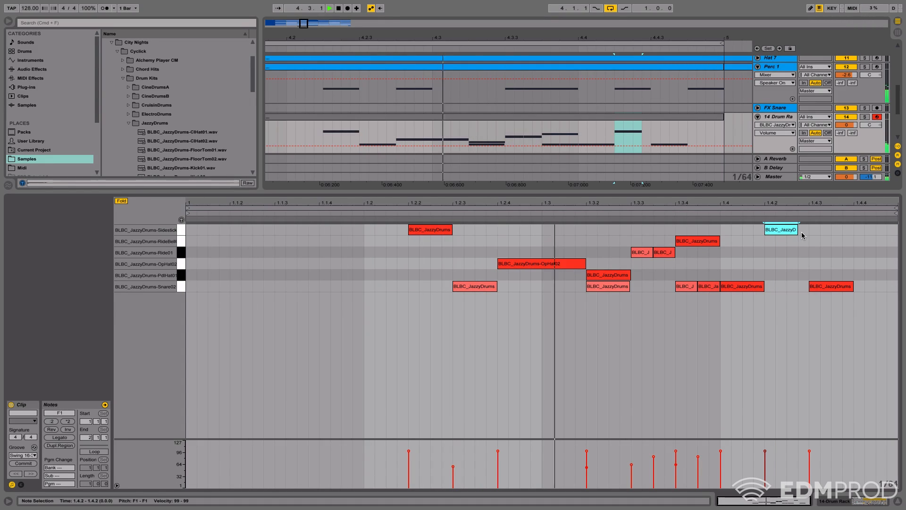
{"action": "double_click", "coordinate": [768, 231]}
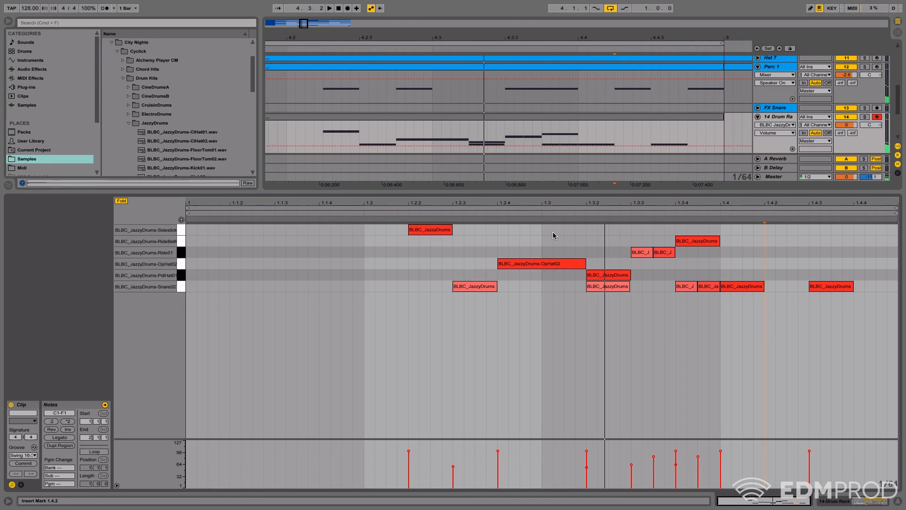
{"action": "double_click", "coordinate": [640, 230]}
{"action": "left_click_drag", "start_coordinate": [641, 231], "coordinate": [674, 231]}
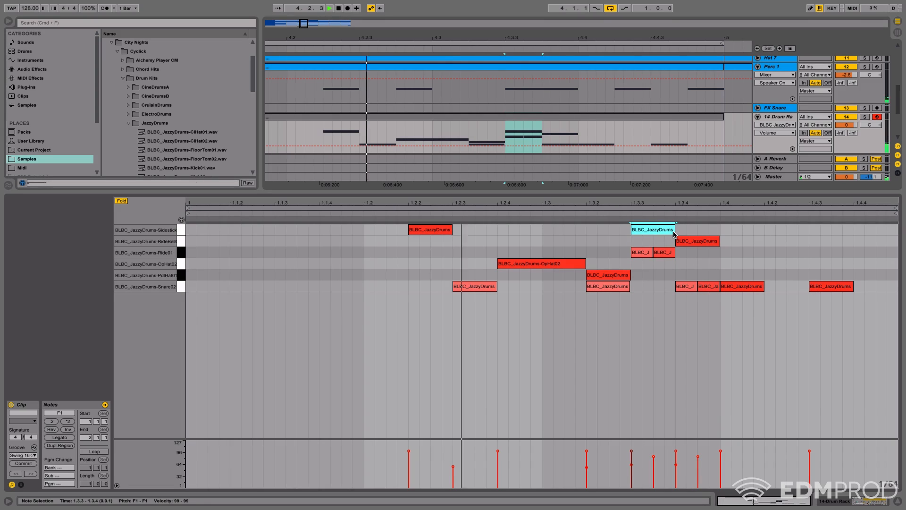
{"action": "double_click", "coordinate": [658, 231]}
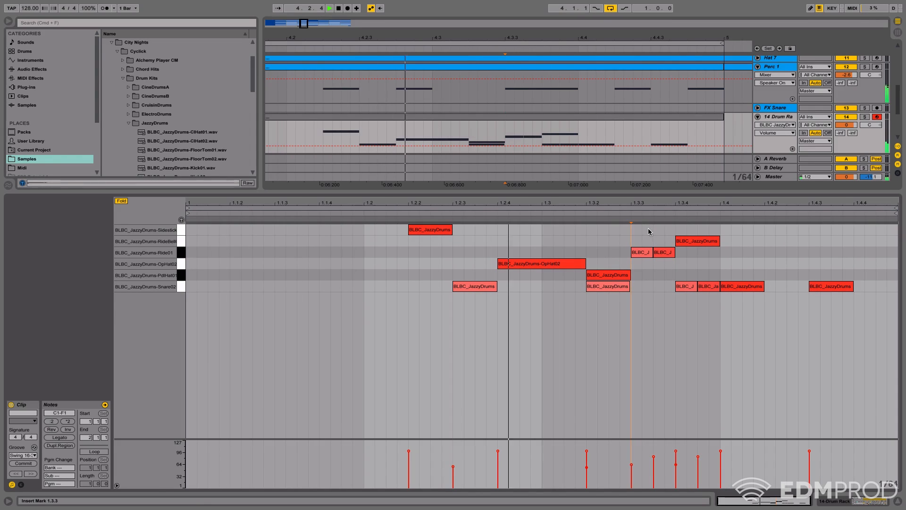
Step: Add a Sidestick02 note from 1.1.3 to 1.1.4 at velocity 38 and set the Snare02 note at 1.2.3 to velocity 67
{"action": "double_click", "coordinate": [327, 230]}
{"action": "left_click_drag", "start_coordinate": [332, 230], "coordinate": [366, 231]}
{"action": "left_click_drag", "start_coordinate": [321, 451], "coordinate": [320, 473]}
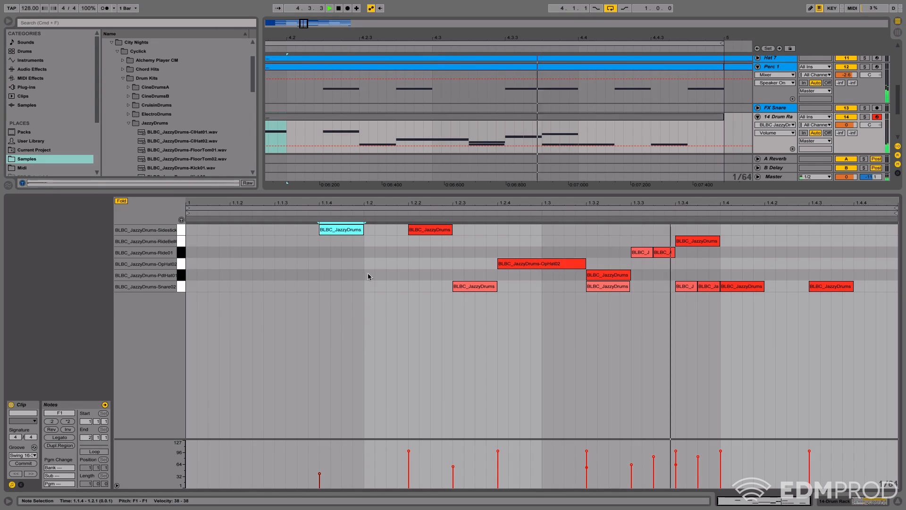
{"action": "left_click_drag", "start_coordinate": [348, 230], "coordinate": [306, 231]}
{"action": "key", "text": "space"}
{"action": "key", "text": "space"}
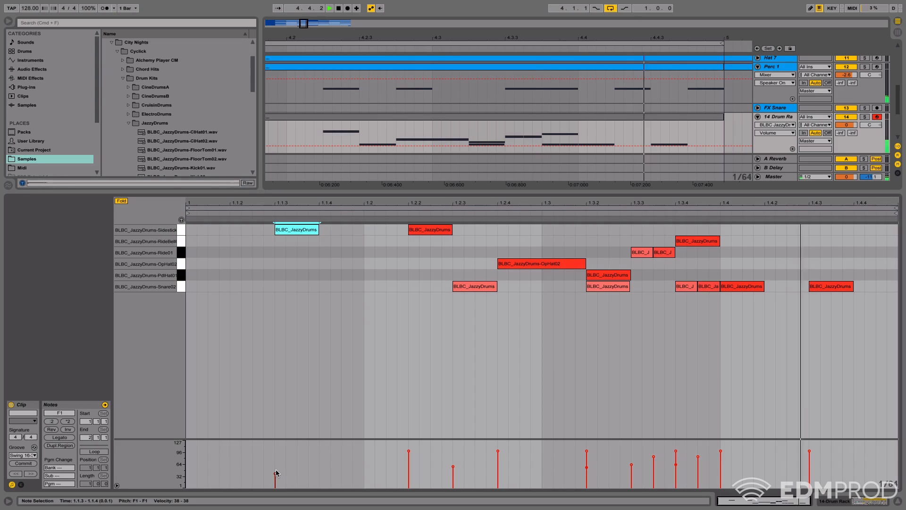
{"action": "mouse_move", "coordinate": [276, 473]}
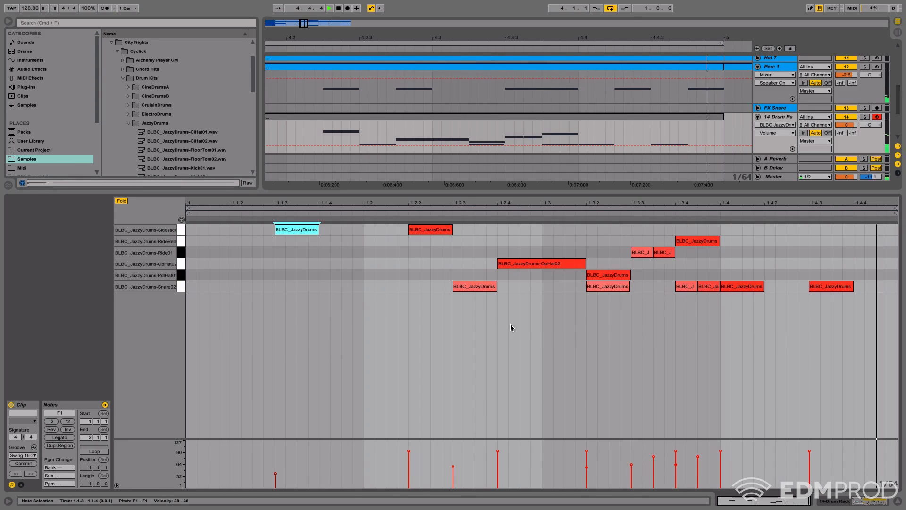
{"action": "left_click_drag", "start_coordinate": [457, 467], "coordinate": [457, 463]}
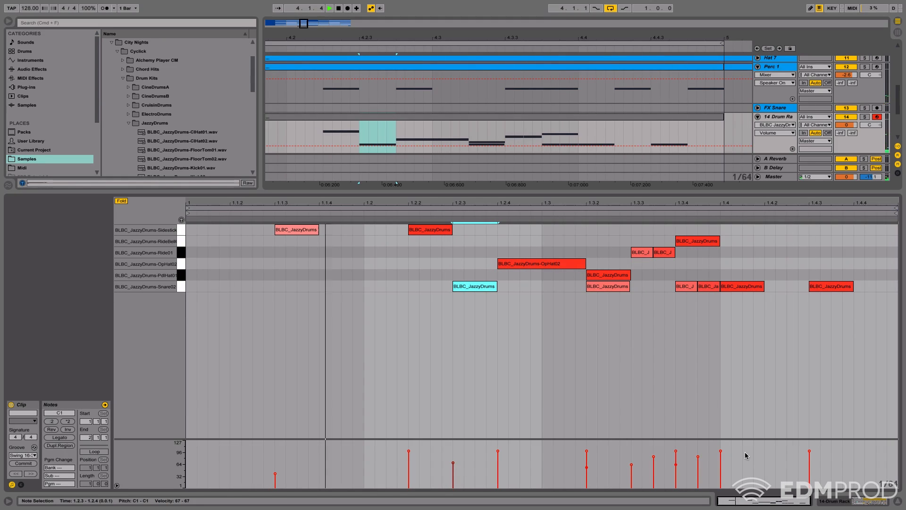
{"action": "mouse_move", "coordinate": [486, 287]}
{"action": "left_mouse_down"}
{"action": "mouse_move", "coordinate": [463, 288]}
{"action": "mouse_move", "coordinate": [534, 290]}
{"action": "mouse_move", "coordinate": [486, 287]}
{"action": "left_mouse_up"}
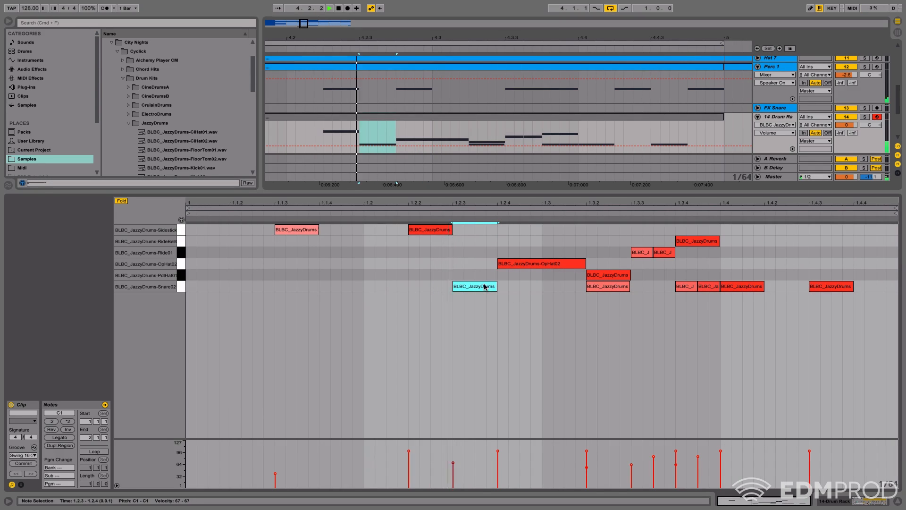
Step: Return to the drum rack's devices and collapse the JazzyDrums and Cyclick folders in the sample browser
{"action": "left_click", "coordinate": [835, 501]}
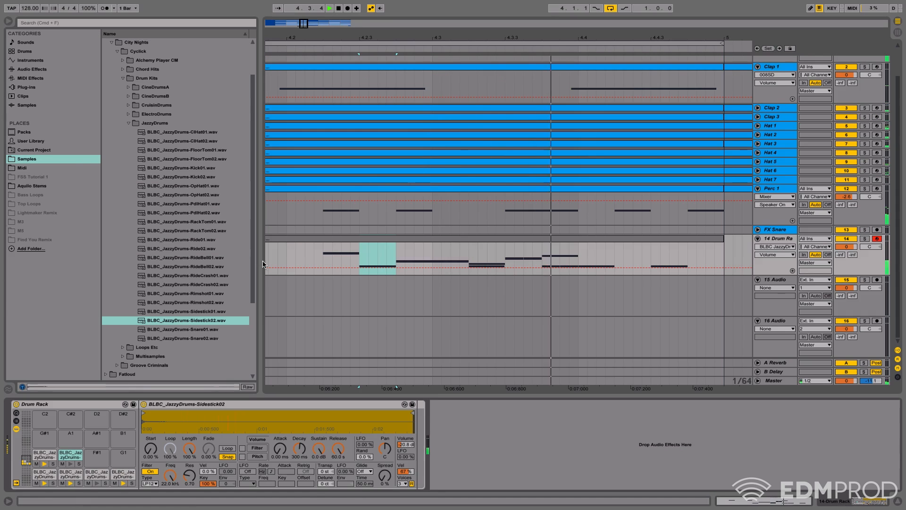
{"action": "left_click", "coordinate": [129, 123]}
{"action": "left_click", "coordinate": [113, 88]}
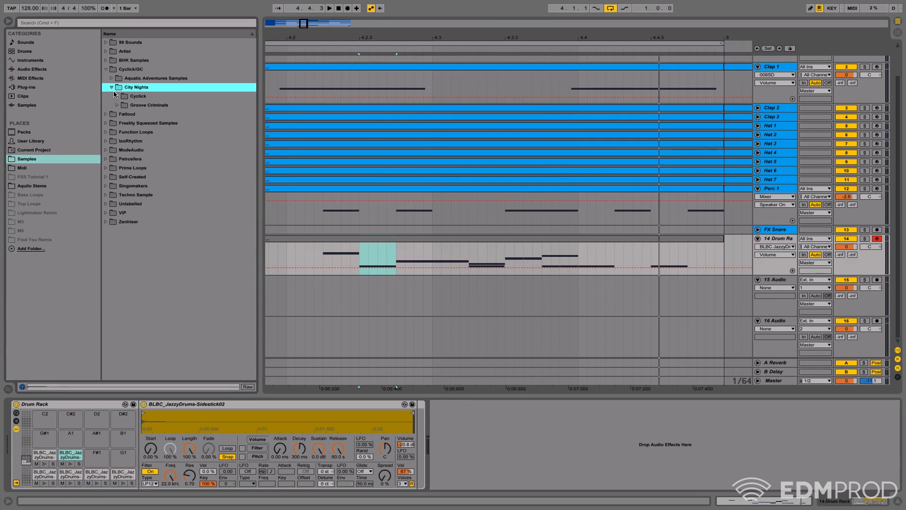
Step: Audition the bar 4 fill with the drum rack track soloed and again with all tracks playing
{"action": "left_click_drag", "start_coordinate": [380, 42], "coordinate": [435, 5]}
{"action": "left_click", "coordinate": [453, 242]}
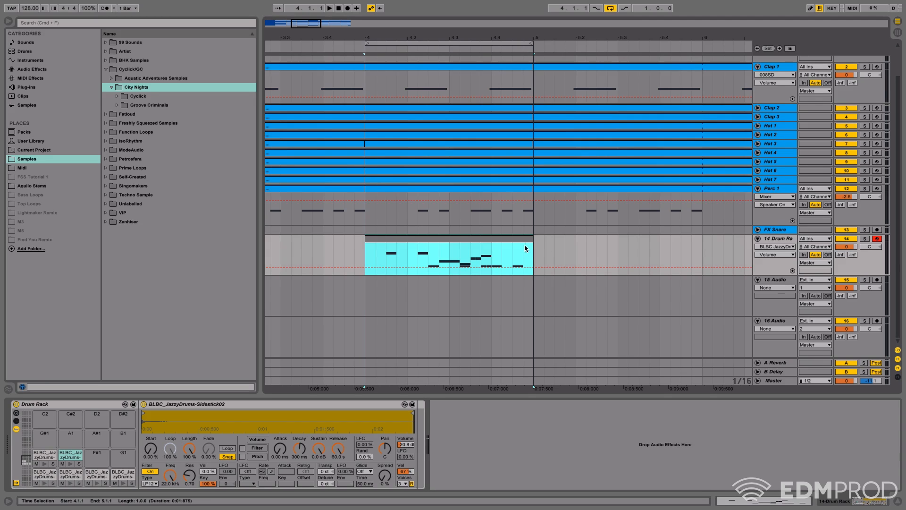
{"action": "scroll", "coordinate": [405, 162], "scroll_direction": "up", "scroll_amount": 3}
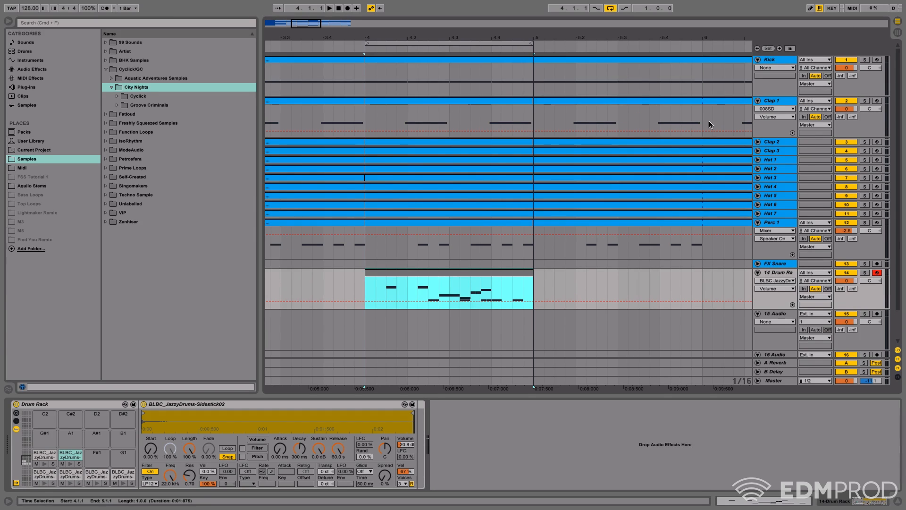
{"action": "left_click_drag", "start_coordinate": [517, 224], "coordinate": [534, 247]}
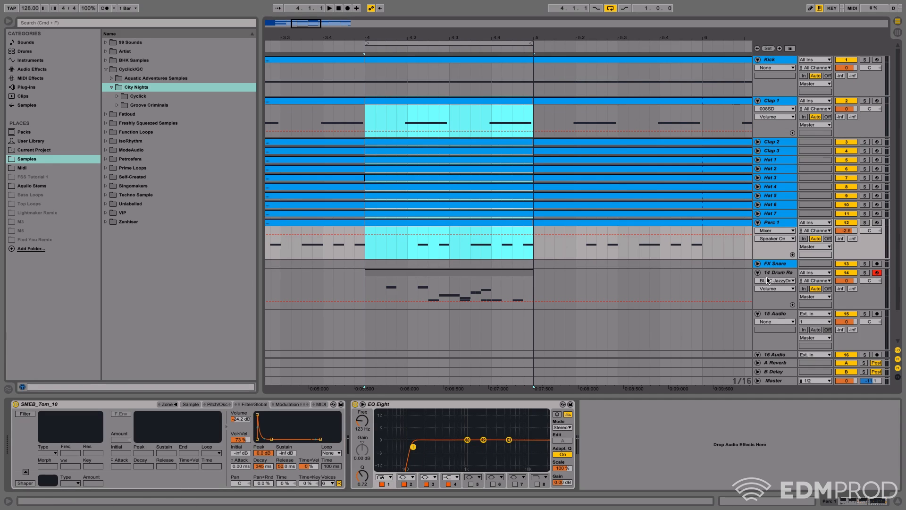
{"action": "left_click", "coordinate": [471, 276]}
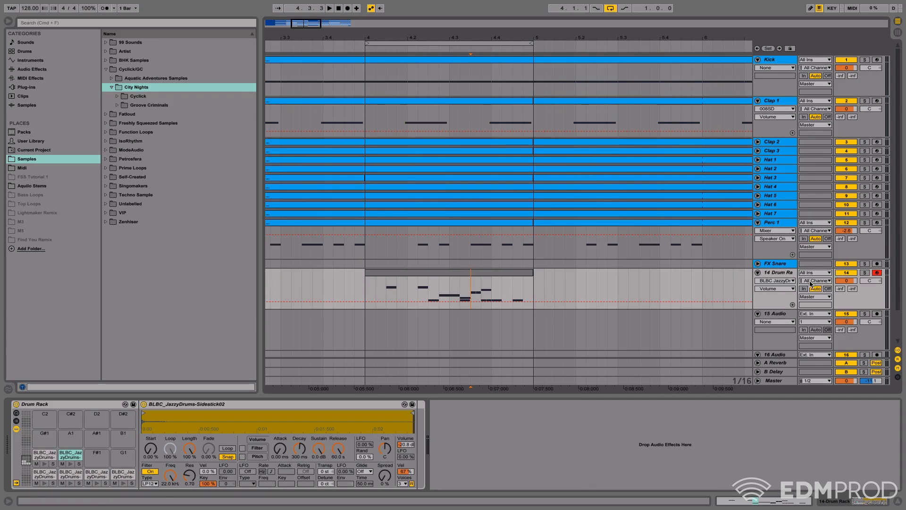
{"action": "left_click", "coordinate": [865, 273]}
{"action": "key", "text": "space"}
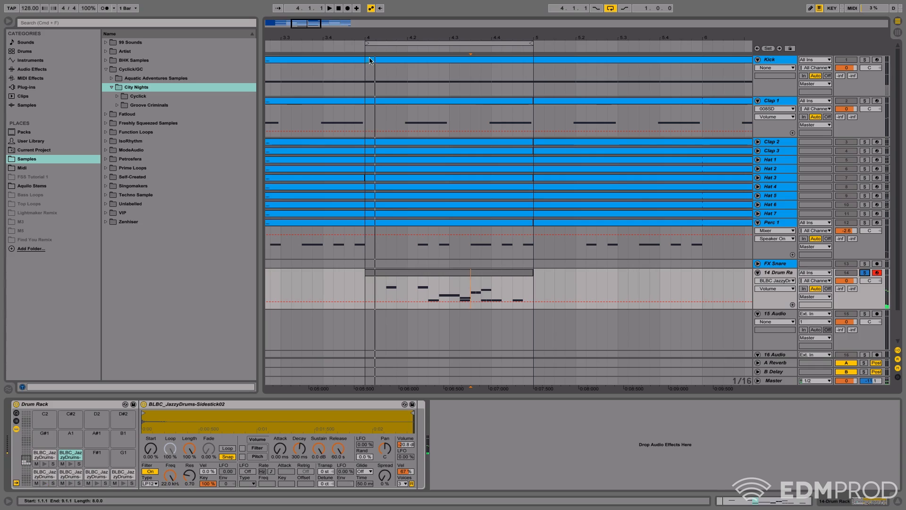
{"action": "left_click", "coordinate": [866, 272]}
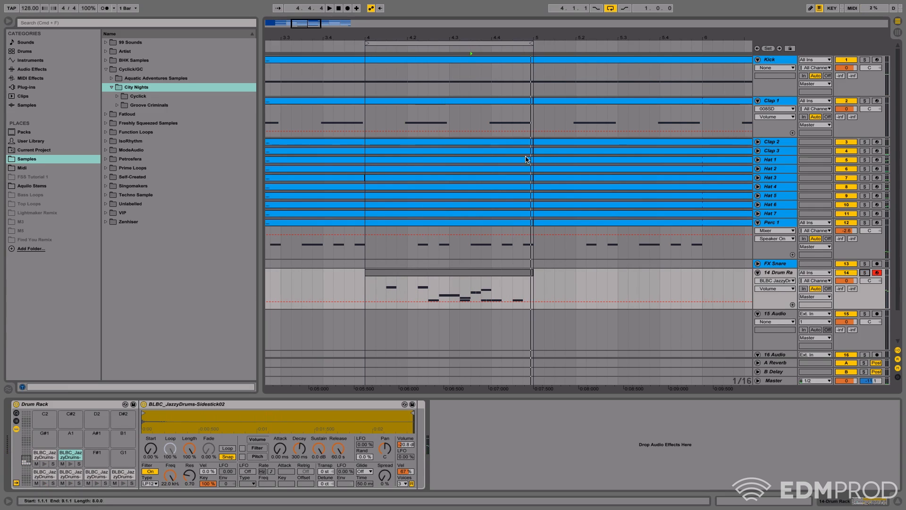
{"action": "key", "text": "minus"}
{"action": "left_click", "coordinate": [350, 49]}
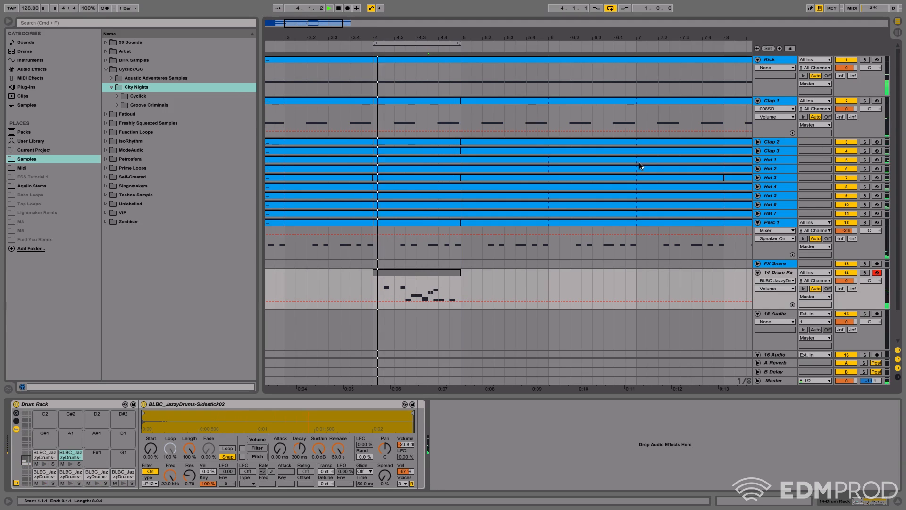
Step: Duplicate bars 1 to 4 of the drum rack track so the fill repeats in bar 8
{"action": "left_click_drag", "start_coordinate": [437, 39], "coordinate": [436, 10]}
{"action": "key", "text": "space"}
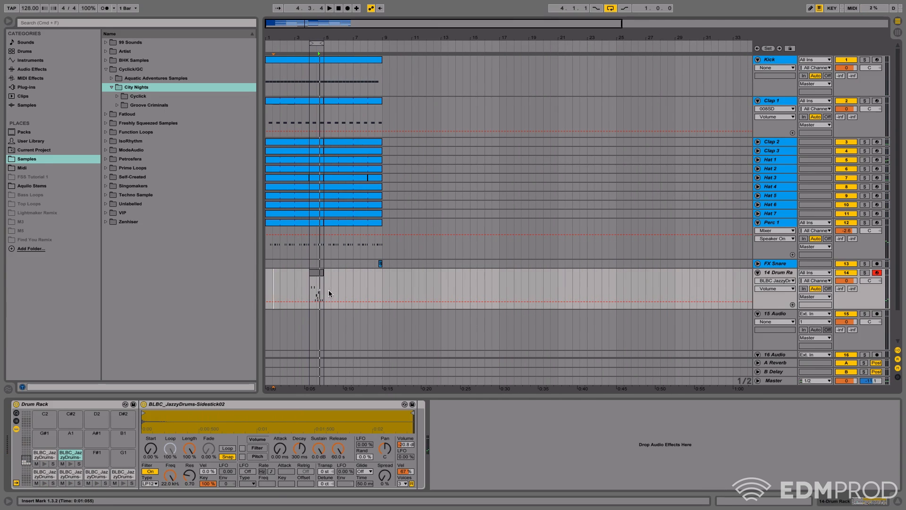
{"action": "left_click_drag", "start_coordinate": [324, 293], "coordinate": [265, 288]}
{"action": "key", "text": "super+d"}
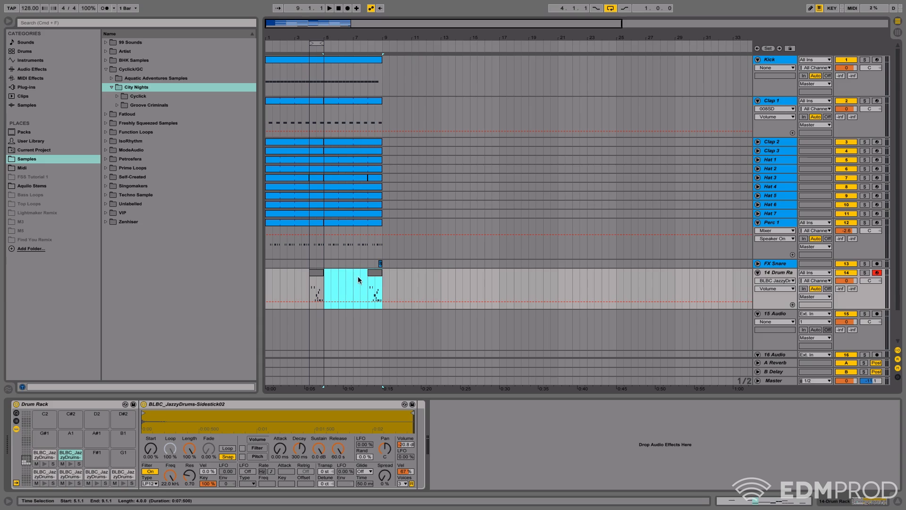
Step: In the bar 8 fill, replace the Snare02 note at 1.4.3 with four 1/32 notes of rising velocity up to the bar's end
{"action": "left_click", "coordinate": [766, 497]}
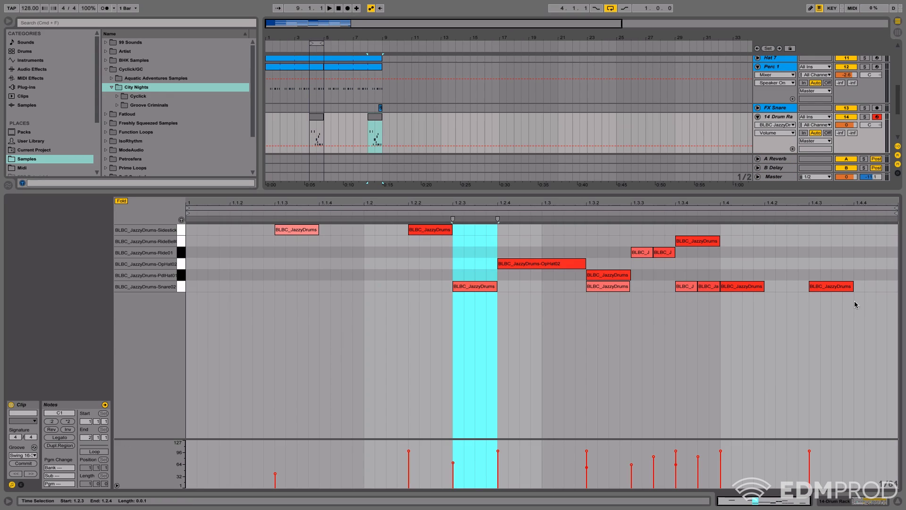
{"action": "left_click", "coordinate": [853, 286]}
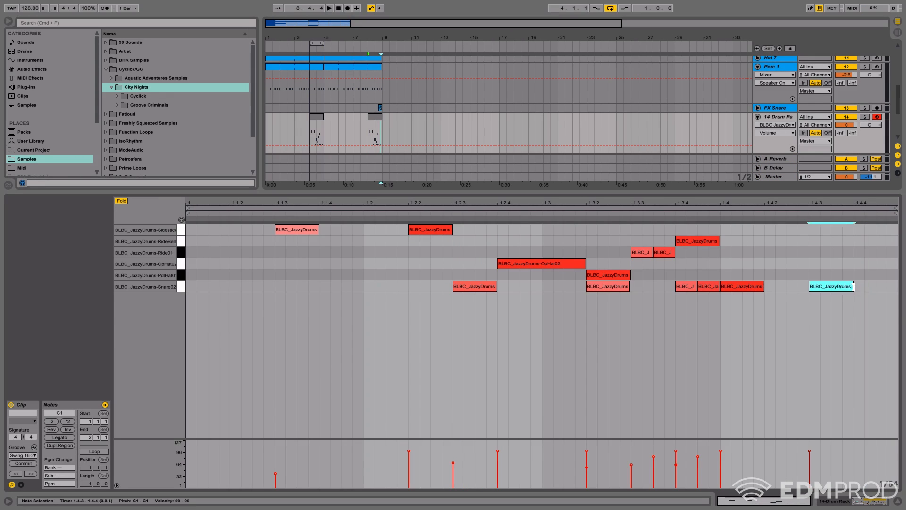
{"action": "key", "text": "super+d"}
{"action": "key", "text": "super+d"}
{"action": "key", "text": "super+d"}
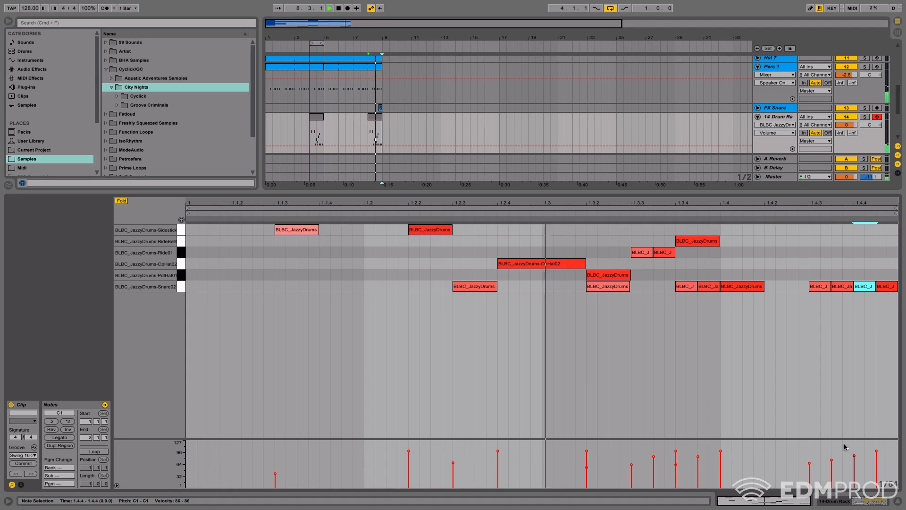
Step: Set the arrangement loop to eight bars from 1.1.1 and play the whole beat with both fills
{"action": "left_click", "coordinate": [883, 502]}
{"action": "left_click_drag", "start_coordinate": [312, 45], "coordinate": [267, 46]}
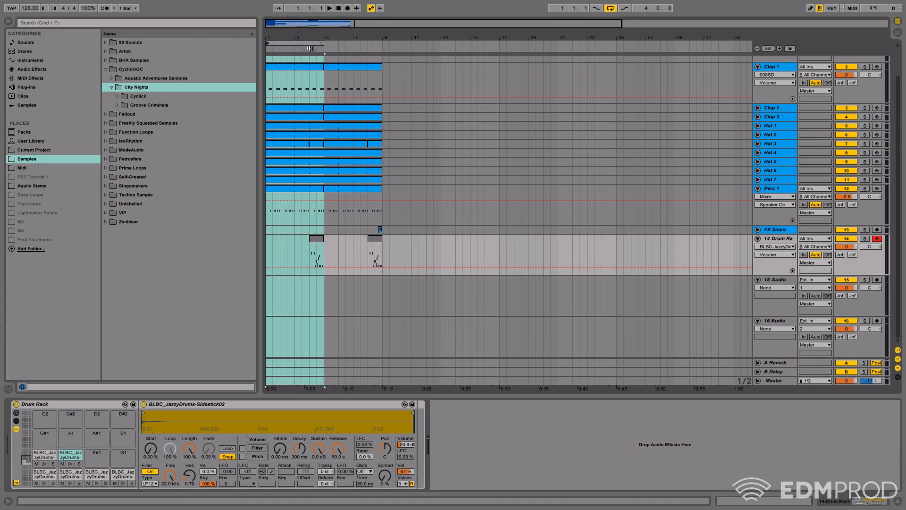
{"action": "left_click_drag", "start_coordinate": [323, 46], "coordinate": [382, 45]}
{"action": "right_click", "coordinate": [372, 42]}
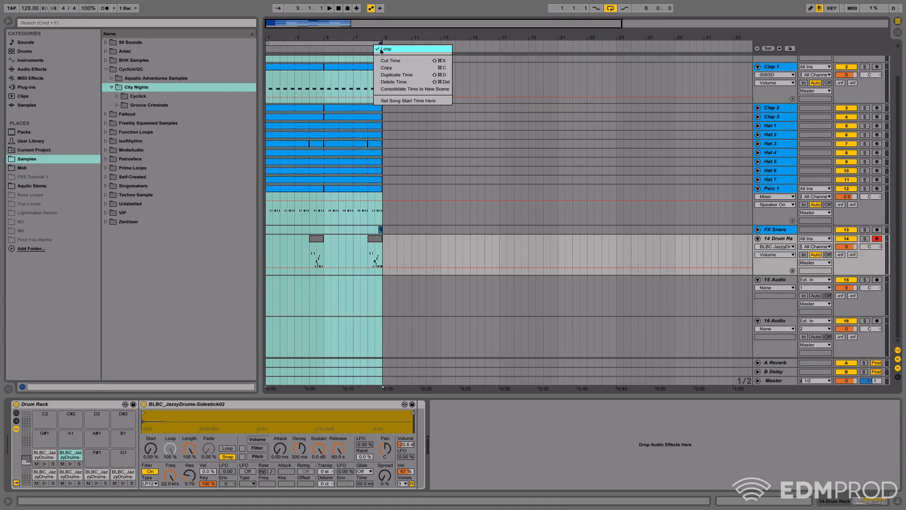
{"action": "left_click", "coordinate": [360, 43]}
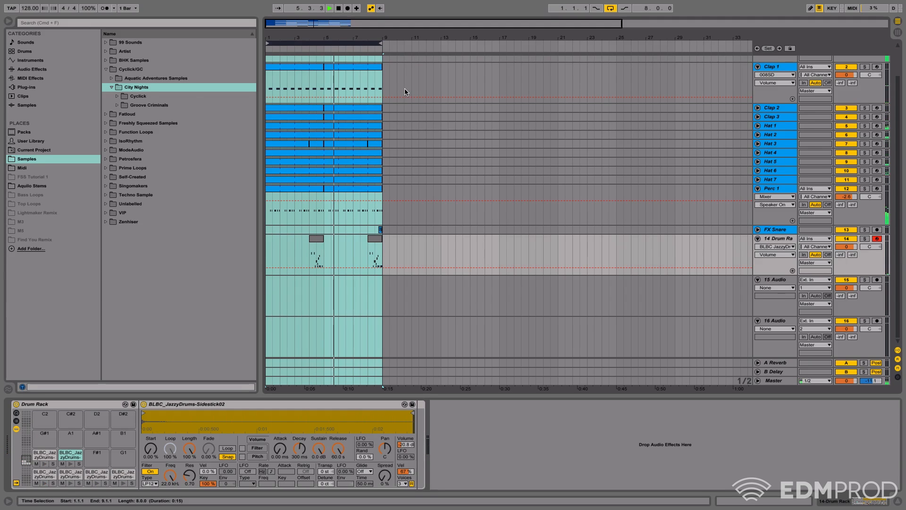
{"action": "scroll", "coordinate": [390, 162], "scroll_direction": "up", "scroll_amount": 2}
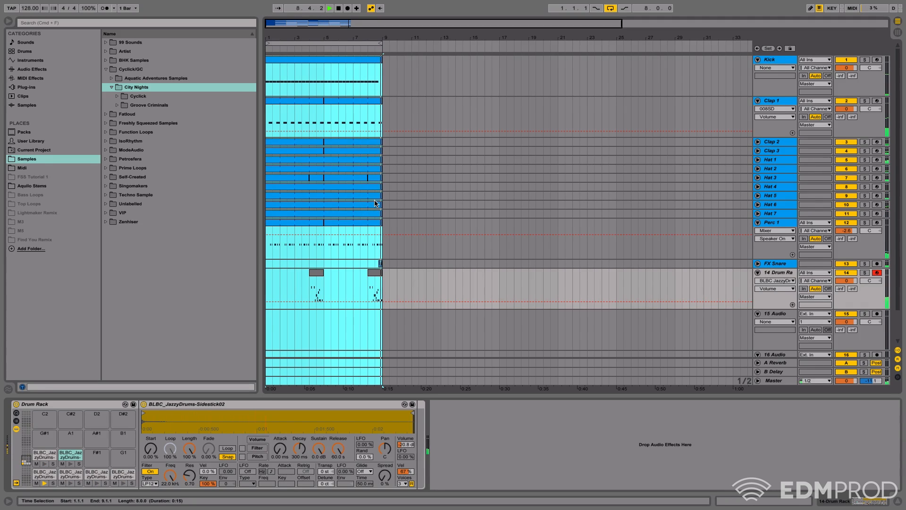
{"action": "key", "text": "space"}
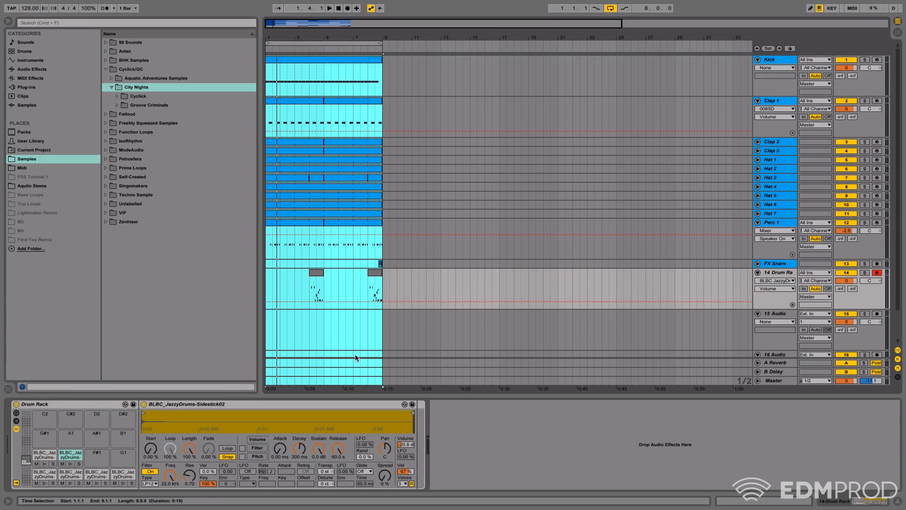
Step: Colour both fill clips on the drum rack track blue to match the other drum clips
{"action": "left_click", "coordinate": [319, 273]}
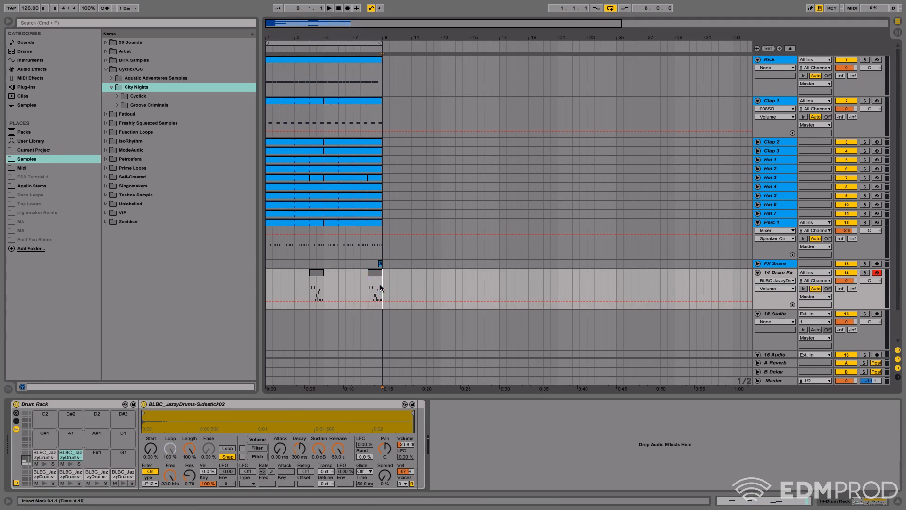
{"action": "left_click_drag", "start_coordinate": [369, 282], "coordinate": [267, 283]}
{"action": "right_click", "coordinate": [315, 274]}
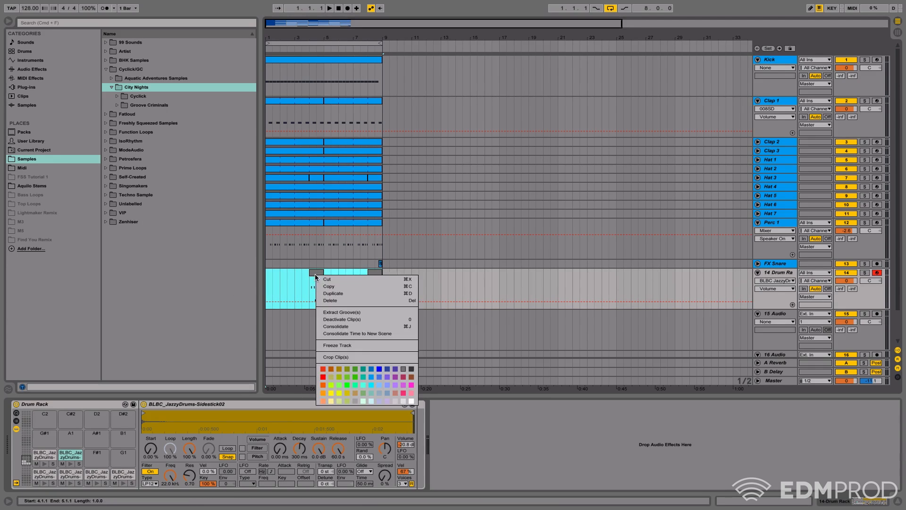
{"action": "left_click", "coordinate": [371, 377]}
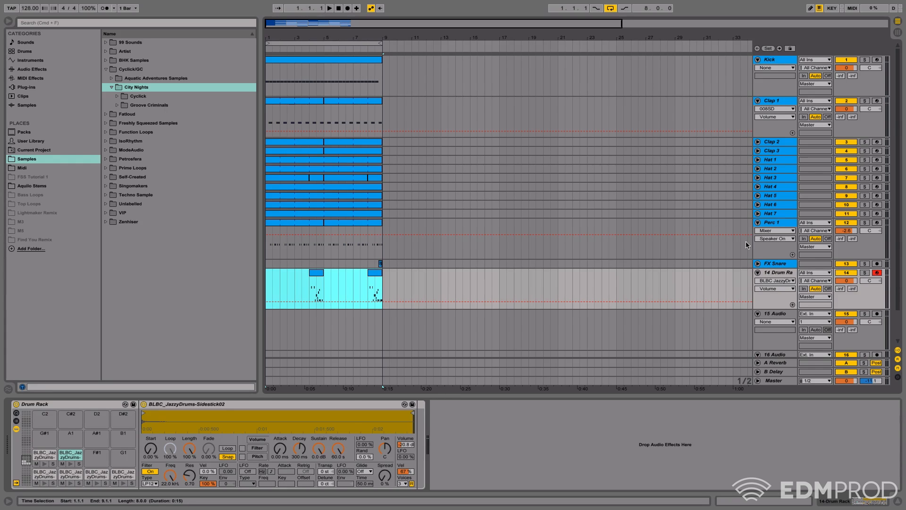
Step: Fold the Perc 1 track and rename the drum rack track as Fills
{"action": "left_click", "coordinate": [758, 223]}
{"action": "right_click", "coordinate": [771, 240]}
{"action": "key", "text": "Escape"}
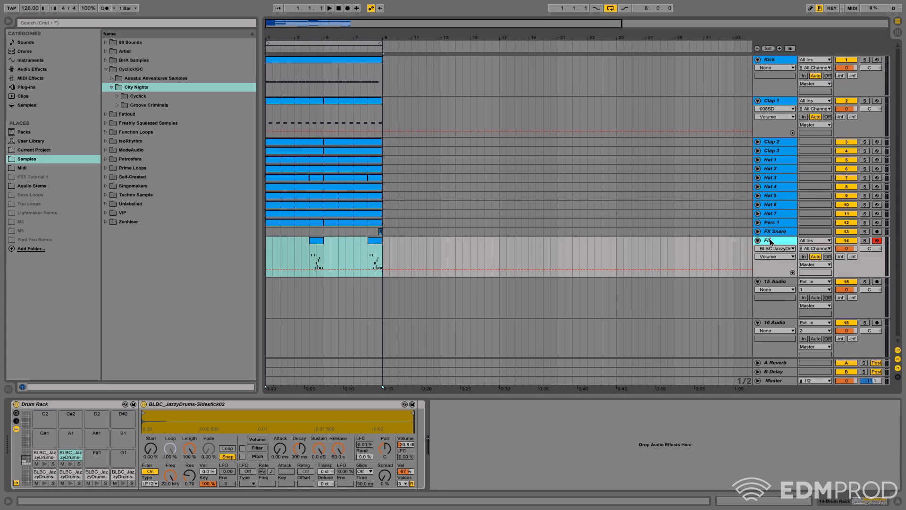
Step: Colour the Fills track the same blue as the other drum tracks and fold it
{"action": "right_click", "coordinate": [770, 240]}
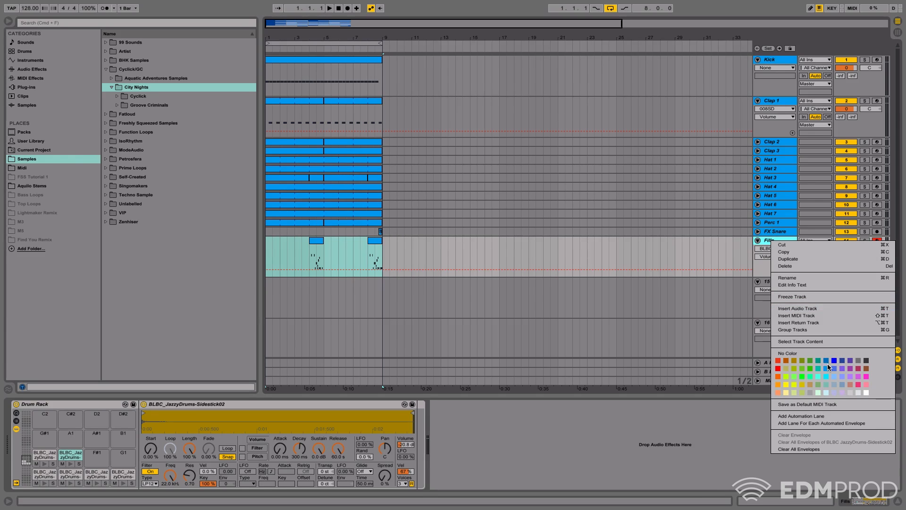
{"action": "left_click", "coordinate": [826, 365]}
{"action": "left_click", "coordinate": [769, 242]}
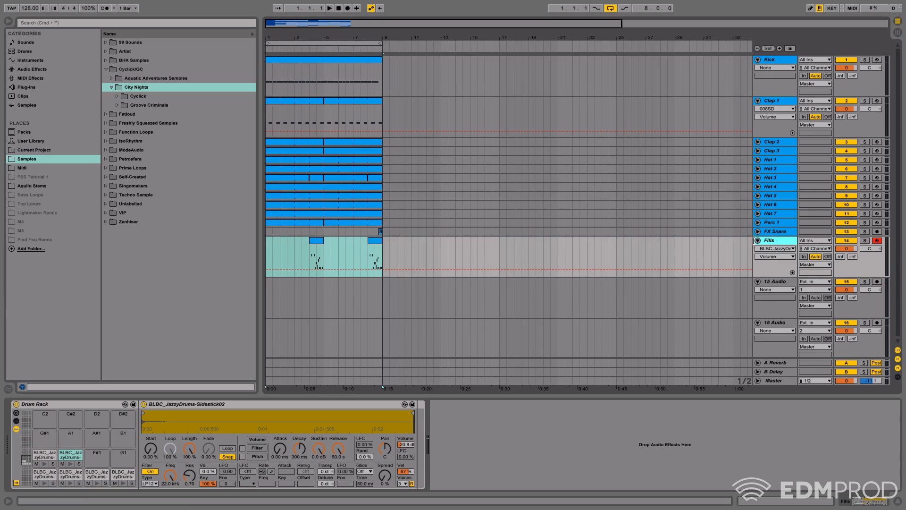
{"action": "left_click", "coordinate": [758, 241]}
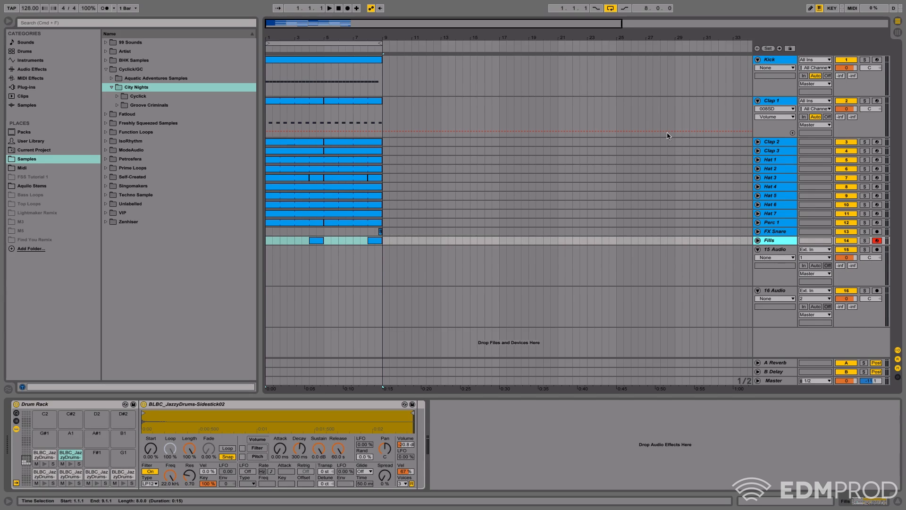
Step: Insert a Reverb on the Clap 1 track between the sampler and EQ Eight
{"action": "left_click", "coordinate": [779, 104]}
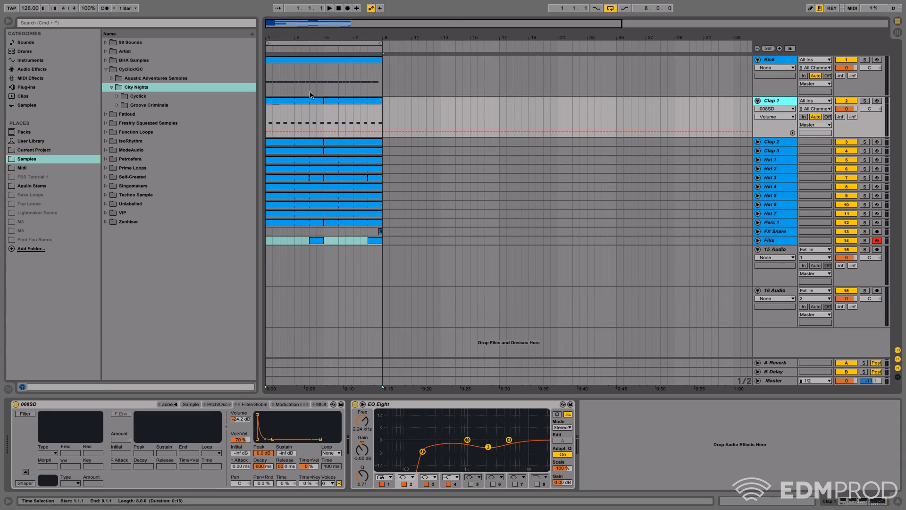
{"action": "left_click", "coordinate": [312, 100]}
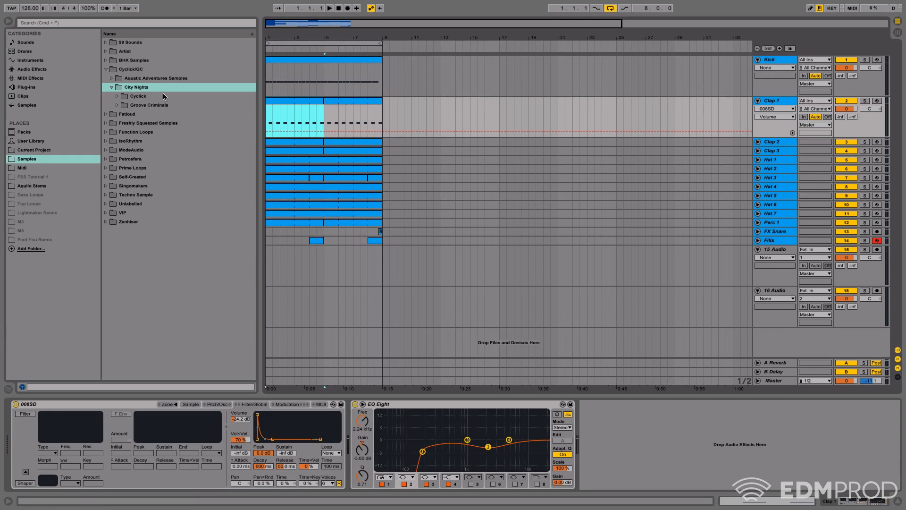
{"action": "left_click", "coordinate": [27, 68]}
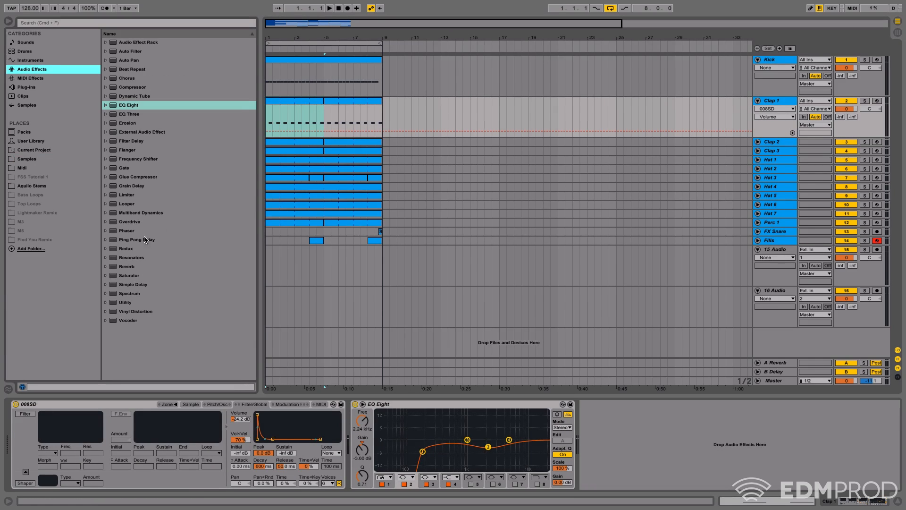
{"action": "left_click_drag", "start_coordinate": [136, 268], "coordinate": [347, 434]}
Step: Configure the Clap 1 Reverb with only Lo Cut on the input, diffusion High off, decay time 2.41 s and Dry/Wet 0%
{"action": "left_click_drag", "start_coordinate": [437, 449], "coordinate": [431, 449]}
{"action": "left_click", "coordinate": [376, 419]}
{"action": "left_click", "coordinate": [366, 419]}
{"action": "left_click_drag", "start_coordinate": [473, 478], "coordinate": [473, 465]}
{"action": "left_click", "coordinate": [468, 419]}
{"action": "left_click_drag", "start_coordinate": [566, 481], "coordinate": [565, 506]}
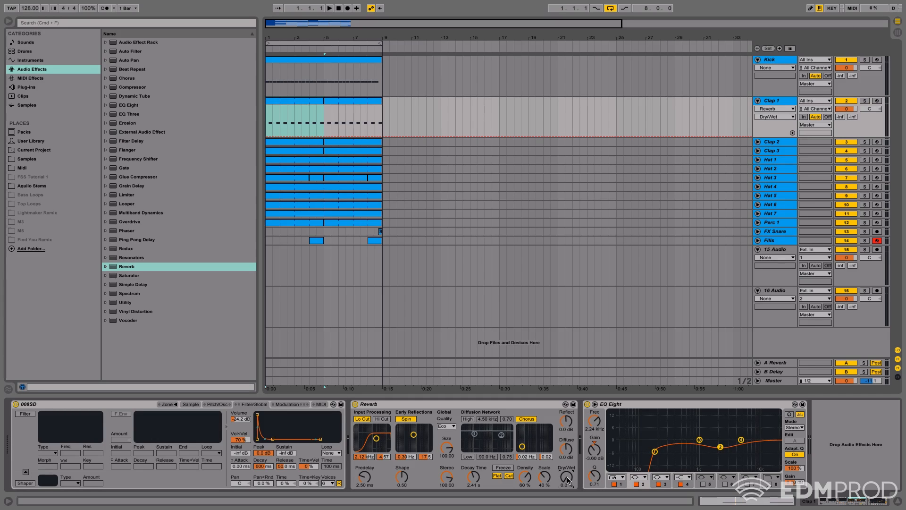
Step: Raise the Clap 1 Reverb Dry/Wet automation over the clap hit between 2.3.4 and 3.1.1
{"action": "left_click_drag", "start_coordinate": [287, 27], "coordinate": [304, 39]}
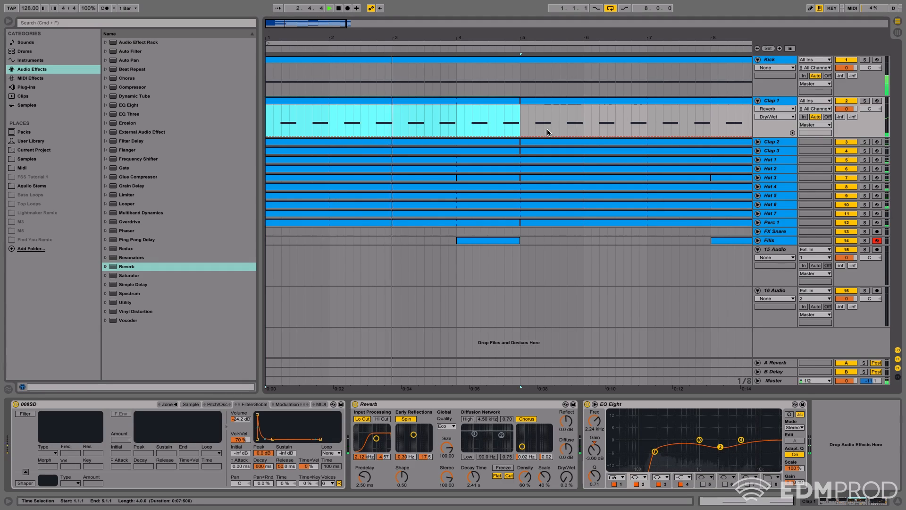
{"action": "left_click_drag", "start_coordinate": [385, 37], "coordinate": [390, 61]}
{"action": "left_click_drag", "start_coordinate": [375, 125], "coordinate": [402, 137]}
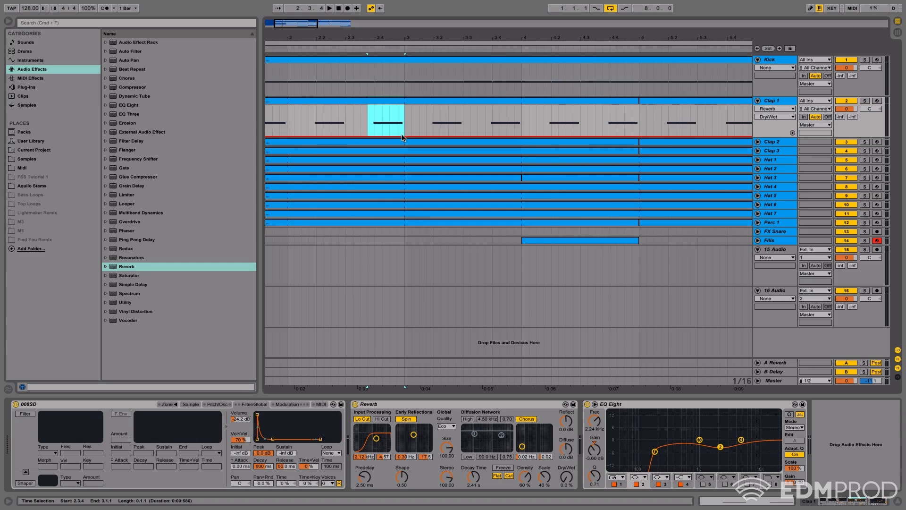
{"action": "key", "text": "space"}
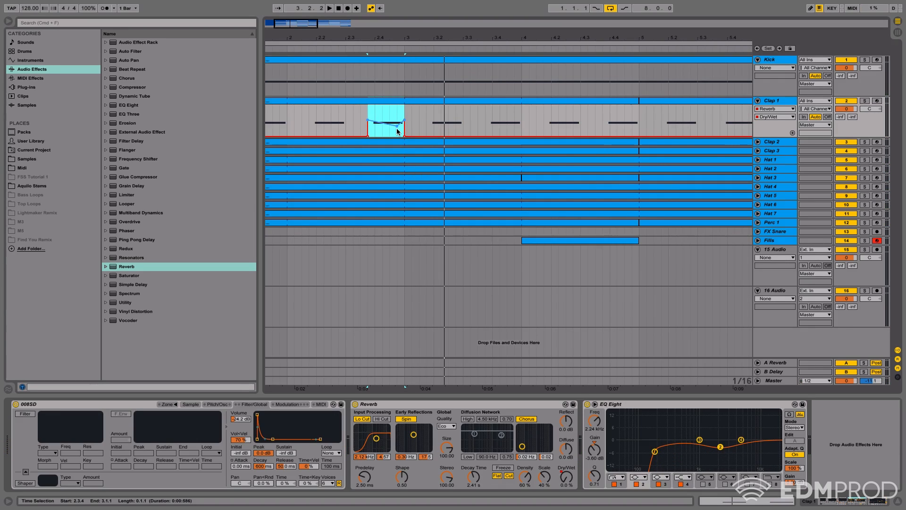
{"action": "left_click_drag", "start_coordinate": [392, 127], "coordinate": [389, 128]}
Step: Audition the reverb throw on Clap 1 repeatedly and raise the Reverb's input filter frequency to about 7.38 kHz
{"action": "key", "text": "space"}
{"action": "key", "text": "space"}
{"action": "key", "text": "space"}
{"action": "key", "text": "space"}
{"action": "key", "text": "space"}
{"action": "key", "text": "space"}
{"action": "left_click_drag", "start_coordinate": [376, 438], "coordinate": [383, 437]}
{"action": "key", "text": "space"}
{"action": "key", "text": "space"}
{"action": "key", "text": "space"}
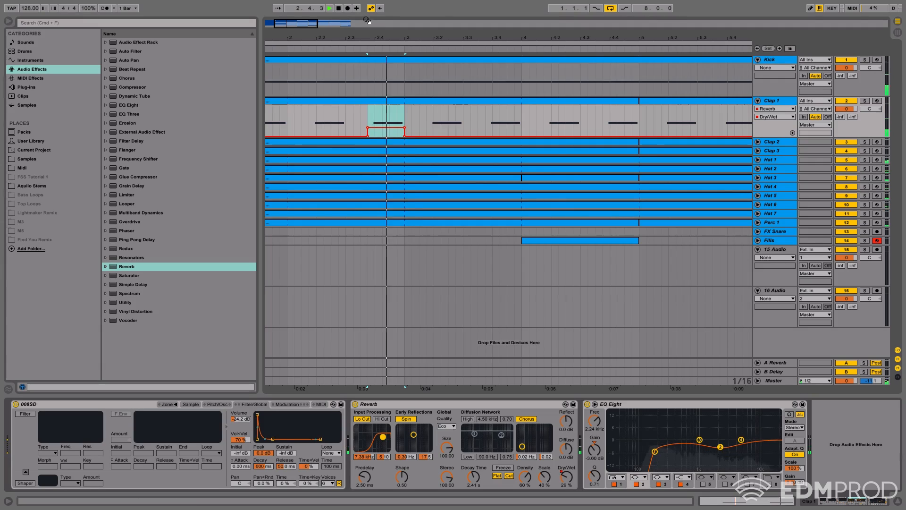
Step: Play the beat and lower the start point of the Clap 1 Dry/Wet automation so it ramps upward into bar 3
{"action": "double_click", "coordinate": [337, 8]}
{"action": "left_click_drag", "start_coordinate": [349, 35], "coordinate": [350, 21]}
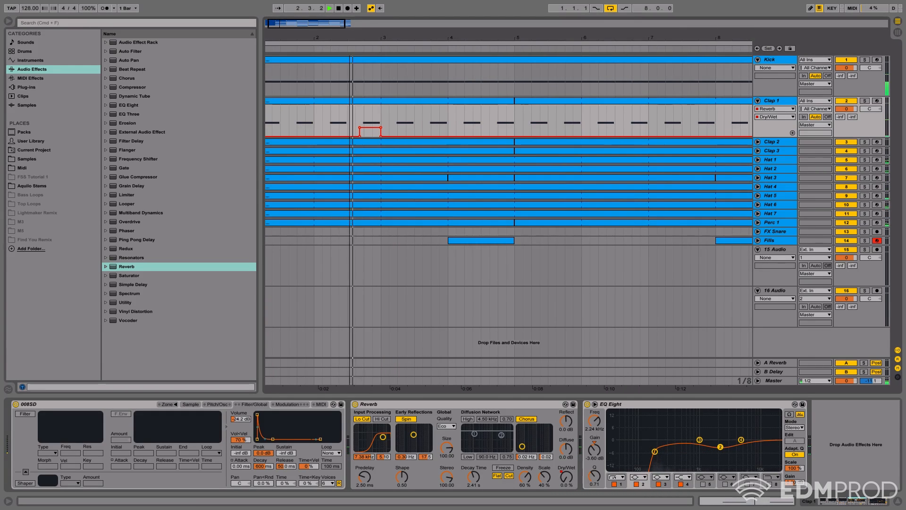
{"action": "left_click_drag", "start_coordinate": [361, 127], "coordinate": [360, 130]}
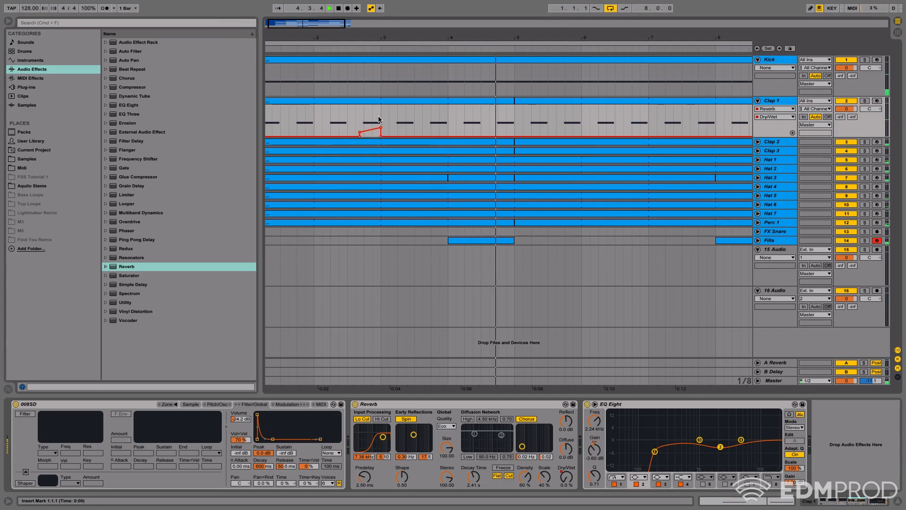
Step: Duplicate Clap 1's first two bars with the reverb automation three times to fill the eight bars
{"action": "left_click_drag", "start_coordinate": [375, 44], "coordinate": [337, 23]}
{"action": "left_click", "coordinate": [344, 112]}
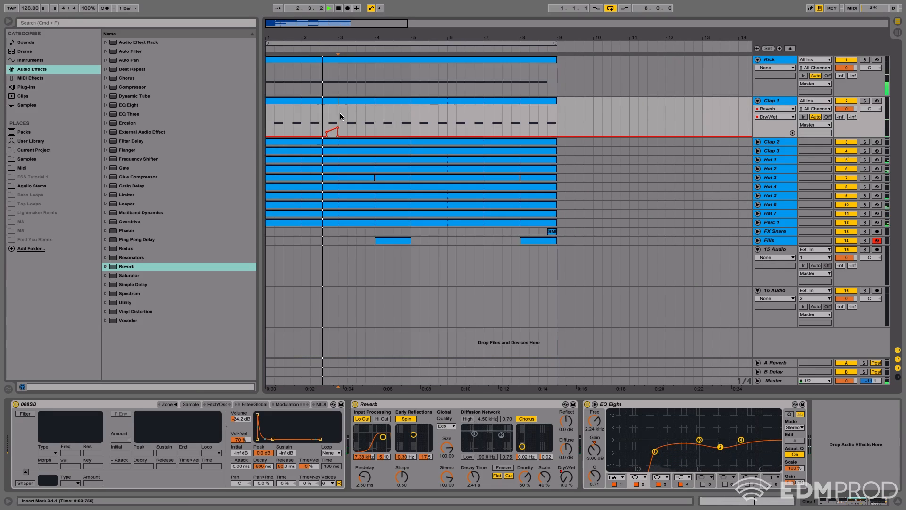
{"action": "left_click_drag", "start_coordinate": [340, 113], "coordinate": [228, 114]}
{"action": "key", "text": "super+d"}
{"action": "key", "text": "super+d"}
{"action": "key", "text": "super+d"}
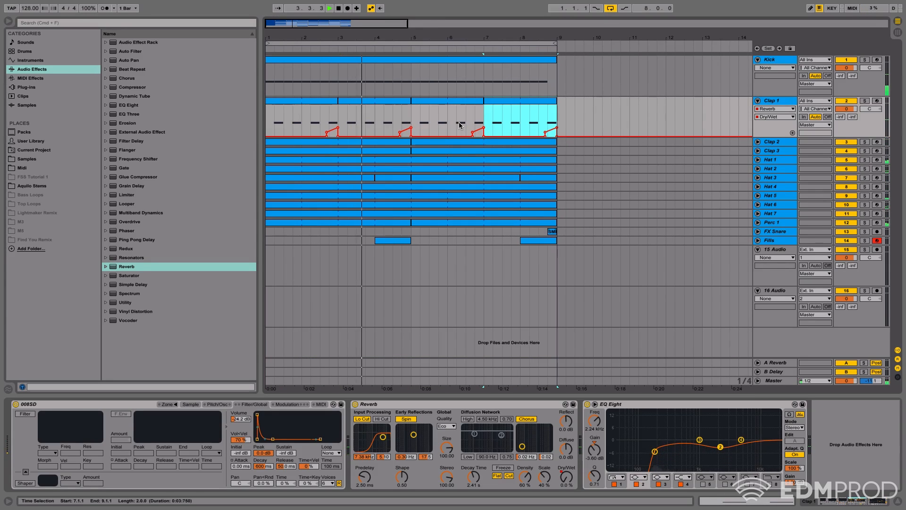
Step: Unfold Clap 2 and Clap 3 in turn to inspect them, and play the end of bar 4
{"action": "left_click", "coordinate": [758, 142]}
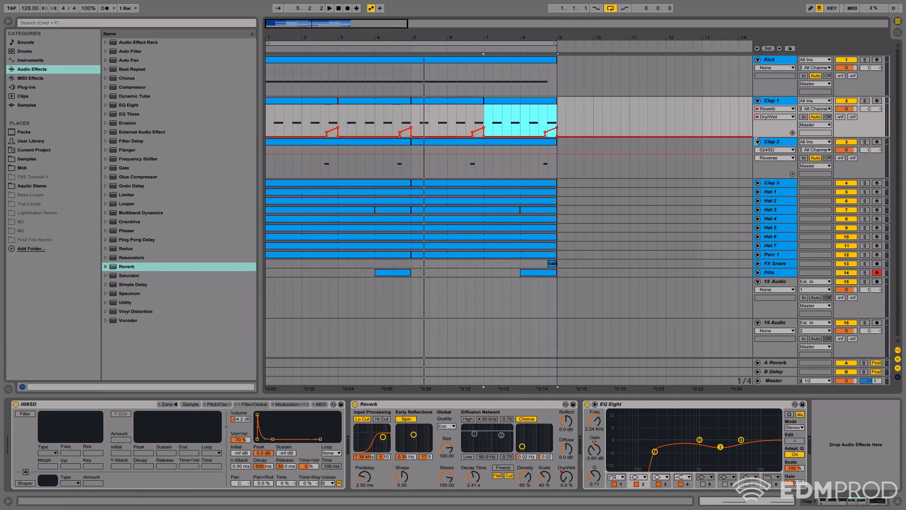
{"action": "left_click", "coordinate": [757, 141]}
{"action": "left_click", "coordinate": [758, 151]}
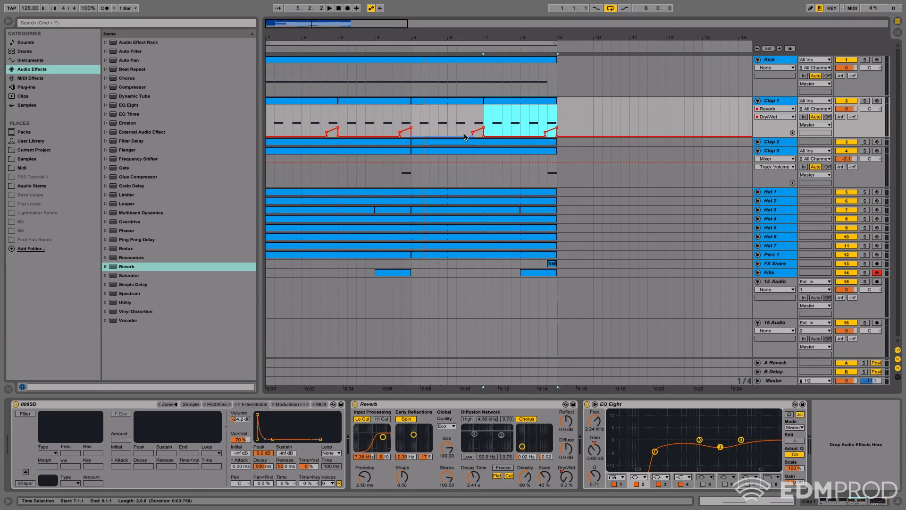
{"action": "left_click", "coordinate": [383, 156]}
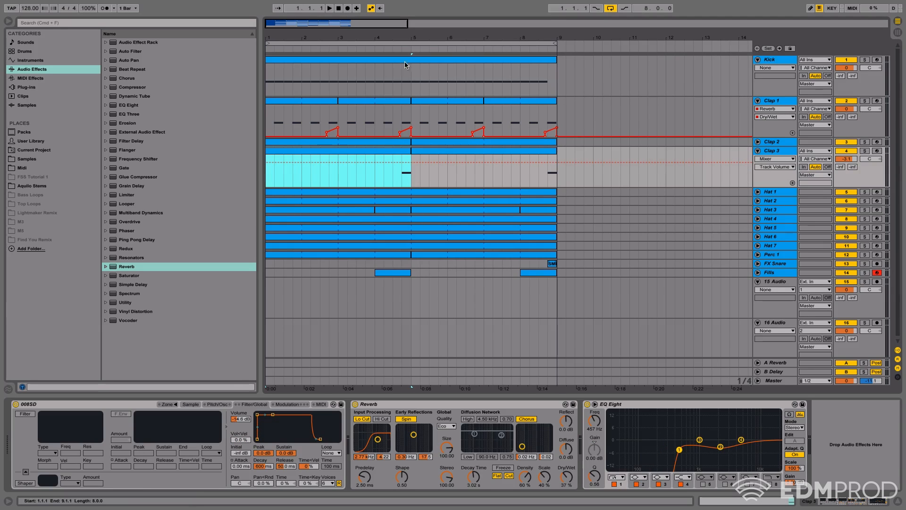
{"action": "left_click", "coordinate": [397, 51]}
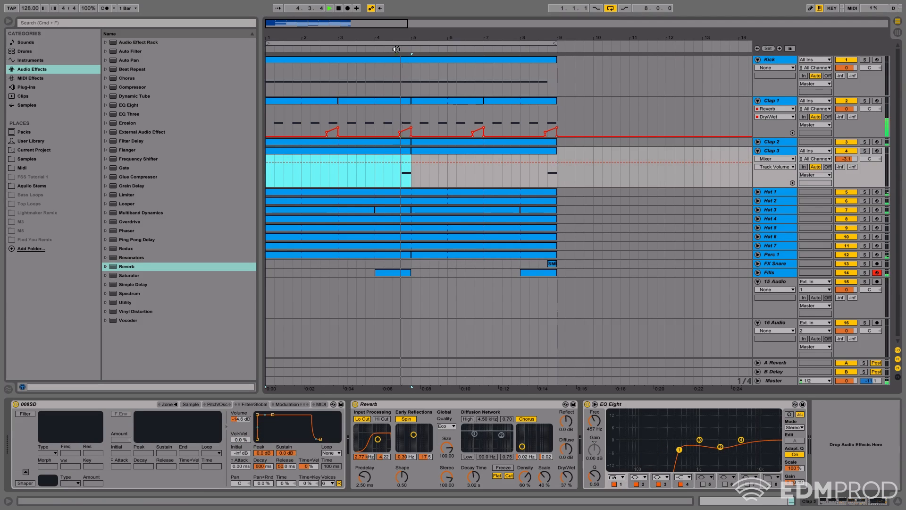
Step: Fold Clap 3, unfold Hat 1 and insert Redux before its EQ Eight
{"action": "left_click", "coordinate": [758, 151]}
{"action": "left_click", "coordinate": [758, 160]}
{"action": "left_click", "coordinate": [770, 160]}
{"action": "key", "text": "space"}
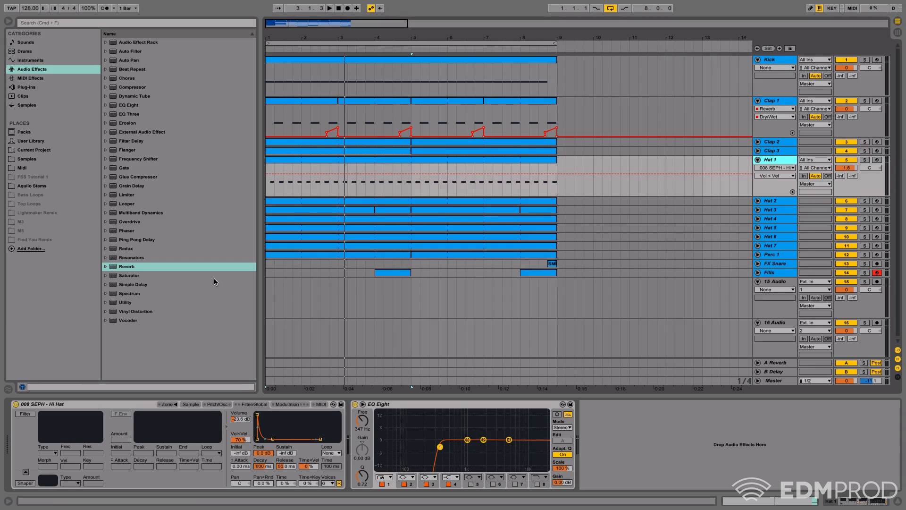
{"action": "left_click_drag", "start_coordinate": [116, 249], "coordinate": [372, 467]}
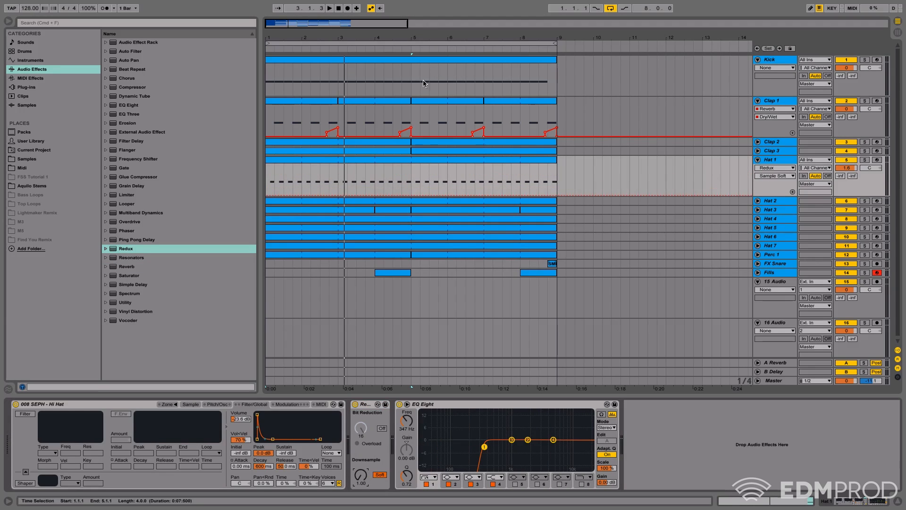
Step: Automate Hat 1's Redux downsampling as a rising ramp across bar 4, from 1.00 to about 3.59, and play it
{"action": "left_click_drag", "start_coordinate": [407, 41], "coordinate": [393, 130]}
{"action": "left_click_drag", "start_coordinate": [336, 194], "coordinate": [409, 195]}
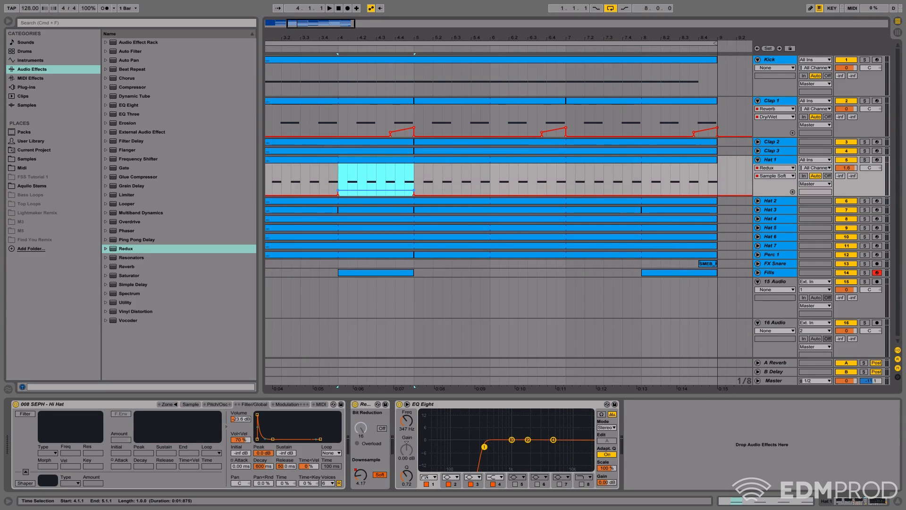
{"action": "left_click_drag", "start_coordinate": [385, 181], "coordinate": [377, 181]}
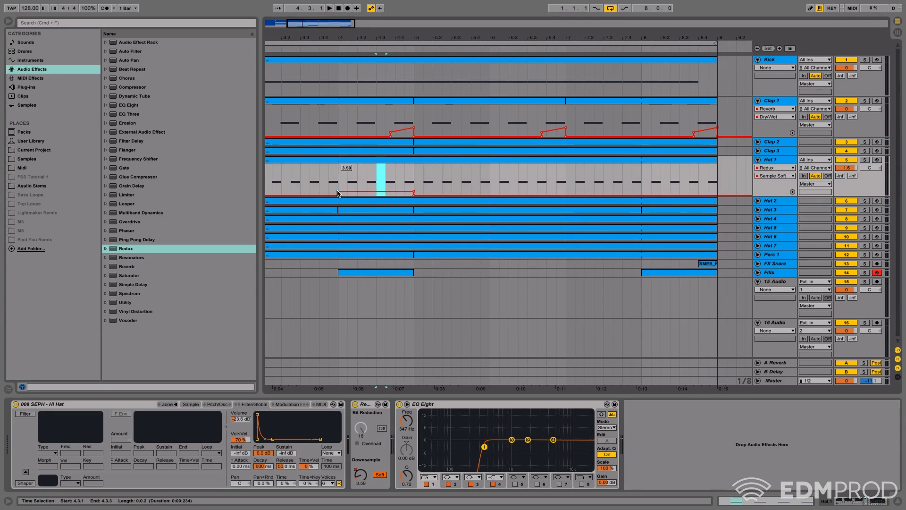
{"action": "left_click", "coordinate": [334, 49]}
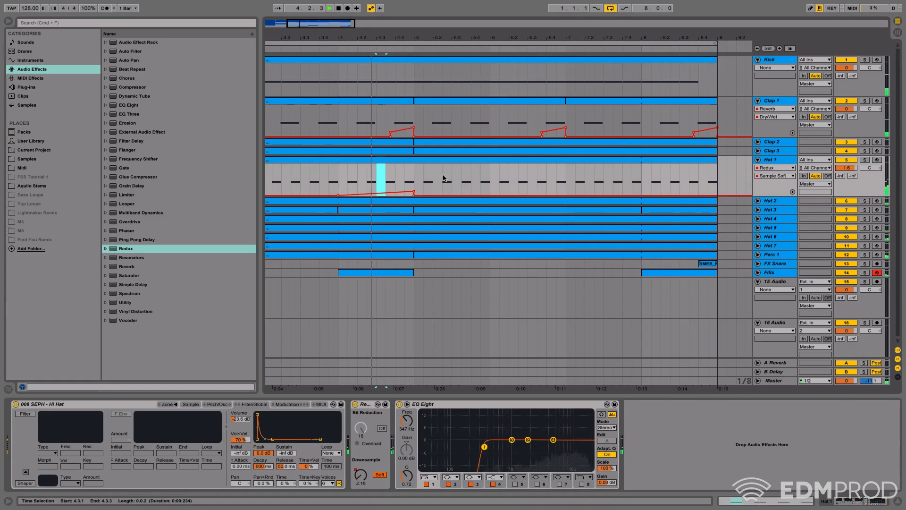
{"action": "key", "text": "space"}
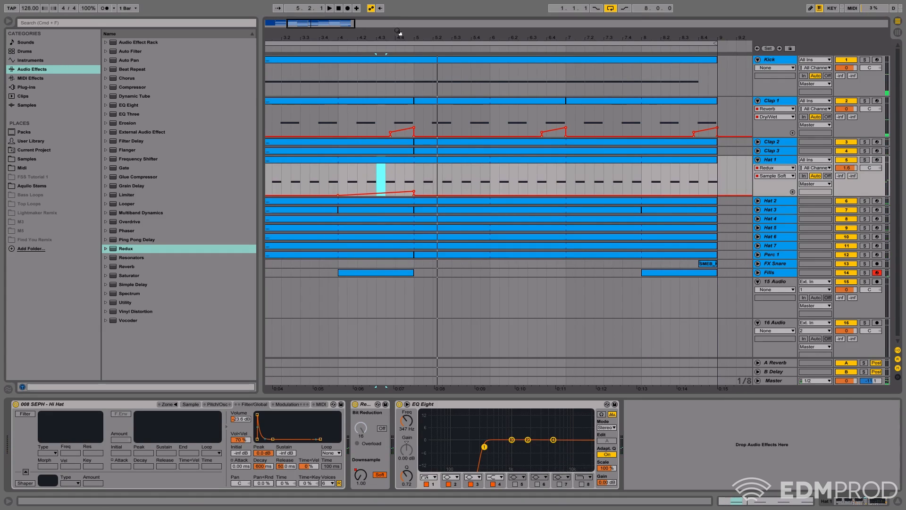
Step: Solo Hat 1 to listen to the bar 4 Redux ramp, and unsolo it
{"action": "left_click_drag", "start_coordinate": [397, 36], "coordinate": [398, 23]}
{"action": "left_click", "coordinate": [864, 160]}
{"action": "left_click", "coordinate": [368, 44]}
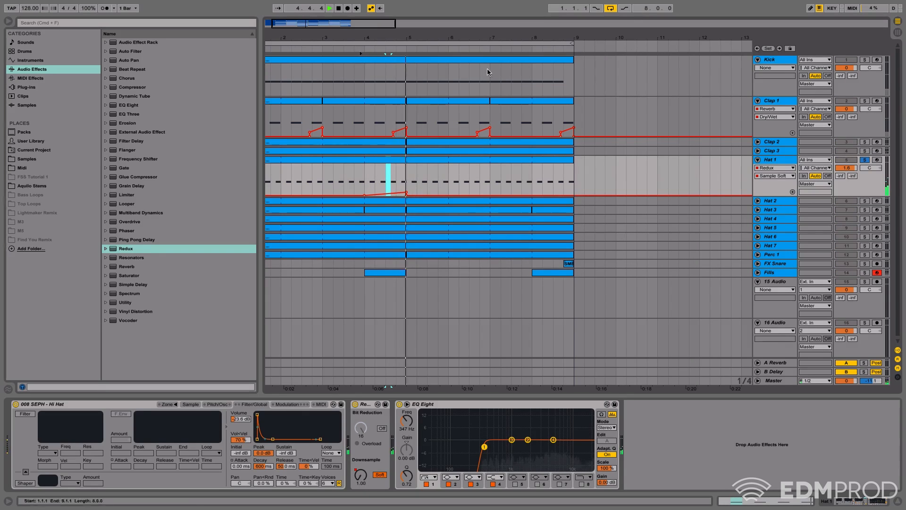
{"action": "left_click", "coordinate": [865, 161]}
Step: Duplicate Hat 1's first four bars with the Redux automation into bars 5 to 8
{"action": "left_click_drag", "start_coordinate": [382, 23], "coordinate": [379, 10]}
{"action": "left_click", "coordinate": [338, 9]}
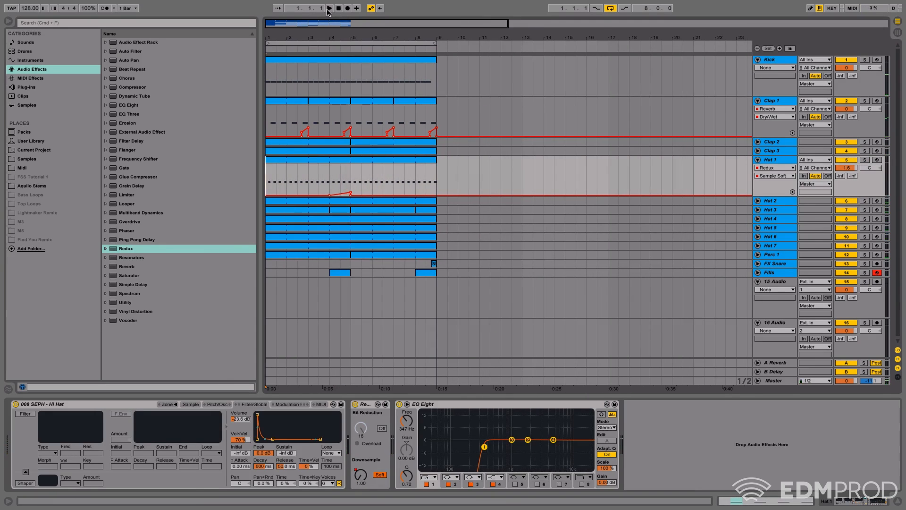
{"action": "left_click_drag", "start_coordinate": [352, 181], "coordinate": [200, 179]}
{"action": "key", "text": "super+d"}
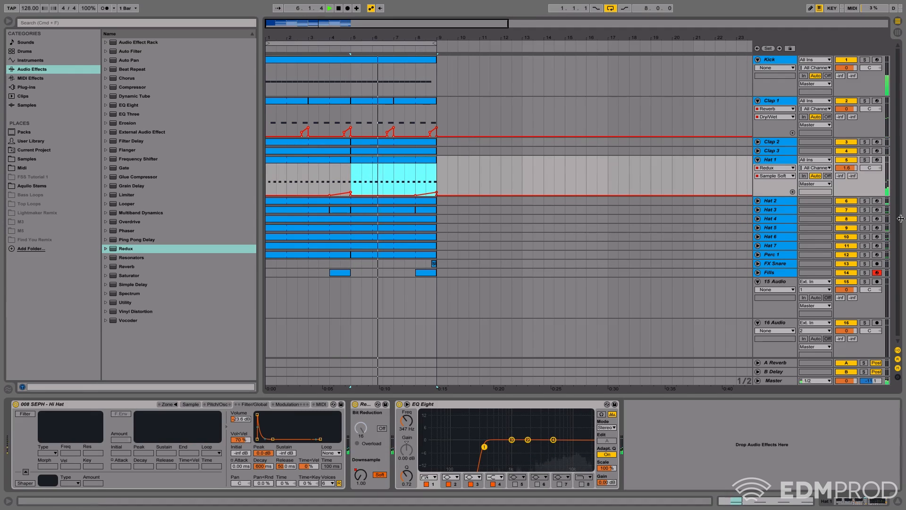
Step: Unfold Hat 2, and briefly unfold Hat 3 and Hat 4 to inspect their patterns
{"action": "left_click", "coordinate": [761, 201]}
{"action": "left_click", "coordinate": [758, 201]}
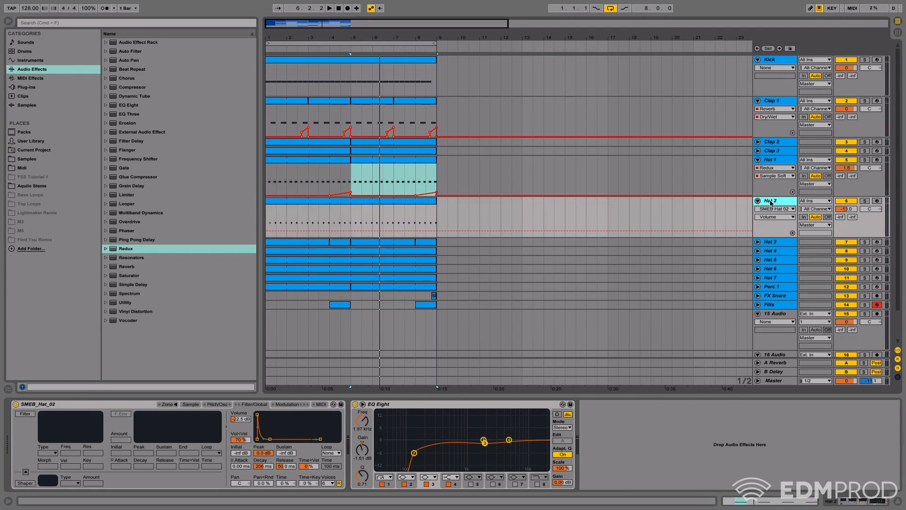
{"action": "left_click", "coordinate": [759, 242]}
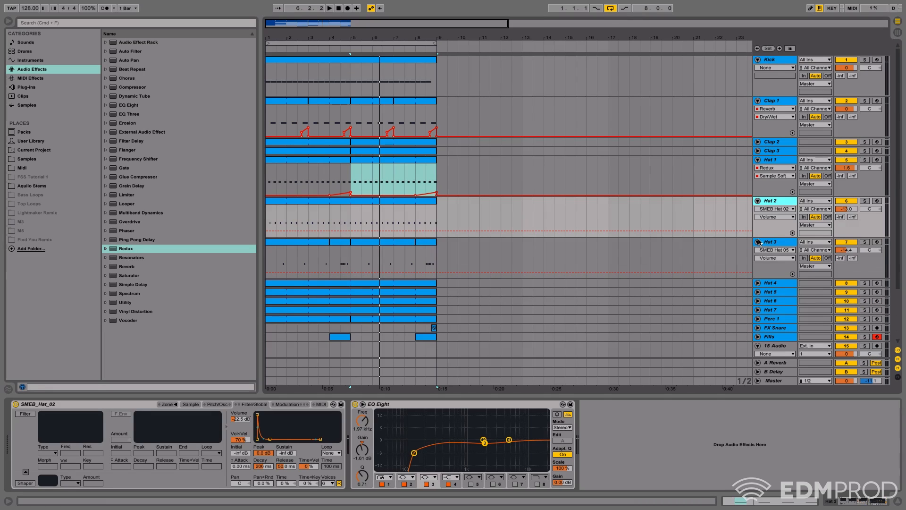
{"action": "left_click", "coordinate": [758, 242]}
{"action": "left_click", "coordinate": [758, 251]}
{"action": "left_click", "coordinate": [758, 251]}
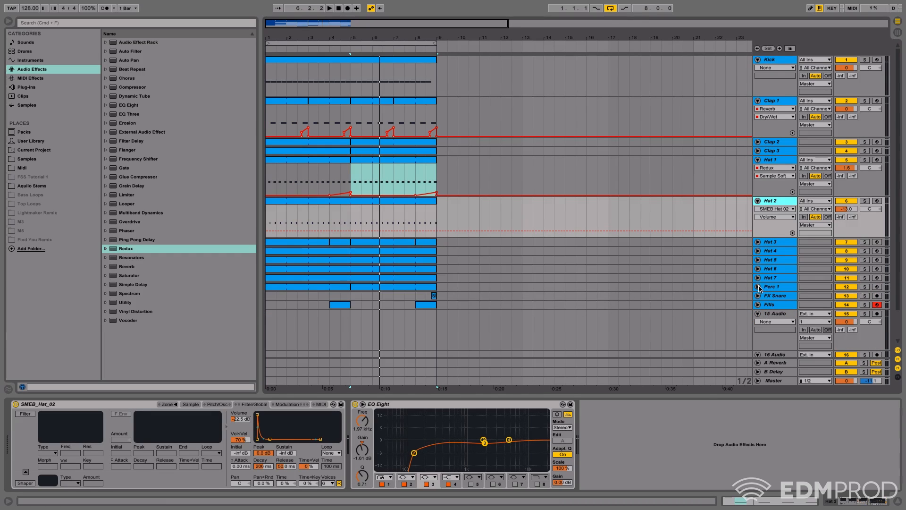
Step: Unfold Perc 1 and insert a Ping Pong Delay before its EQ Eight
{"action": "left_click", "coordinate": [758, 287]}
{"action": "left_click", "coordinate": [538, 295]}
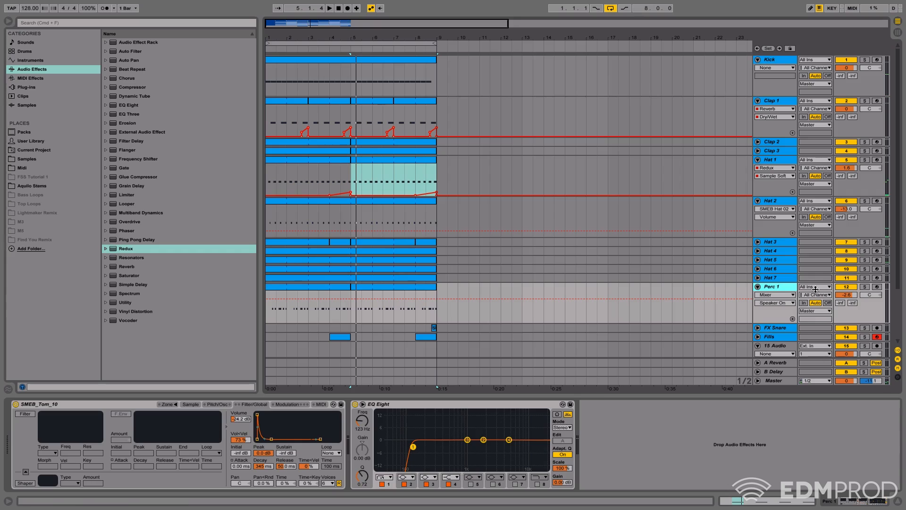
{"action": "left_click_drag", "start_coordinate": [142, 240], "coordinate": [384, 424]}
Step: Set the Perc 1 Ping Pong Delay's Dry/Wet to 0% and switch it from Sync to Time at 40.0 ms
{"action": "key", "text": "space"}
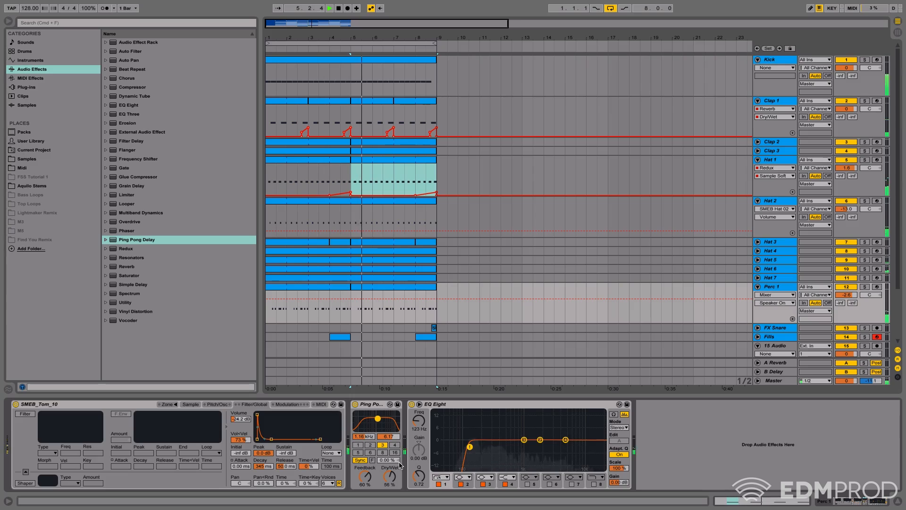
{"action": "left_click_drag", "start_coordinate": [390, 476], "coordinate": [391, 479]}
{"action": "key", "text": "space"}
{"action": "left_click", "coordinate": [358, 445]}
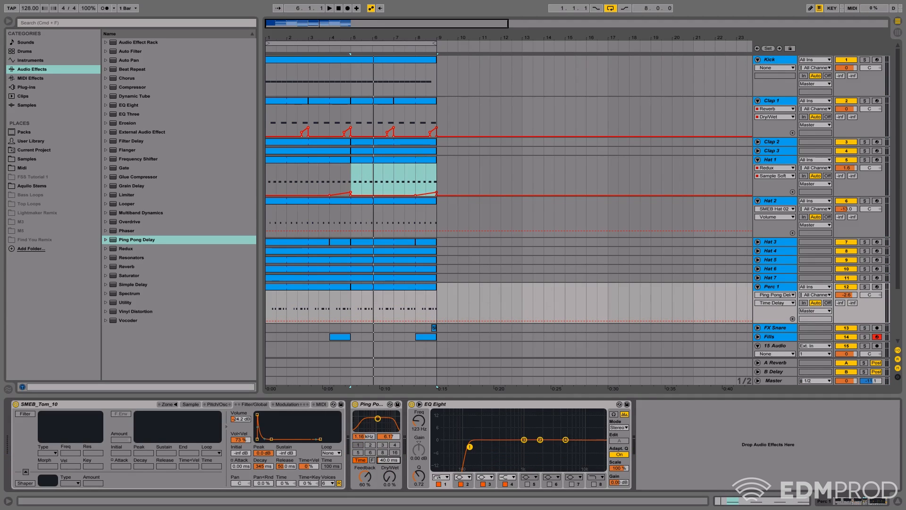
Step: Solo Perc 1 and audition the Ping Pong Delay at different Dry/Wet amounts, returning it to 0%
{"action": "left_click", "coordinate": [865, 287]}
{"action": "key", "text": "space"}
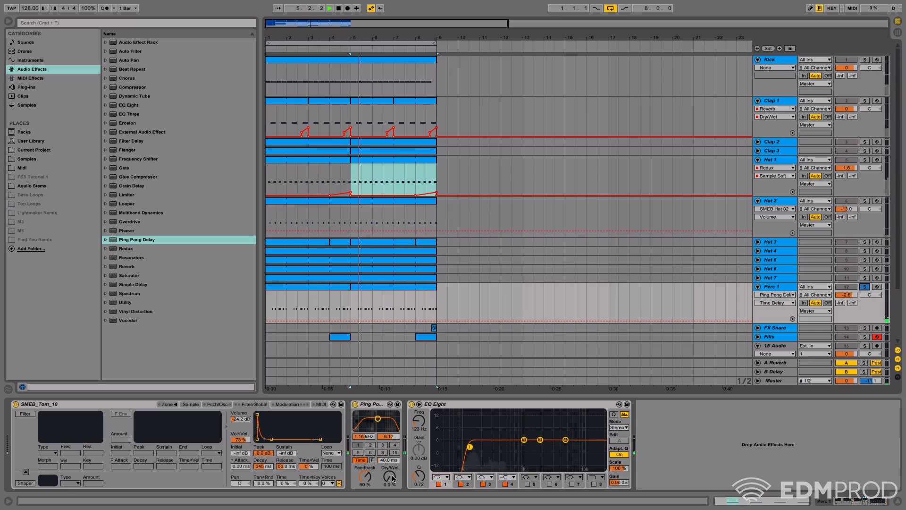
{"action": "mouse_move", "coordinate": [390, 477]}
{"action": "left_mouse_down"}
{"action": "mouse_move", "coordinate": [390, 467]}
{"action": "mouse_move", "coordinate": [390, 487]}
{"action": "left_mouse_up"}
{"action": "key", "text": "space"}
{"action": "left_click", "coordinate": [390, 476]}
{"action": "key", "text": "space"}
{"action": "key", "text": "space"}
{"action": "mouse_move", "coordinate": [389, 460]}
{"action": "left_mouse_down"}
{"action": "mouse_move", "coordinate": [389, 452]}
{"action": "mouse_move", "coordinate": [391, 477]}
{"action": "left_mouse_up"}
{"action": "key", "text": "space"}
{"action": "key", "text": "space"}
Step: Raise Perc 1's Ping Pong Delay Dry/Wet automation to about 64% from 5.1.1 to 5.3.1 and play it
{"action": "left_click_drag", "start_coordinate": [275, 36], "coordinate": [276, 94]}
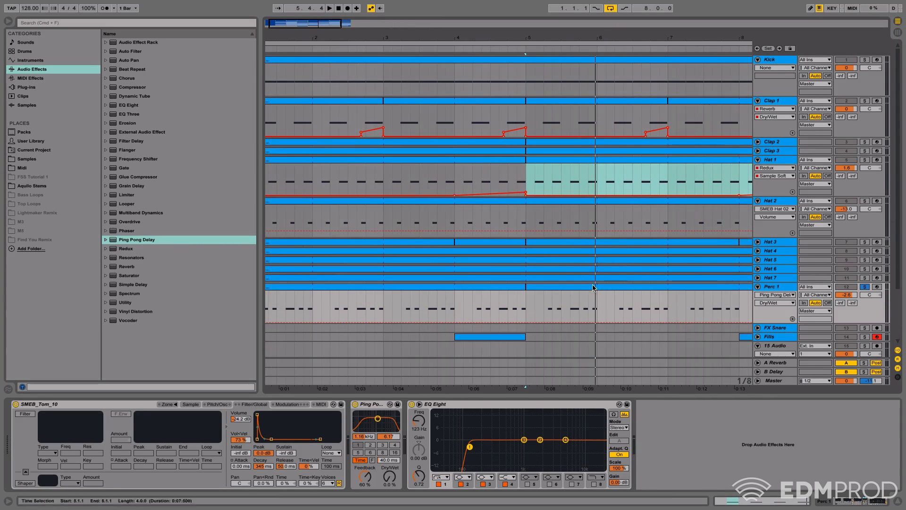
{"action": "left_click_drag", "start_coordinate": [563, 44], "coordinate": [556, 120]}
{"action": "left_click_drag", "start_coordinate": [508, 319], "coordinate": [559, 322]}
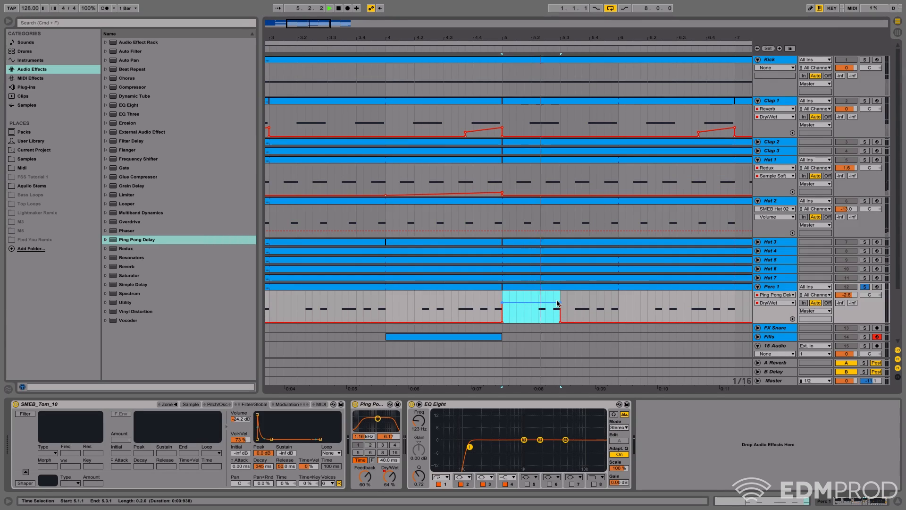
{"action": "key", "text": "space"}
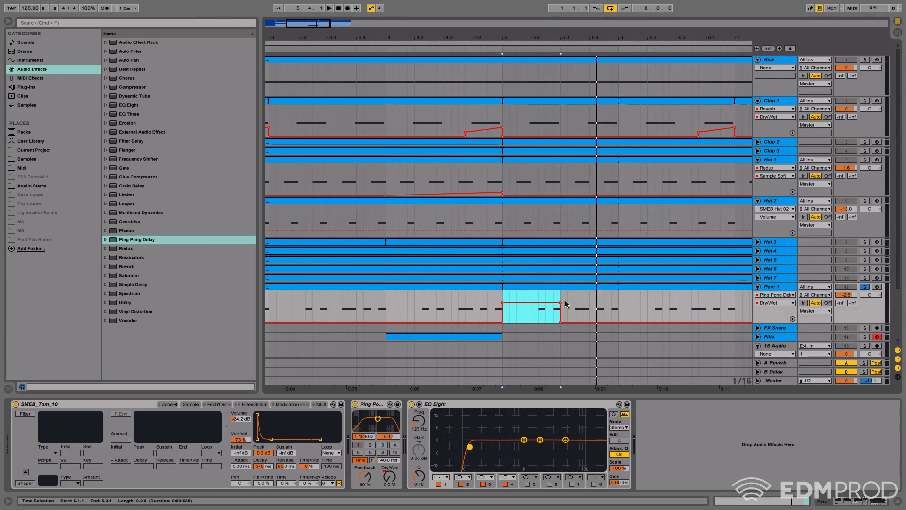
Step: Ramp Perc 1's Ping Pong Delay Dry/Wet automation down to 0% shortly after 5.3.1 and play it
{"action": "left_click_drag", "start_coordinate": [561, 323], "coordinate": [577, 322]}
{"action": "key", "text": "space"}
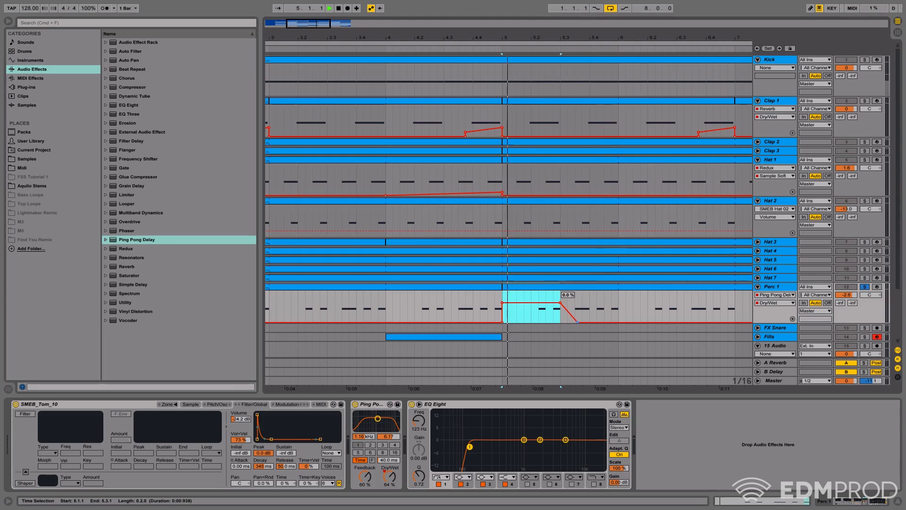
Step: Switch Perc 1's Ping Pong Delay to Sync with a delay of 1 sixteenth and unsolo the track during playback
{"action": "left_click", "coordinate": [359, 445]}
{"action": "key", "text": "space"}
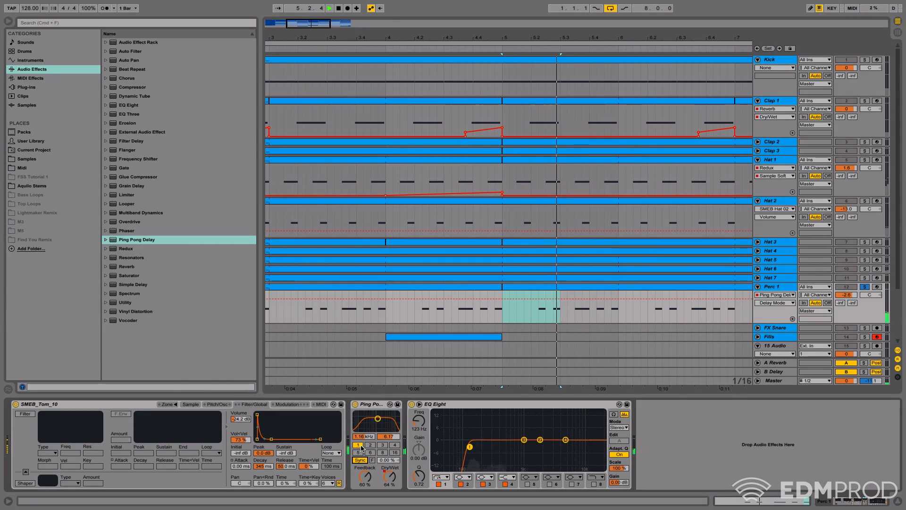
{"action": "left_click", "coordinate": [865, 287]}
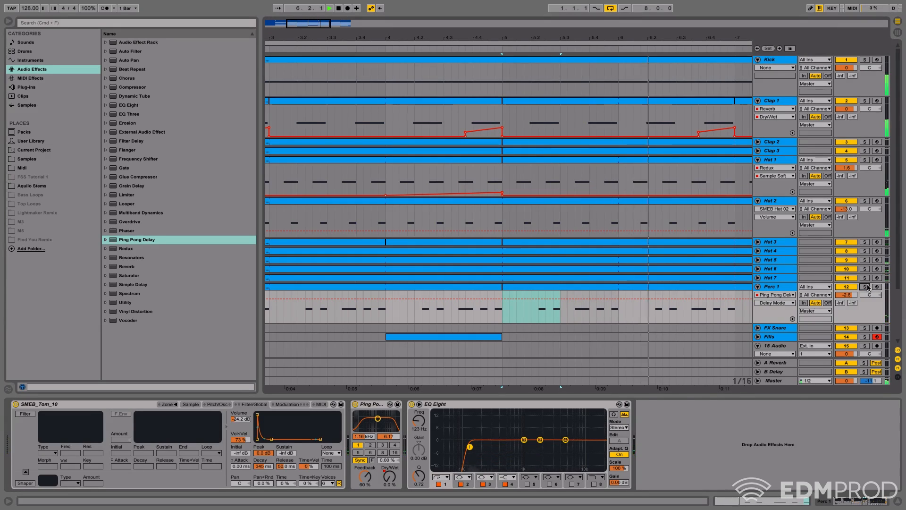
Step: Copy Perc 1's bar 5 with its delay Dry/Wet automation to bar 1, and set the Ping Pong Delay's Feedback to 41%
{"action": "left_click_drag", "start_coordinate": [574, 36], "coordinate": [574, 9]}
{"action": "left_click", "coordinate": [390, 475]}
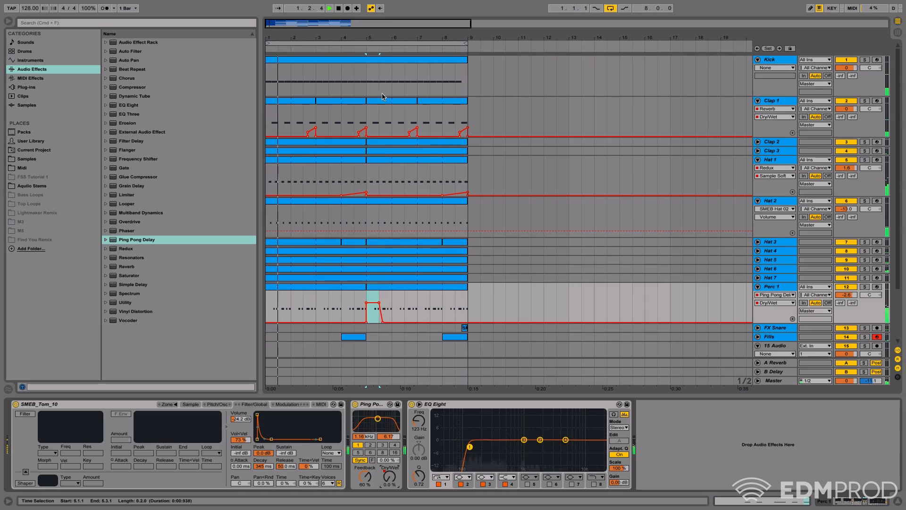
{"action": "left_click_drag", "start_coordinate": [393, 312], "coordinate": [370, 311]}
{"action": "key", "text": "super+c"}
{"action": "left_click", "coordinate": [286, 324]}
{"action": "key", "text": "super+v"}
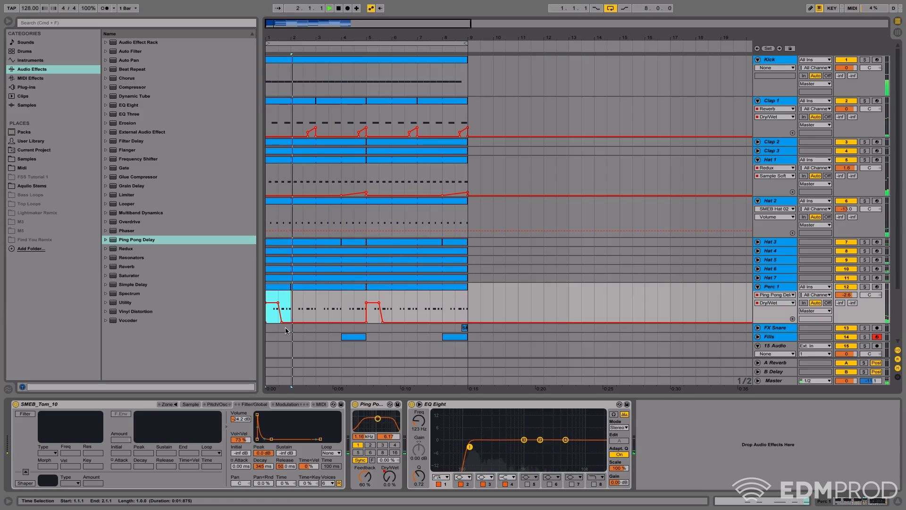
{"action": "left_click_drag", "start_coordinate": [364, 477], "coordinate": [365, 488]}
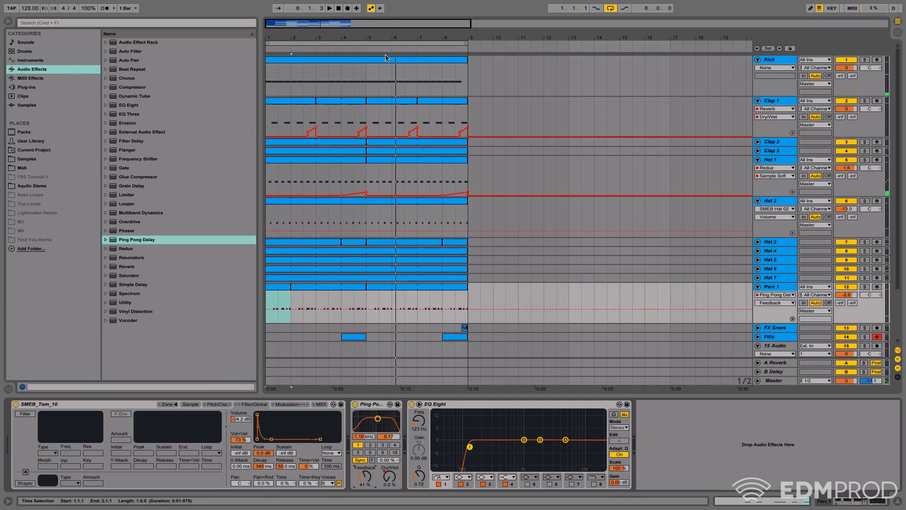
Step: Fold the Perc 1, Clap 1, Hat 1 and Hat 2 tracks in the arrangement
{"action": "left_click", "coordinate": [757, 287]}
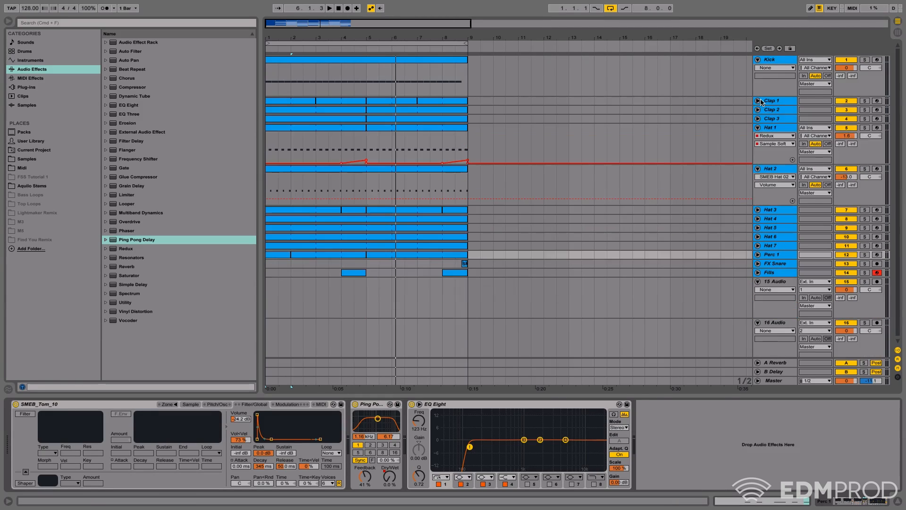
{"action": "left_click", "coordinate": [758, 127]}
{"action": "left_click", "coordinate": [758, 137]}
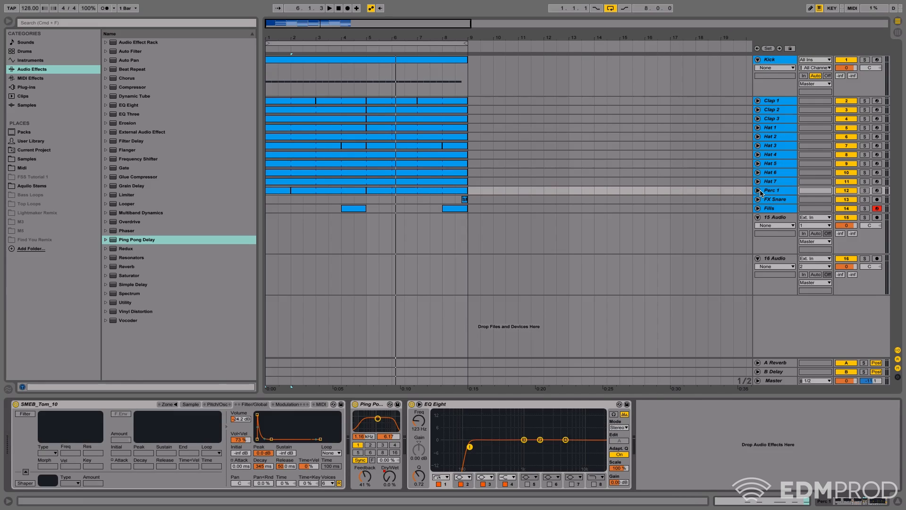
Step: Unfold Clap 1, examine the MIDI notes of its first two-bar clip, and return to the track's devices
{"action": "left_click", "coordinate": [757, 101]}
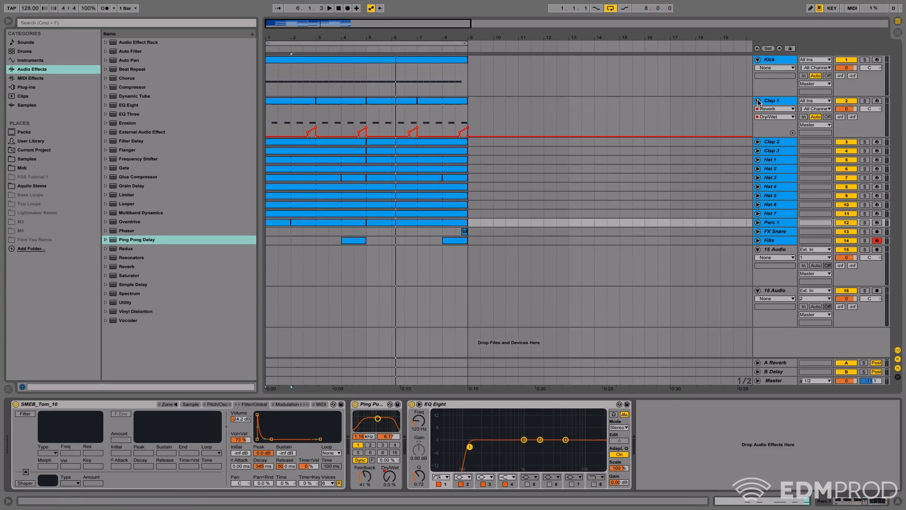
{"action": "left_click_drag", "start_coordinate": [293, 36], "coordinate": [328, 60]}
{"action": "left_click_drag", "start_coordinate": [388, 116], "coordinate": [266, 115]}
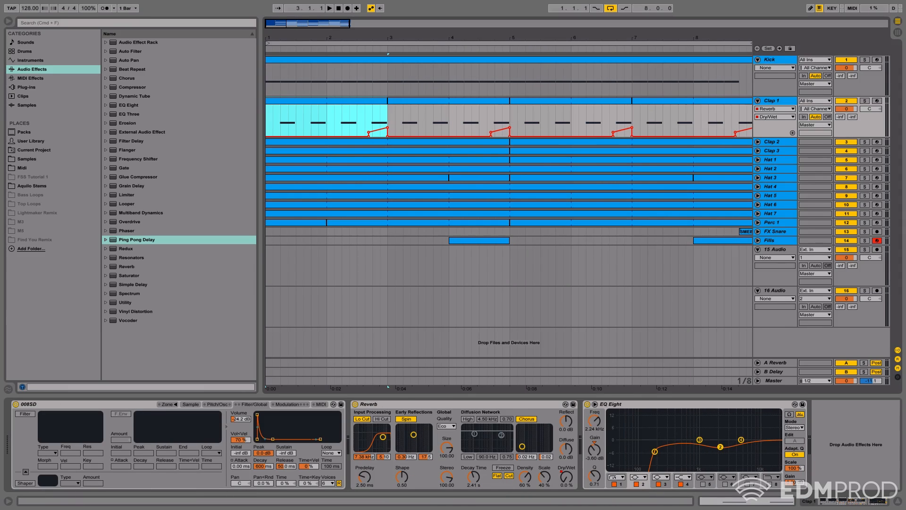
{"action": "double_click", "coordinate": [362, 101]}
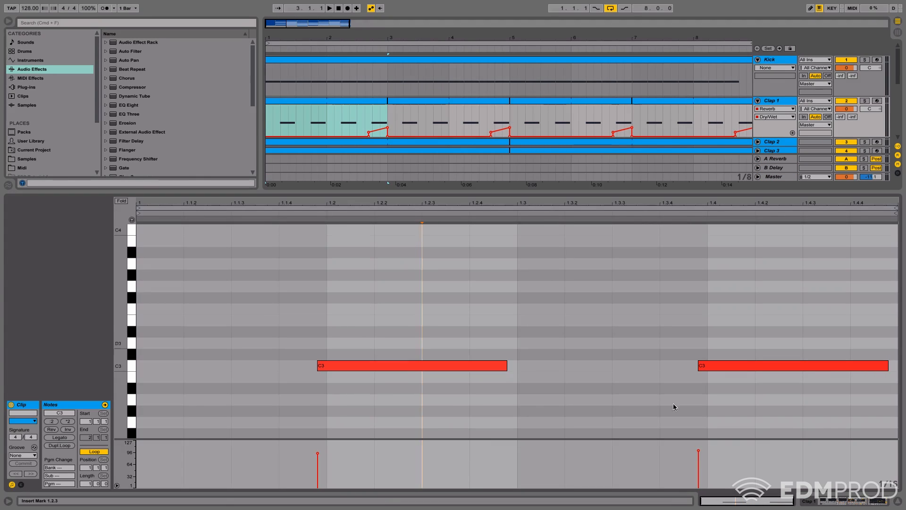
{"action": "key", "text": "shift+Tab"}
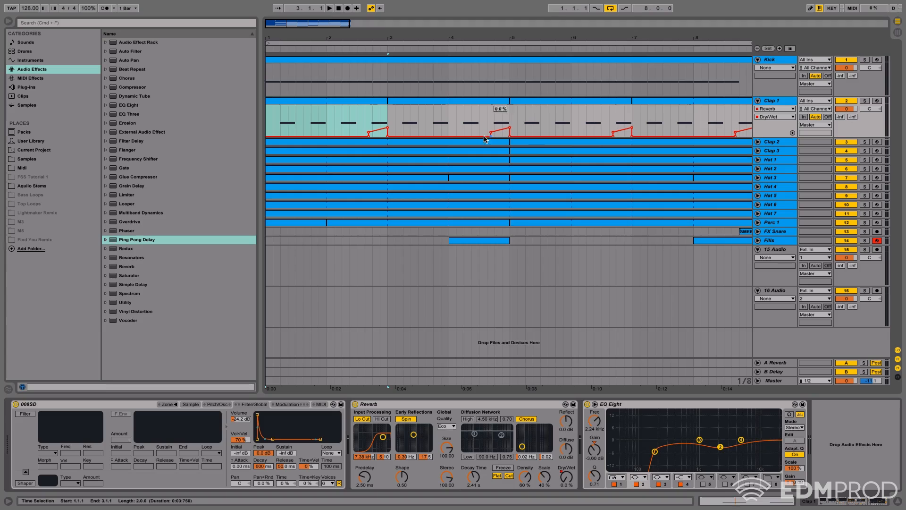
Step: Unfold the Fills track, select the fill clip in bar 4 to review it, and fold the track again
{"action": "left_click", "coordinate": [757, 240]}
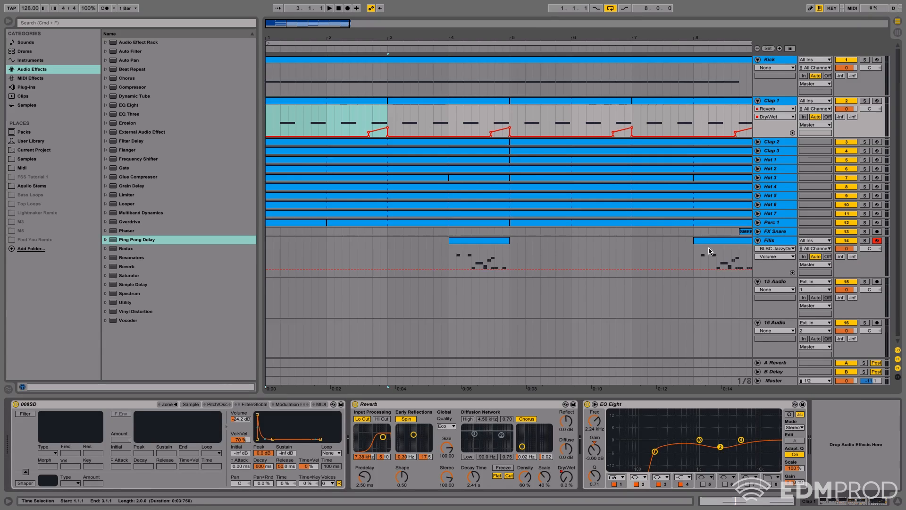
{"action": "left_click", "coordinate": [490, 246]}
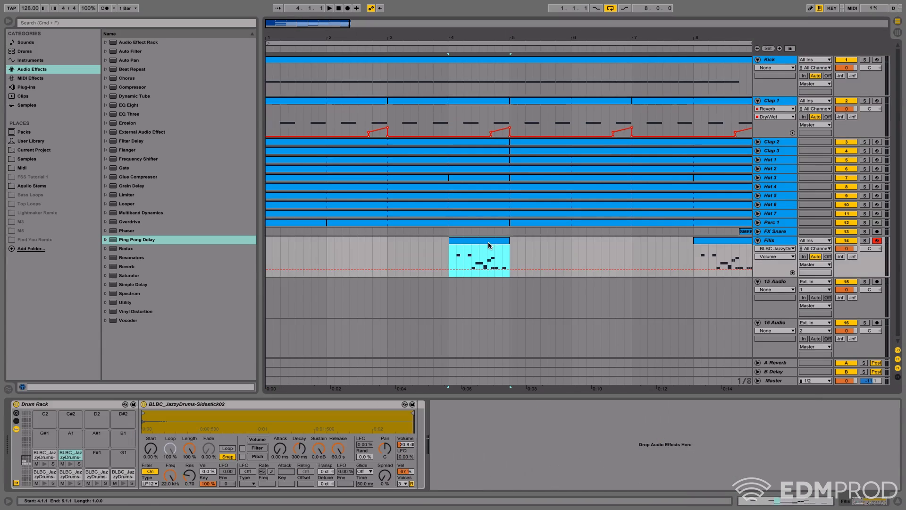
{"action": "left_click", "coordinate": [758, 241]}
{"action": "mouse_move", "coordinate": [468, 38]}
{"action": "left_mouse_down"}
{"action": "mouse_move", "coordinate": [469, 10]}
{"action": "mouse_move", "coordinate": [469, 43]}
{"action": "left_mouse_up"}
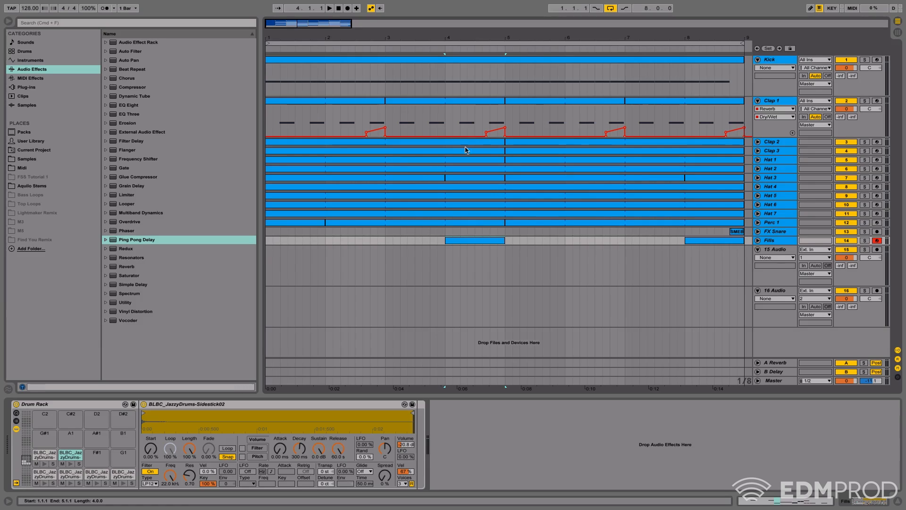
{"action": "left_click_drag", "start_coordinate": [328, 27], "coordinate": [346, 29]}
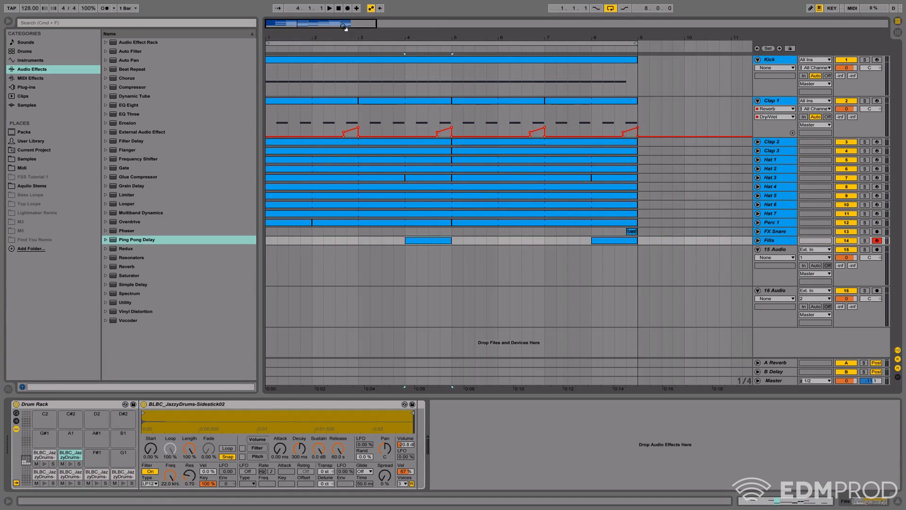
{"action": "mouse_move", "coordinate": [343, 27]}
{"action": "left_mouse_down"}
{"action": "mouse_move", "coordinate": [328, 23]}
{"action": "mouse_move", "coordinate": [324, 41]}
{"action": "mouse_move", "coordinate": [331, 36]}
{"action": "left_mouse_up"}
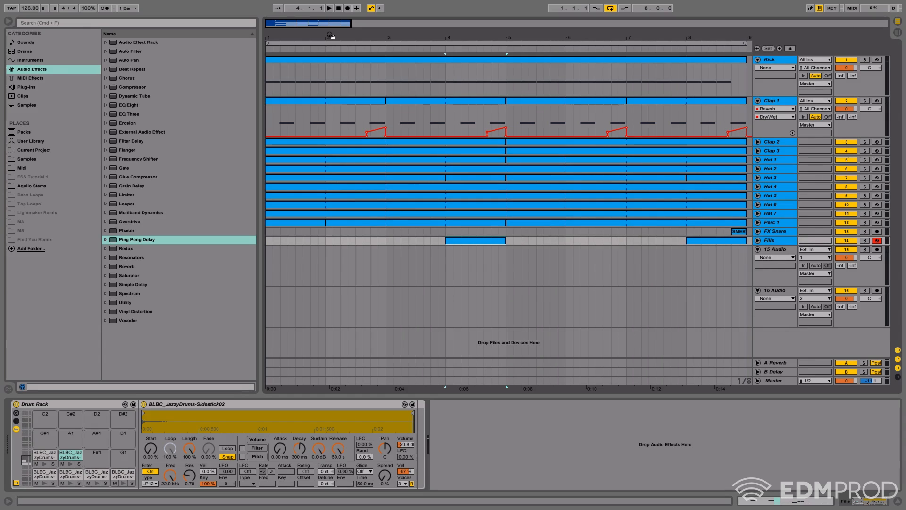